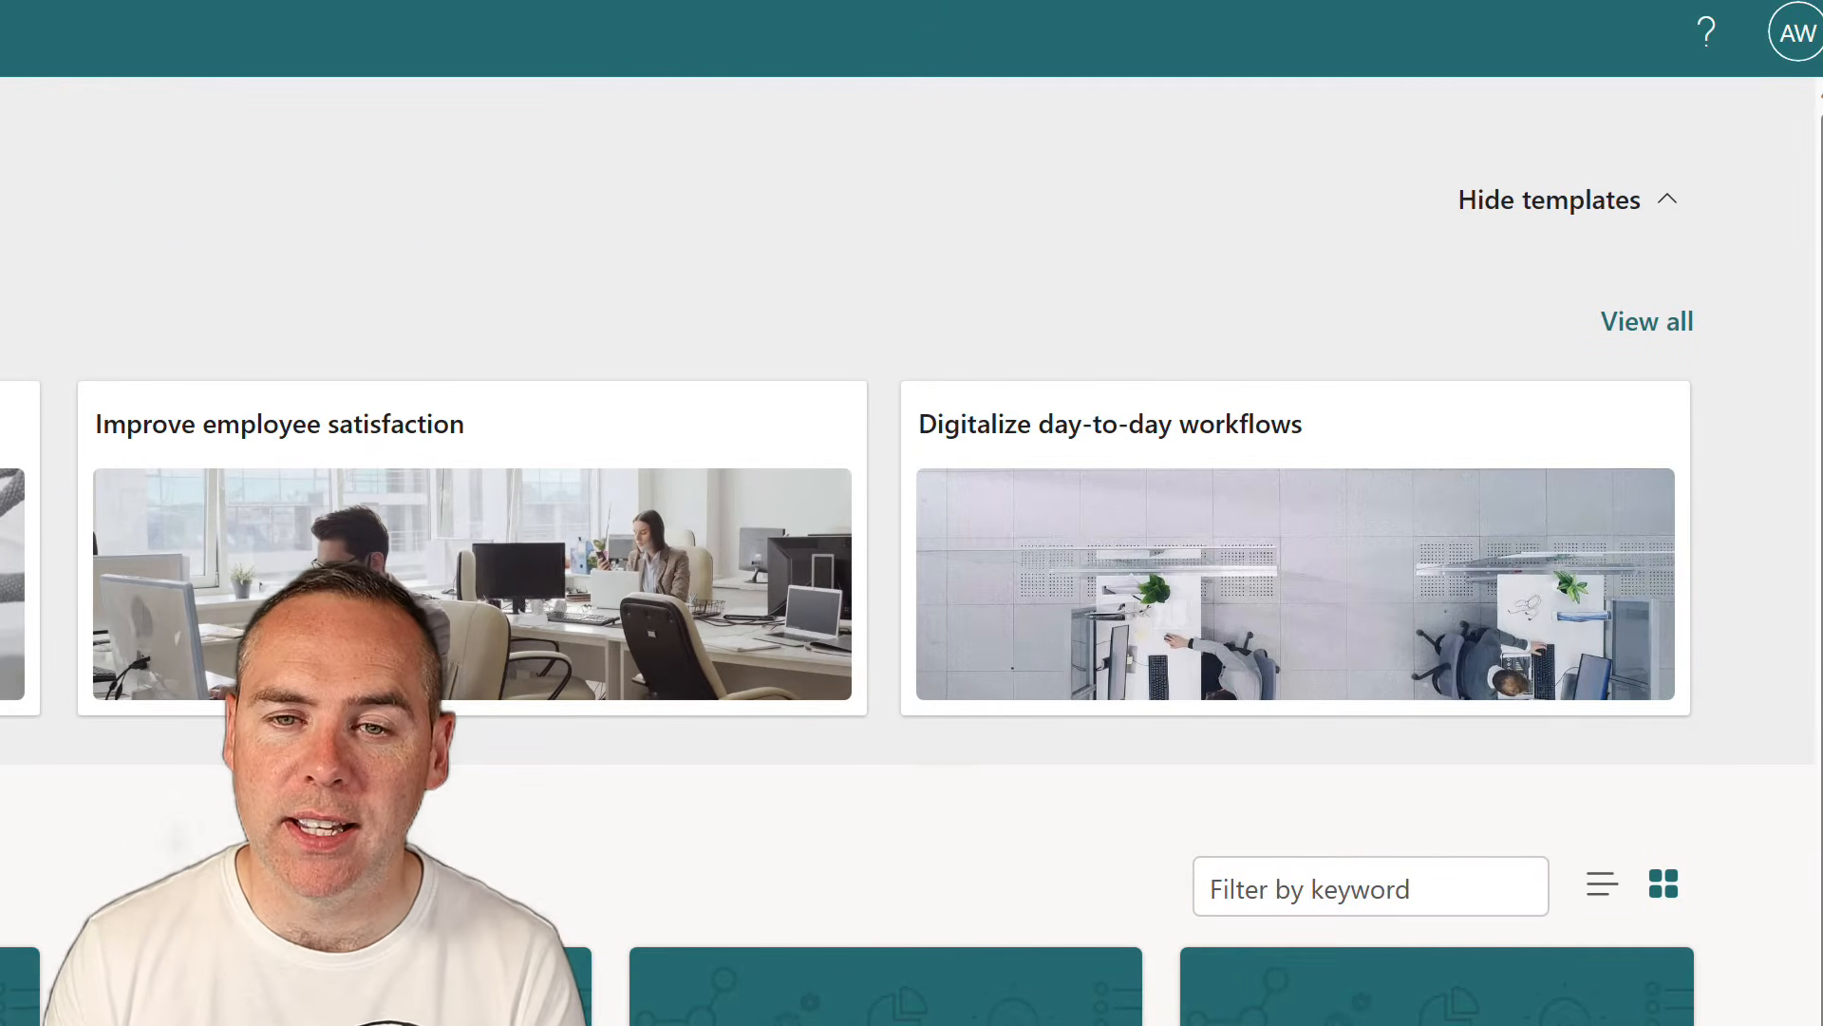
Open the Template gallery and scroll through trending templates like Employee satisfaction survey
click(1626, 321)
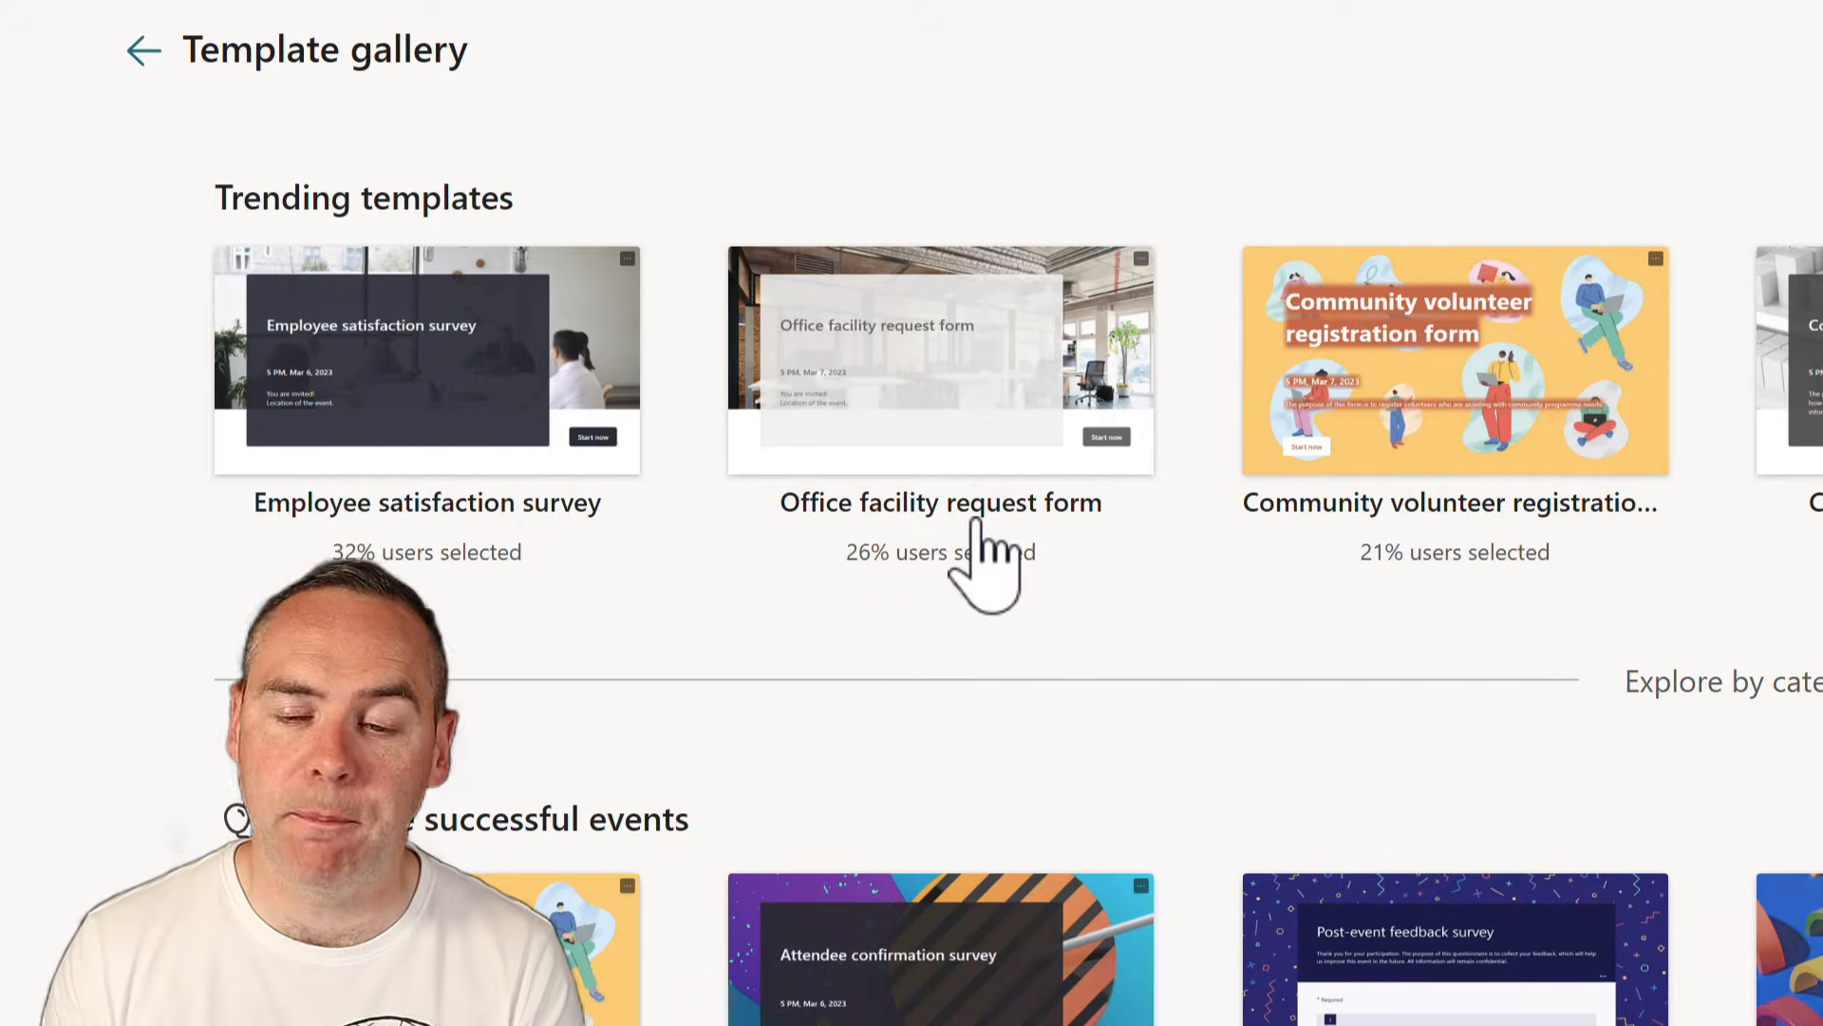
scroll(978, 480, down, 1)
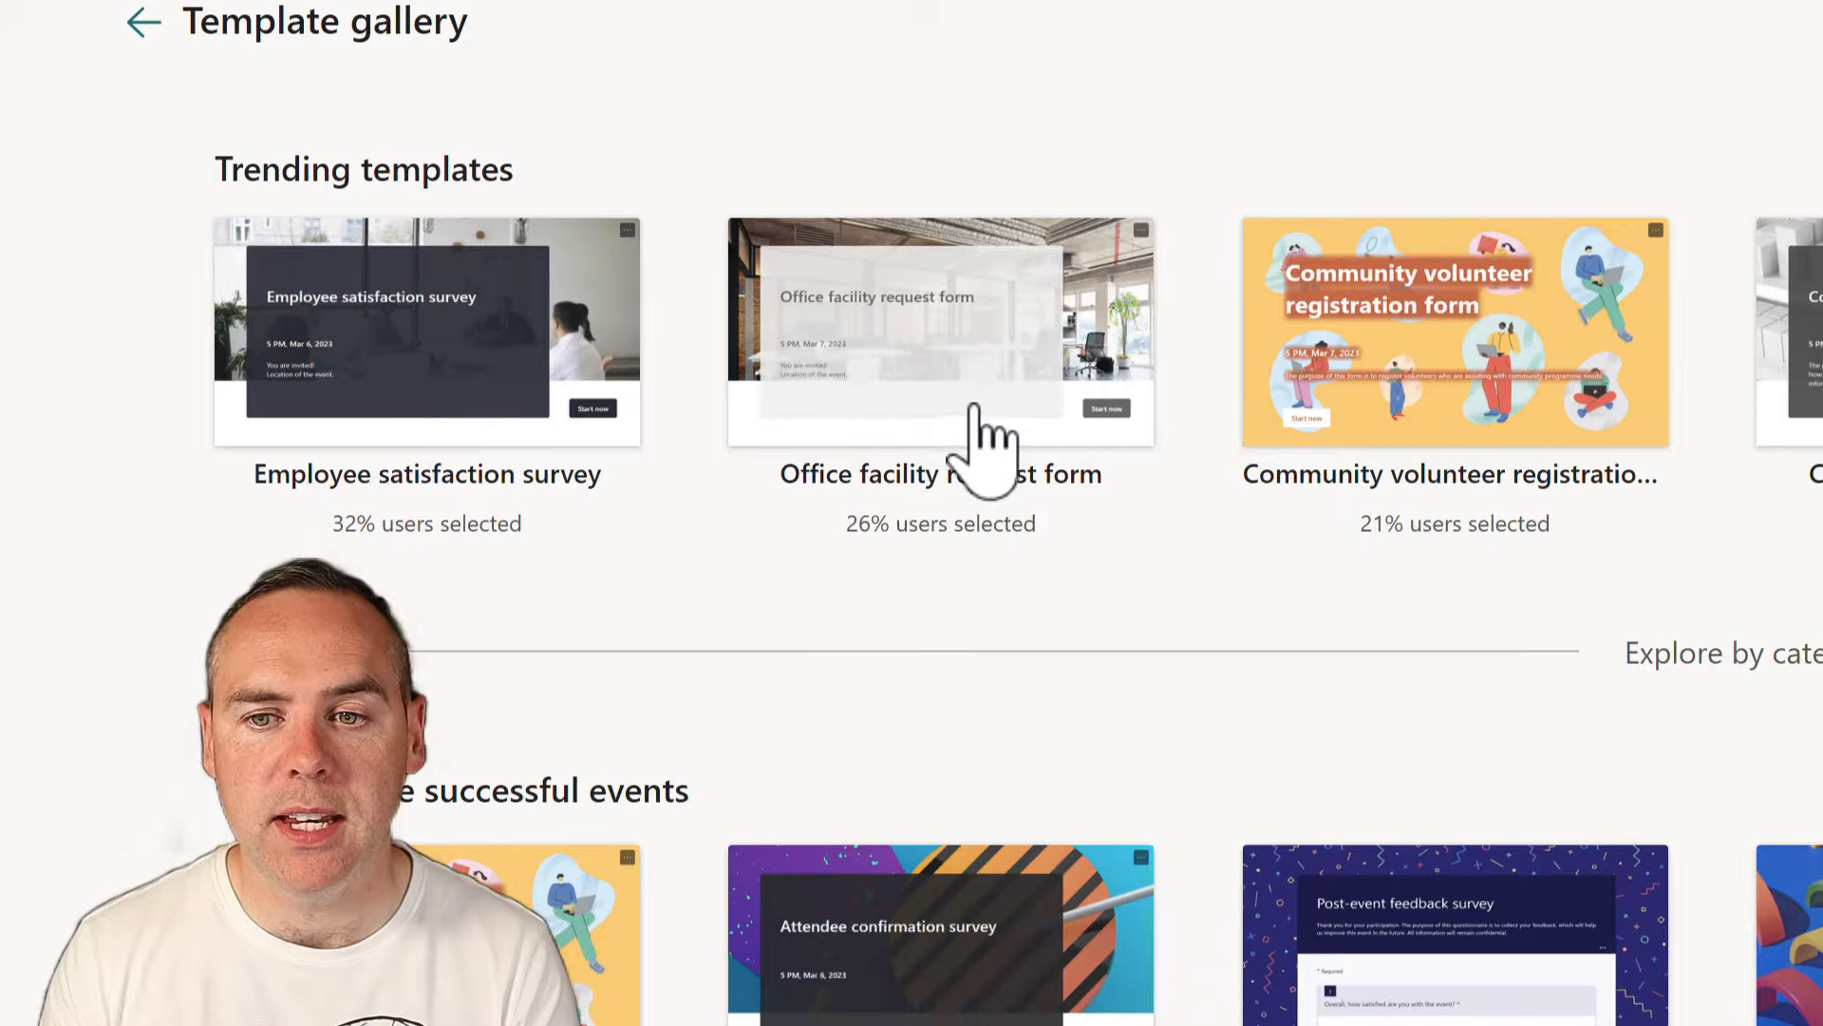
Create a form from the Office facility request form template and scroll through its questions
click(975, 406)
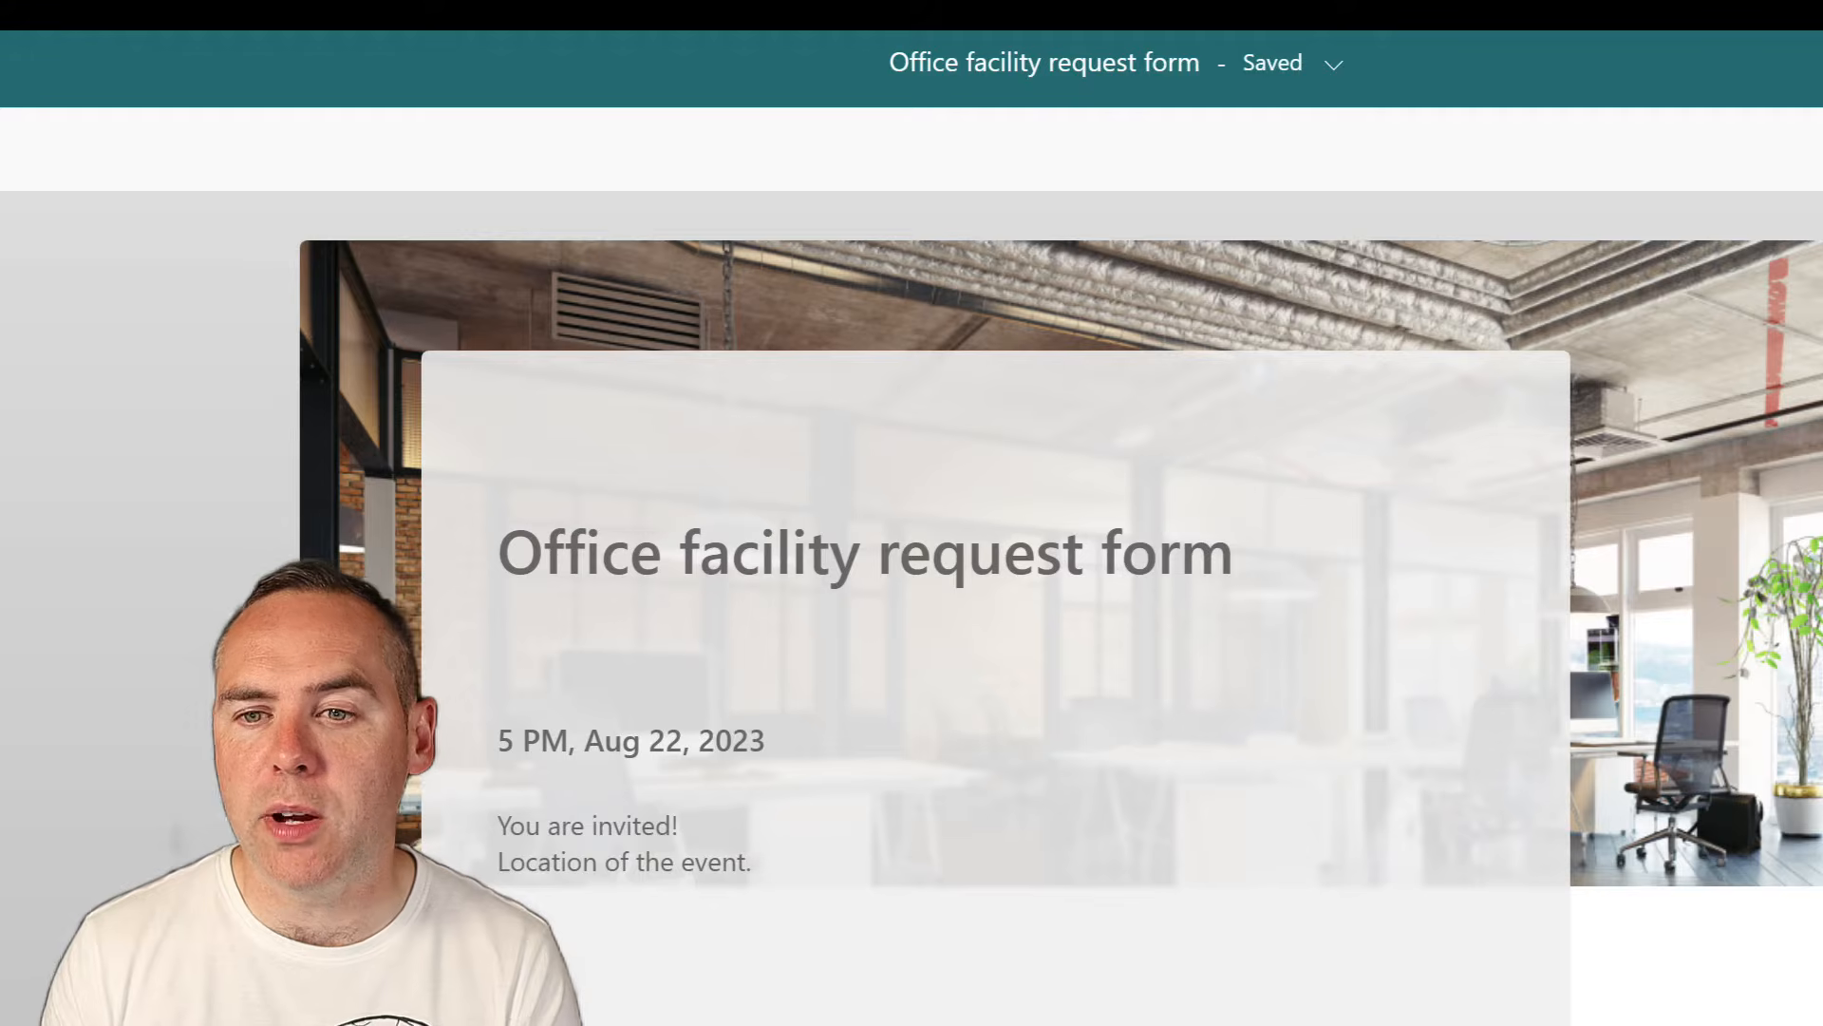
scroll(408, 550, down, 10)
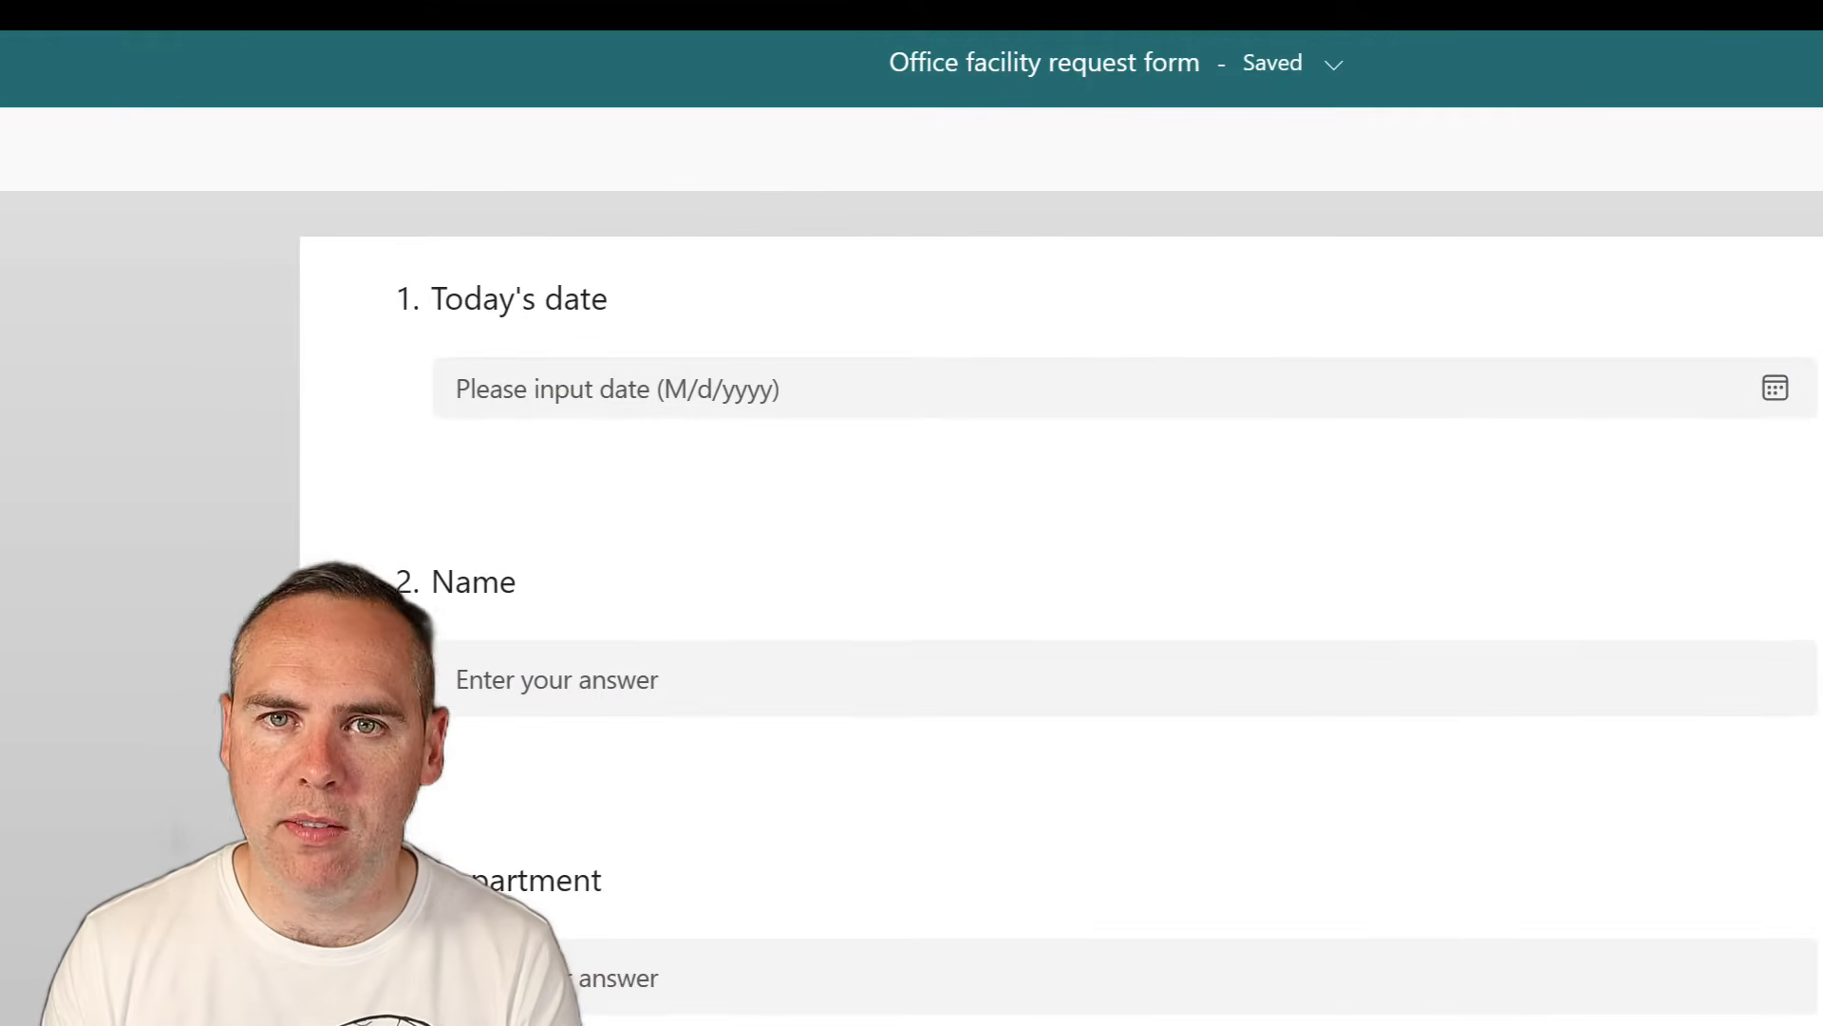
scroll(1061, 627, down, 9)
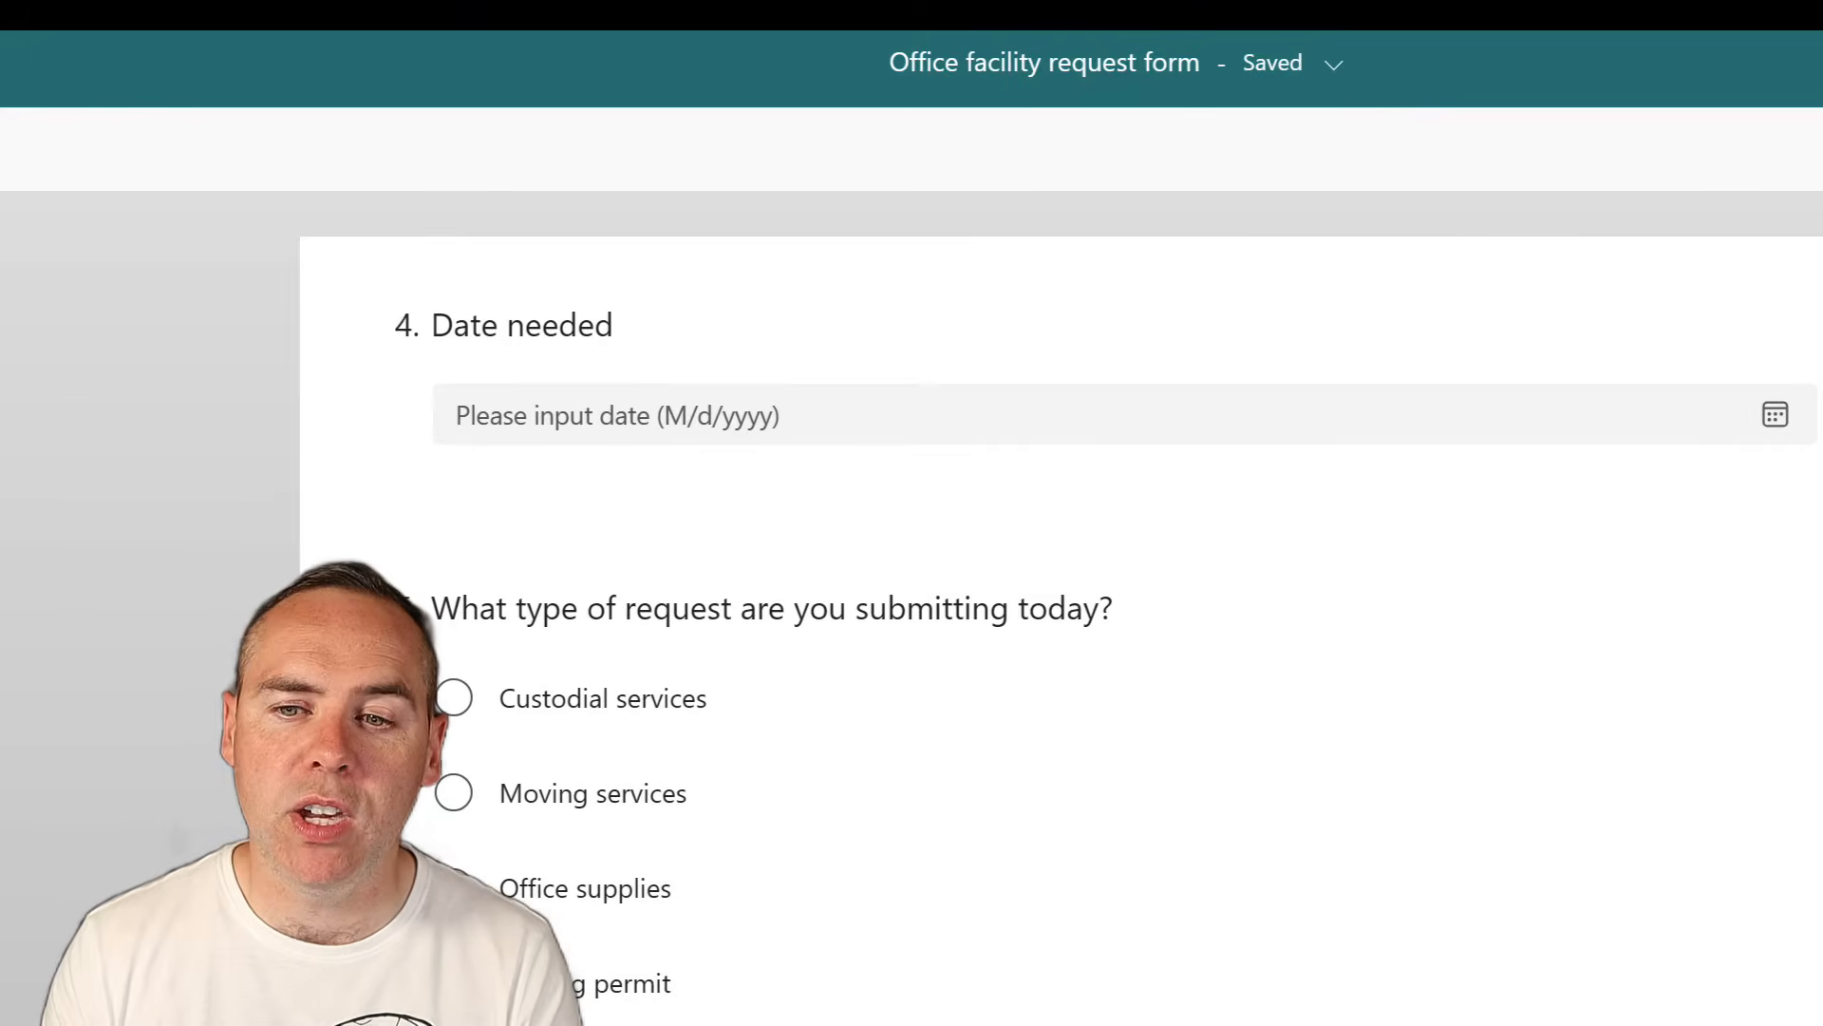
scroll(1060, 627, down, 10)
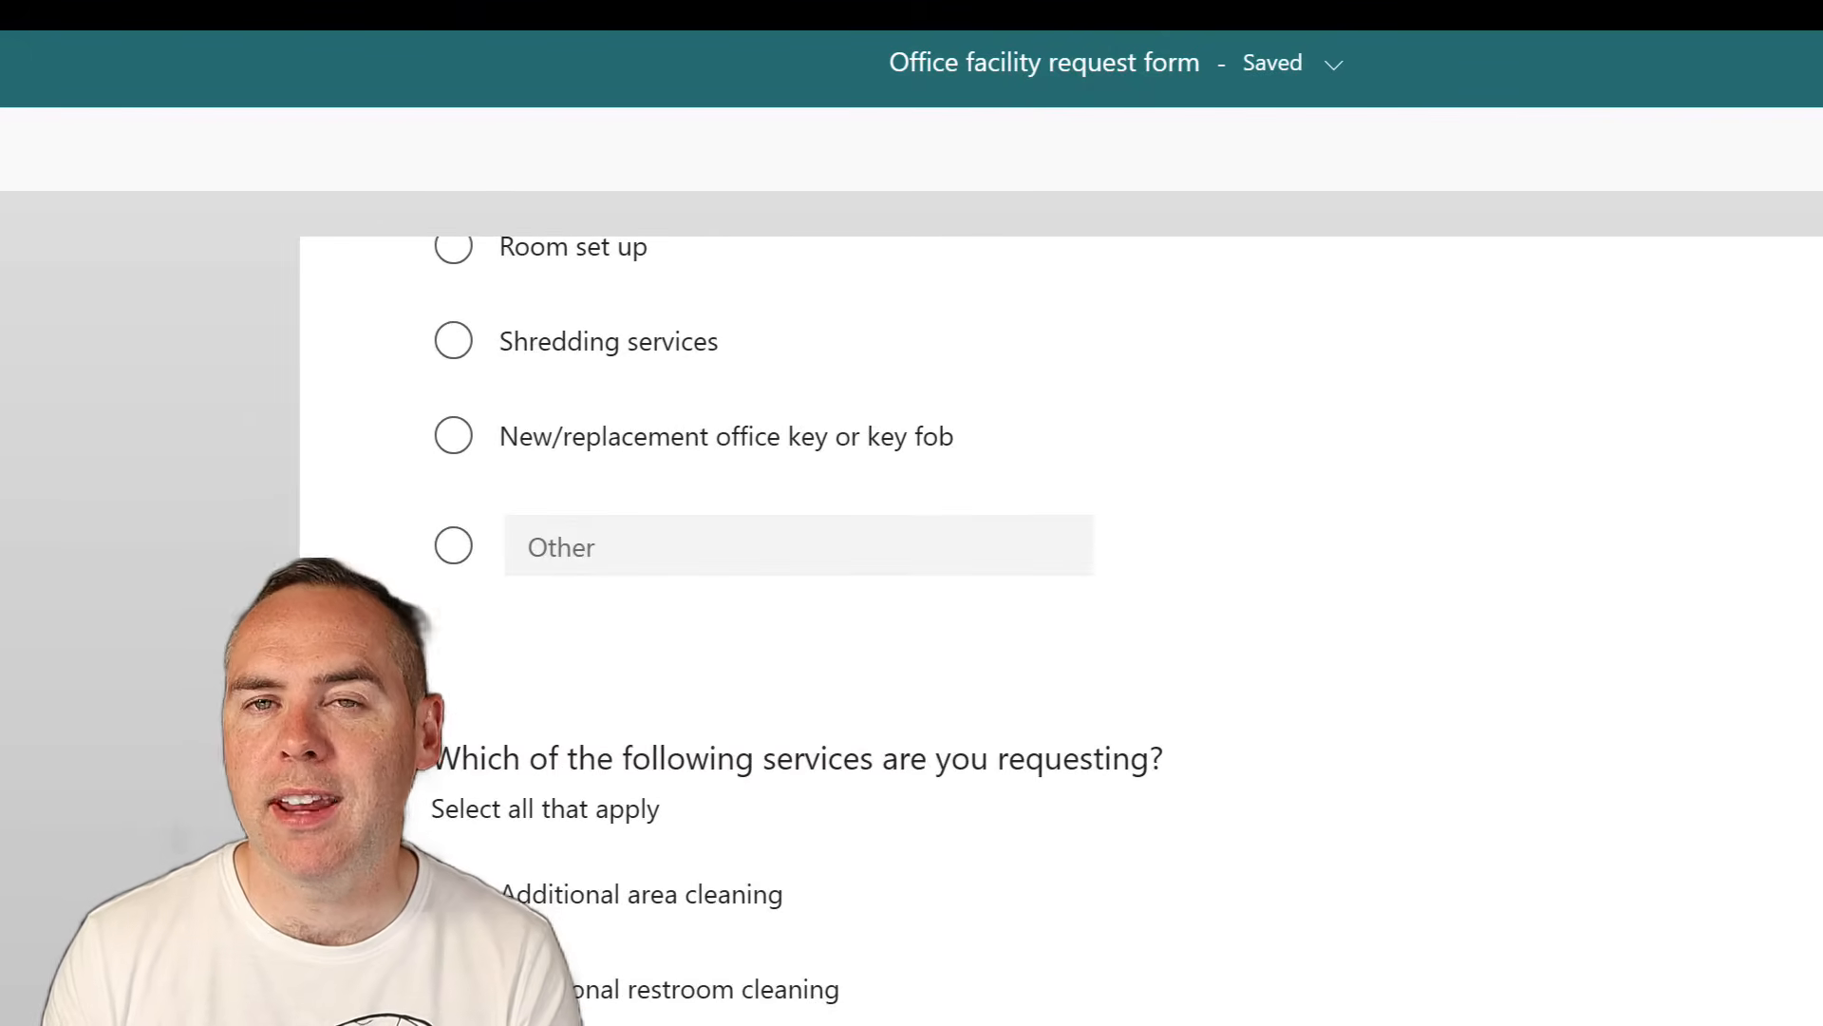
scroll(1060, 627, down, 6)
scroll(1060, 626, down, 5)
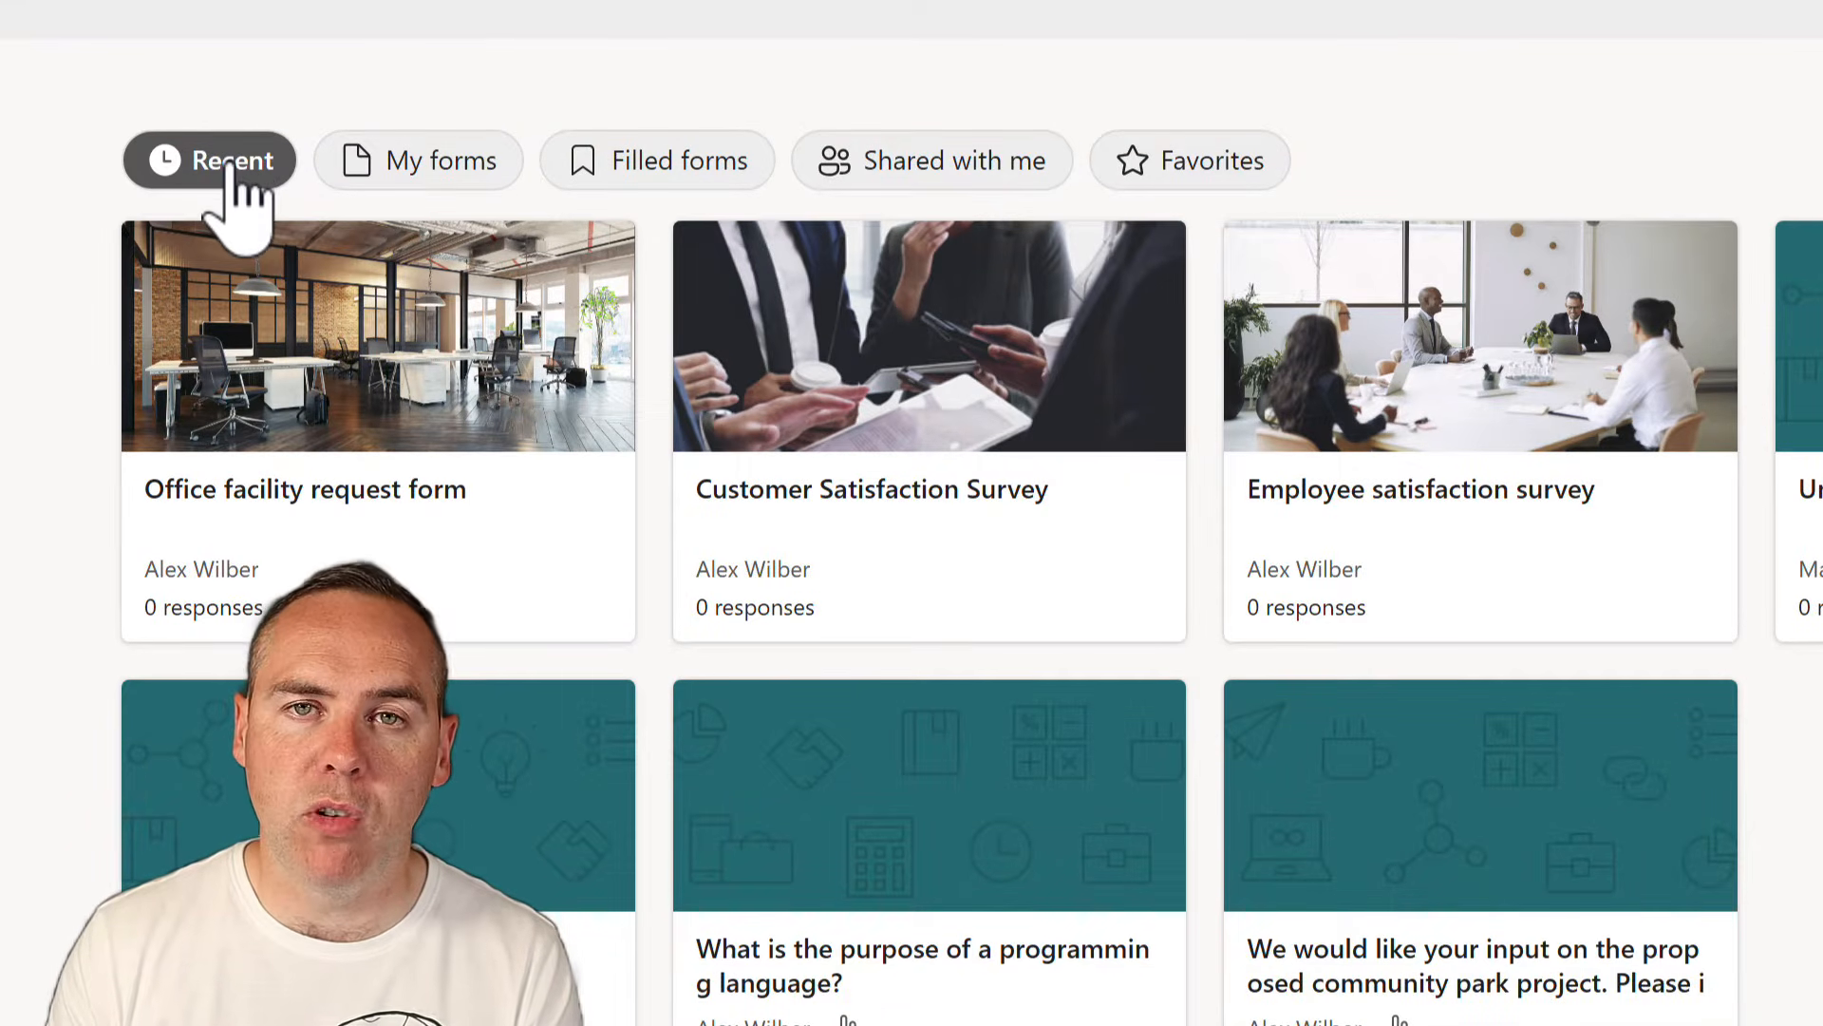
Browse the Recent, My forms and Filled forms lists, then start a blank form titled 'Customer Satisfaction Survey'
click(437, 163)
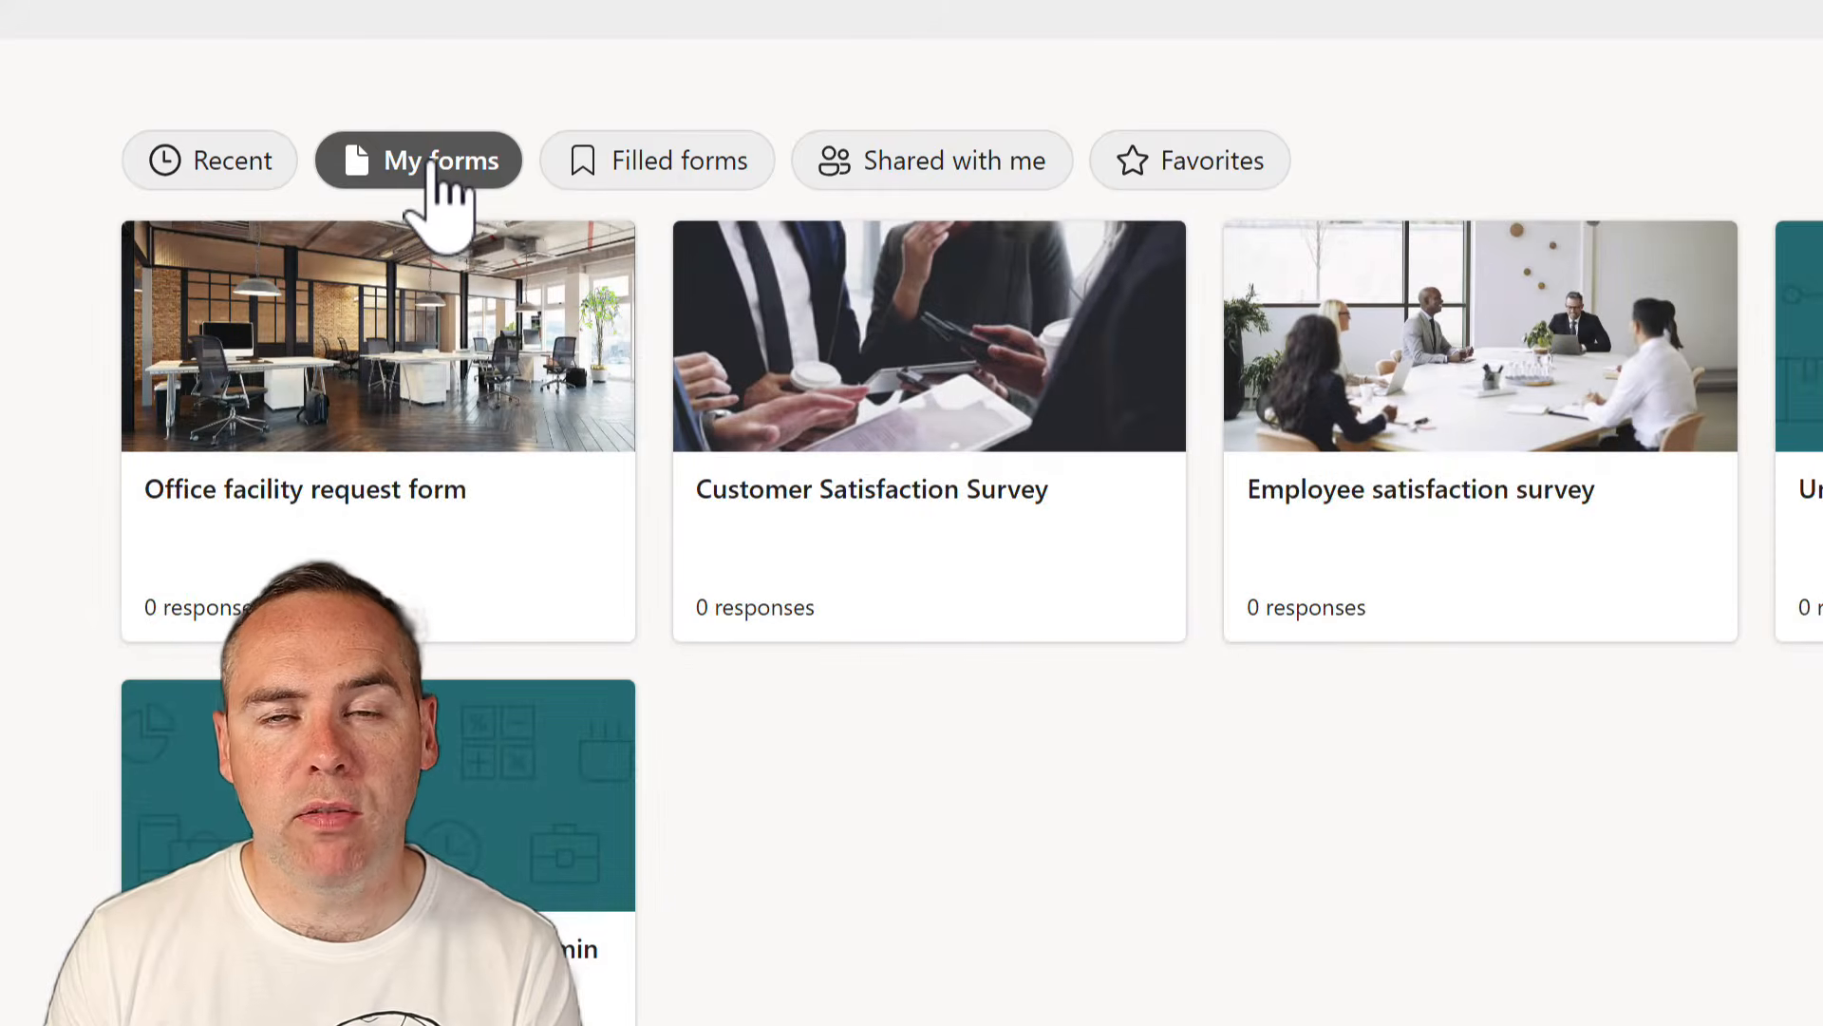
click(638, 163)
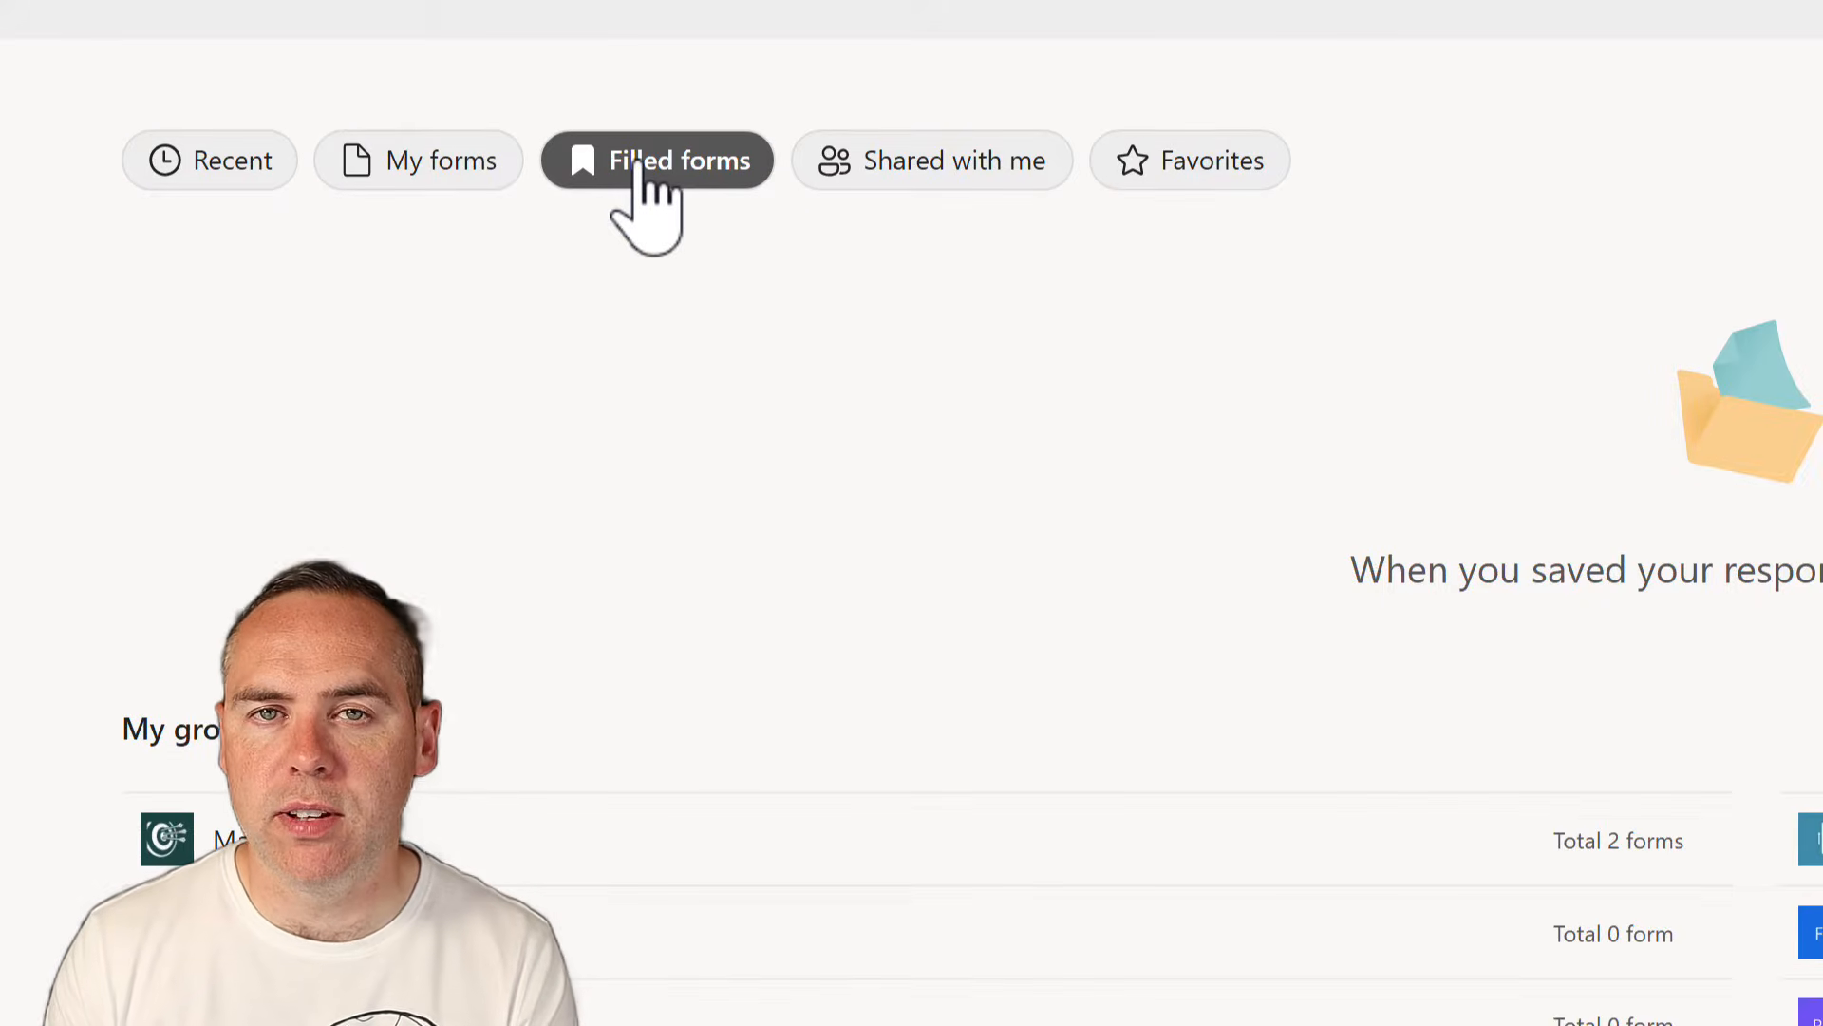
click(231, 163)
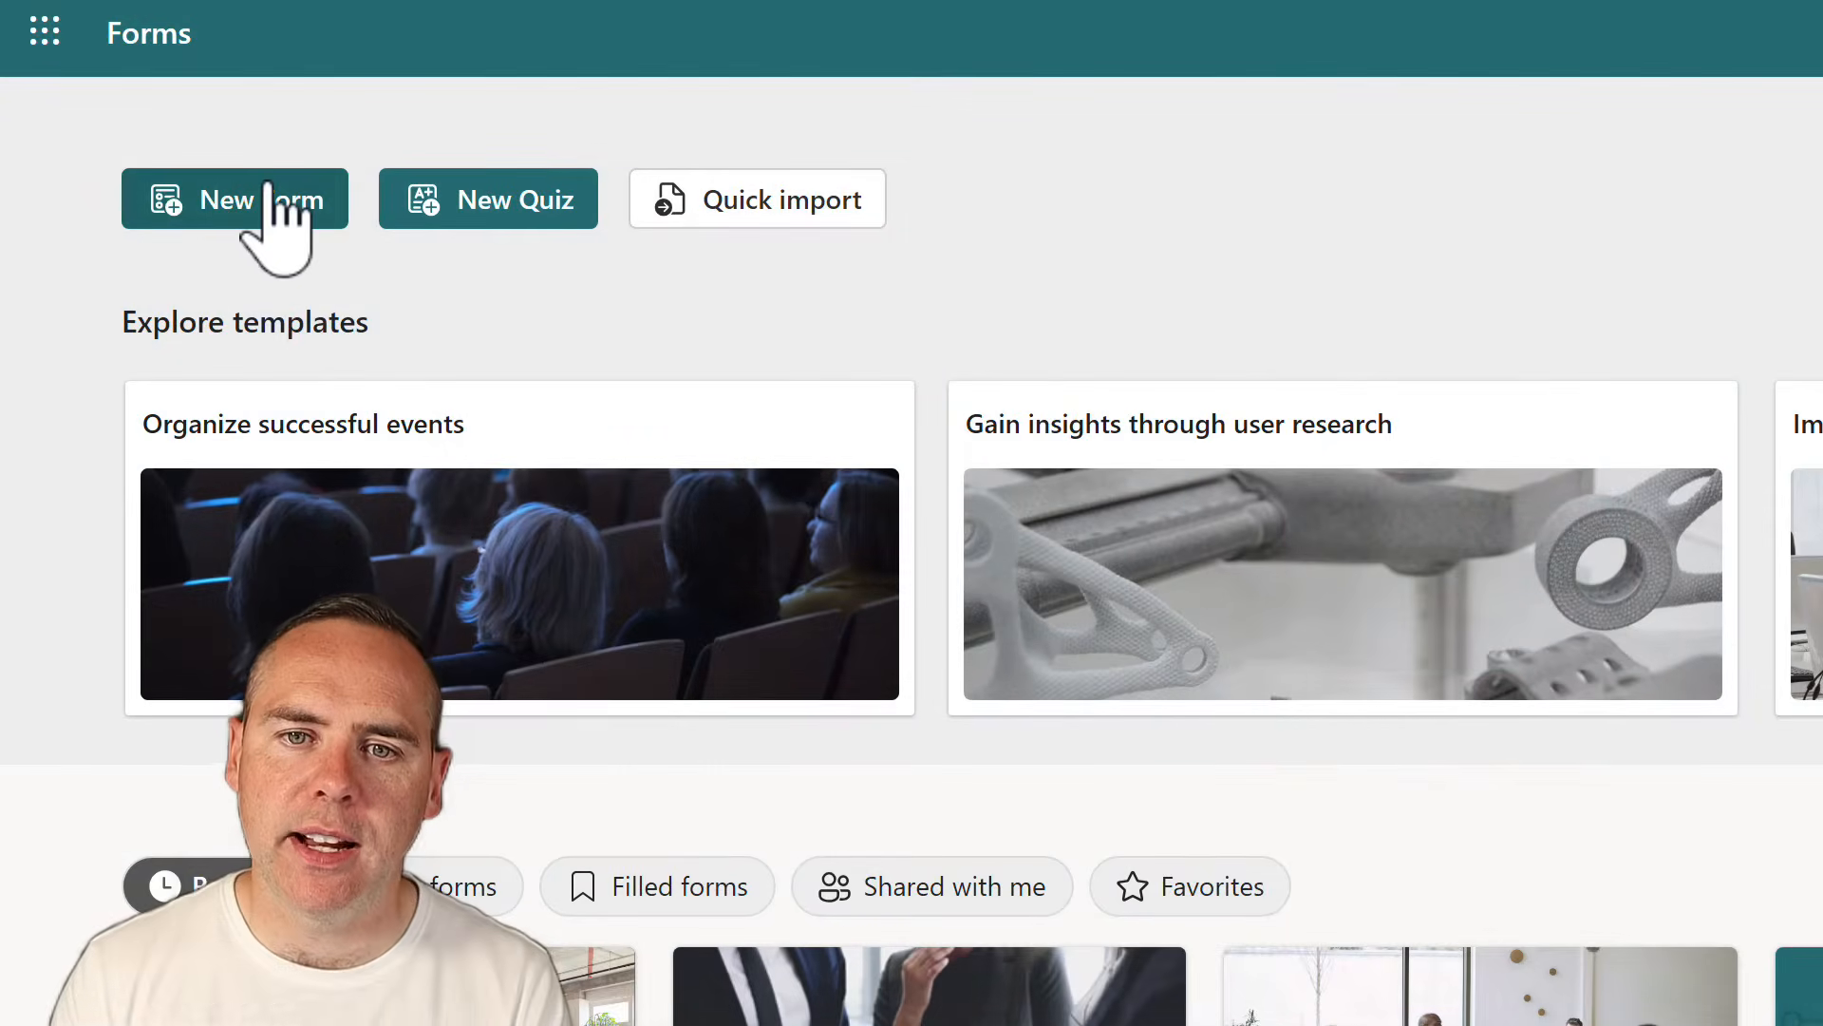
click(269, 188)
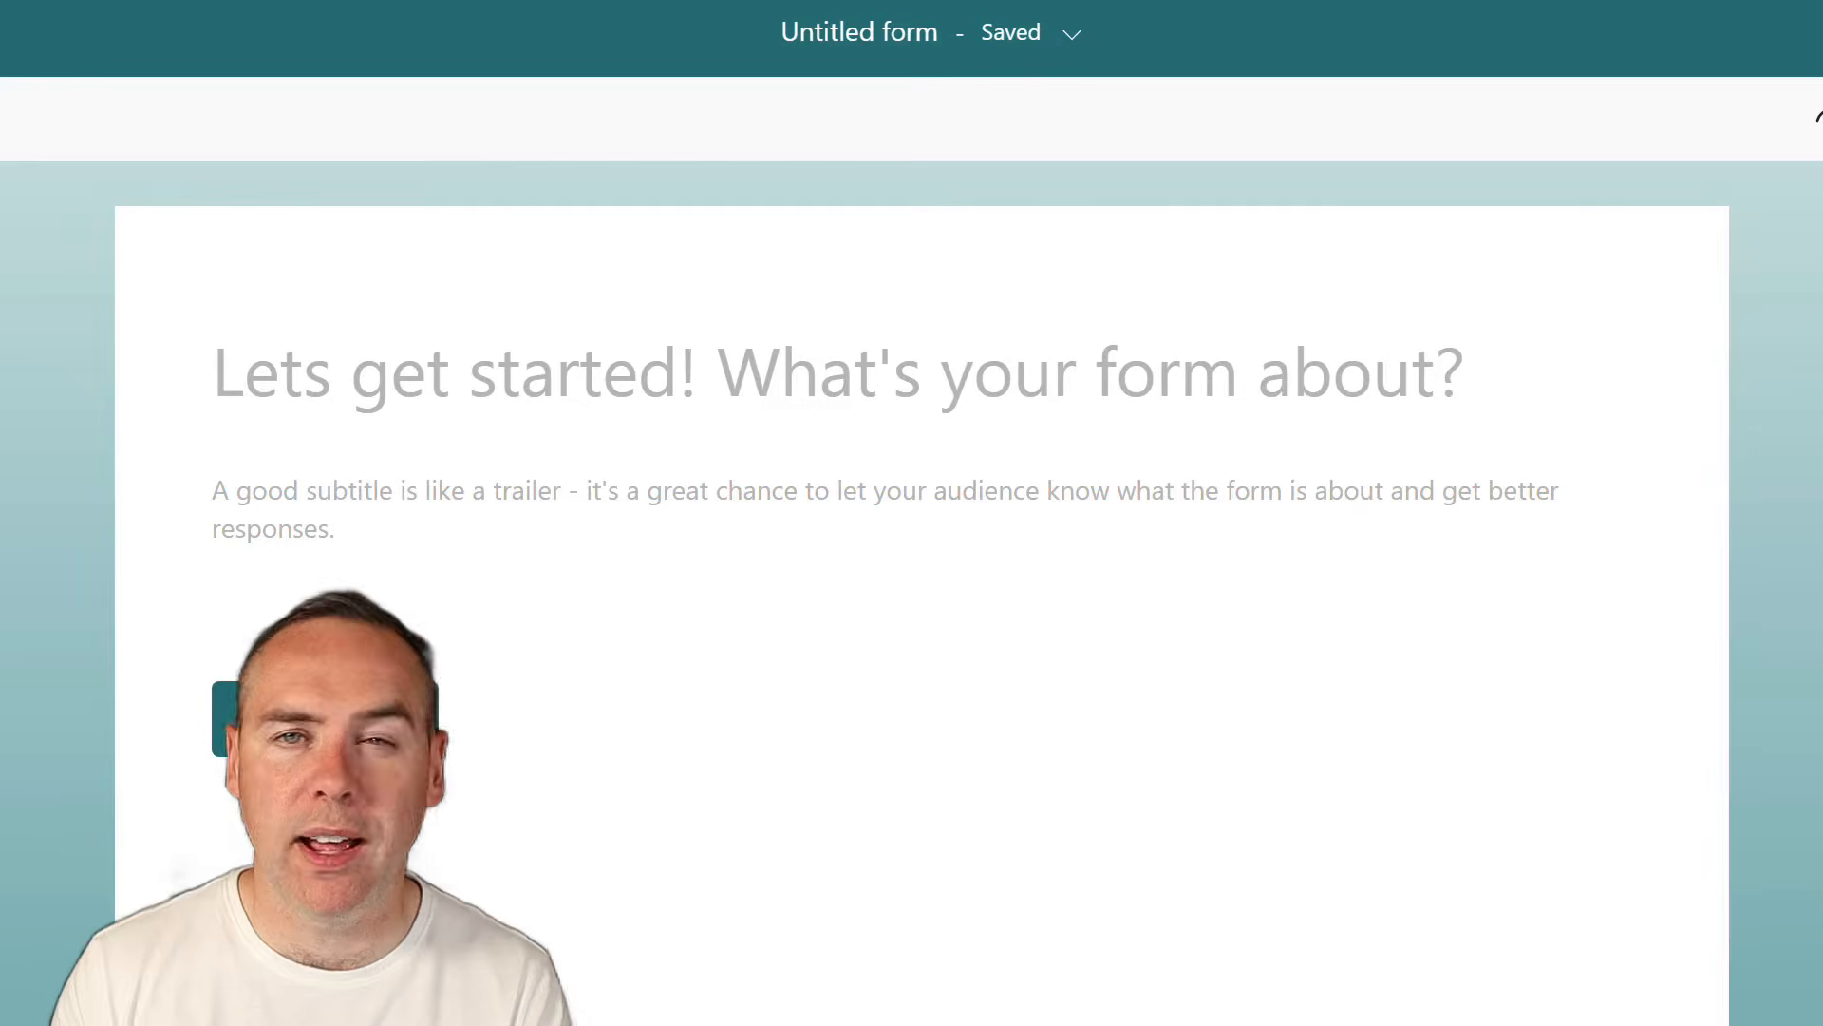
click(460, 383)
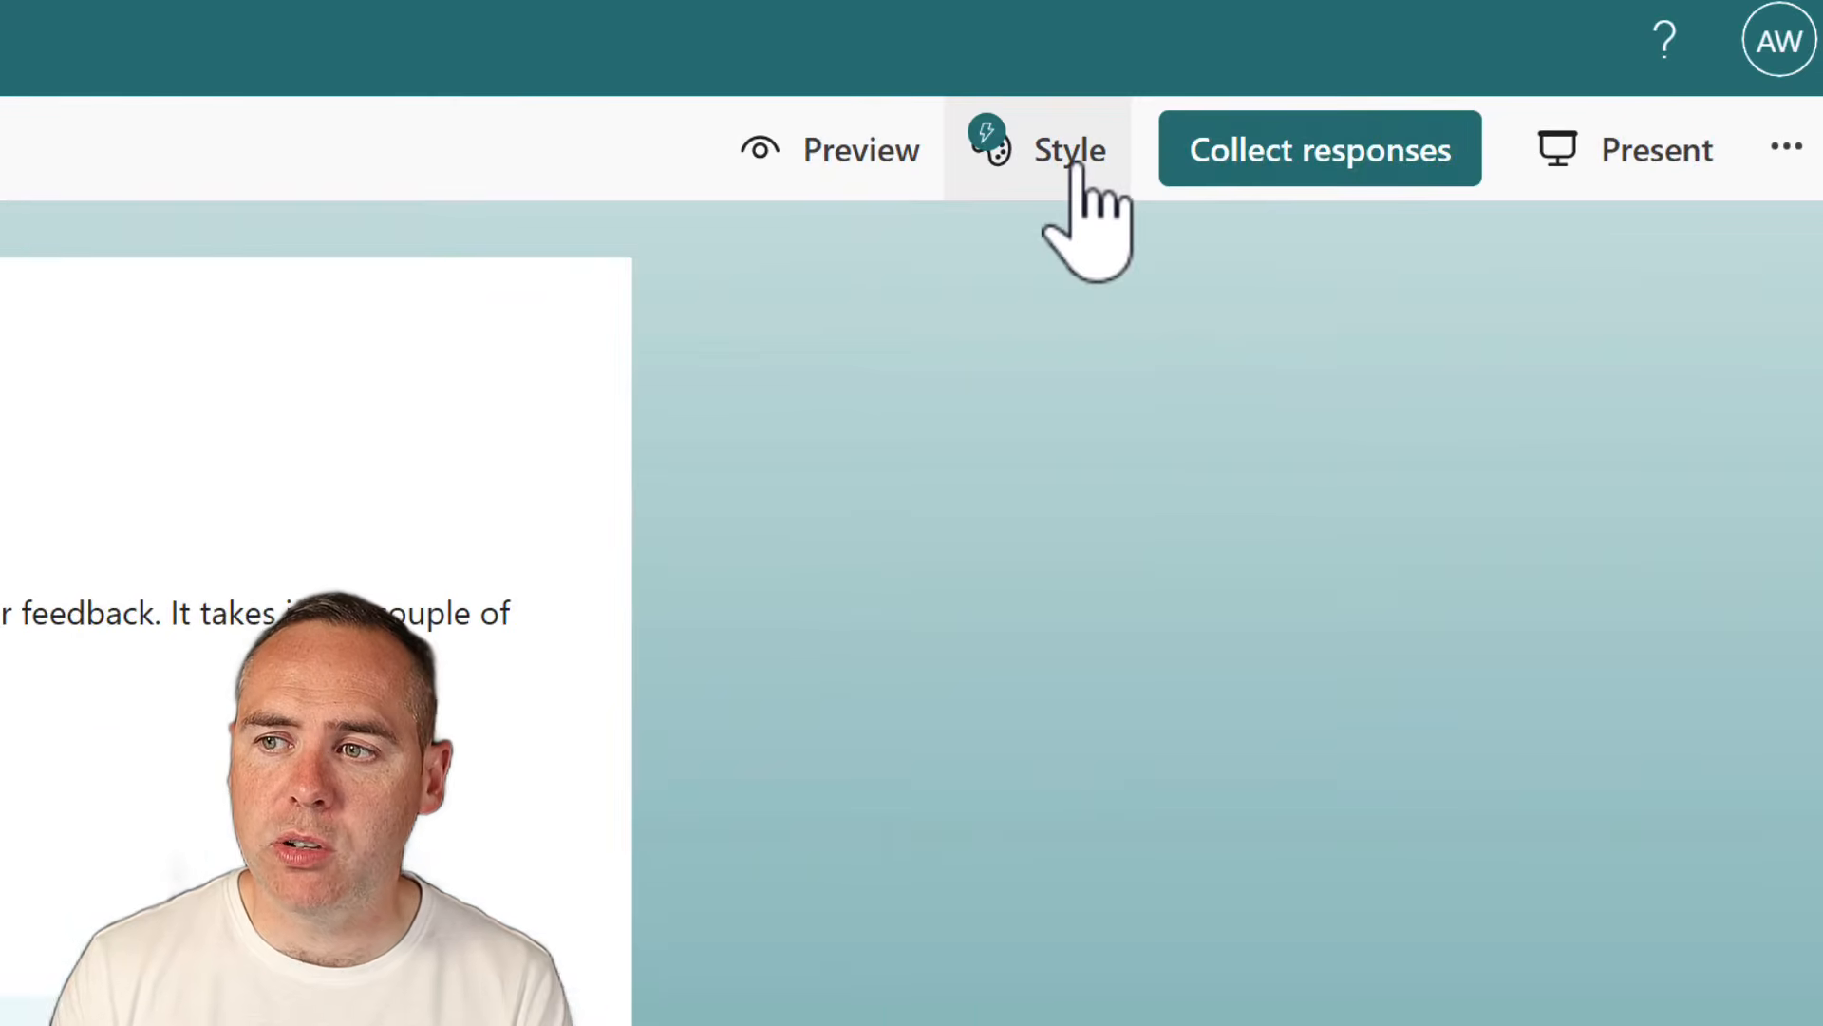
Preview the business-meeting photo theme in Style, then apply the illustrated city theme instead
click(1073, 161)
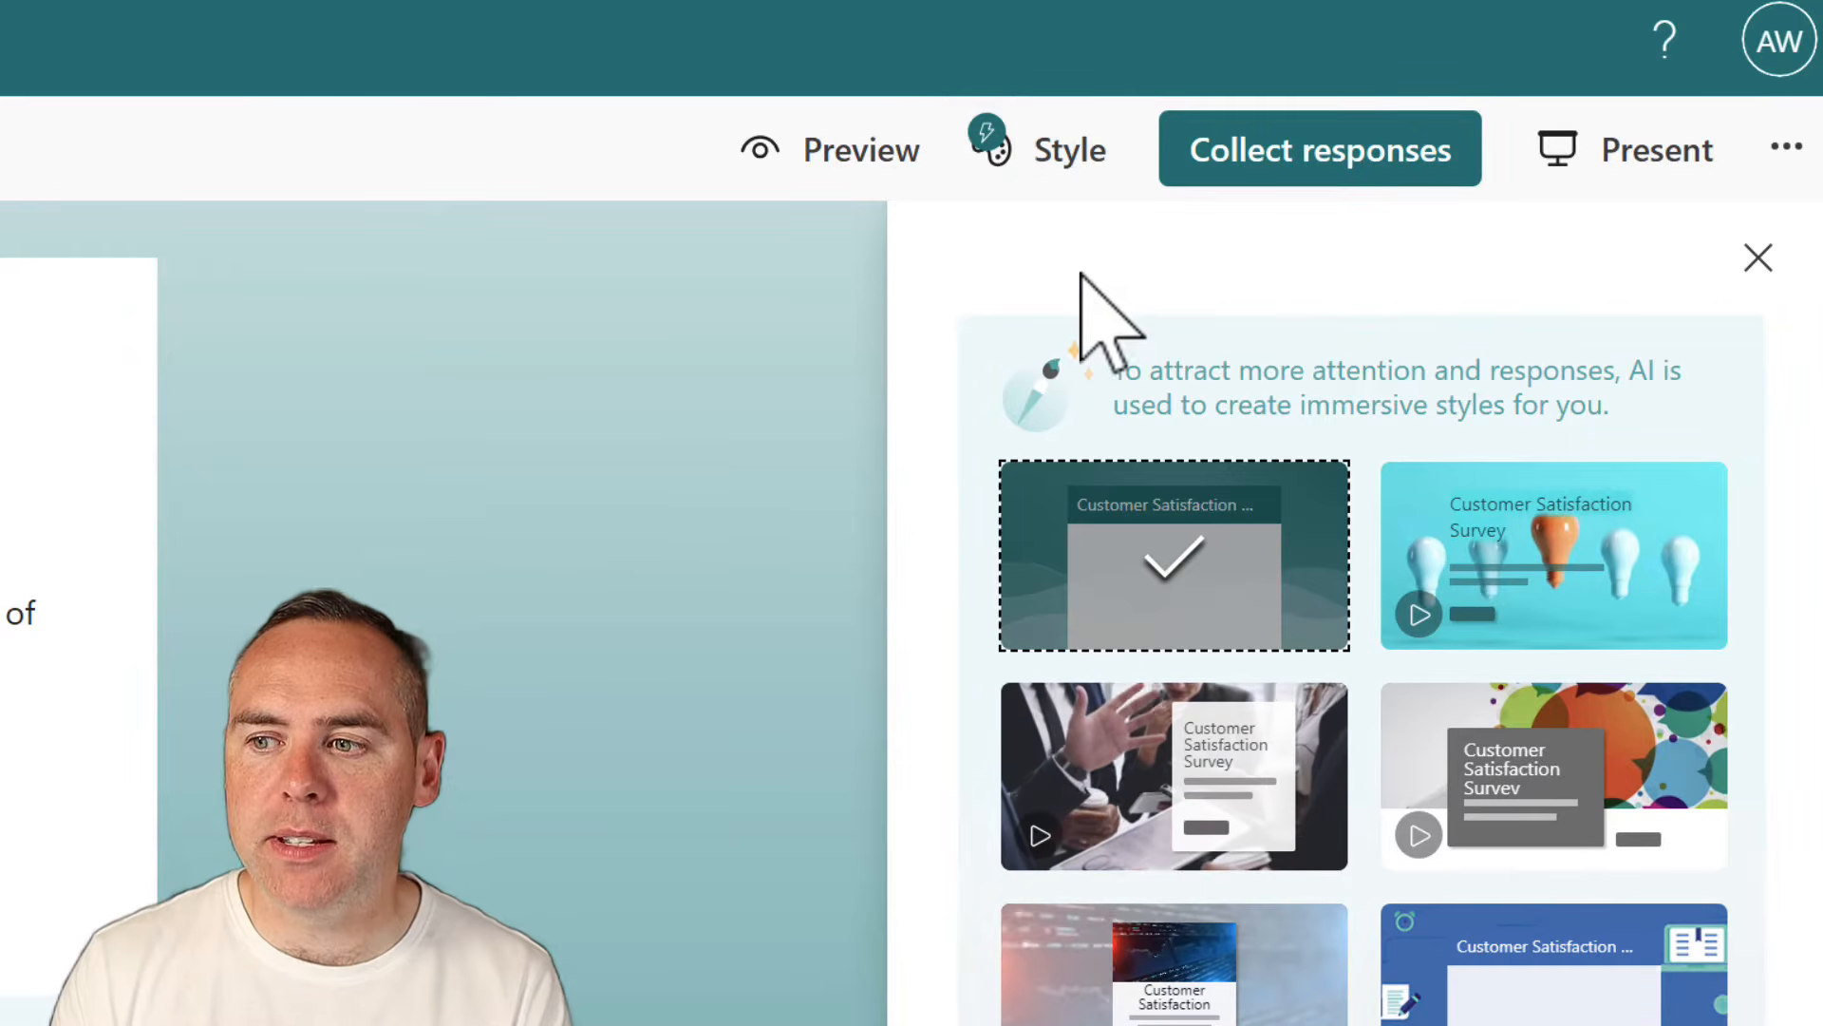
click(1183, 757)
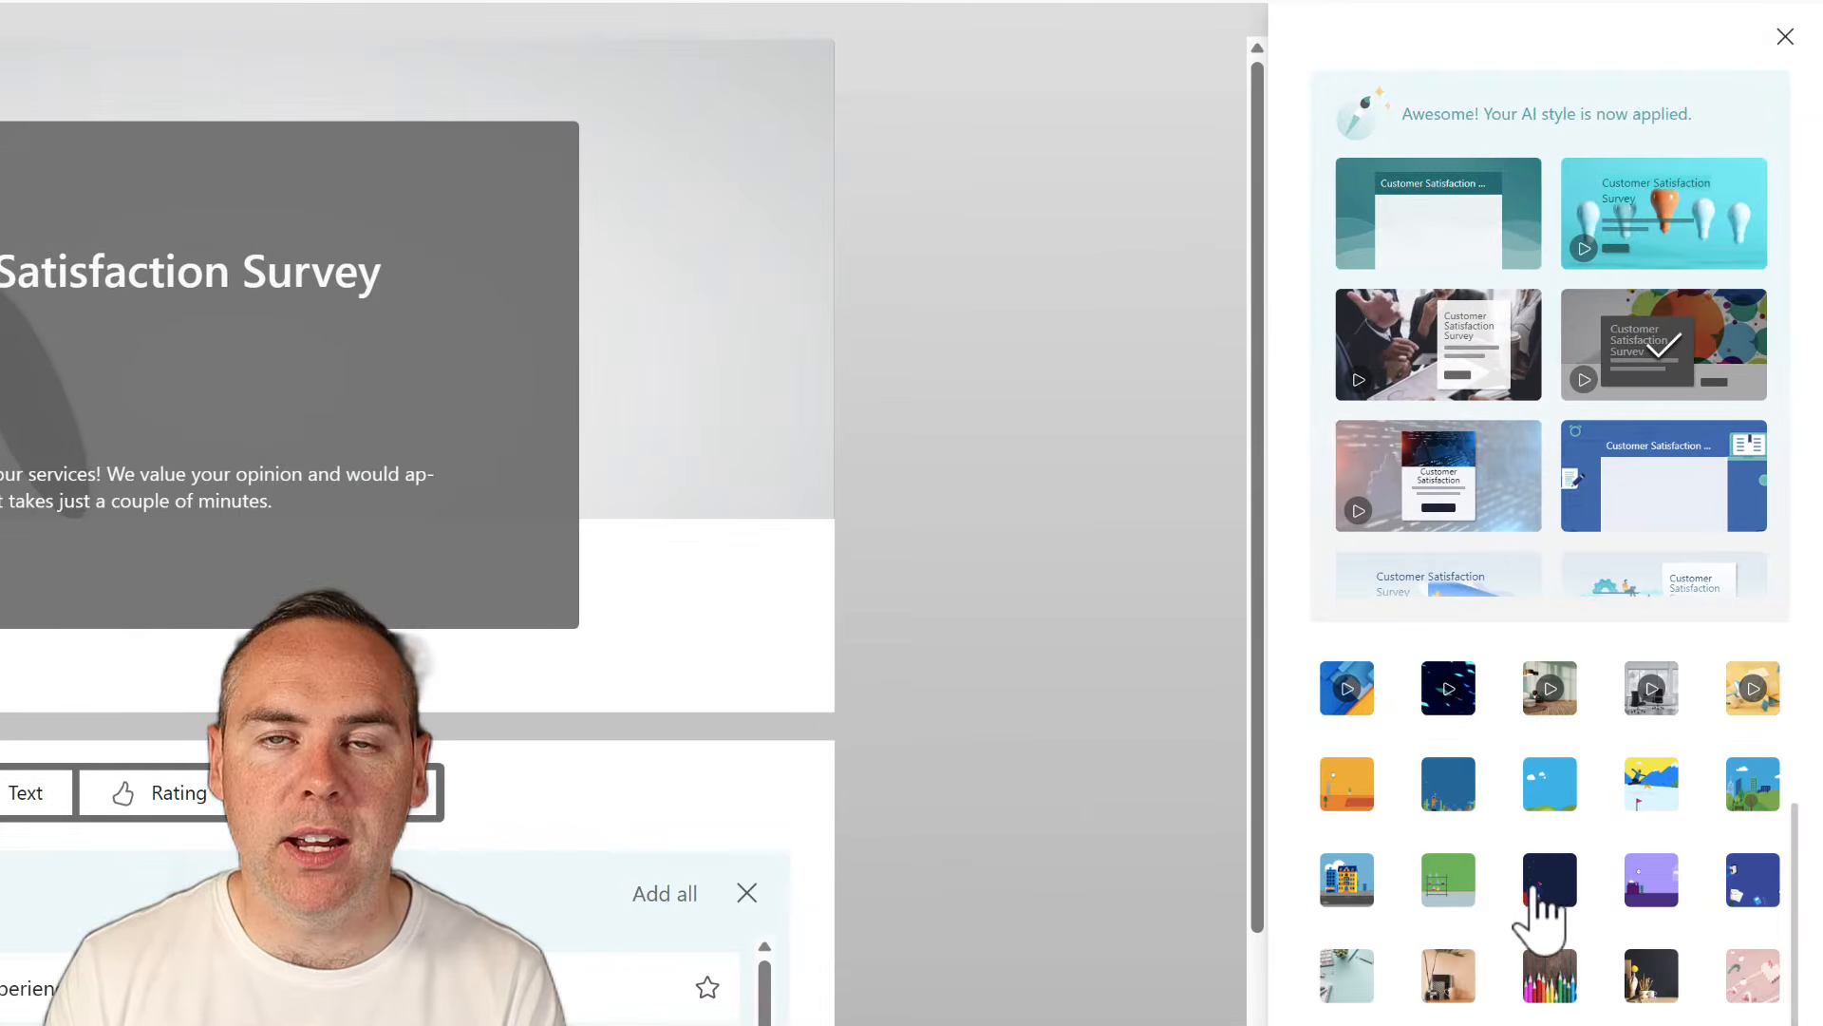
click(1345, 897)
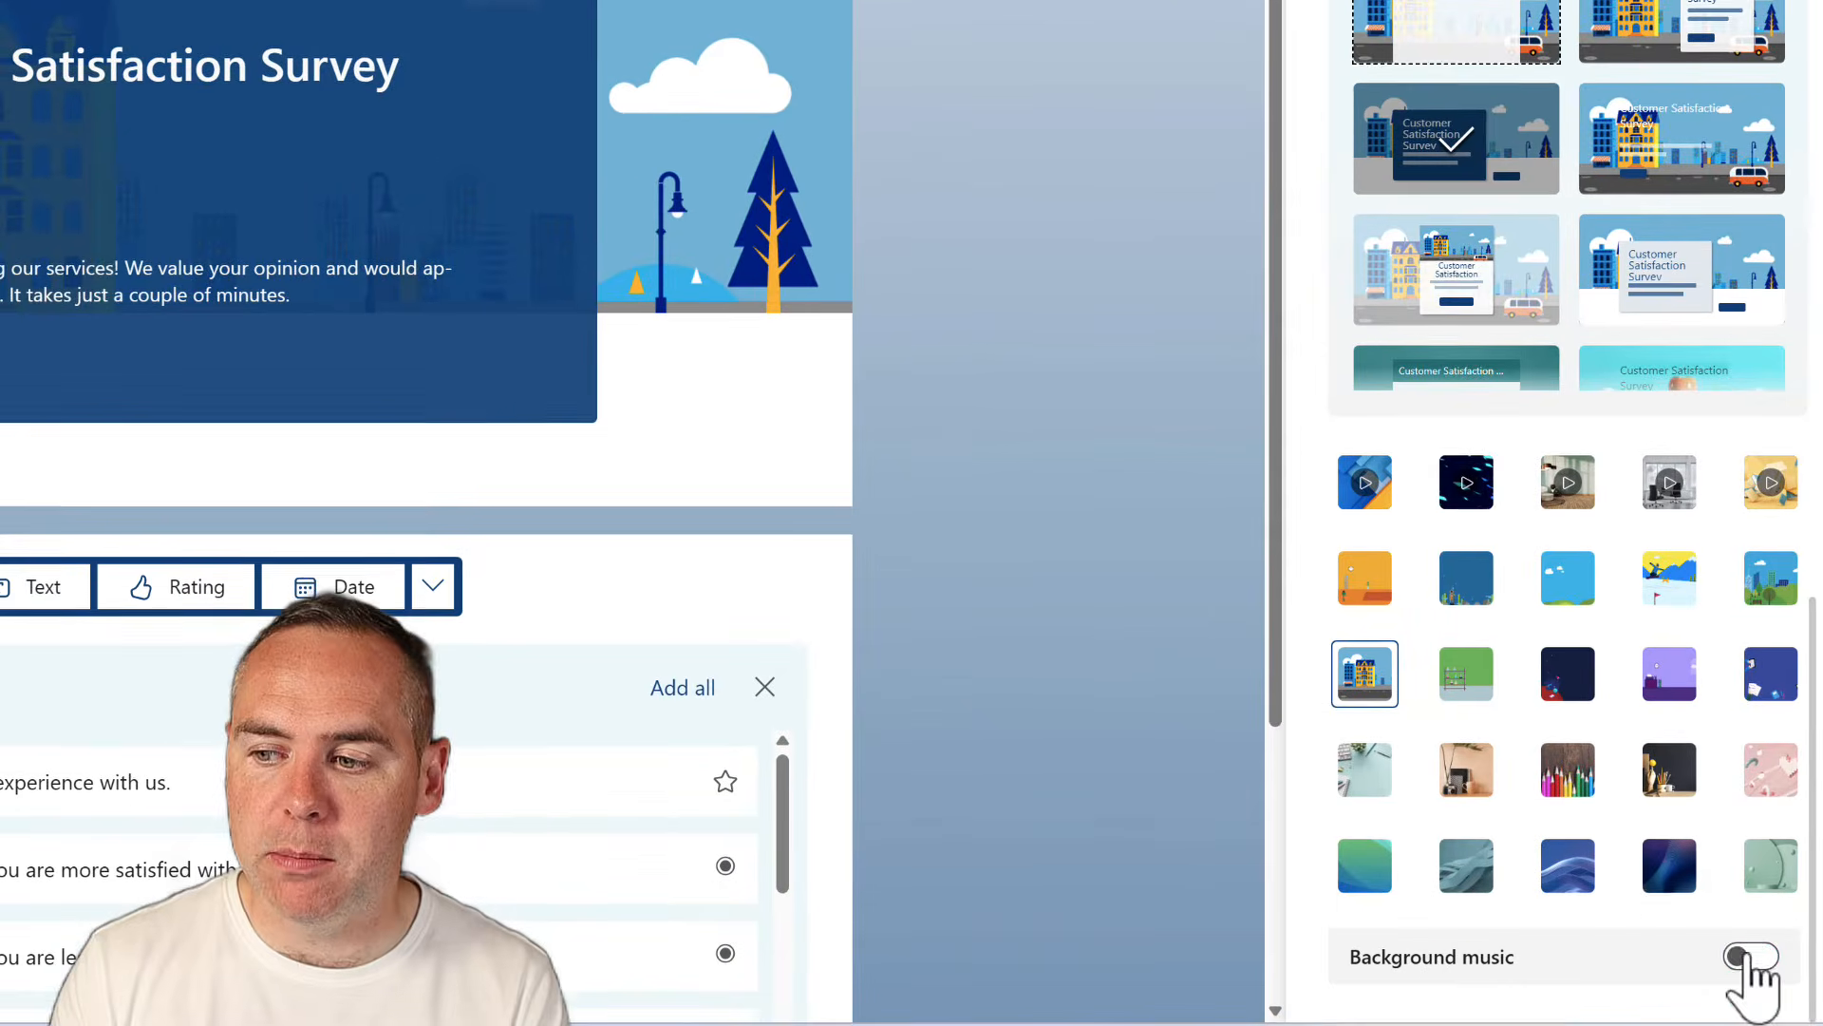
scroll(1625, 864, down, 1)
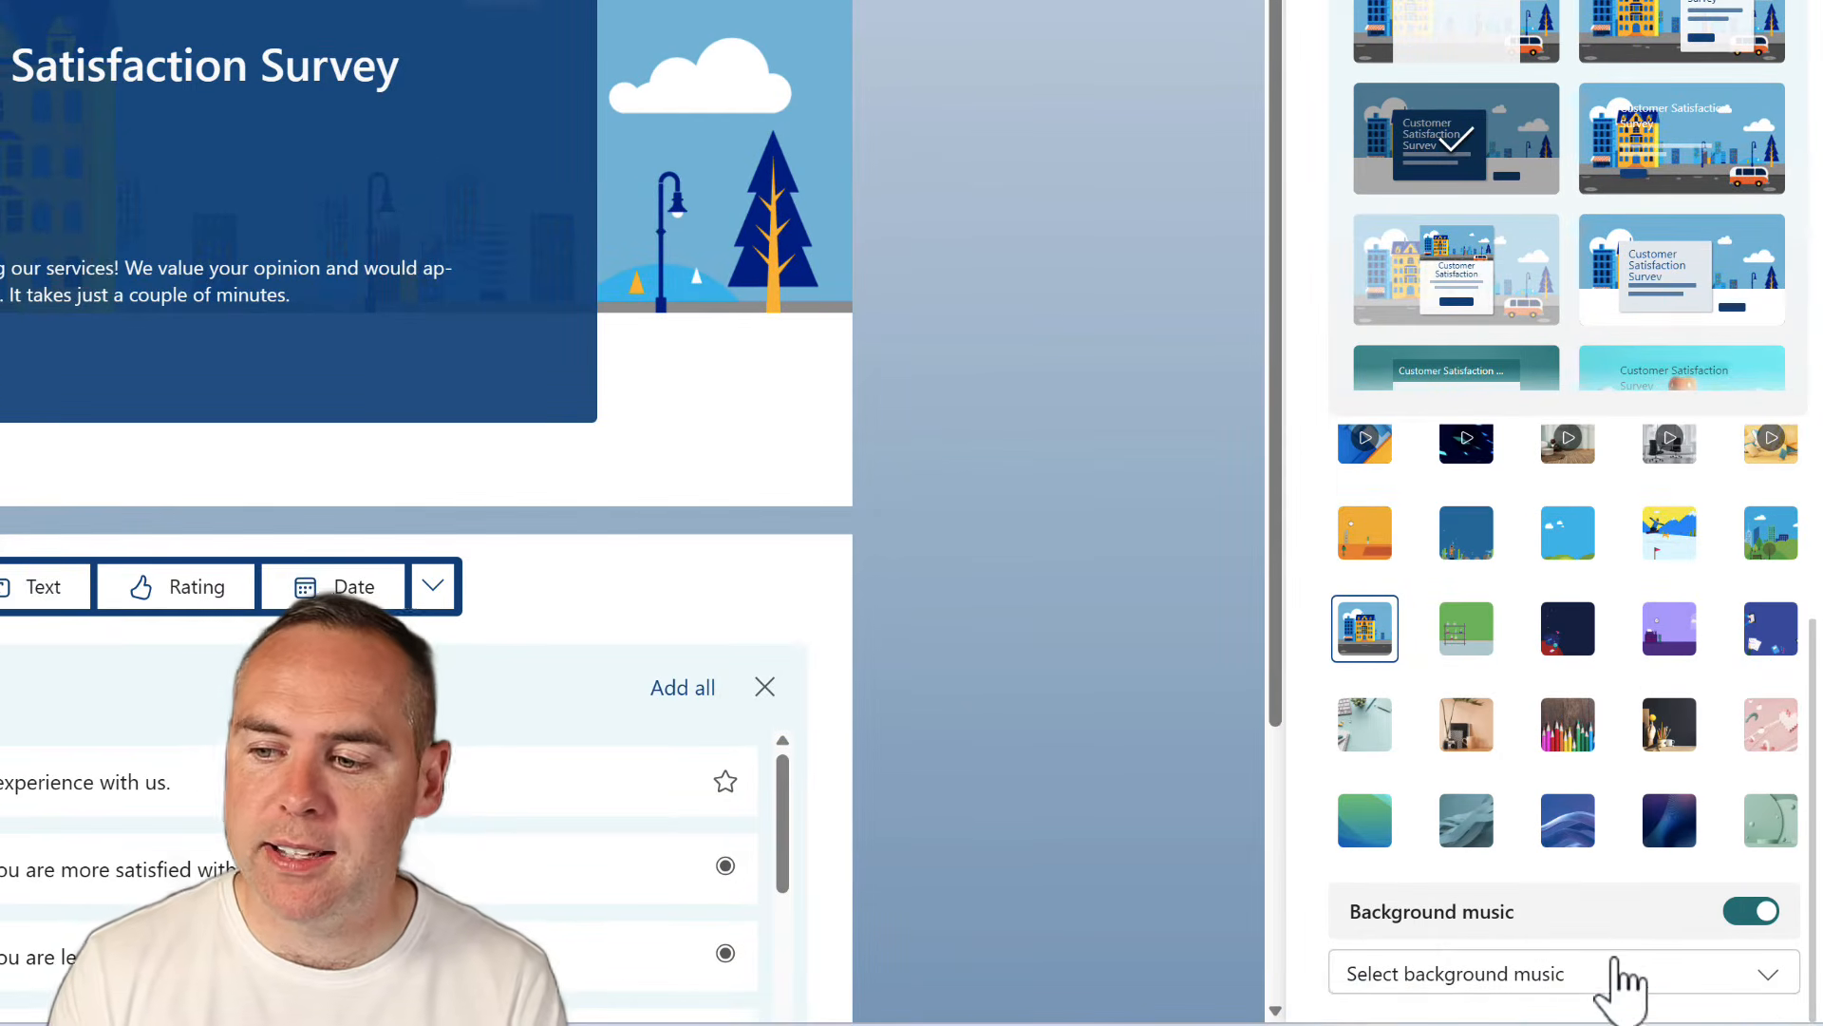
click(1617, 973)
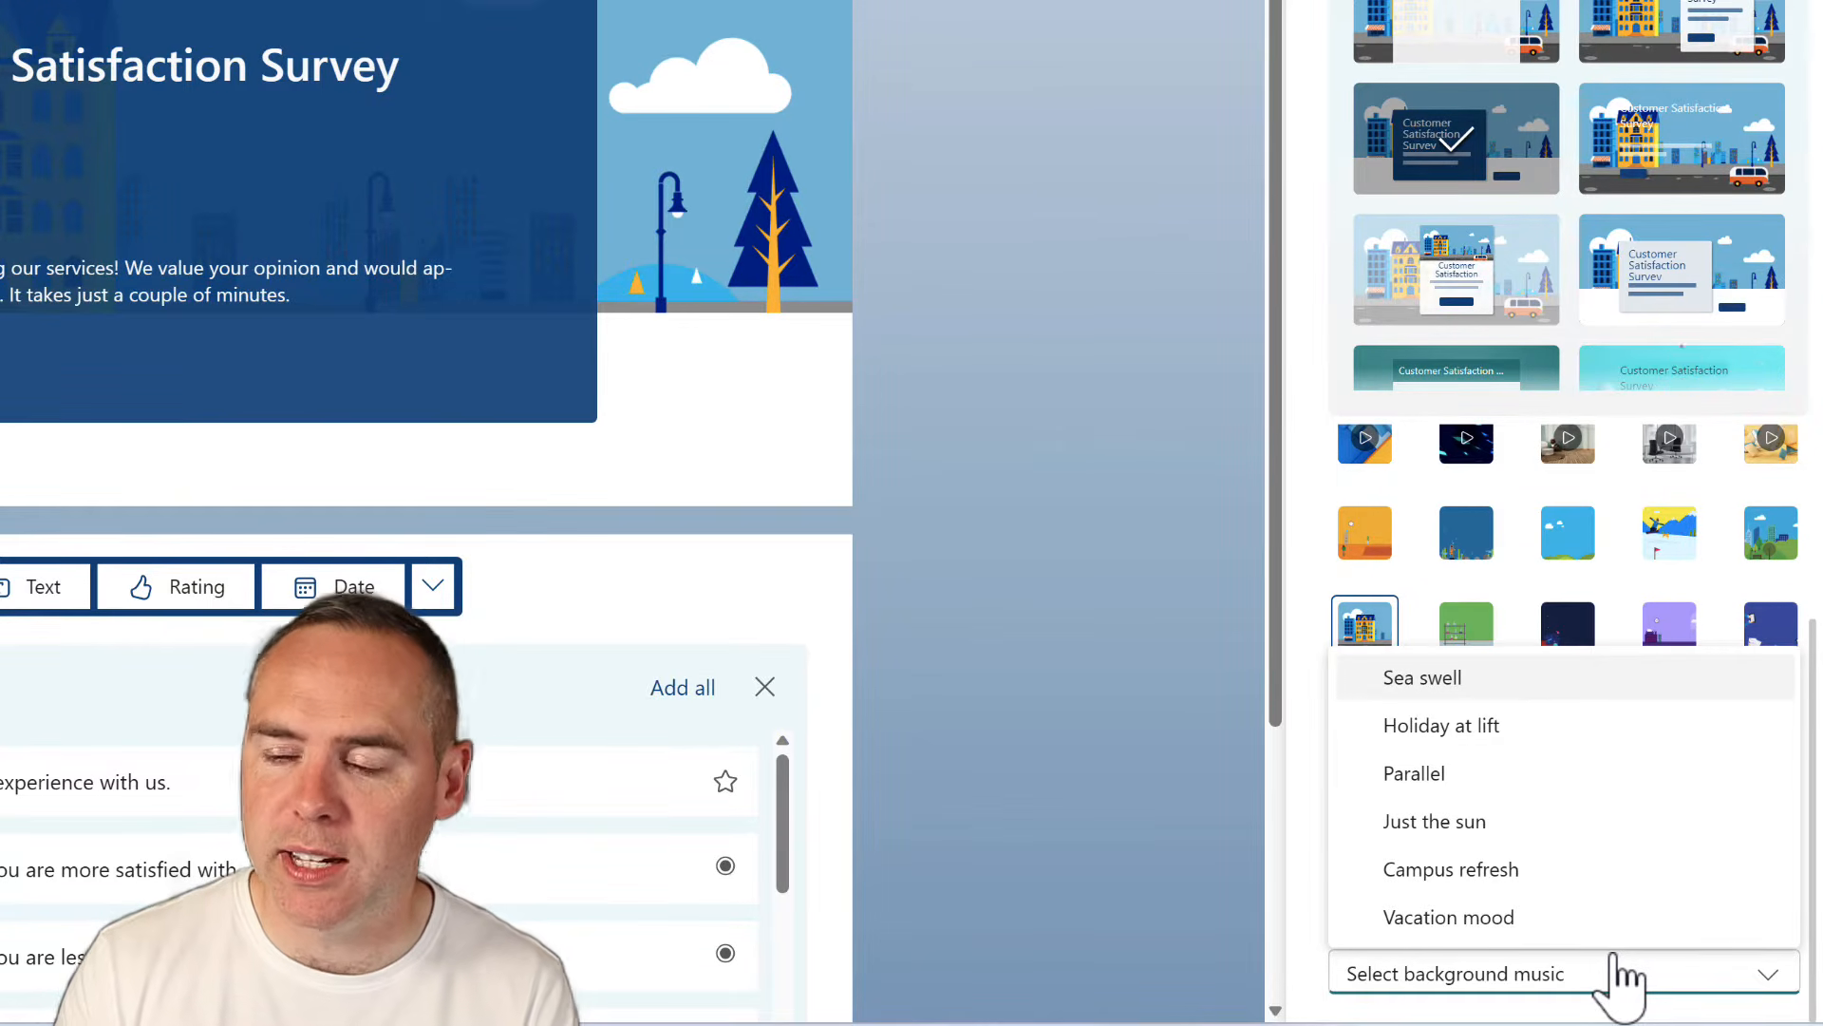
click(1614, 970)
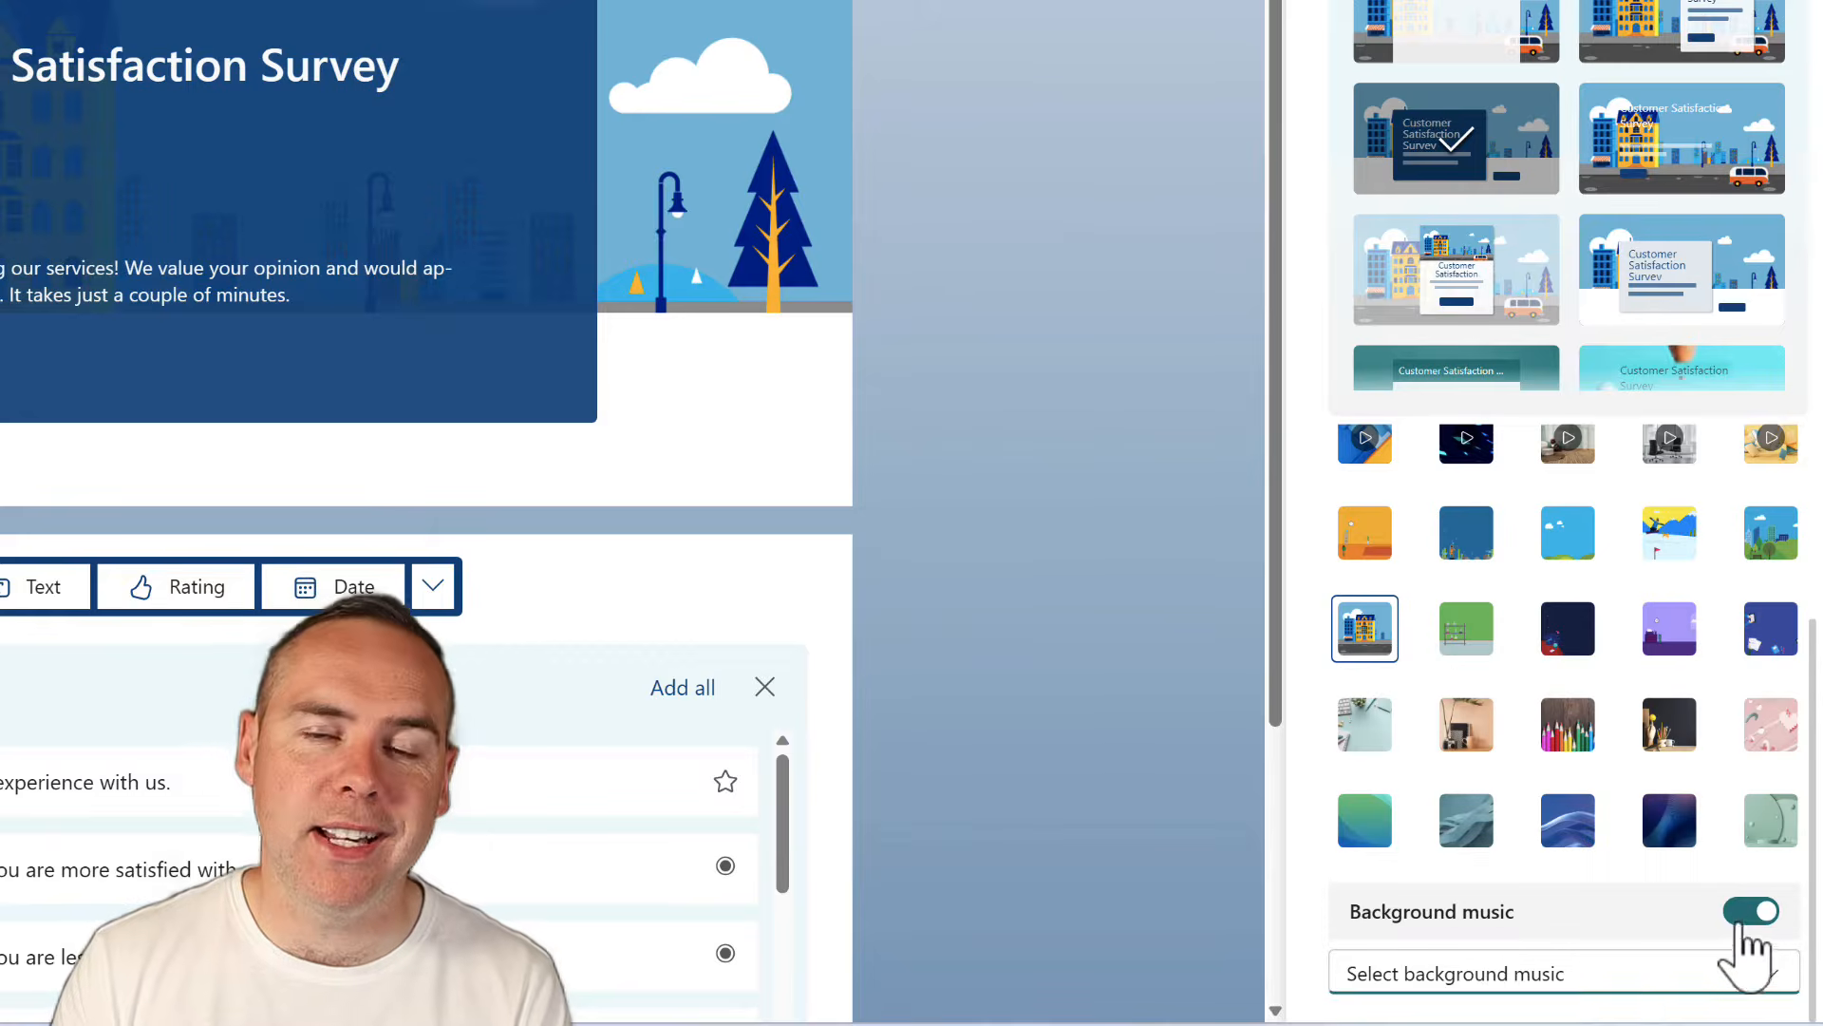
click(1748, 910)
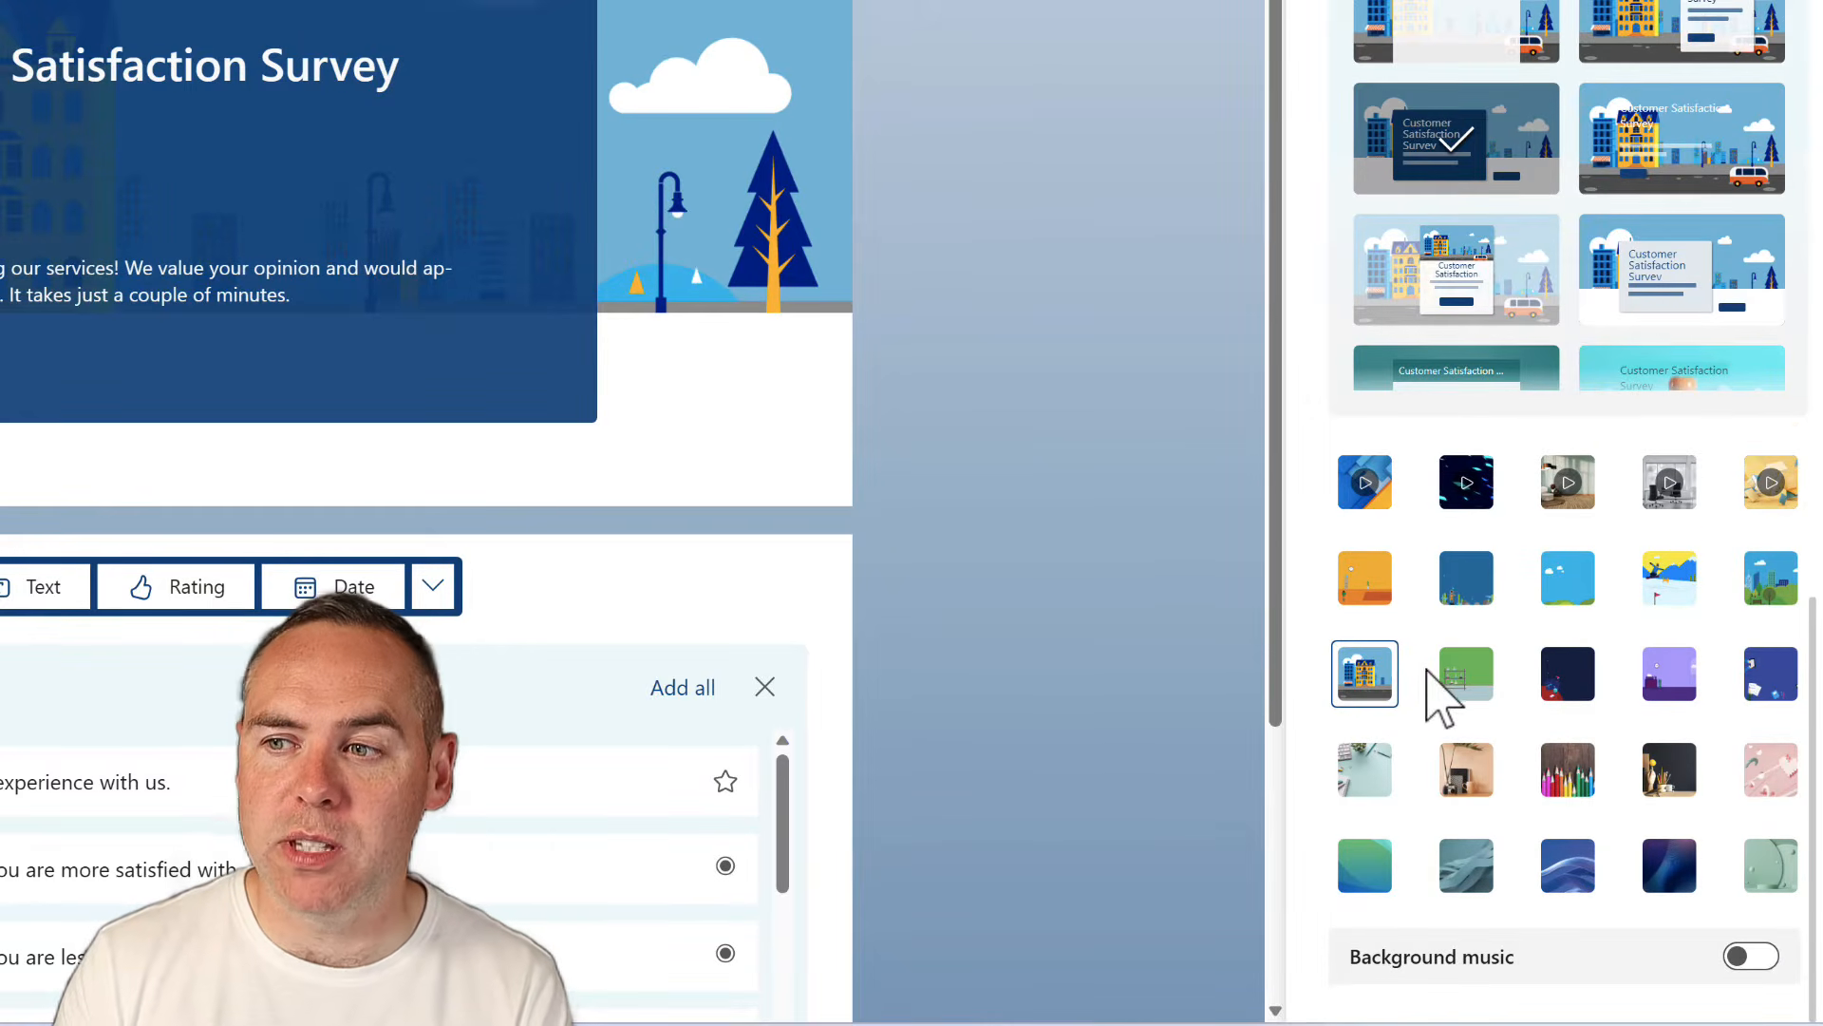
scroll(1432, 700, up, 3)
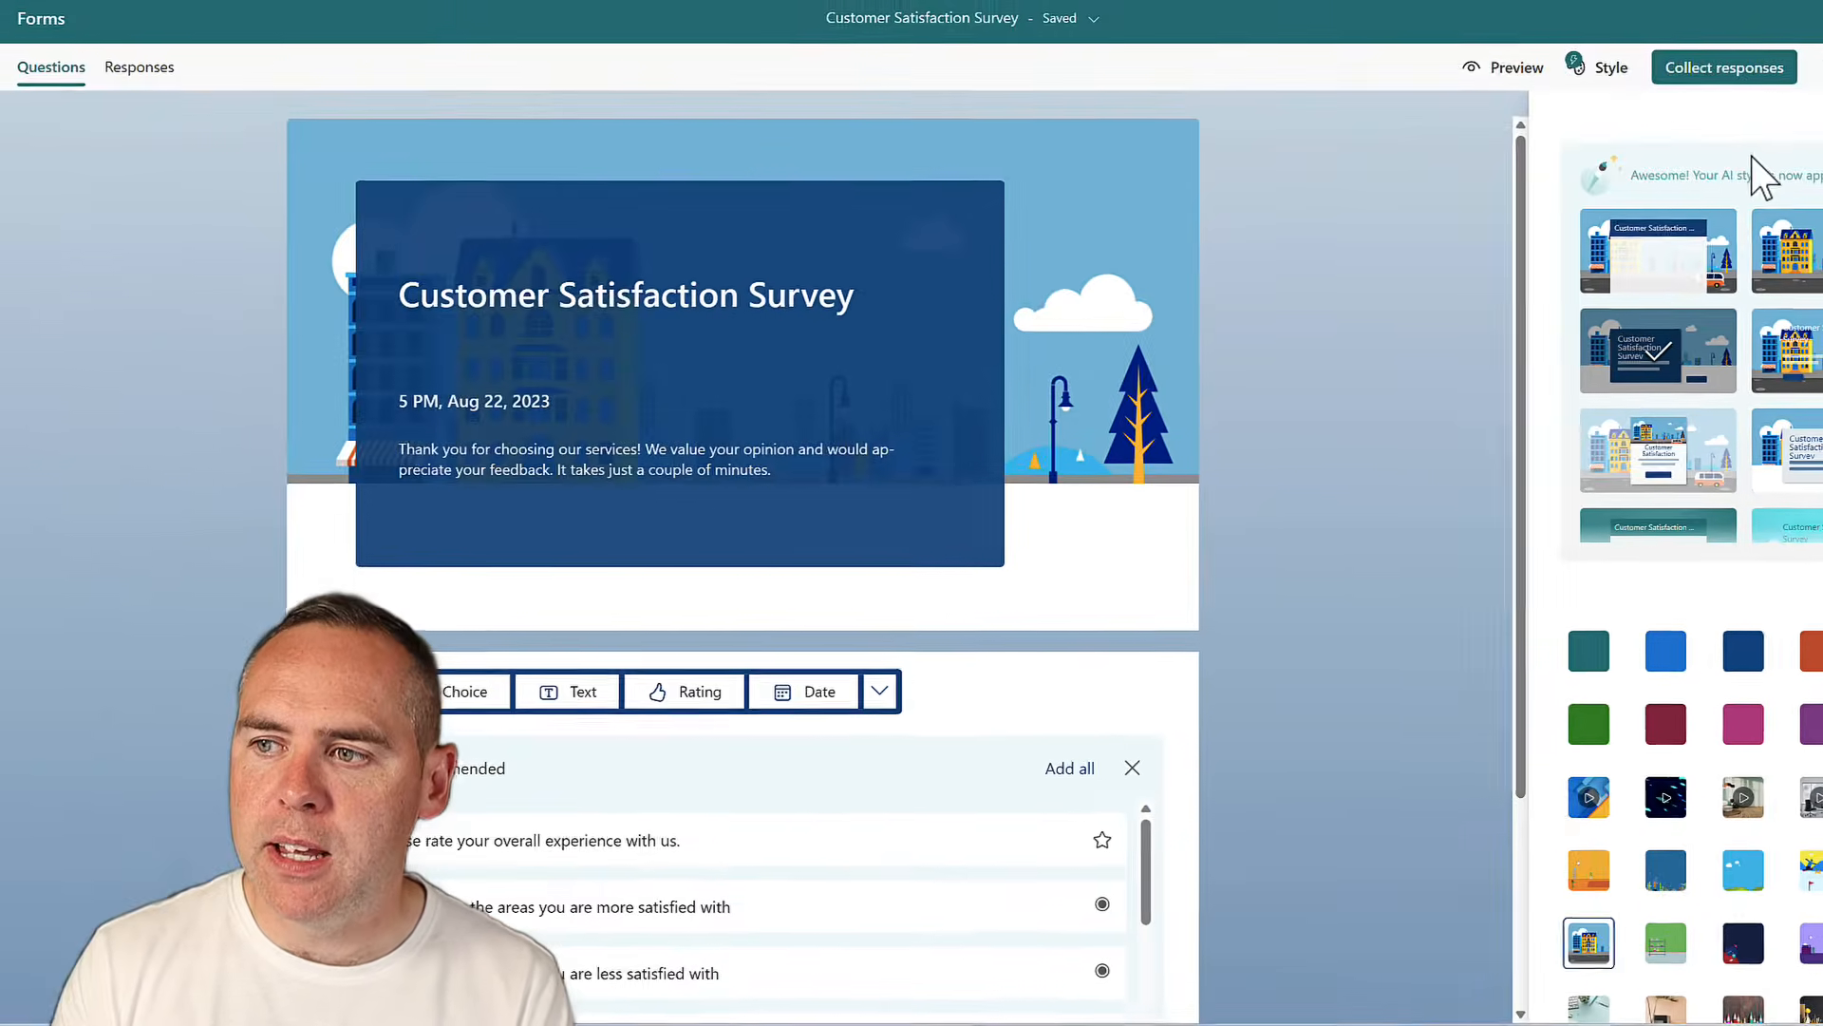
Close the Style panel and scroll down to recommended questions like the overall-experience rating
click(1822, 116)
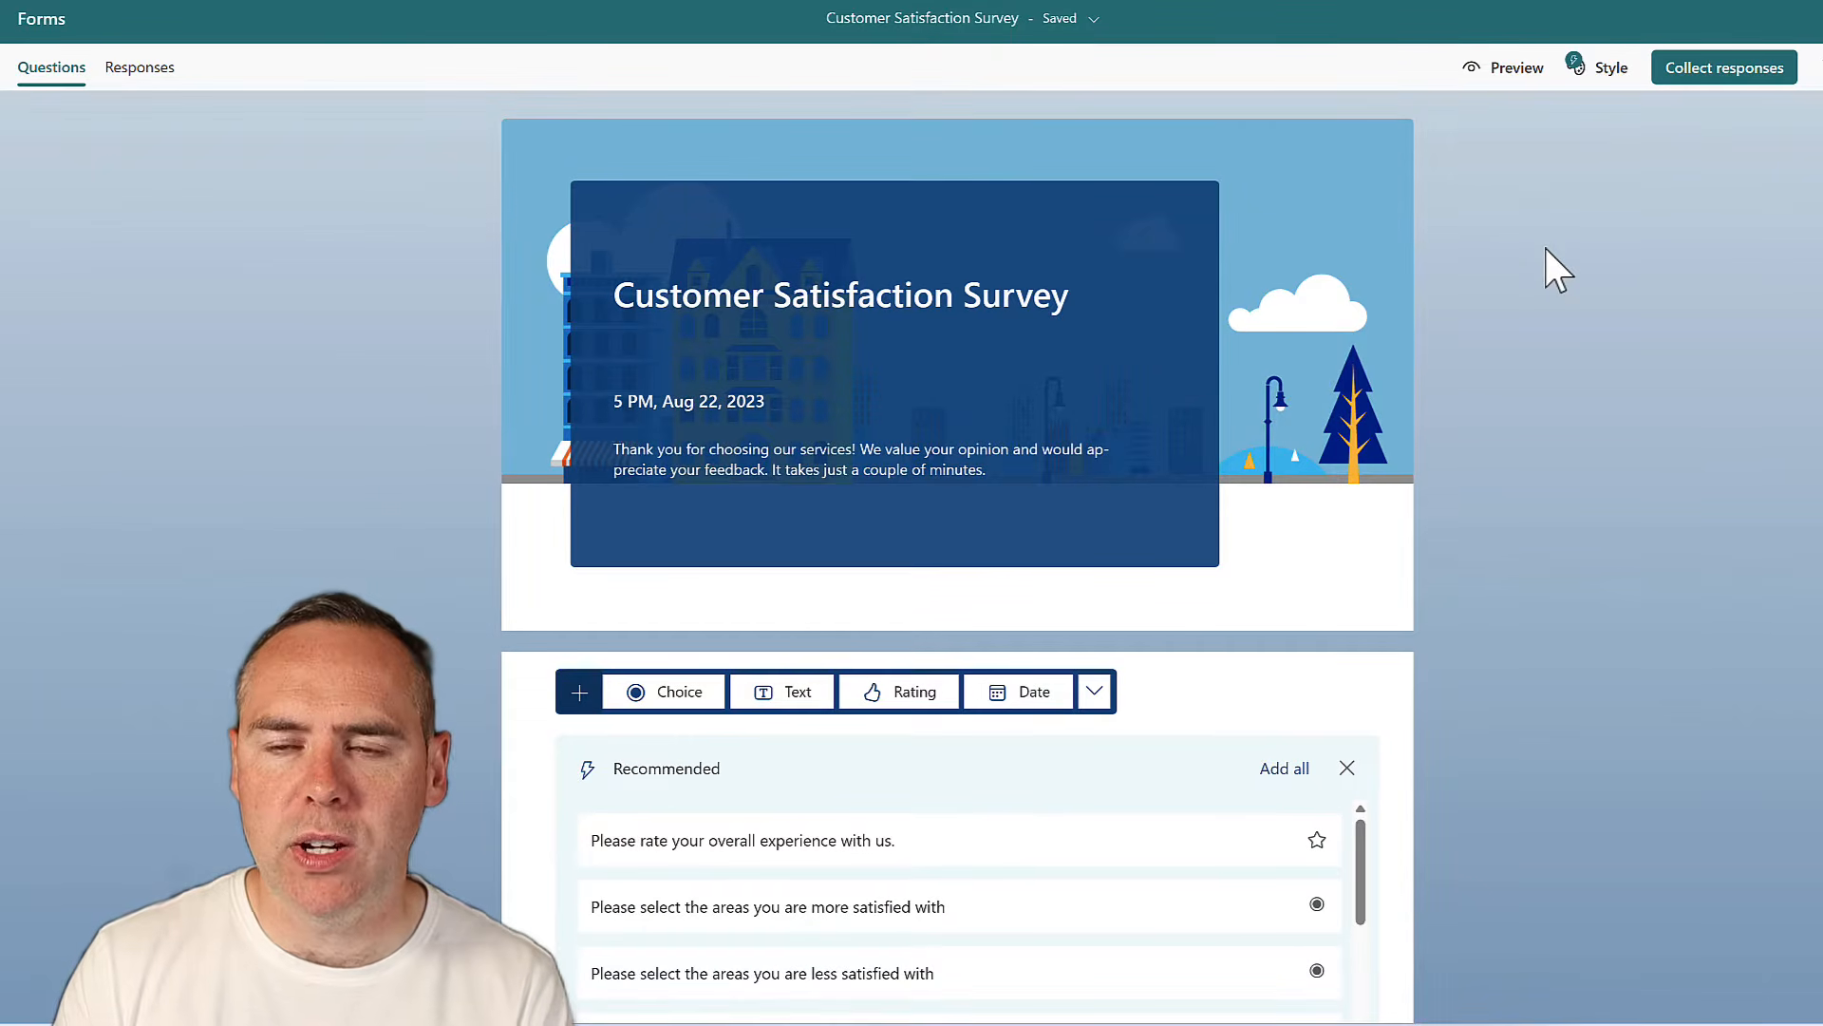
scroll(1473, 569, down, 3)
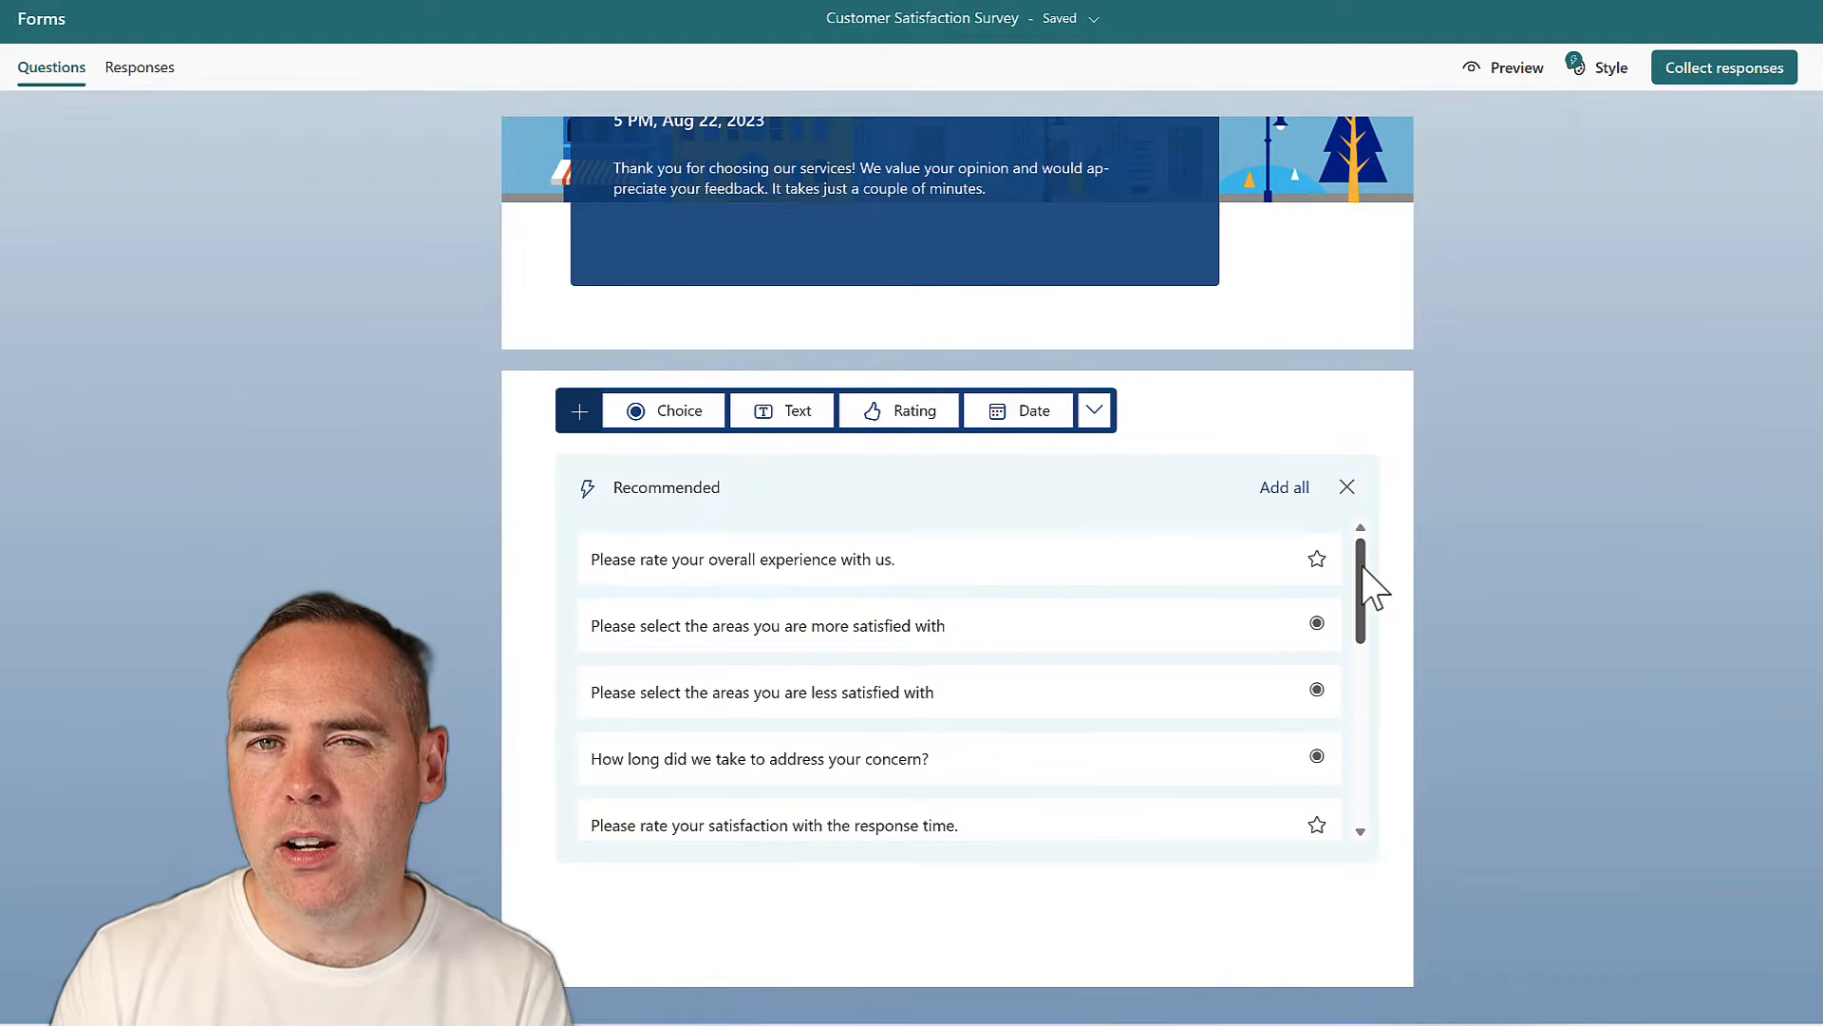
scroll(1372, 590, down, 1)
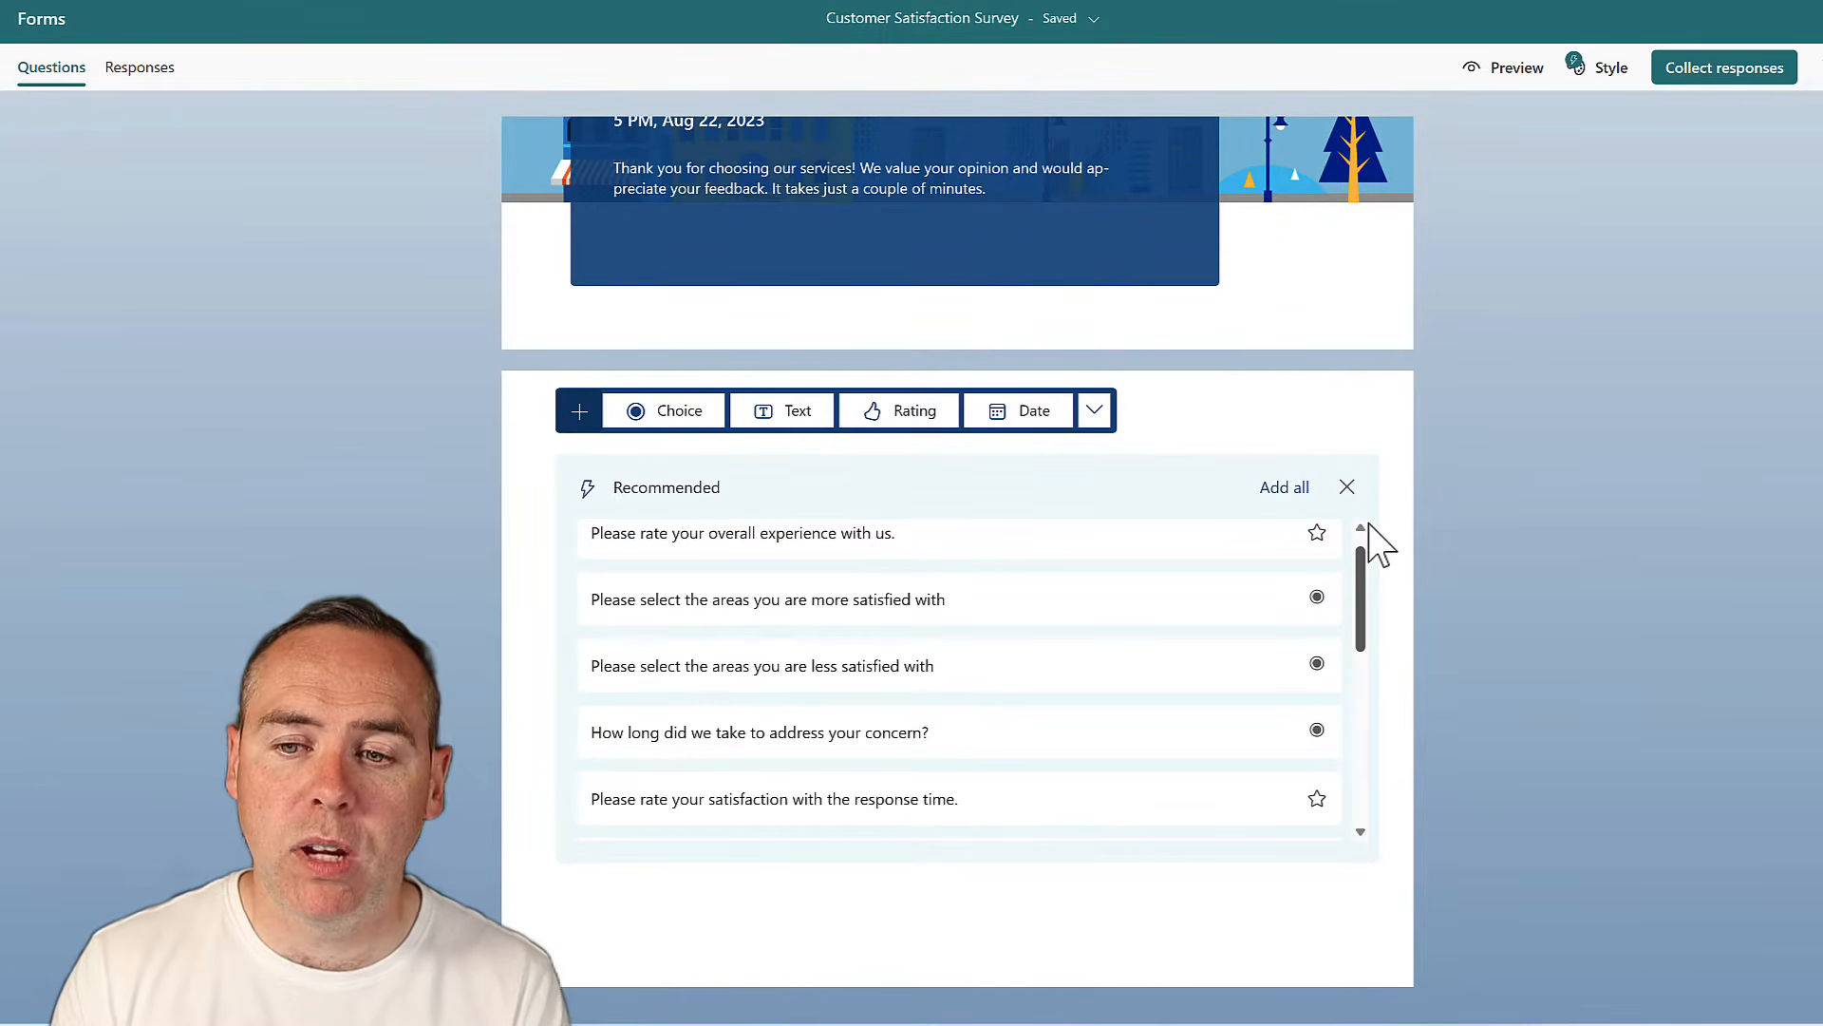
click(913, 543)
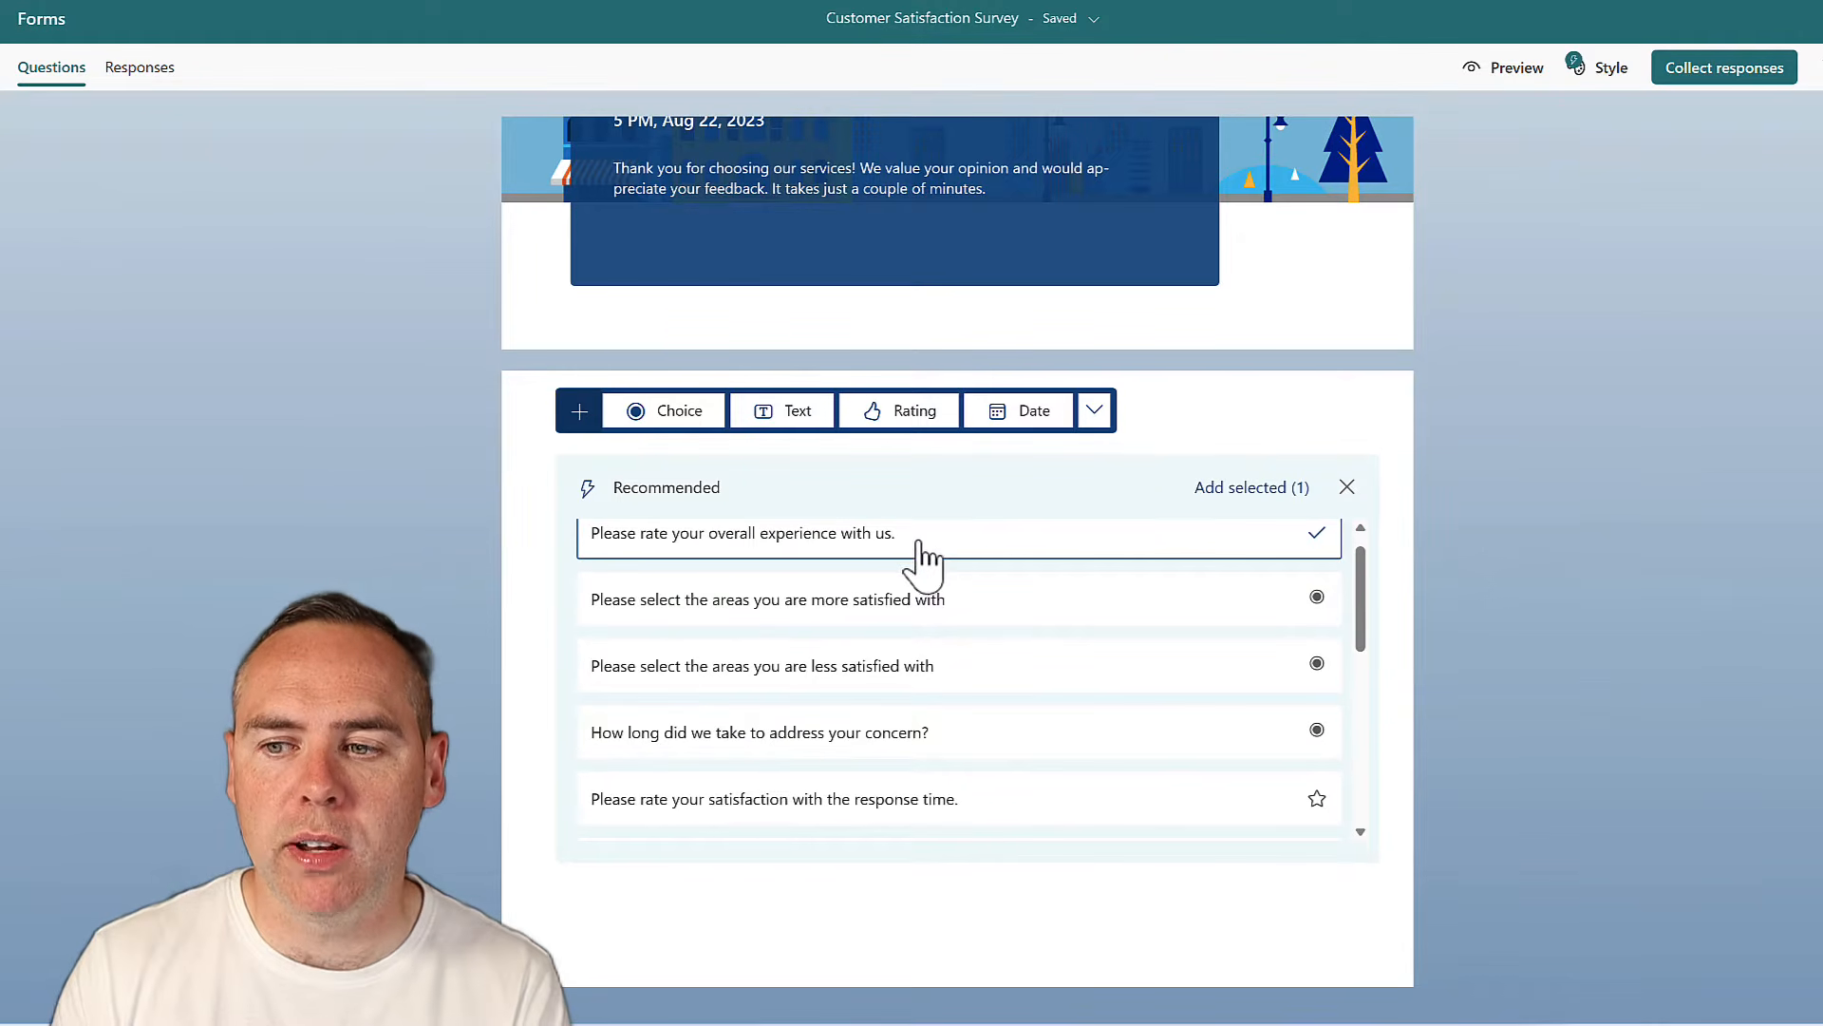
click(1247, 490)
scroll(1371, 700, down, 3)
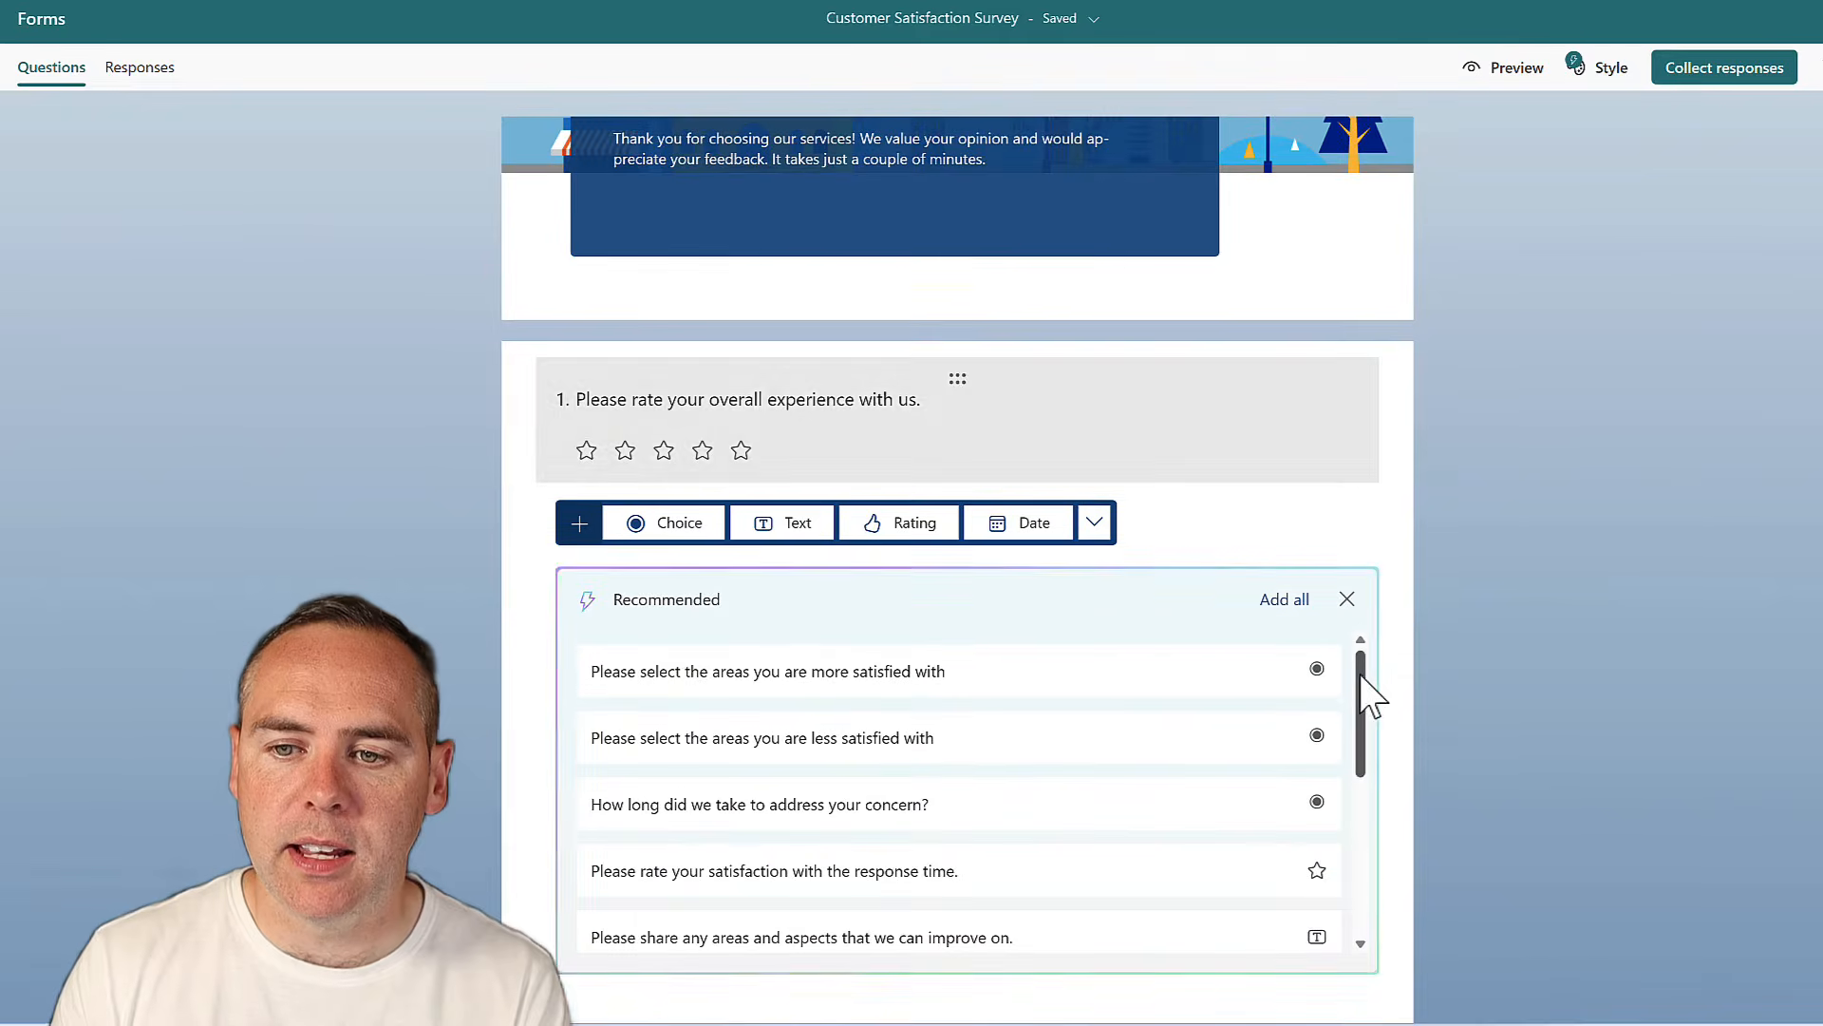
scroll(1479, 693, down, 1)
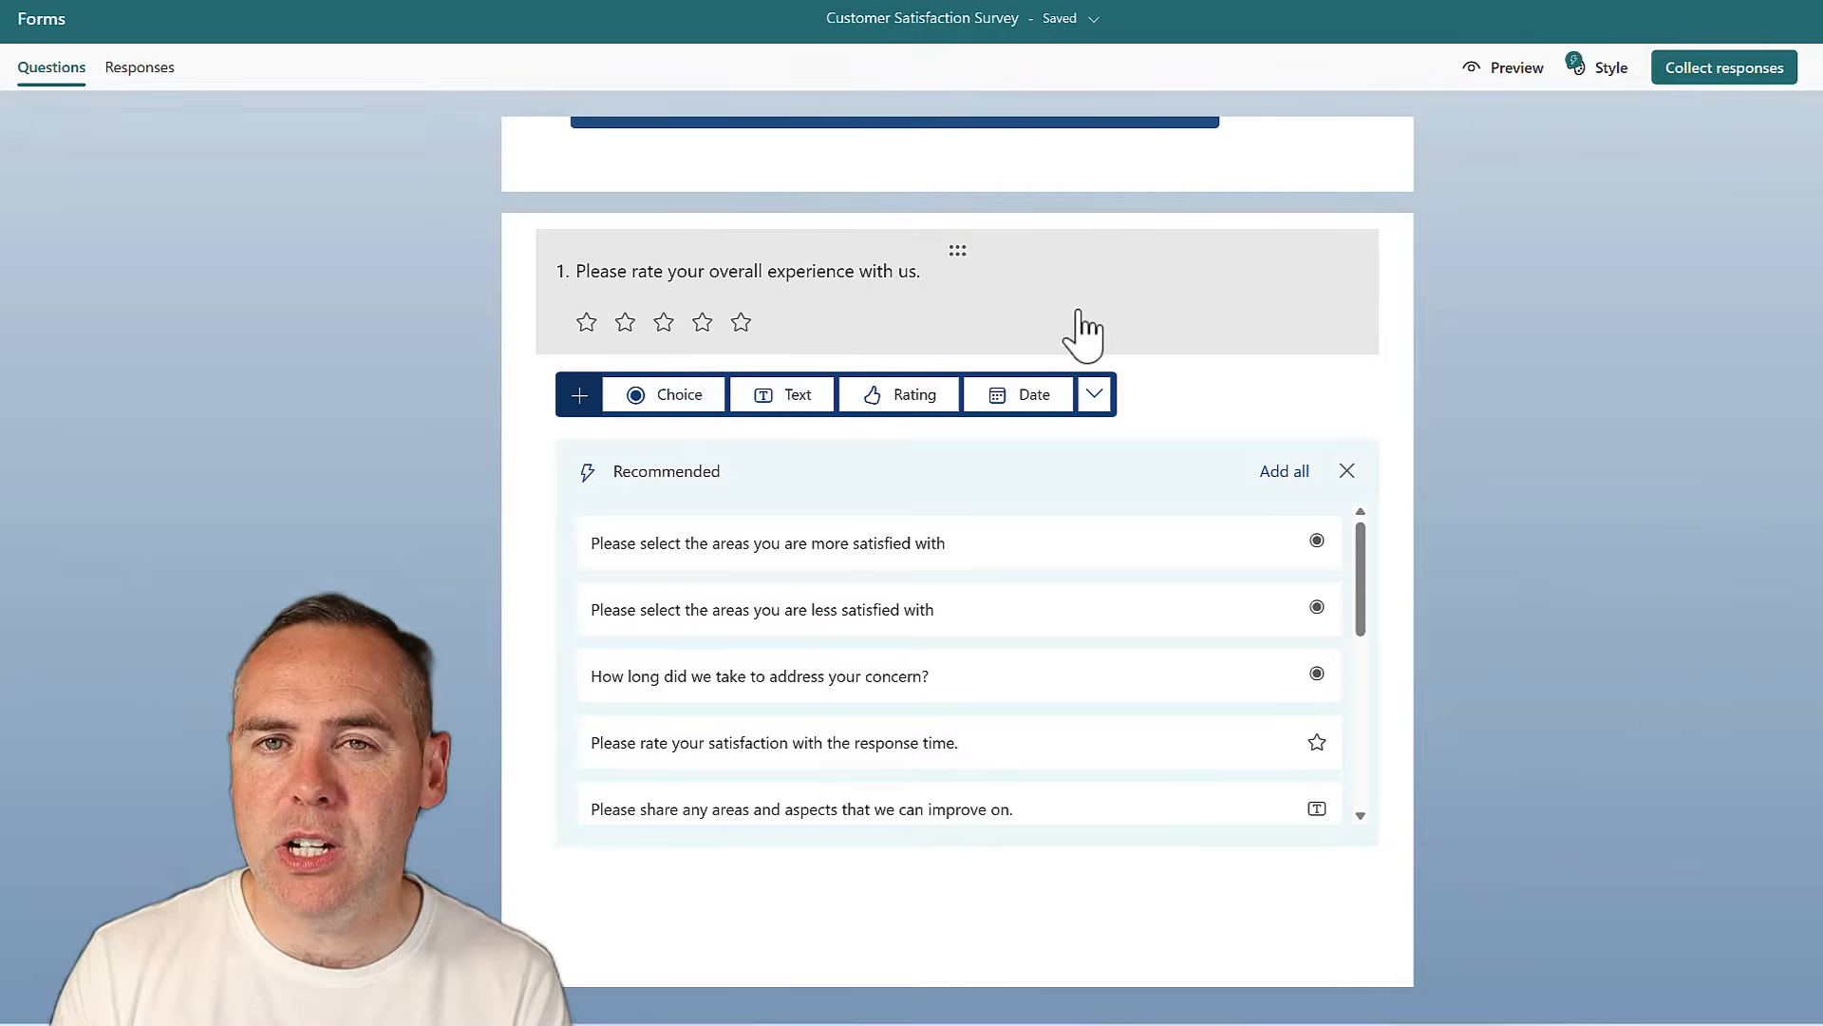
click(929, 272)
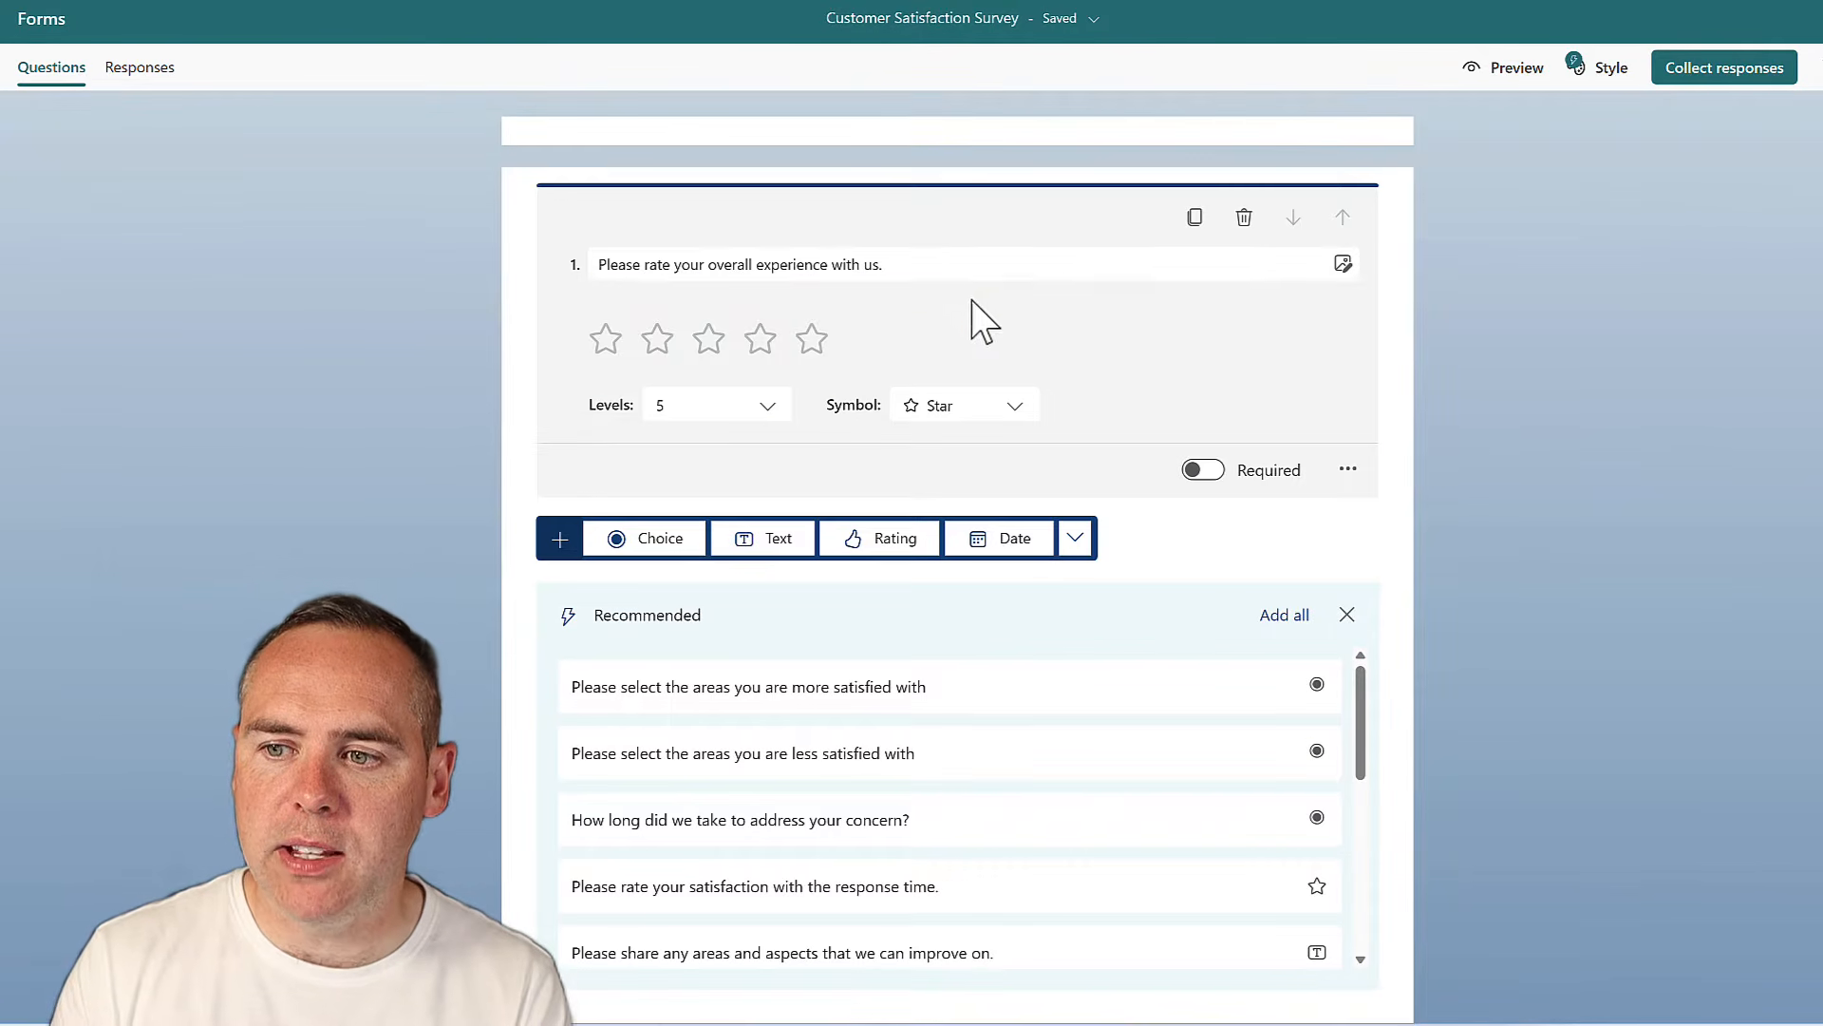
click(1245, 221)
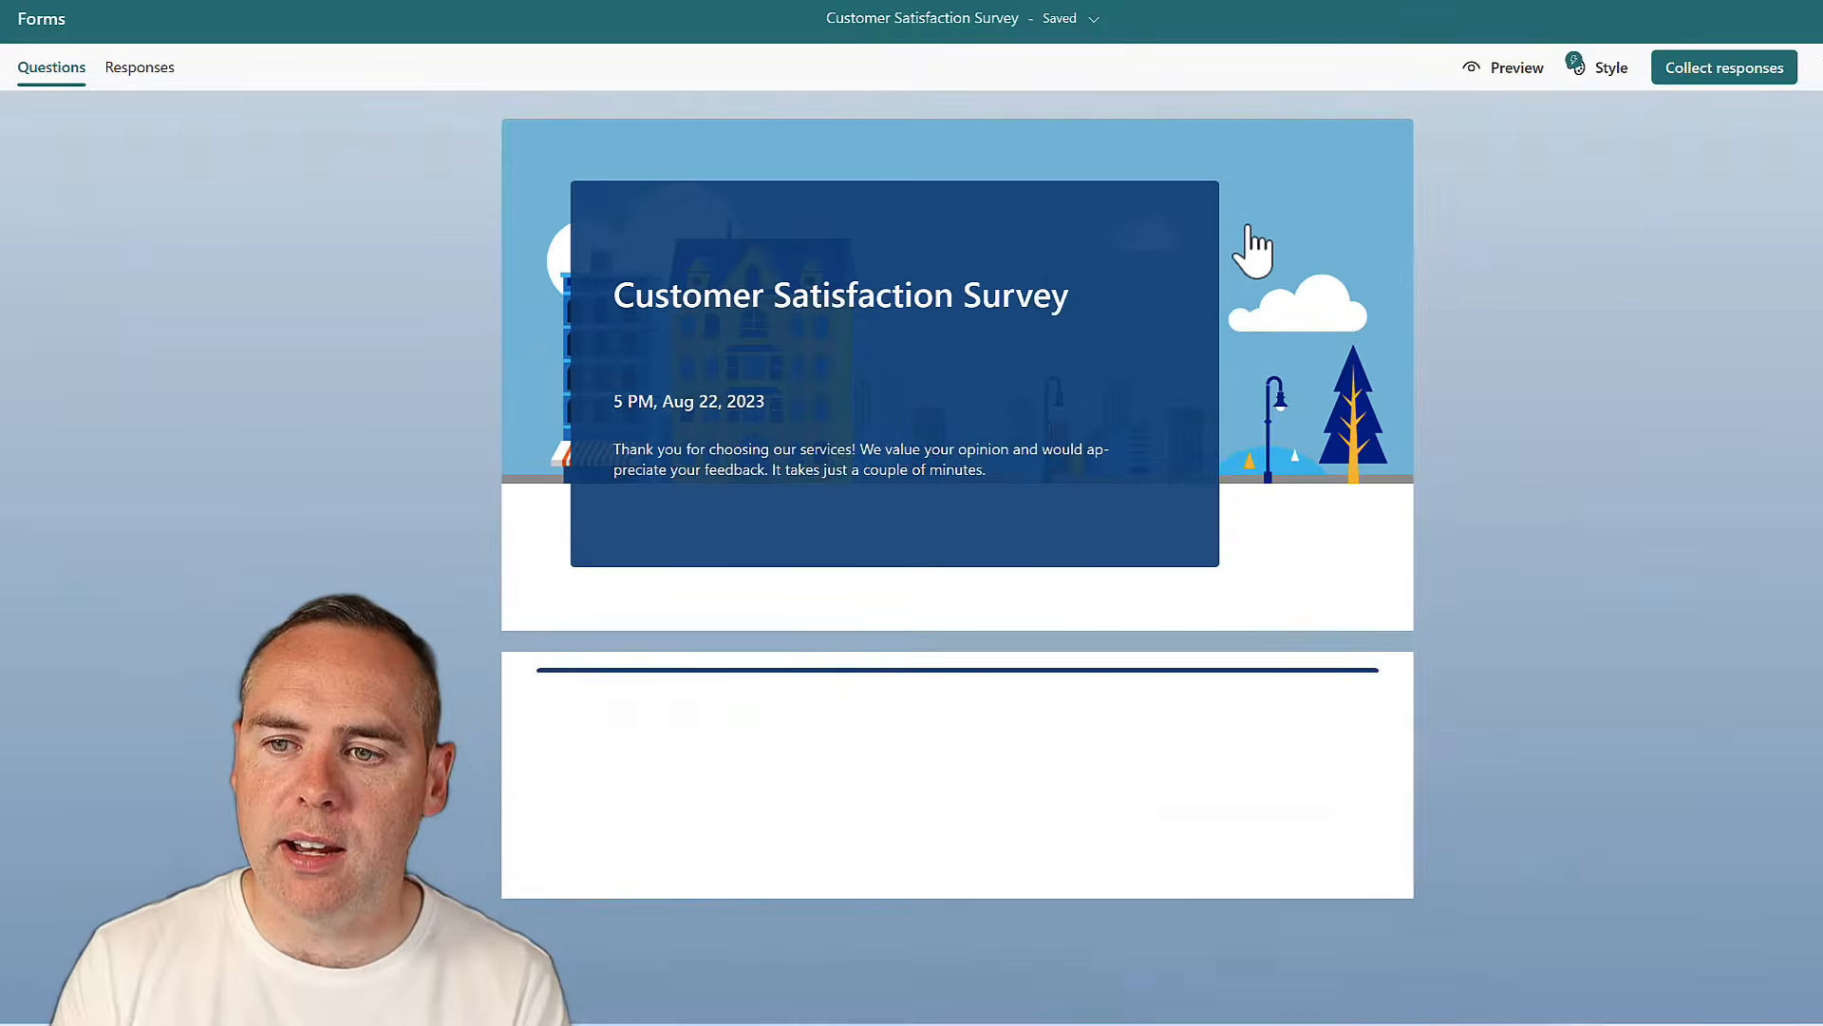
scroll(1457, 678, down, 3)
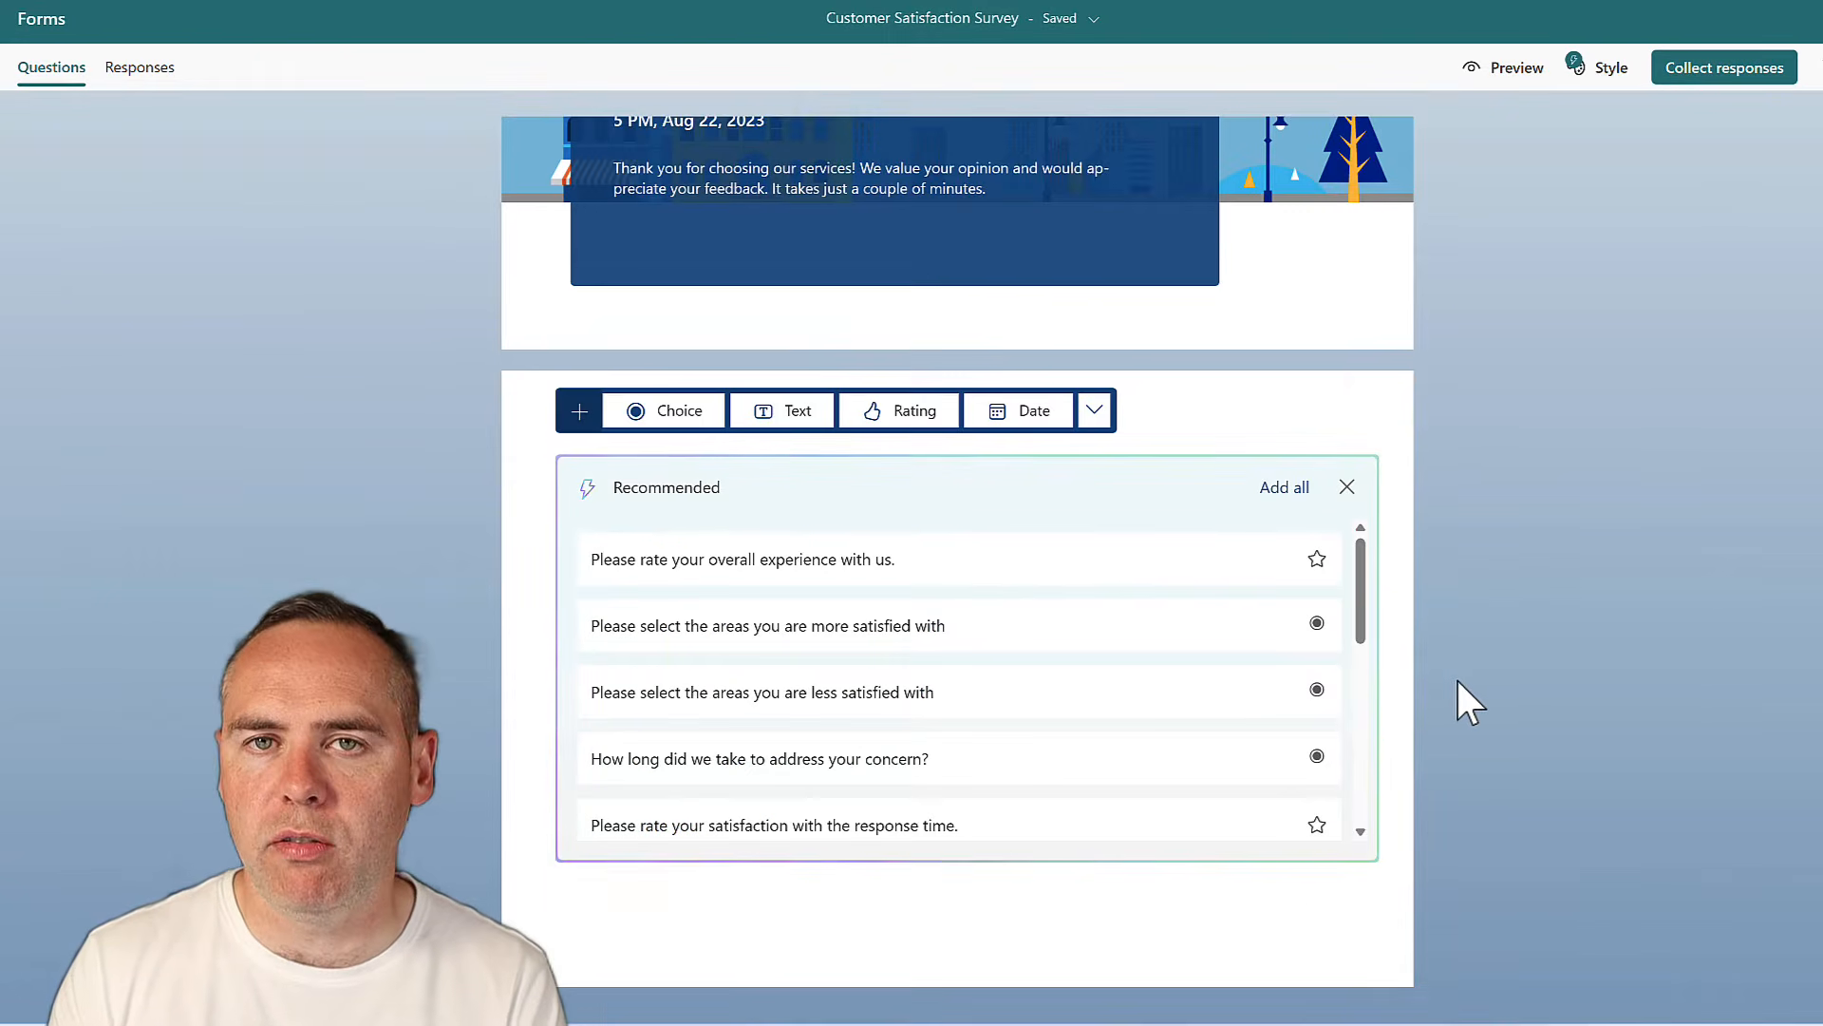
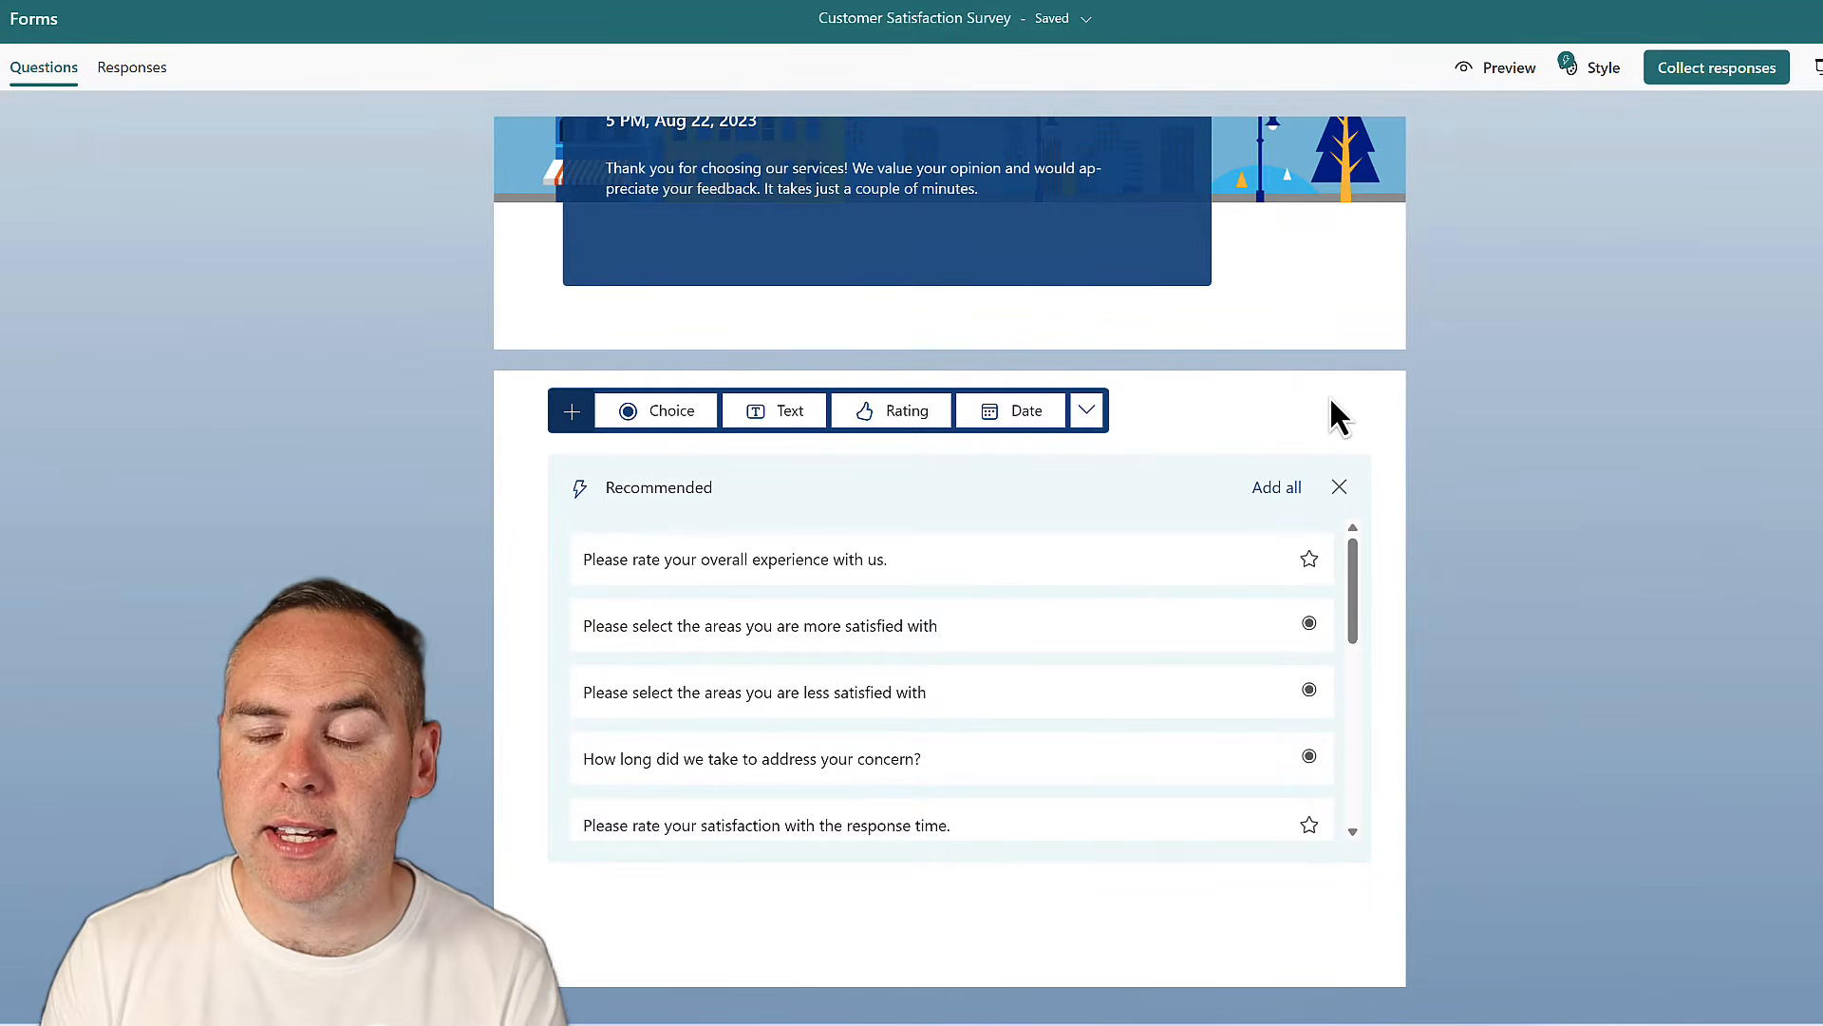
Add required text question 1, 'What is your name?', subtitled 'Please input your first and last name'
click(772, 416)
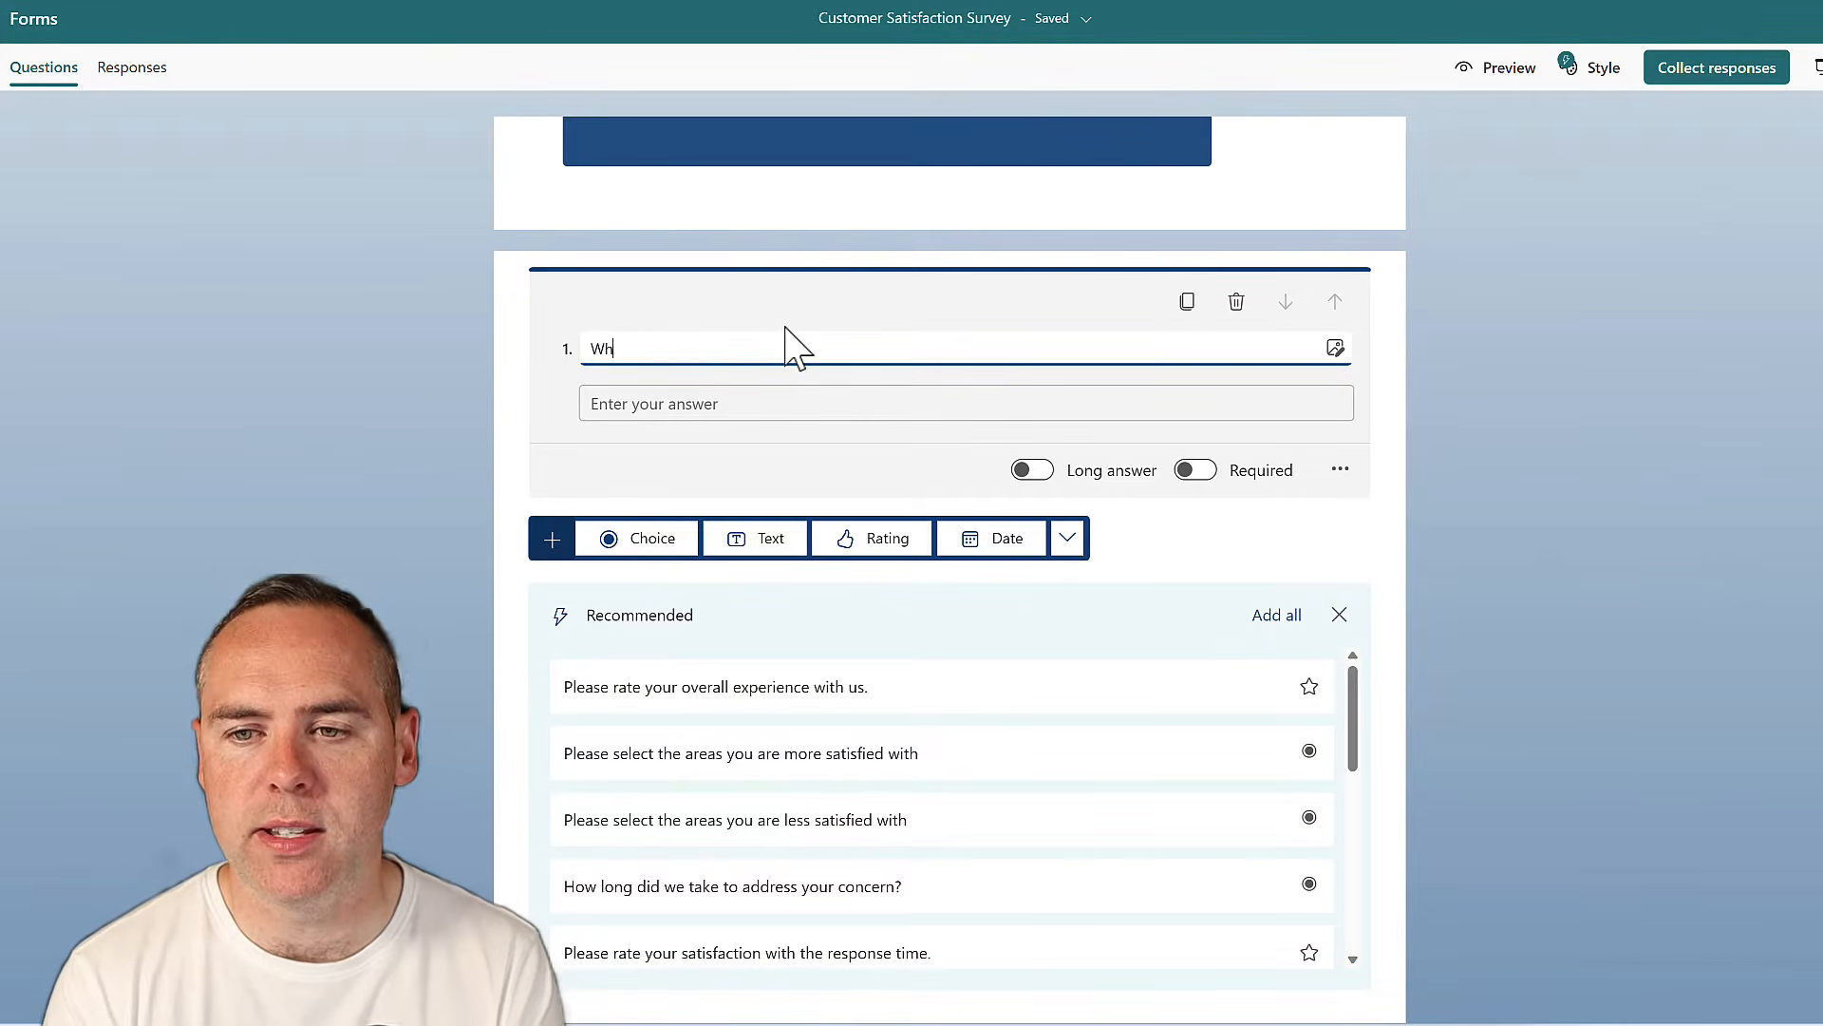
text(What s)
key(BackSpace)
text(i)
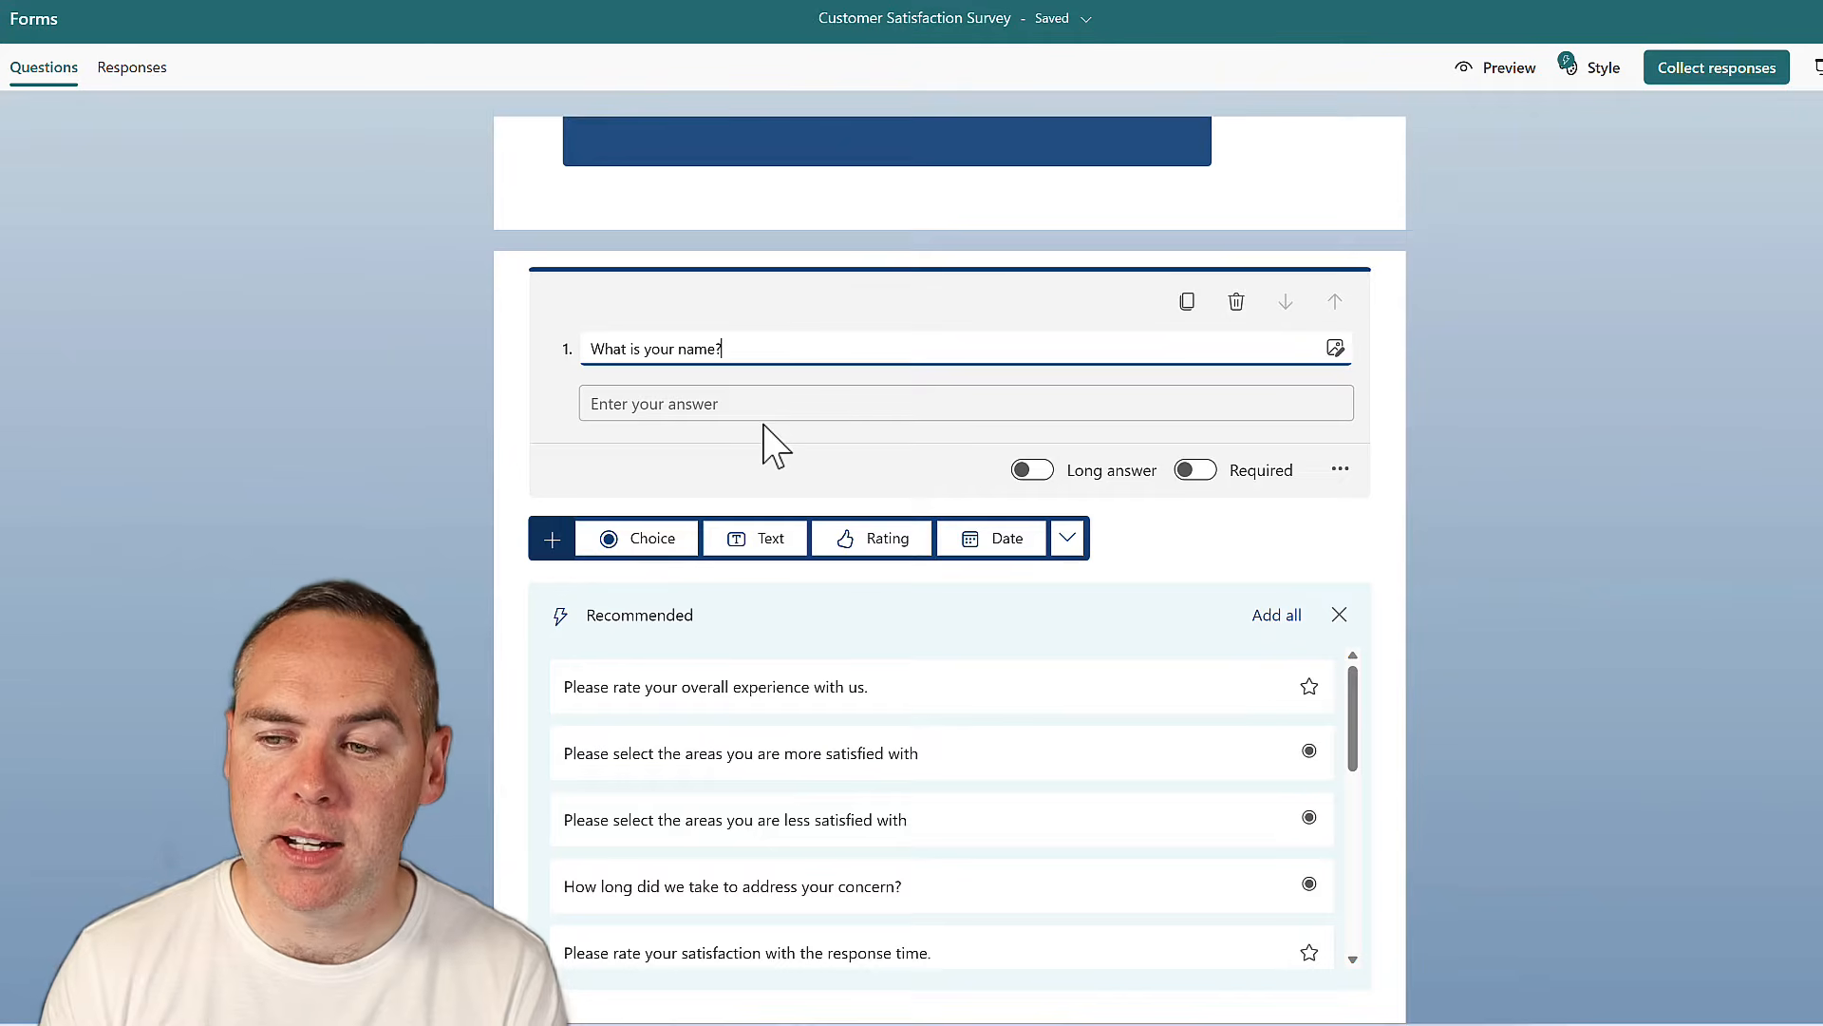
click(1195, 471)
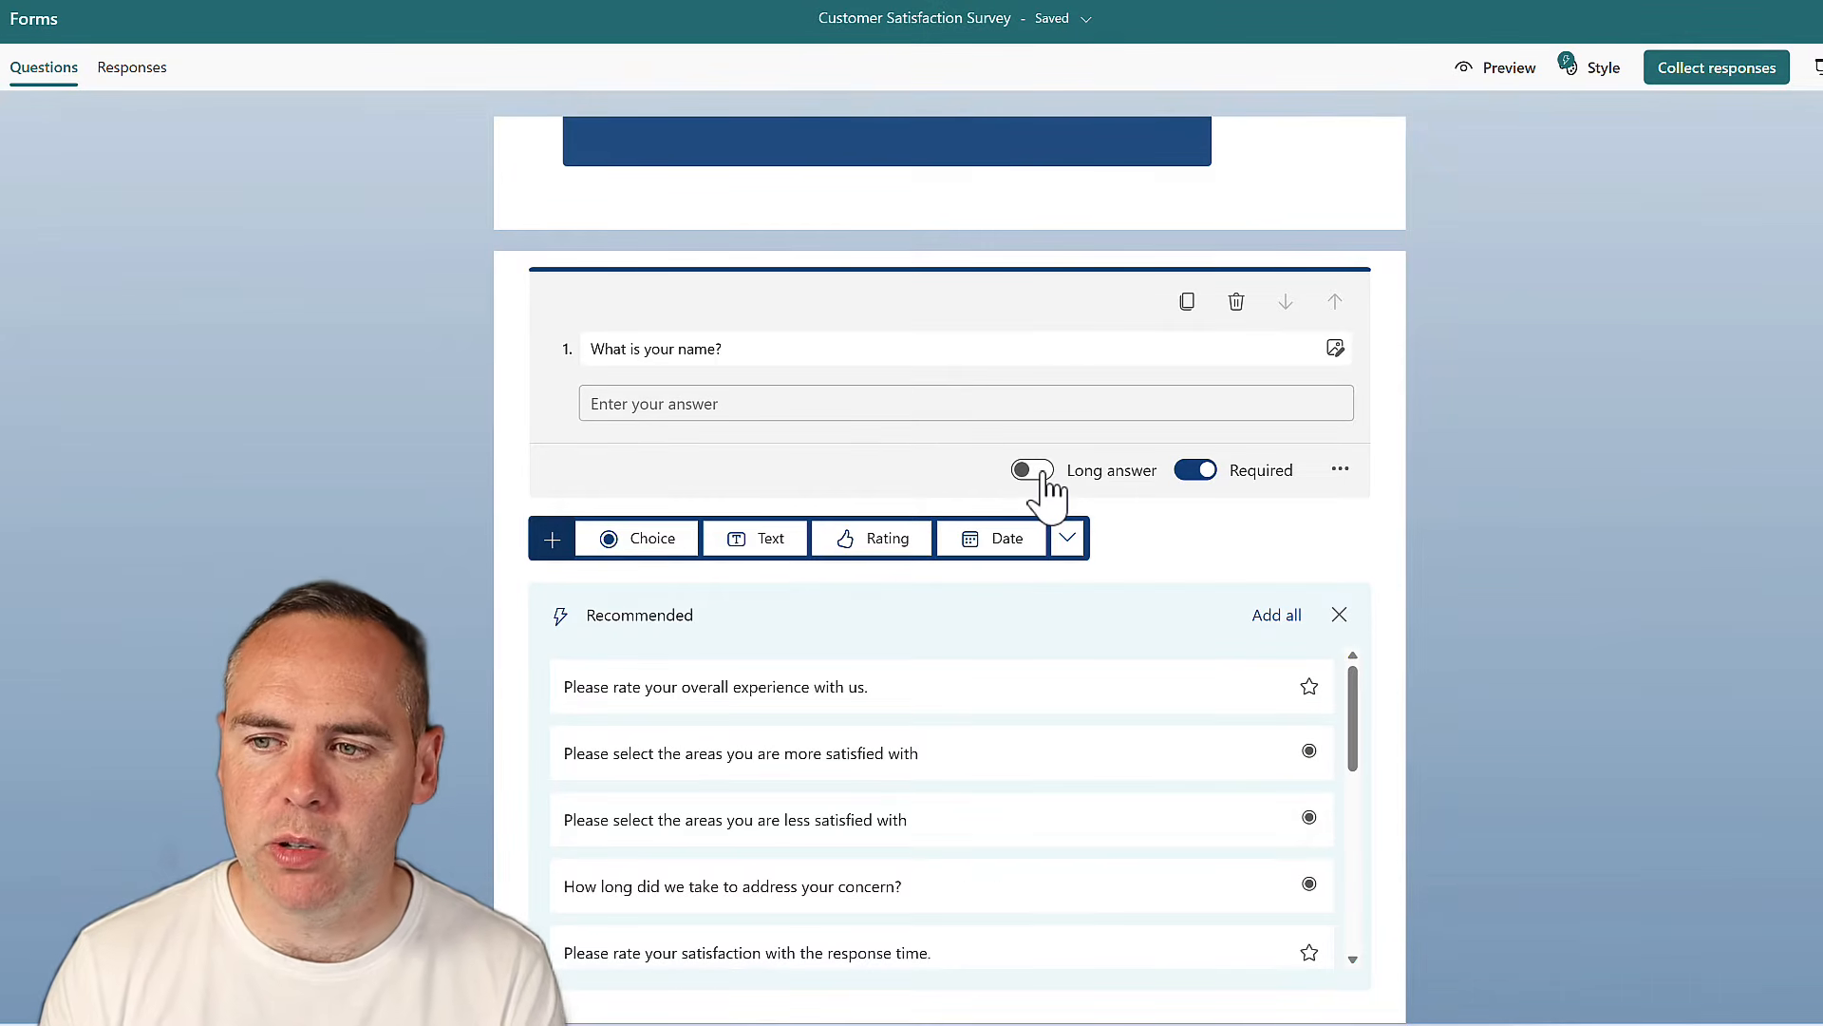
click(1339, 472)
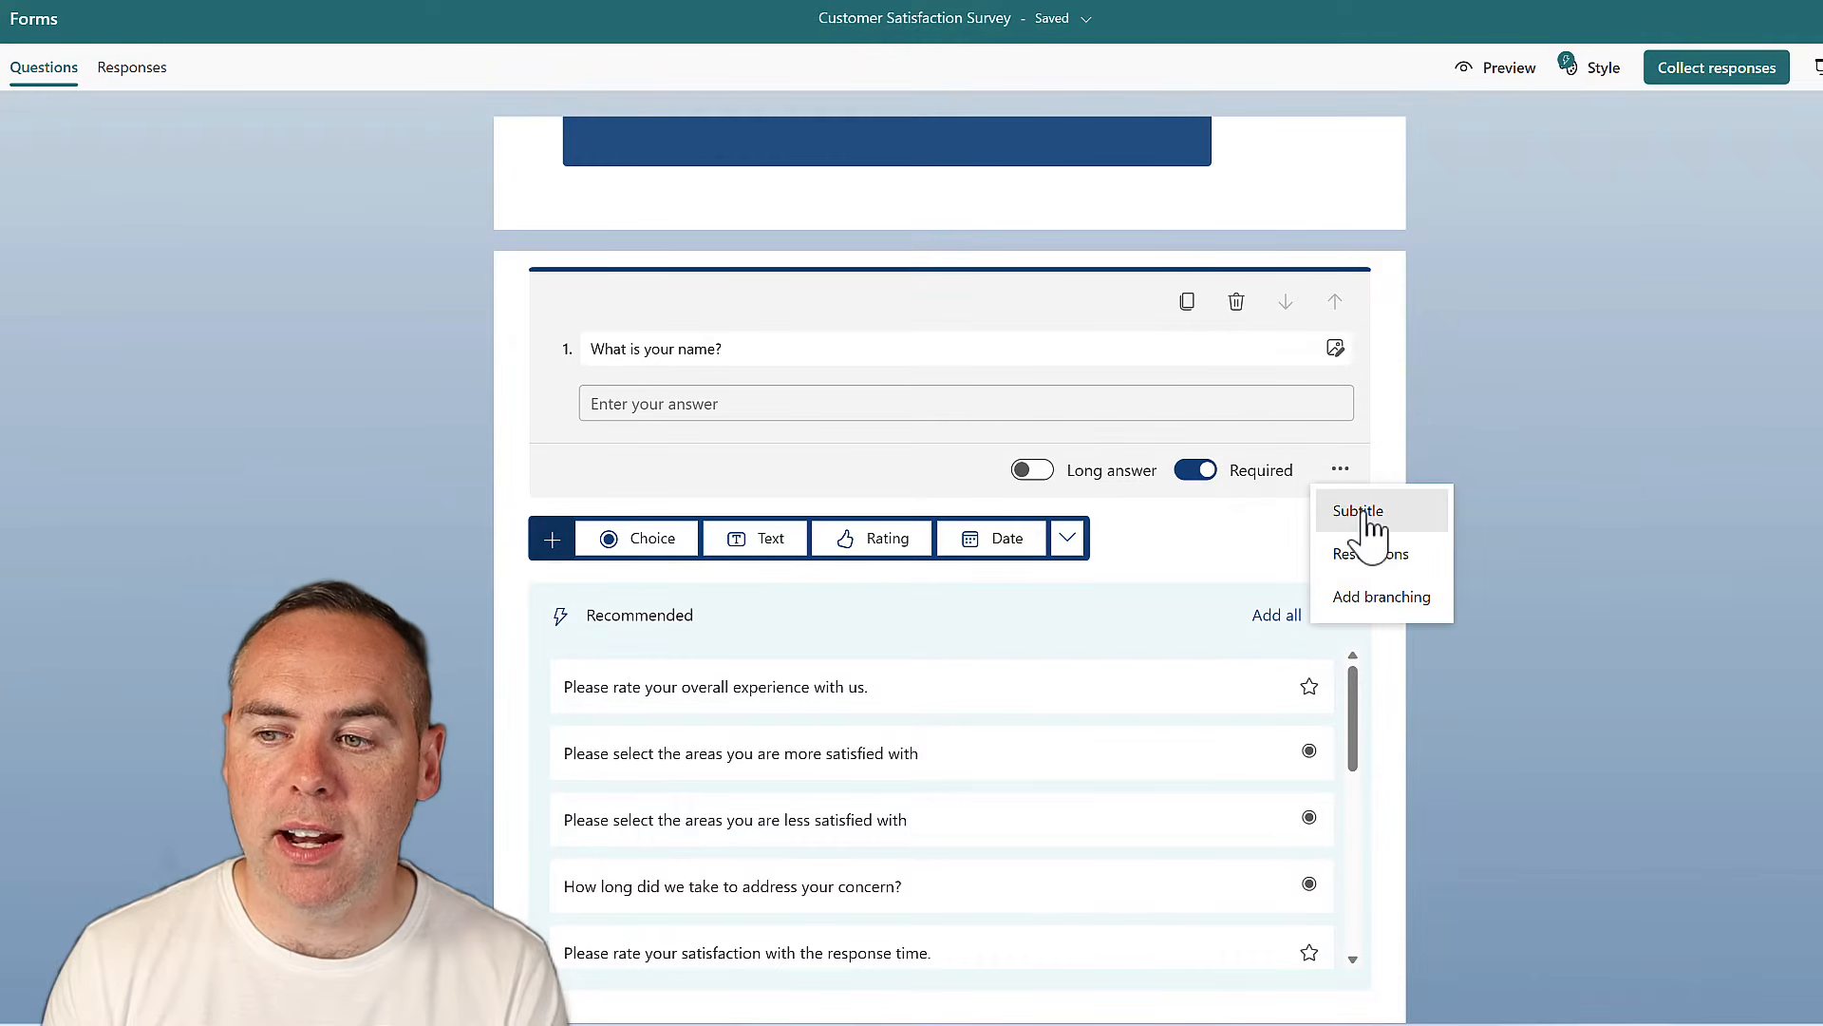
click(1366, 511)
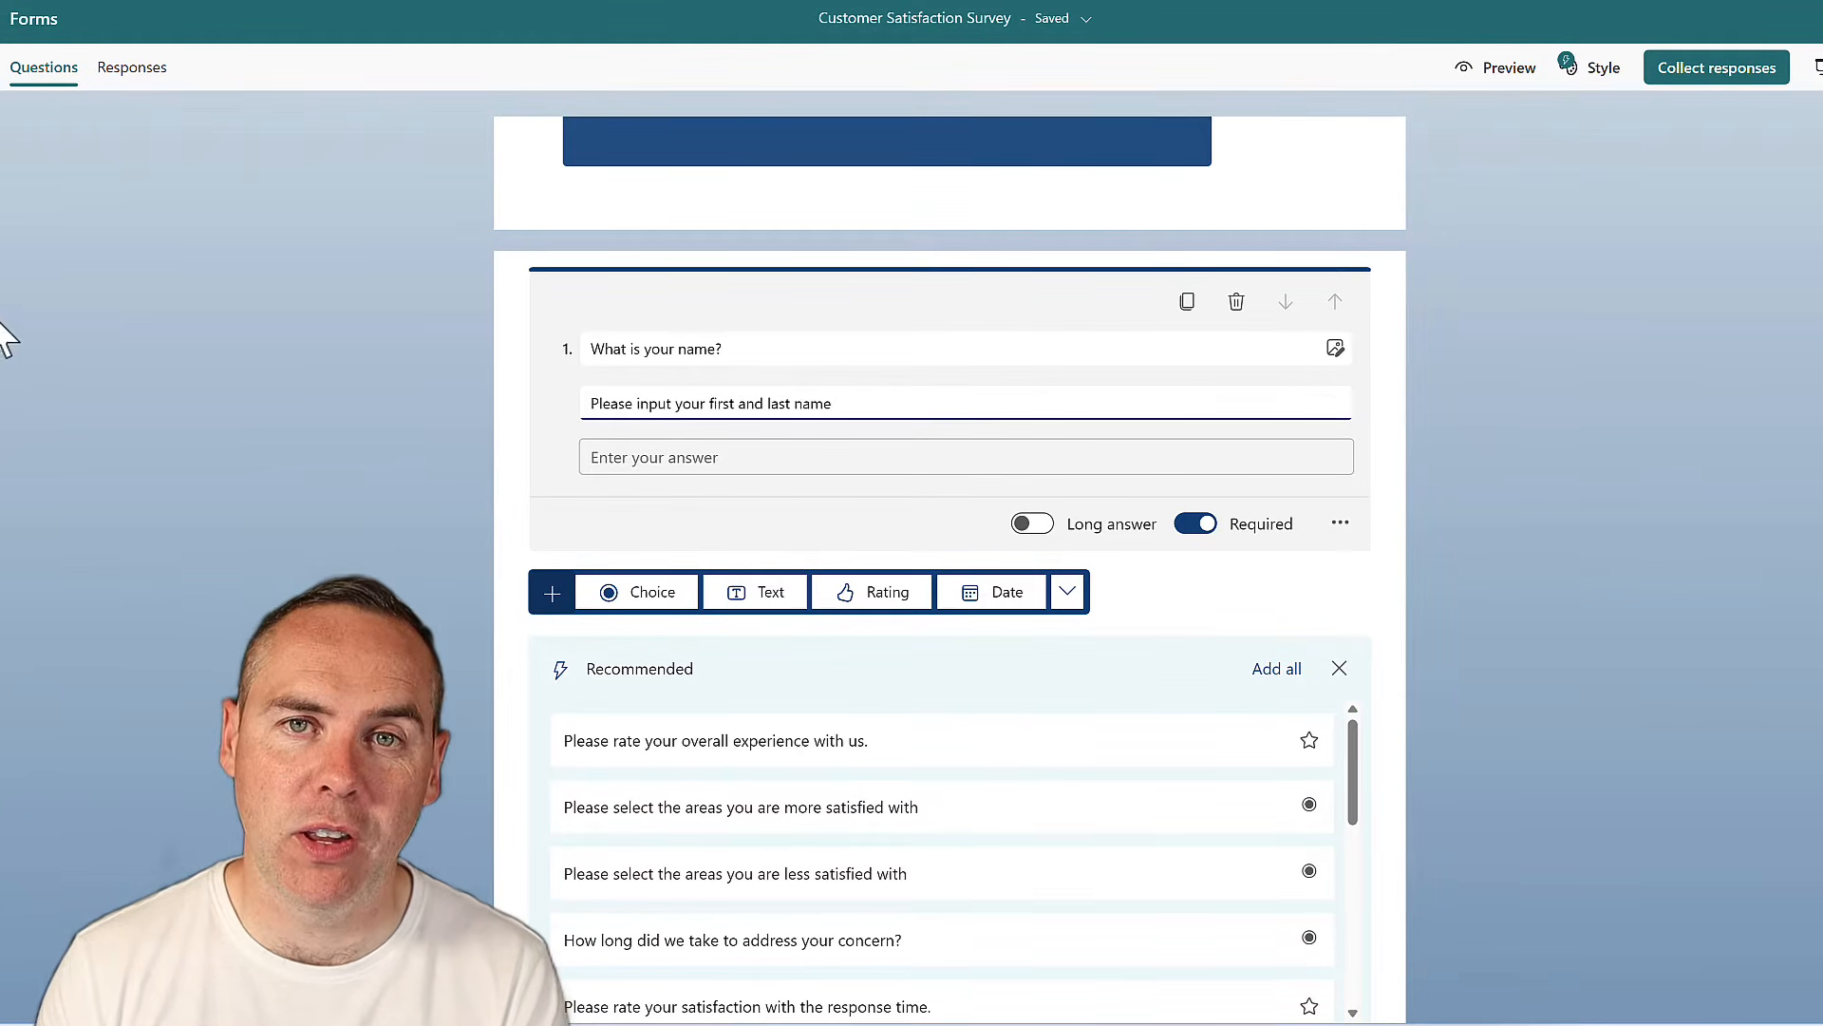
click(424, 355)
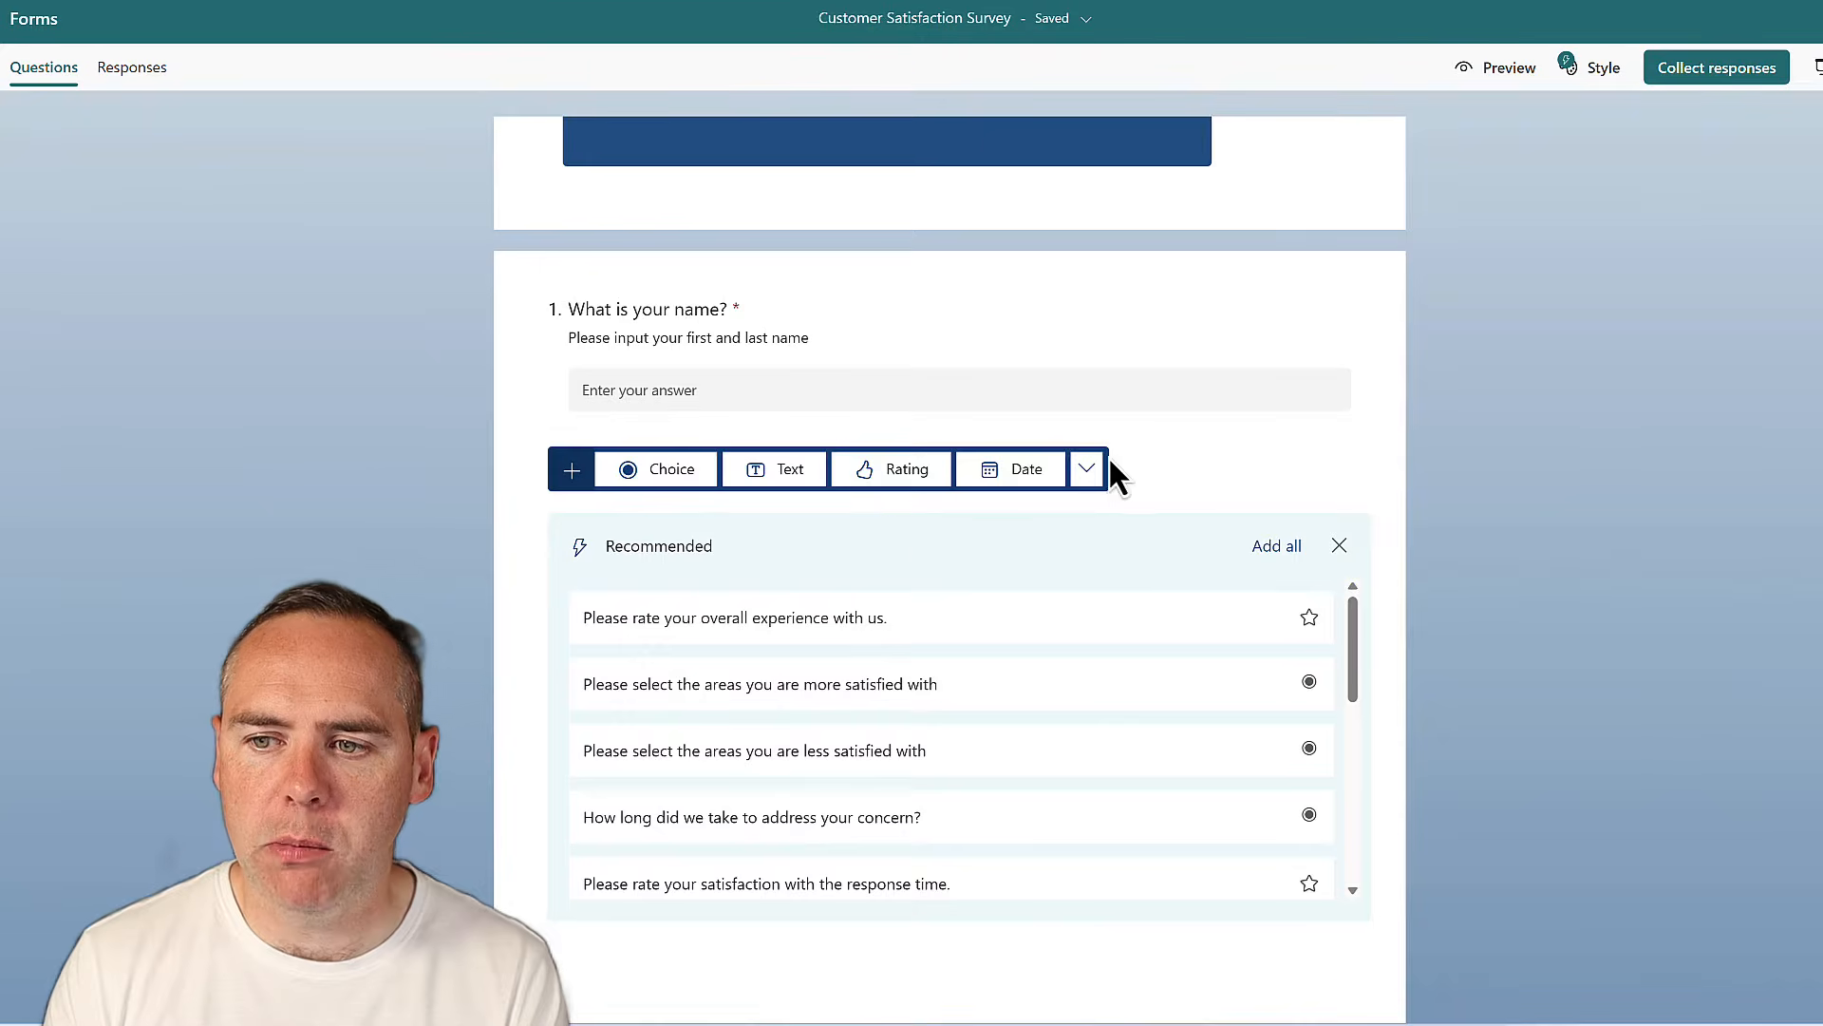
click(1087, 469)
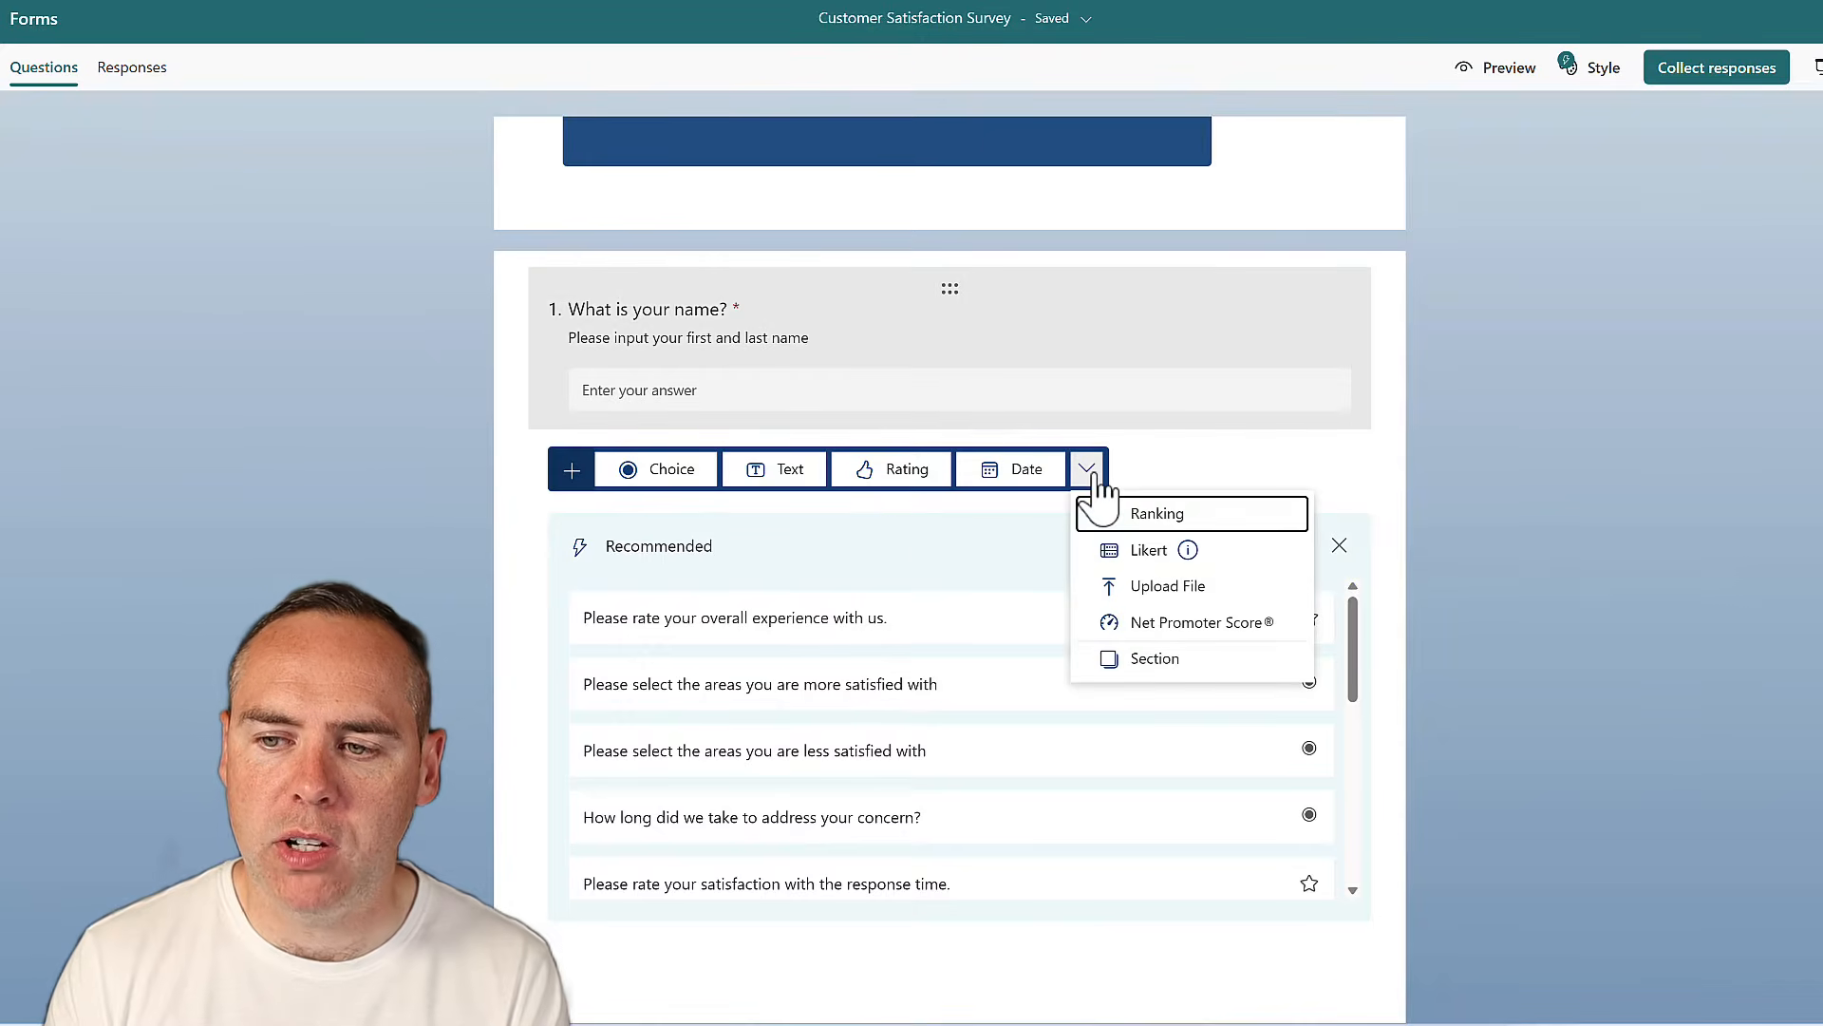
click(1173, 549)
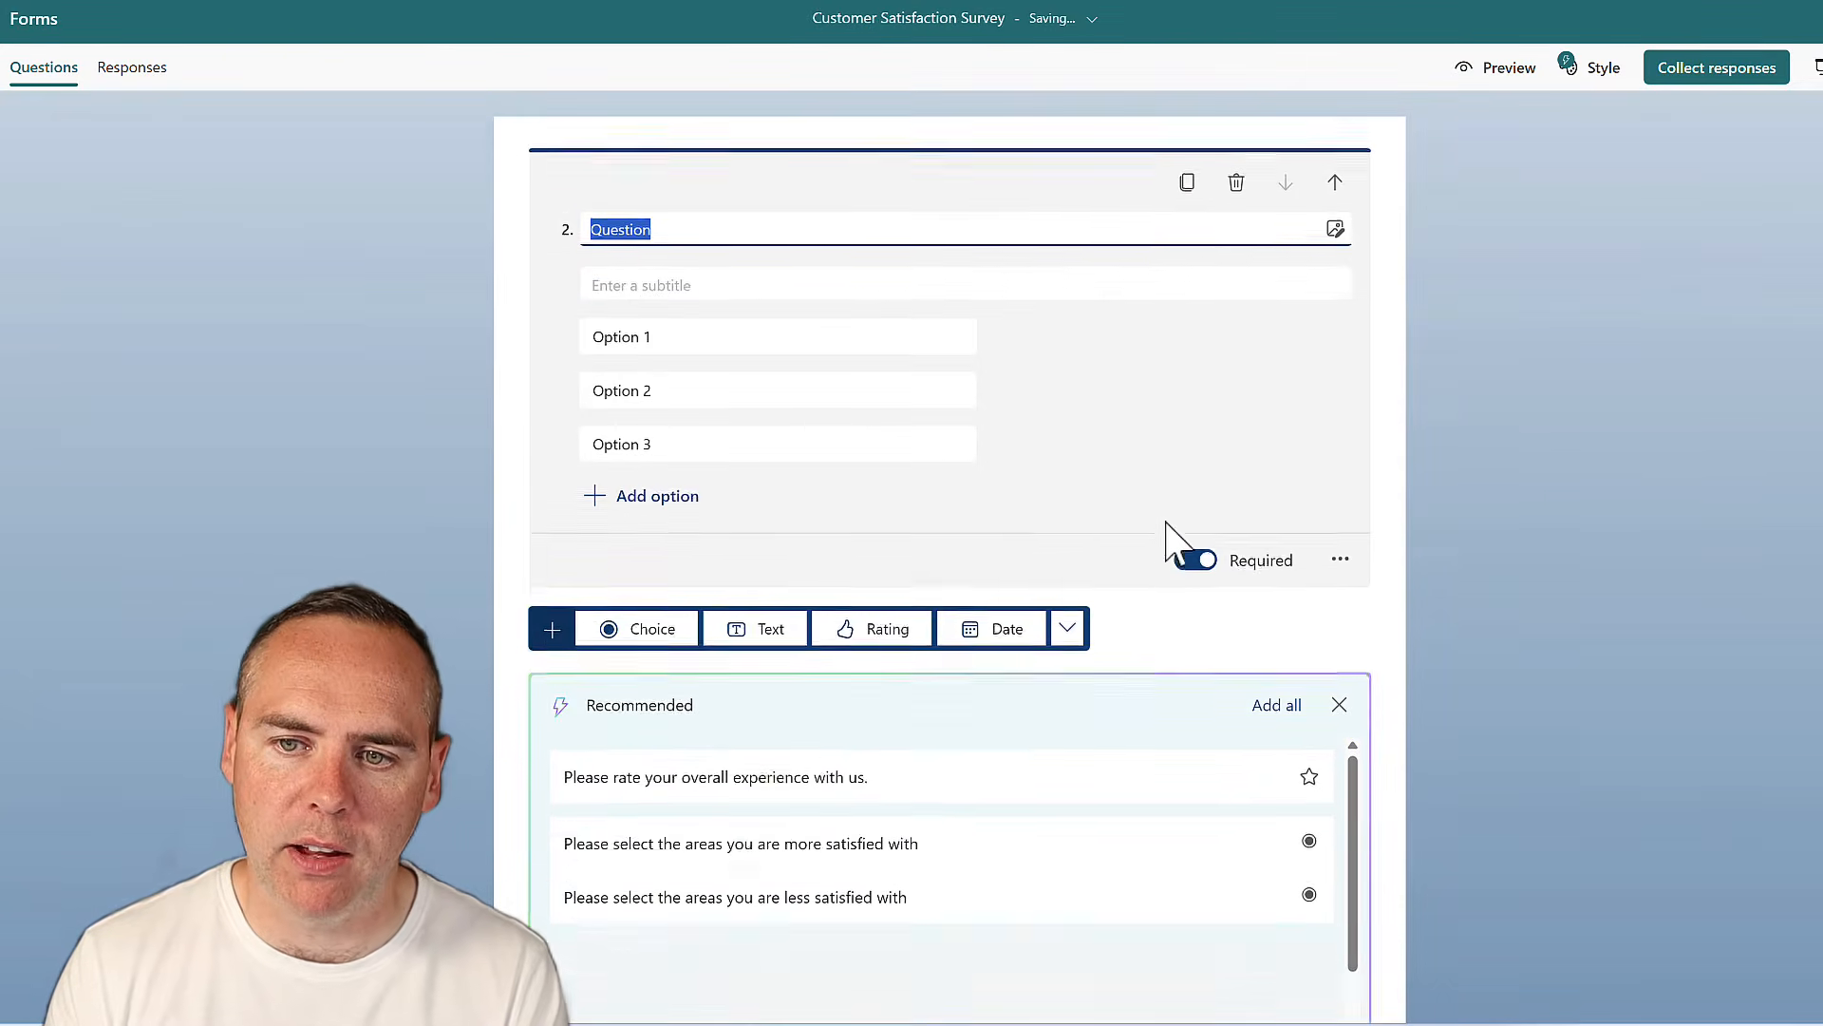
text(How satisfied are you with our service?)
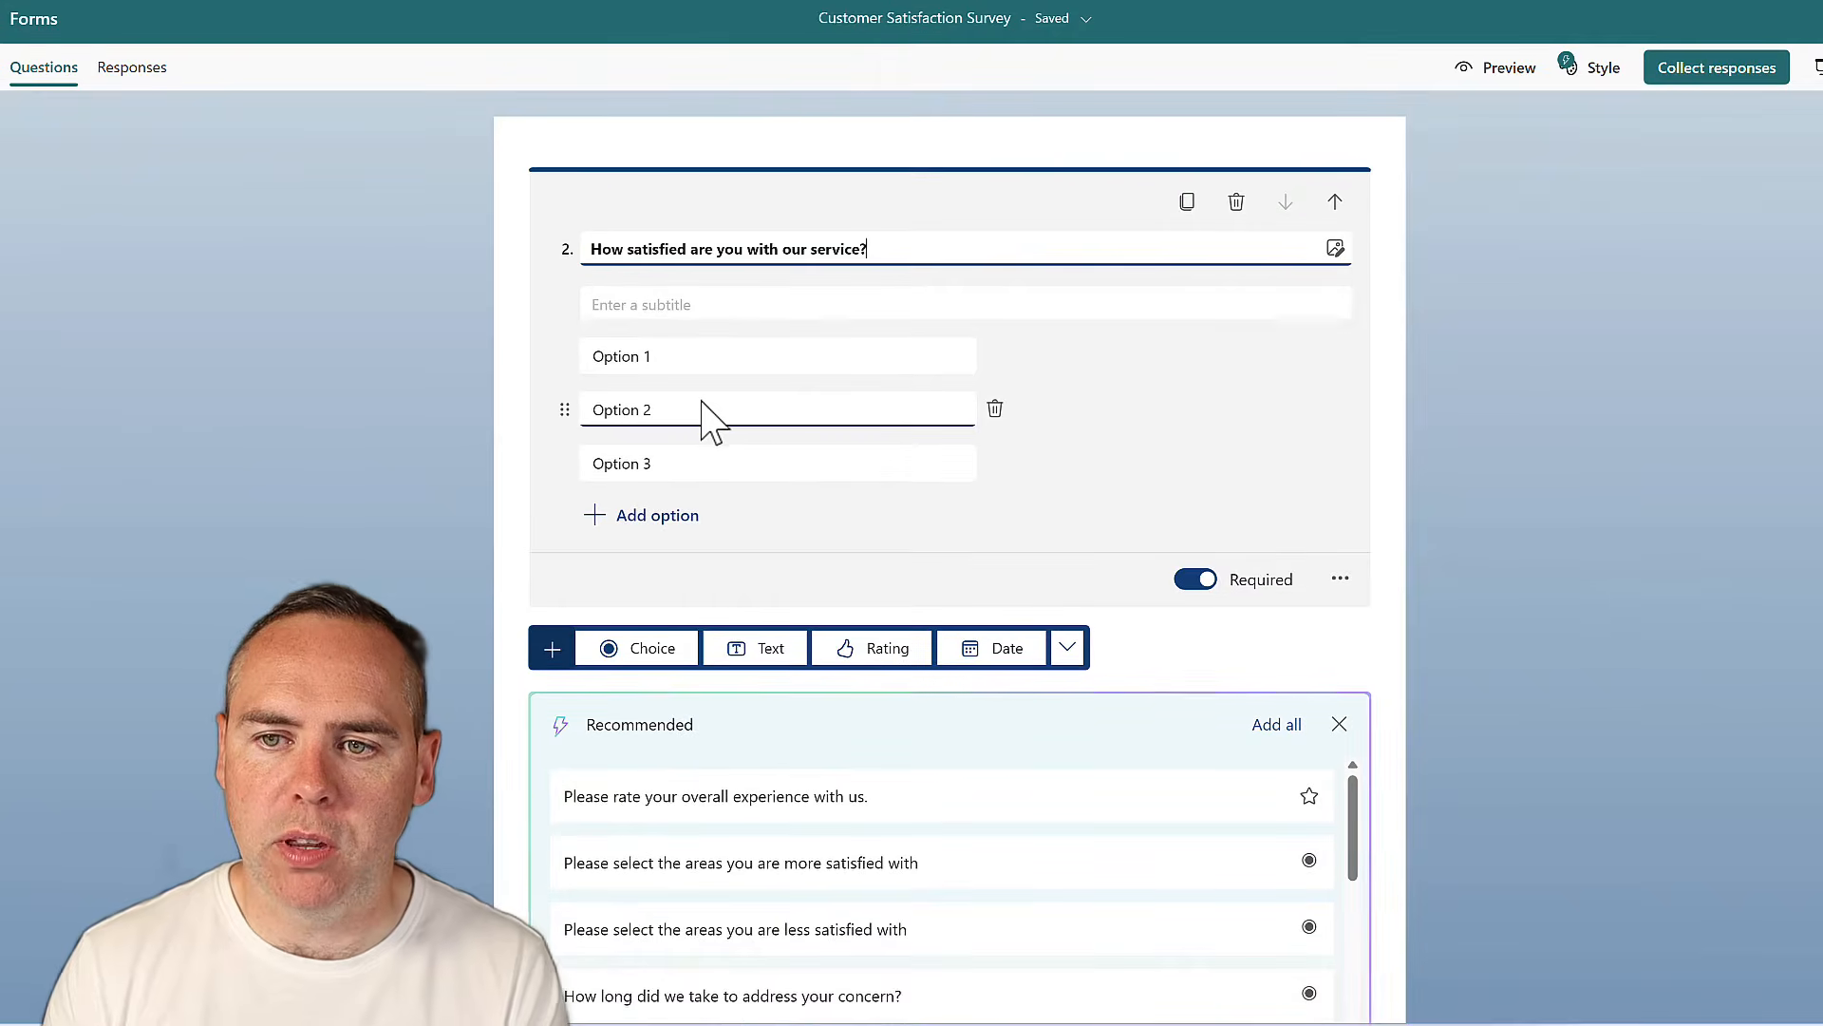
click(707, 361)
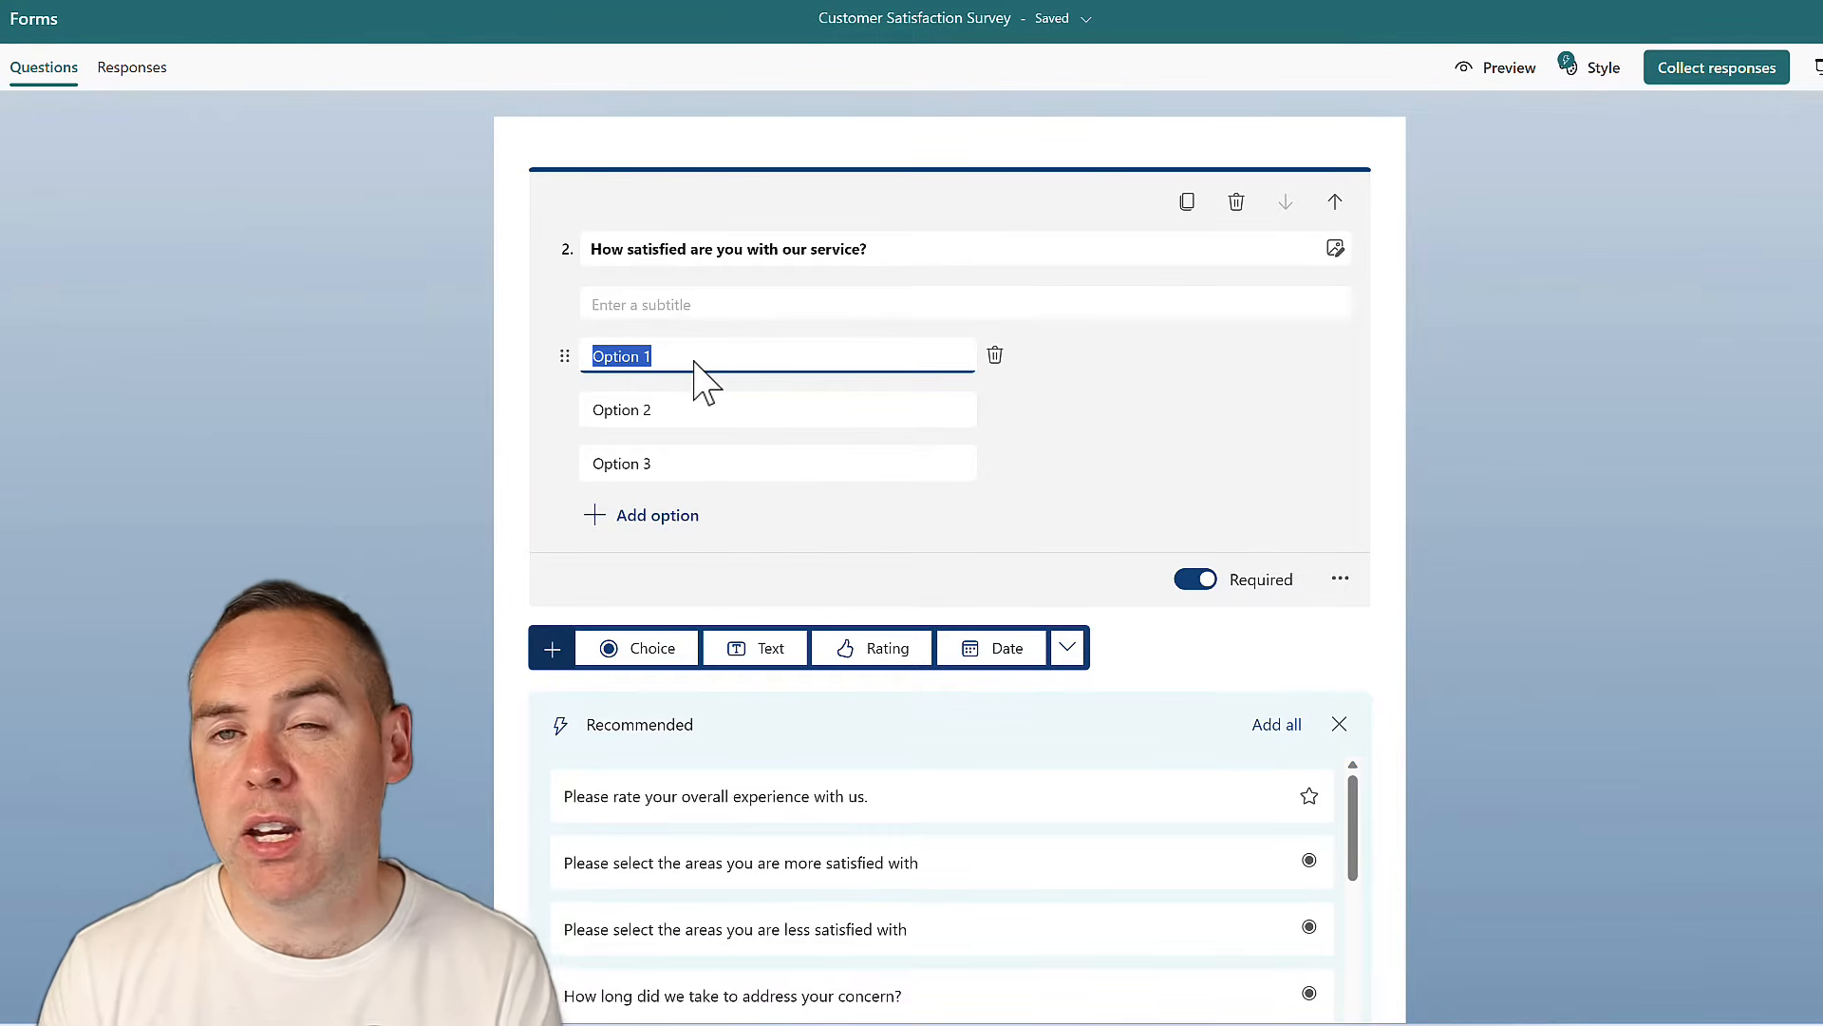
click(1237, 203)
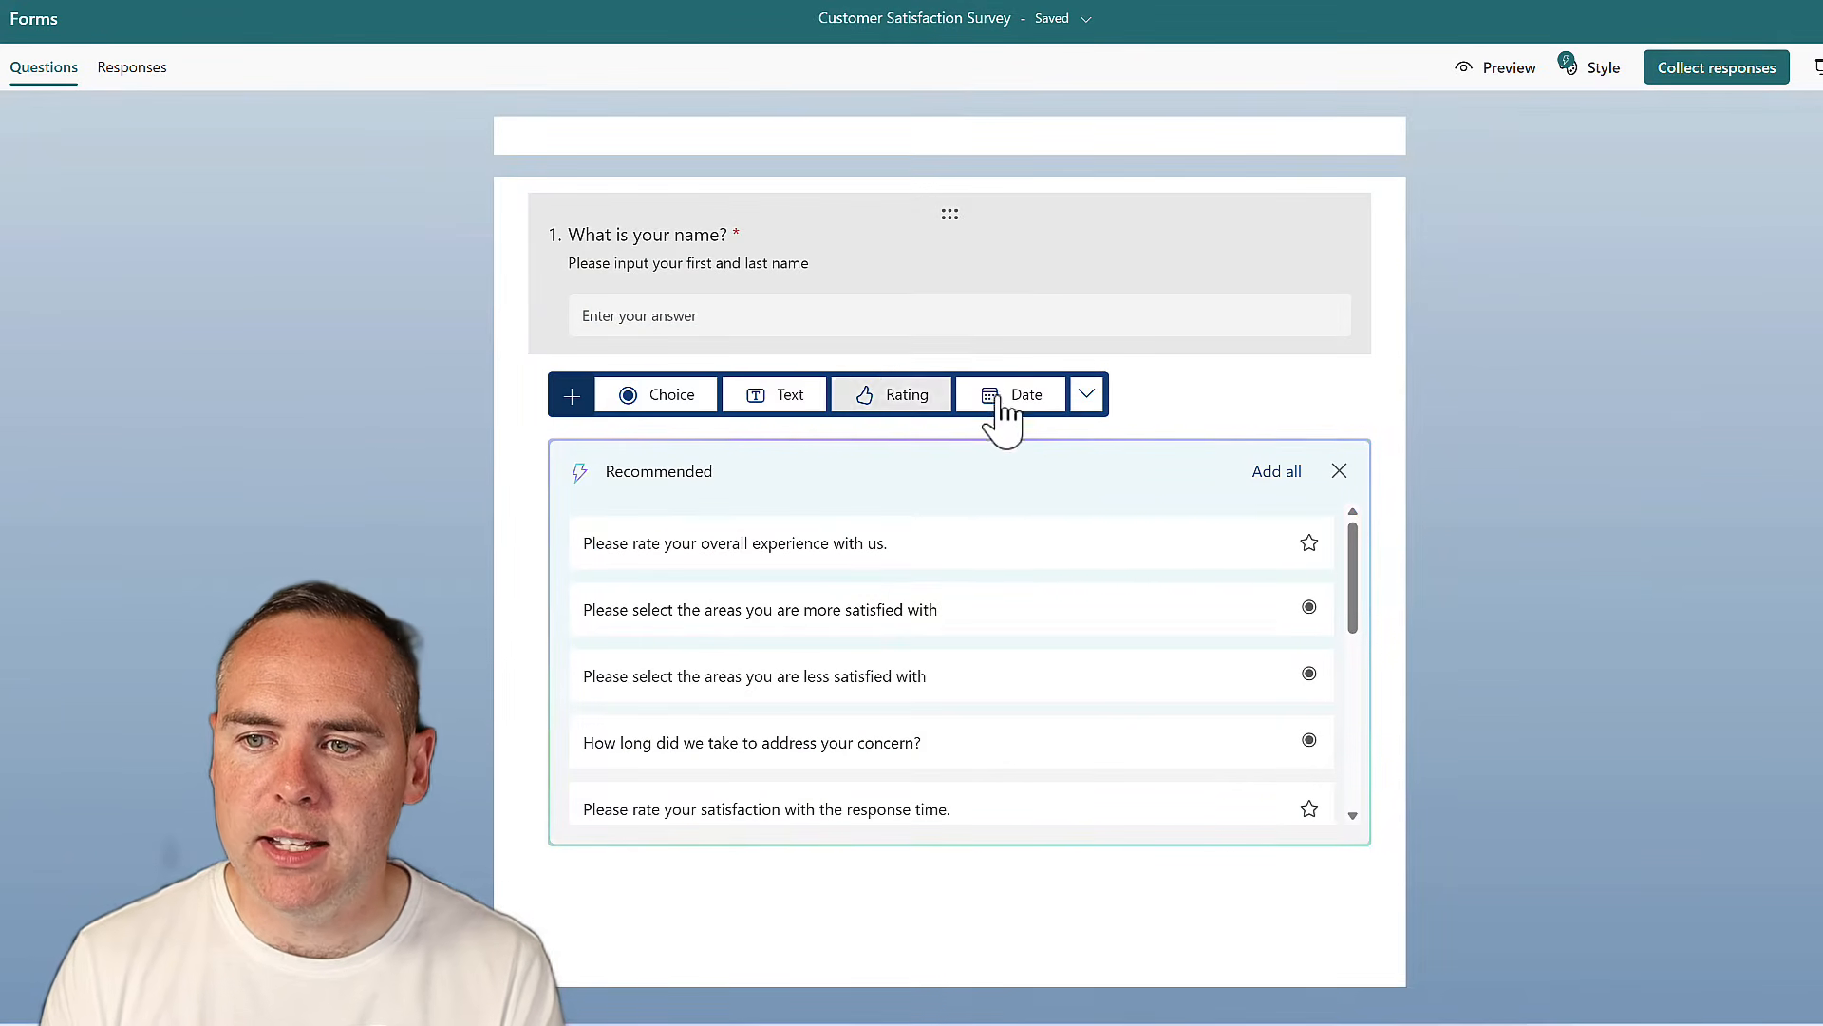
click(1088, 399)
Add Likert question 2, 'How satisfied are you with our service?', using all suggested satisfaction labels
click(1149, 476)
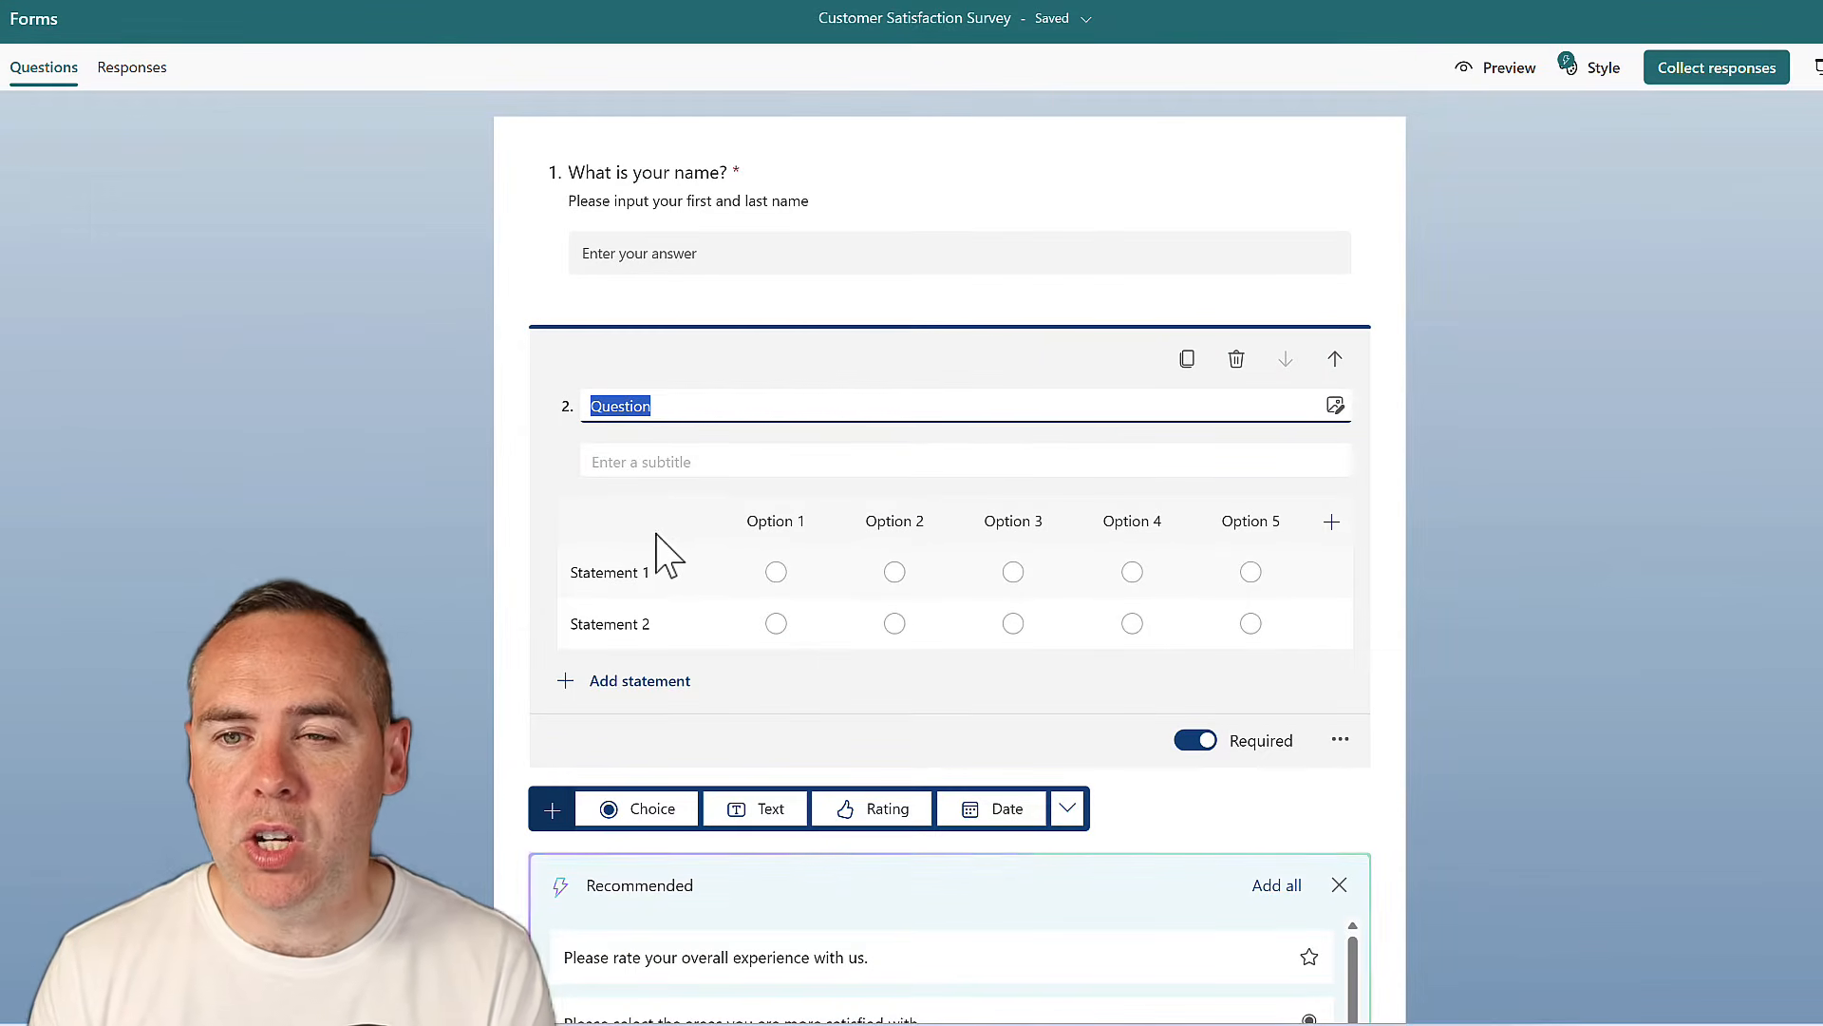
text(How satisfied are you with our service?)
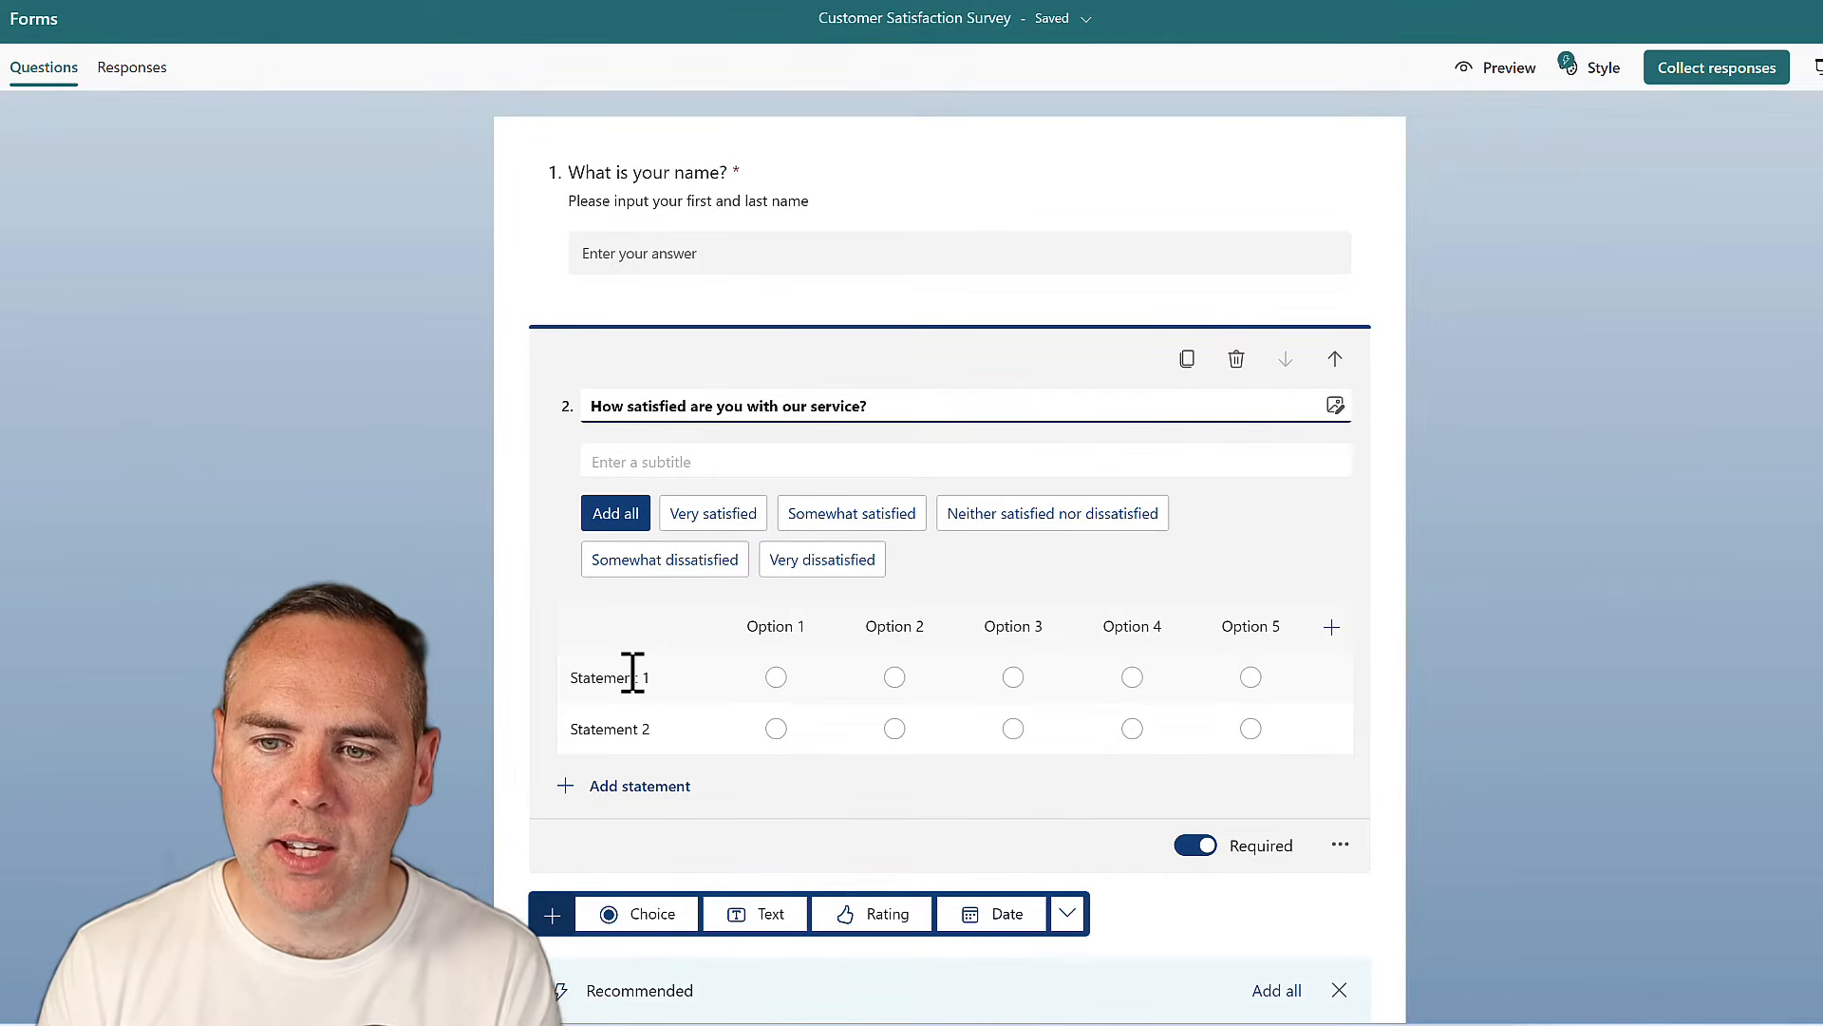
click(613, 514)
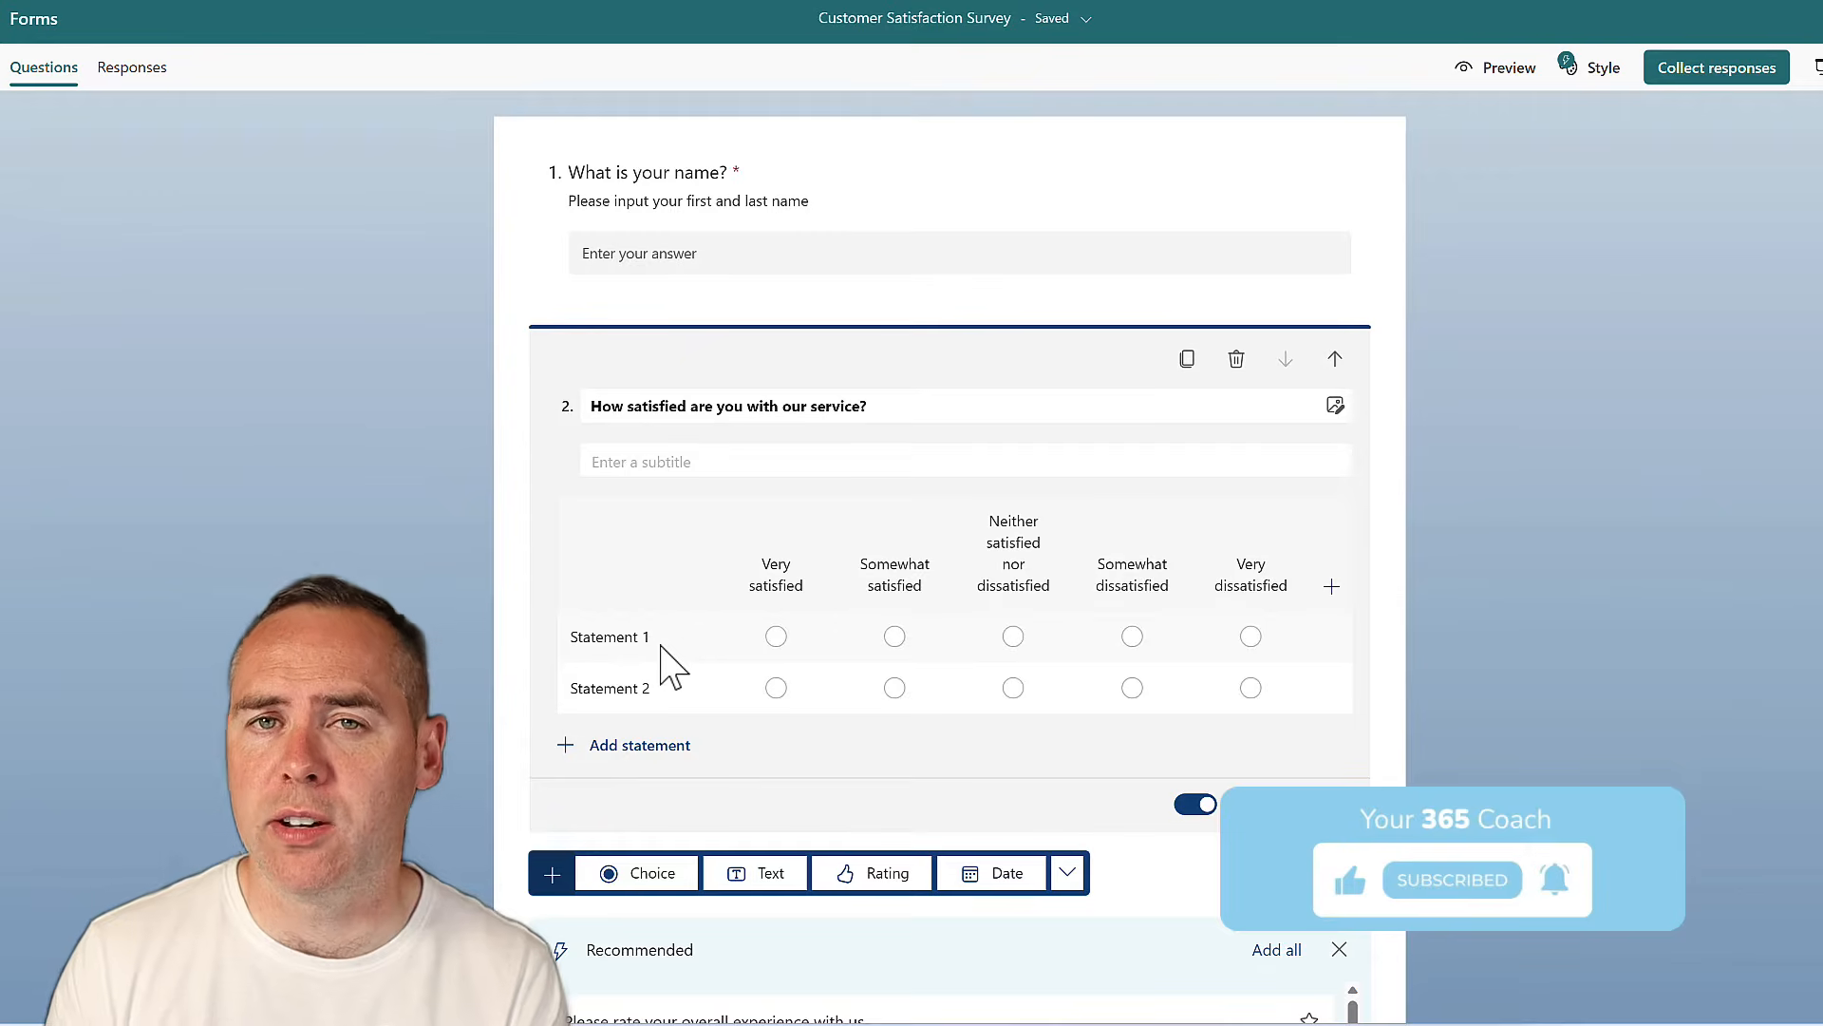
Rename the Likert statements to 'Customer Rep' and 'Product Selection'
click(610, 638)
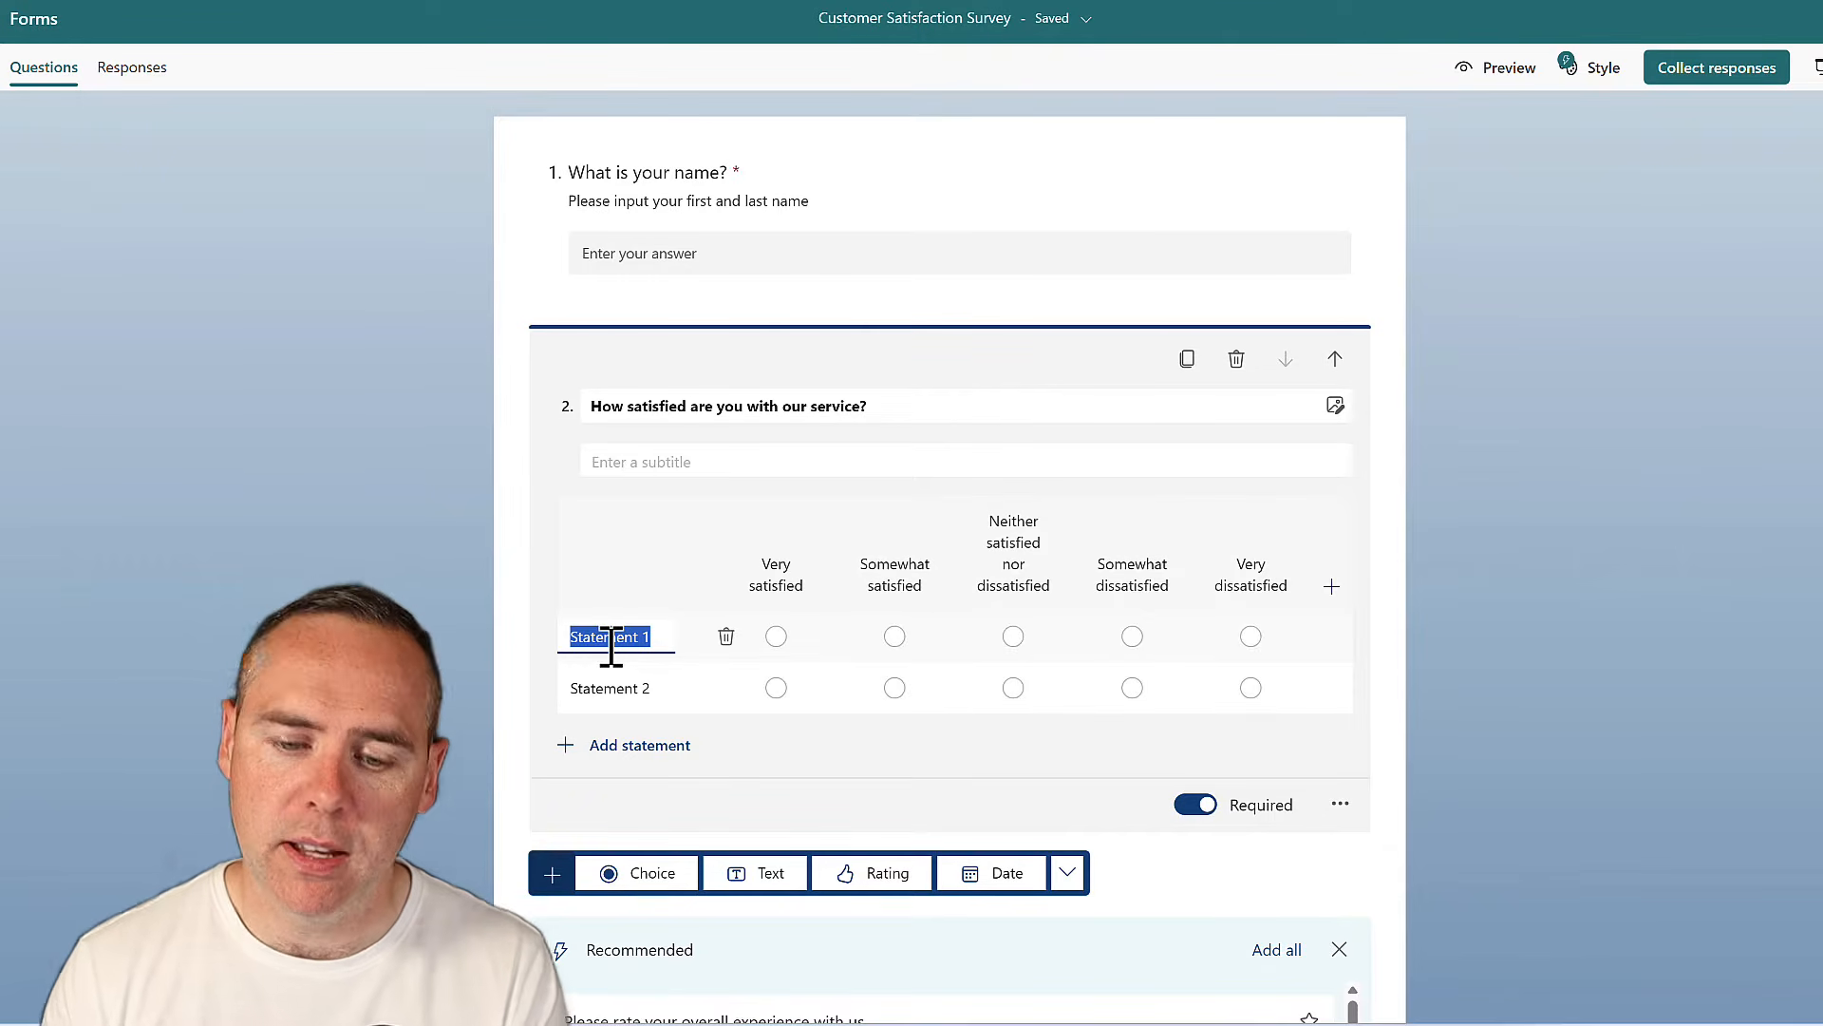
text(Customer Rep)
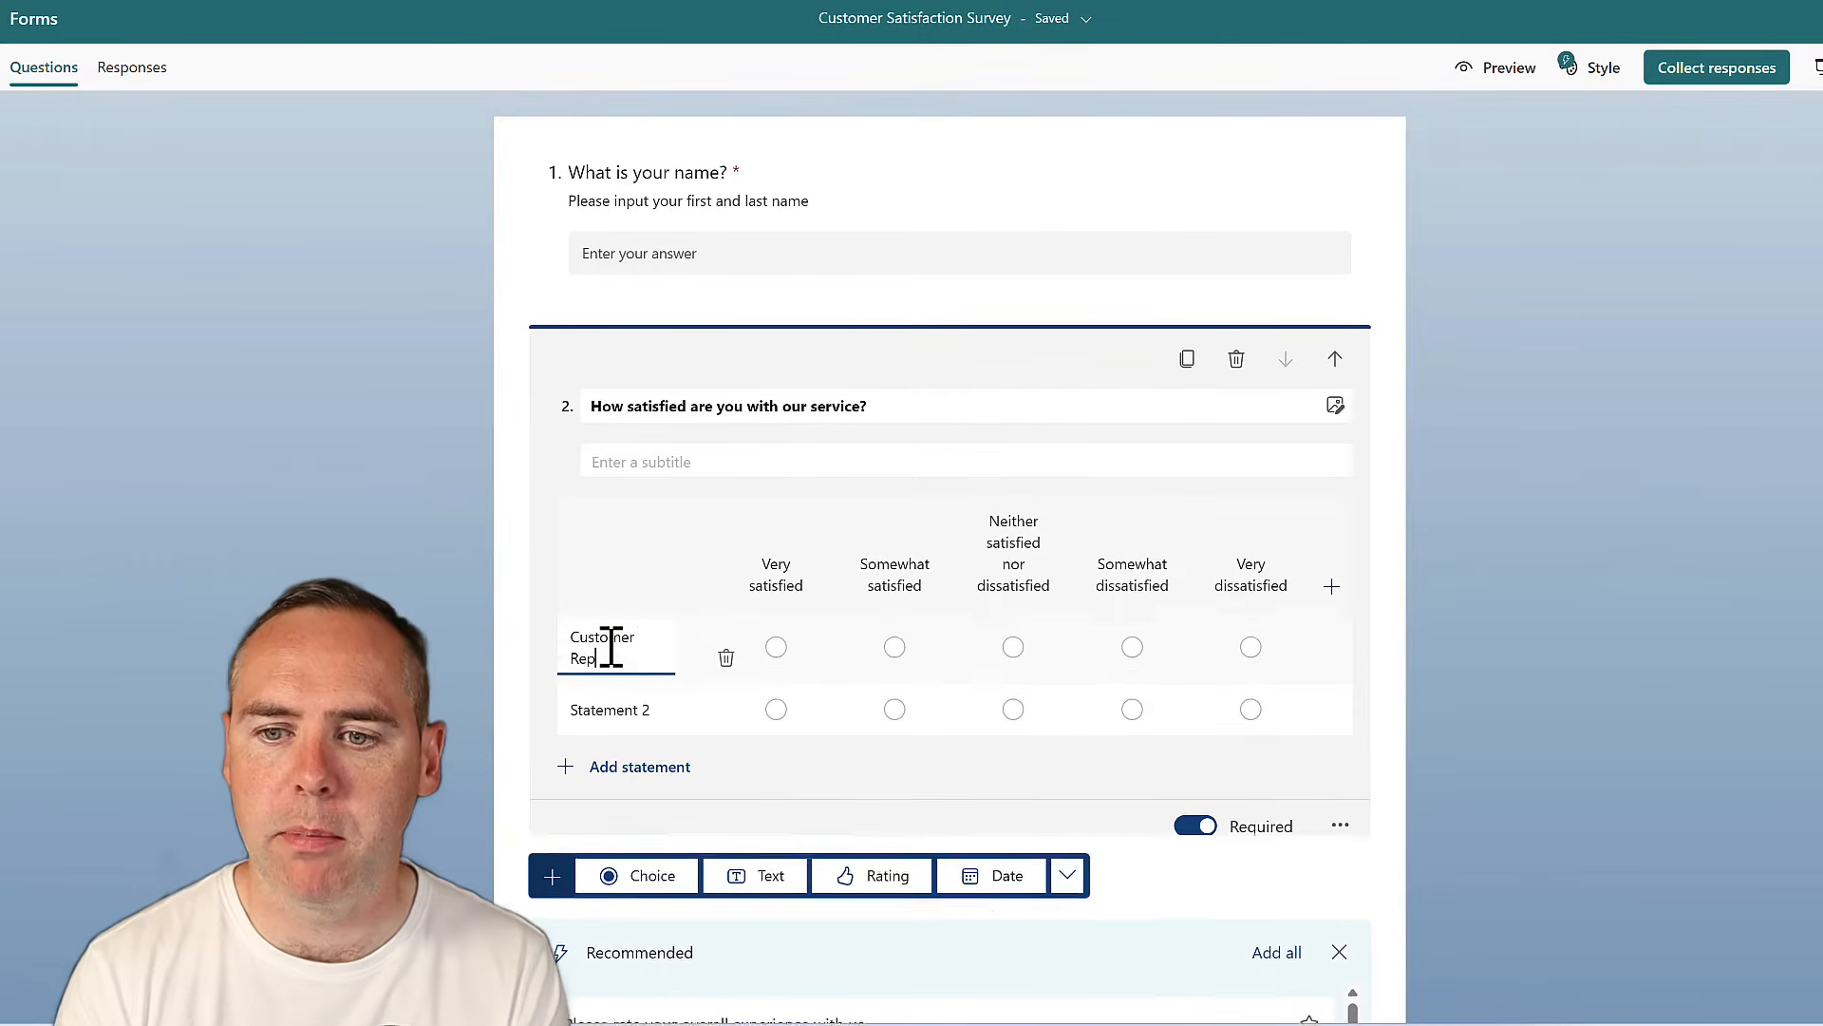
click(604, 708)
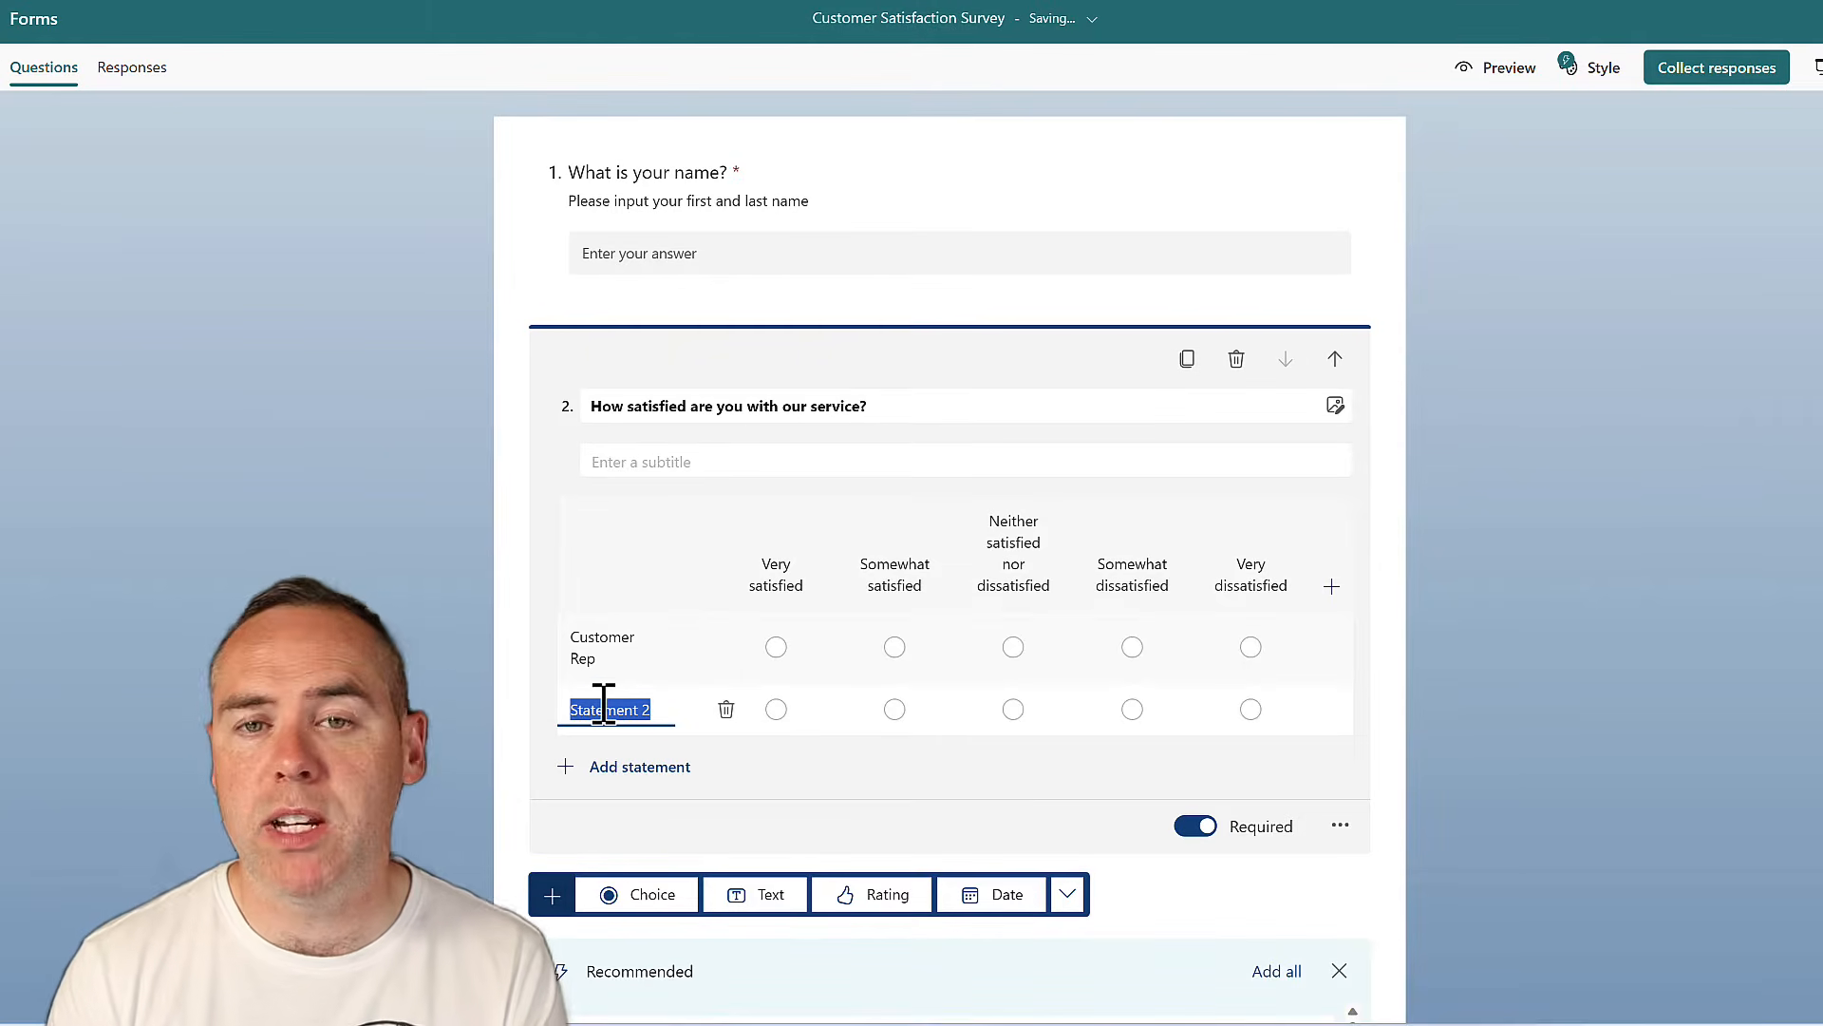
text(Product S)
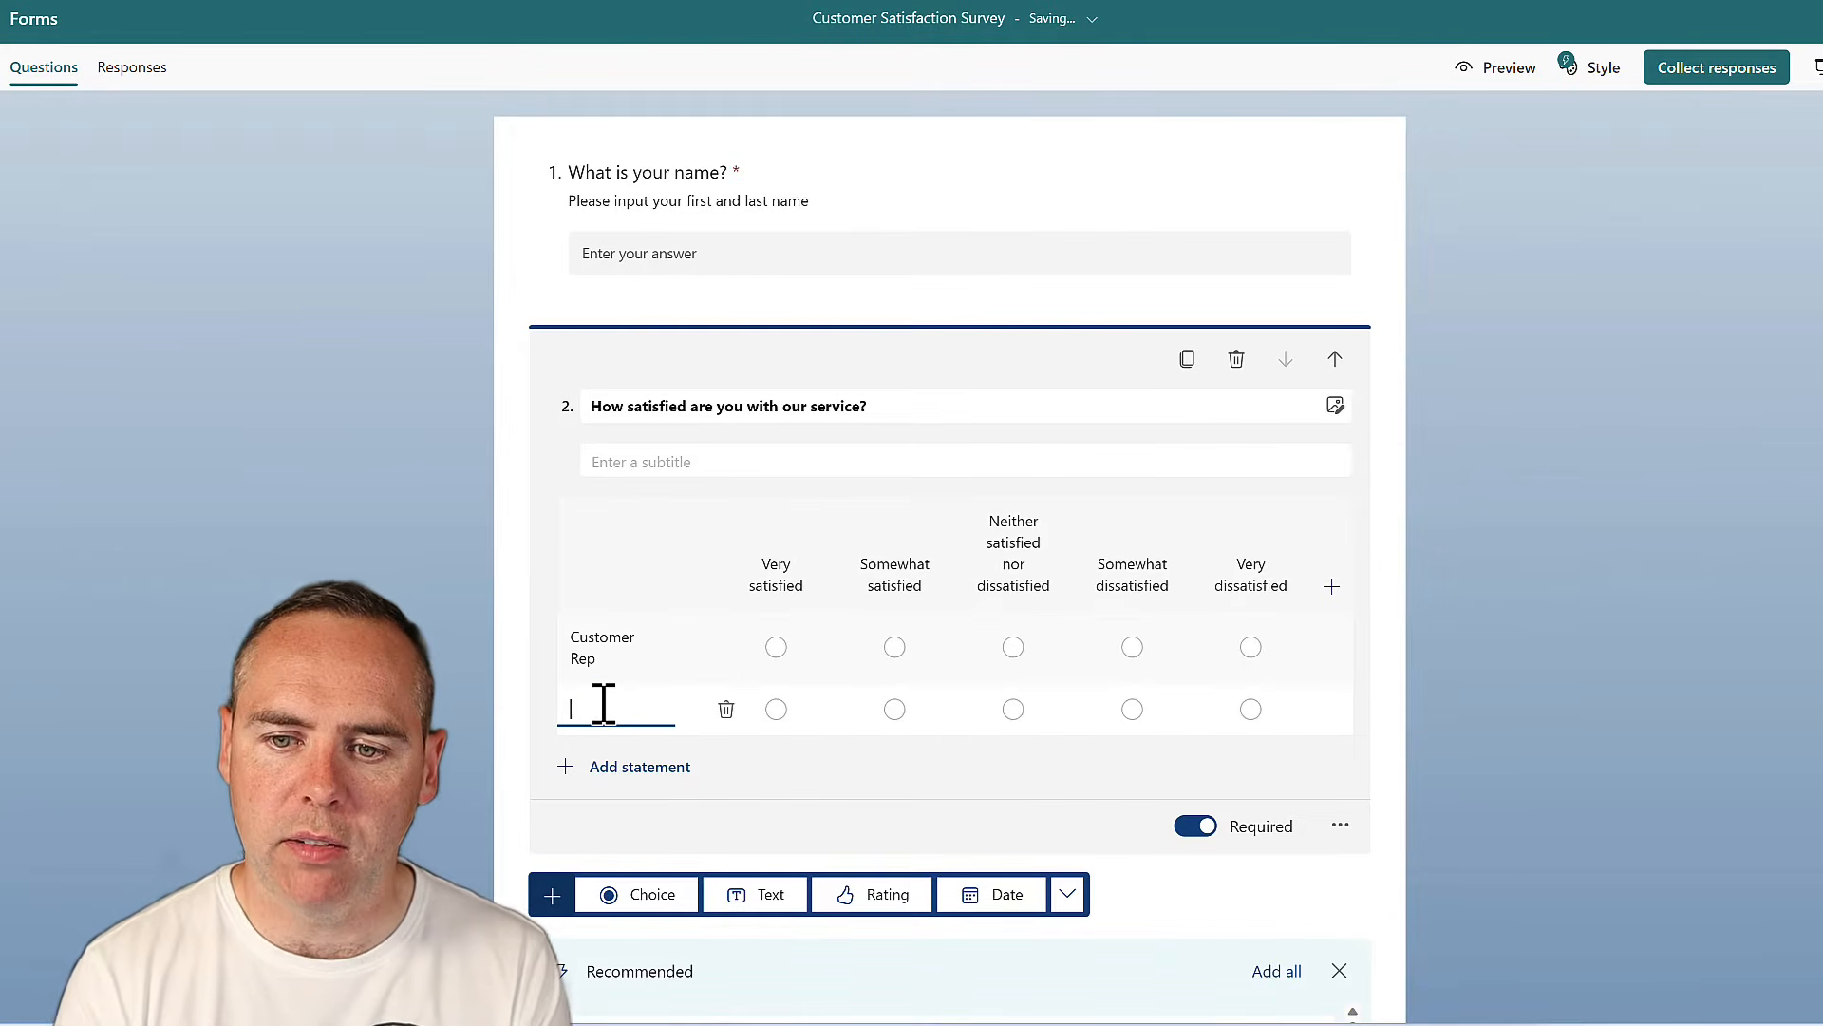
text(election)
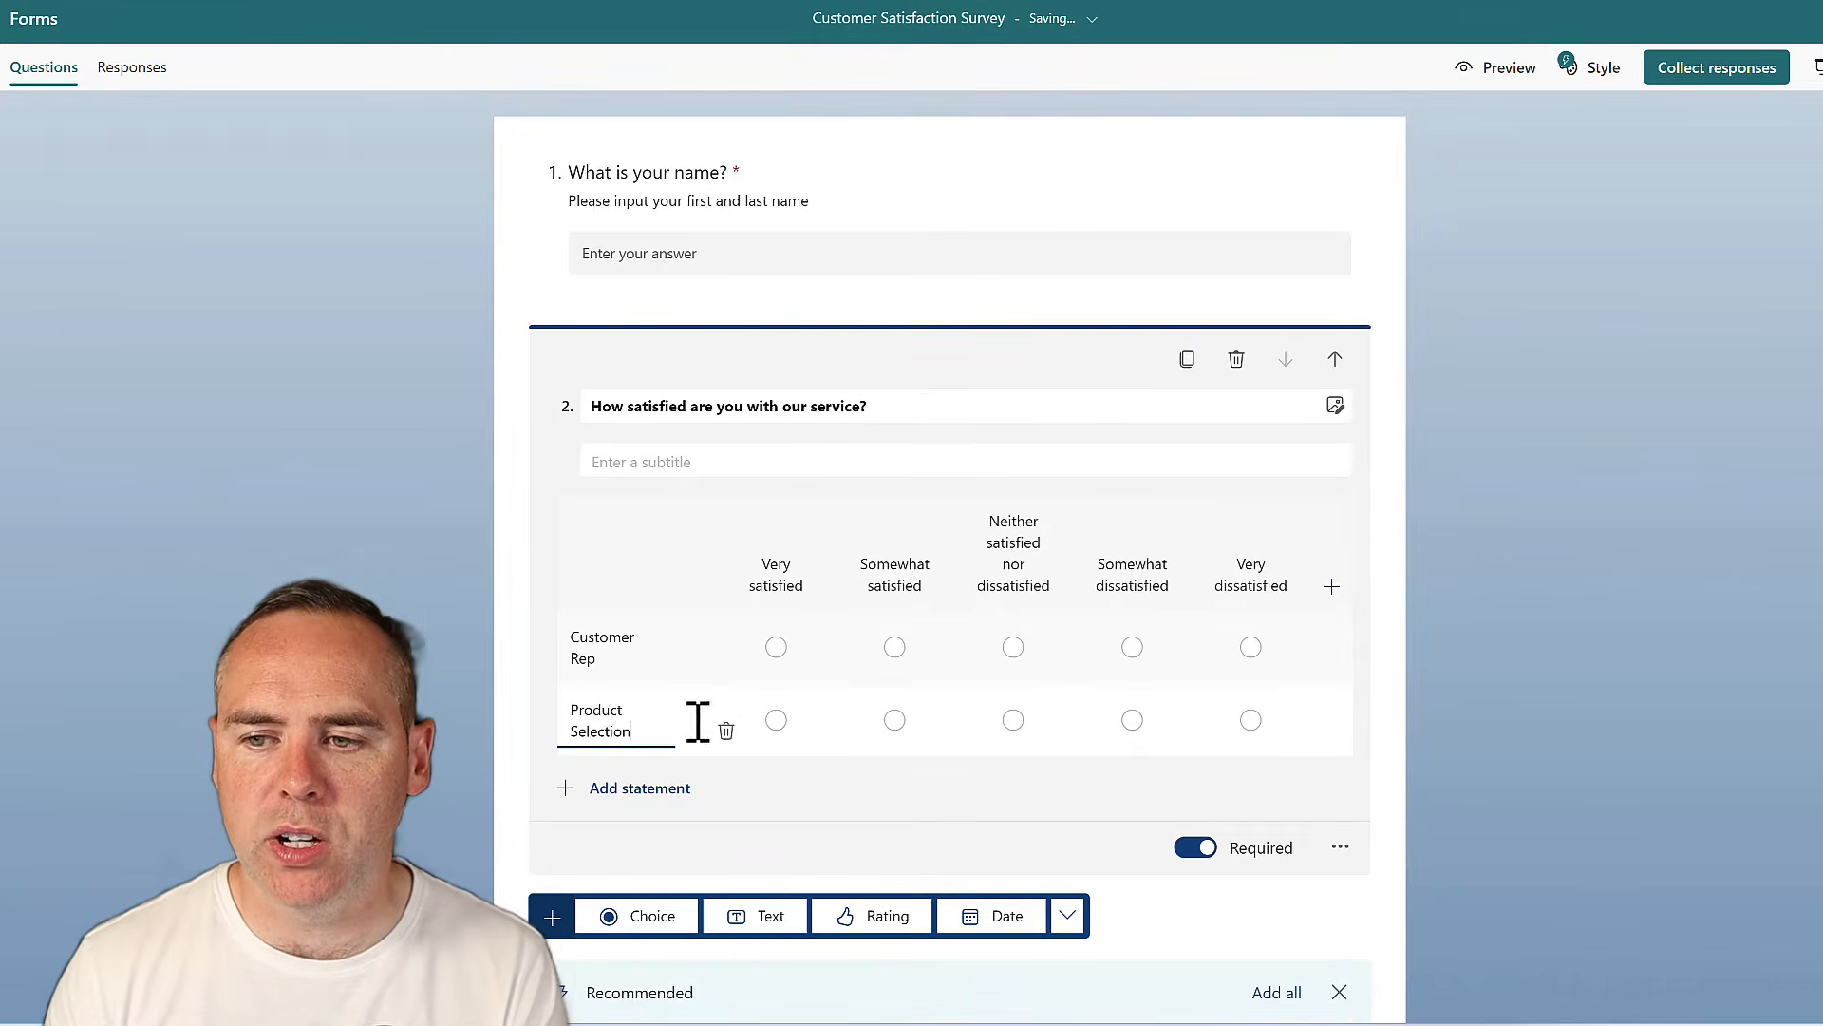
click(442, 613)
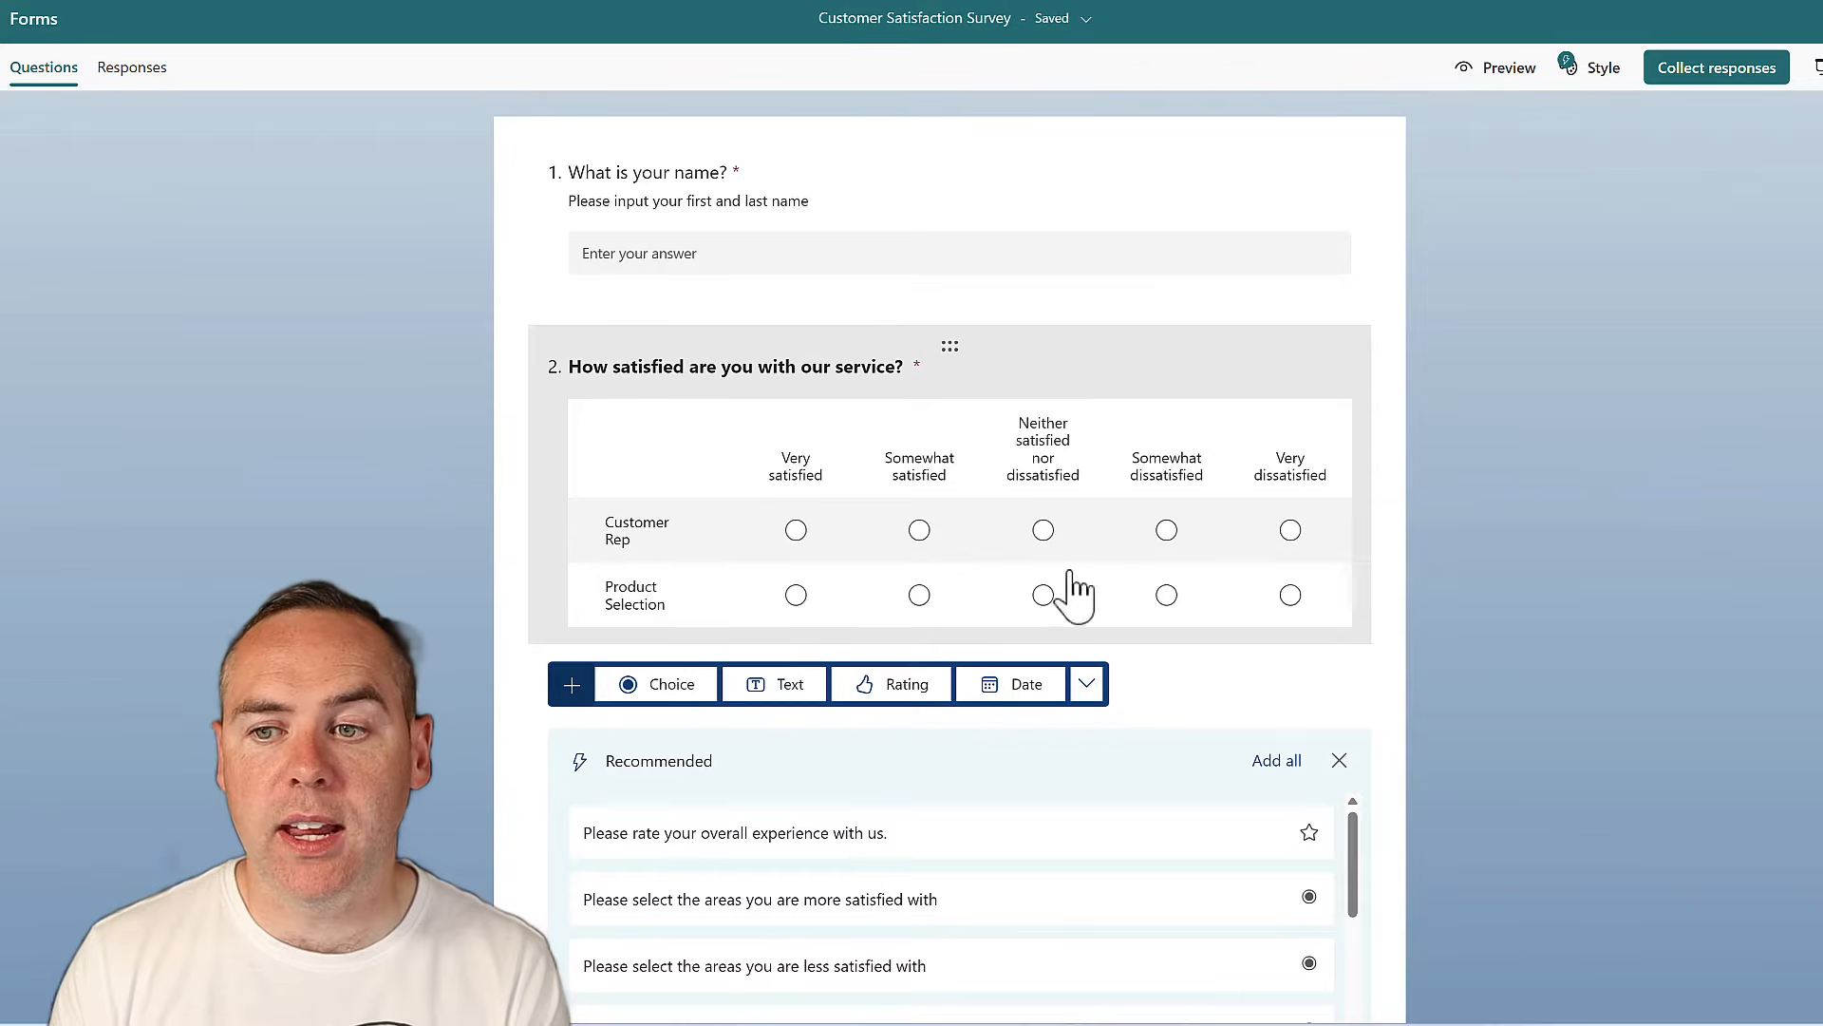
click(1045, 428)
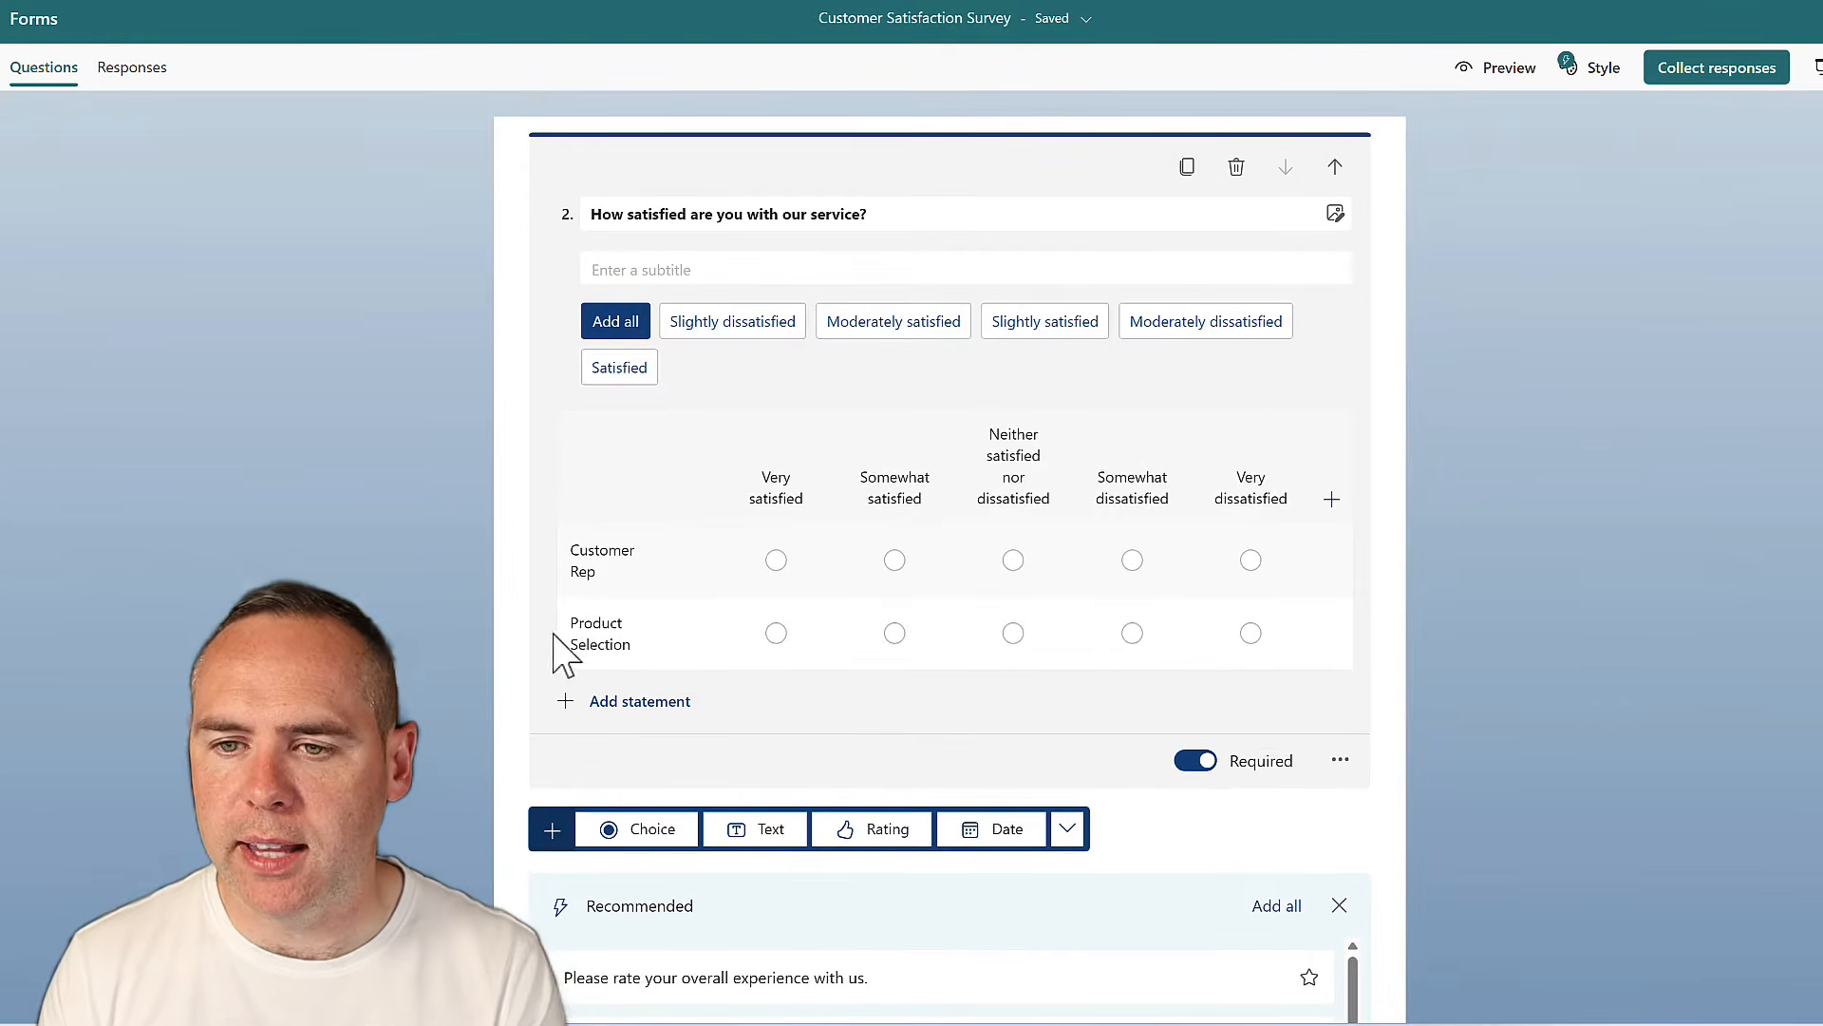
click(410, 620)
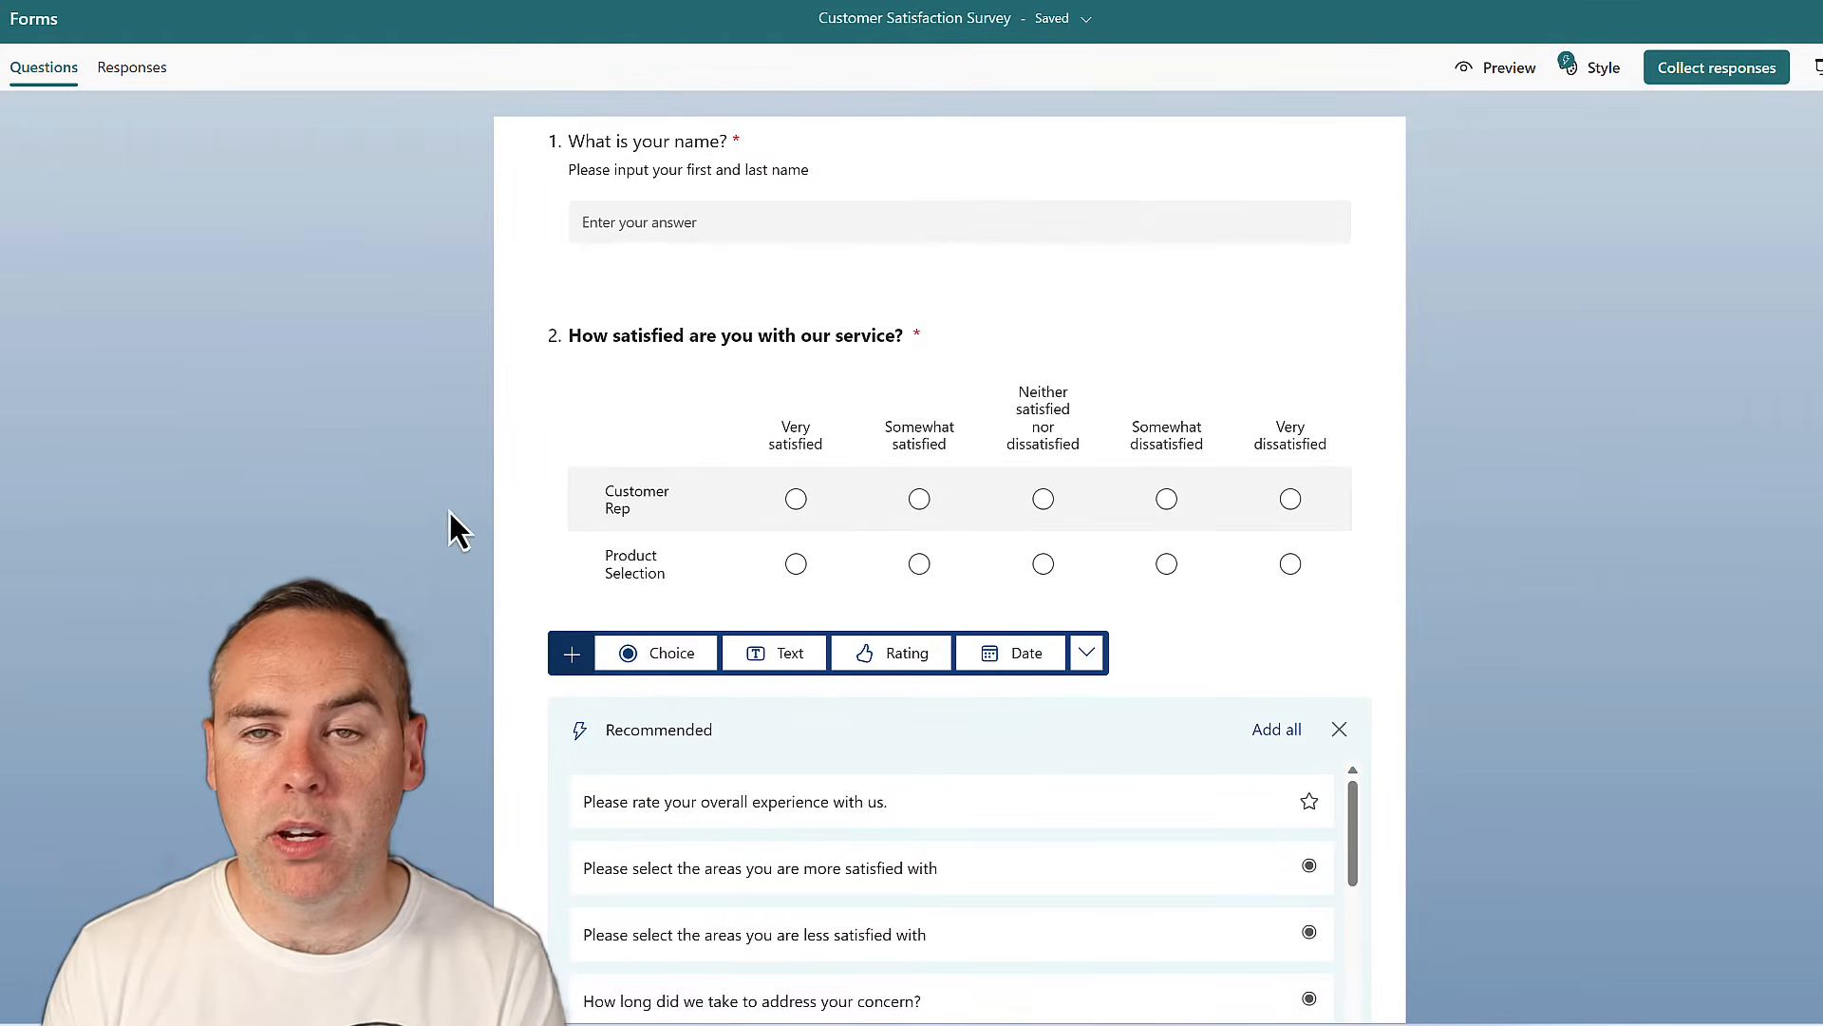
Add long-answer text question 3, 'What areas do you think we could improve?'
scroll(450, 520, down, 3)
scroll(475, 550, up, 4)
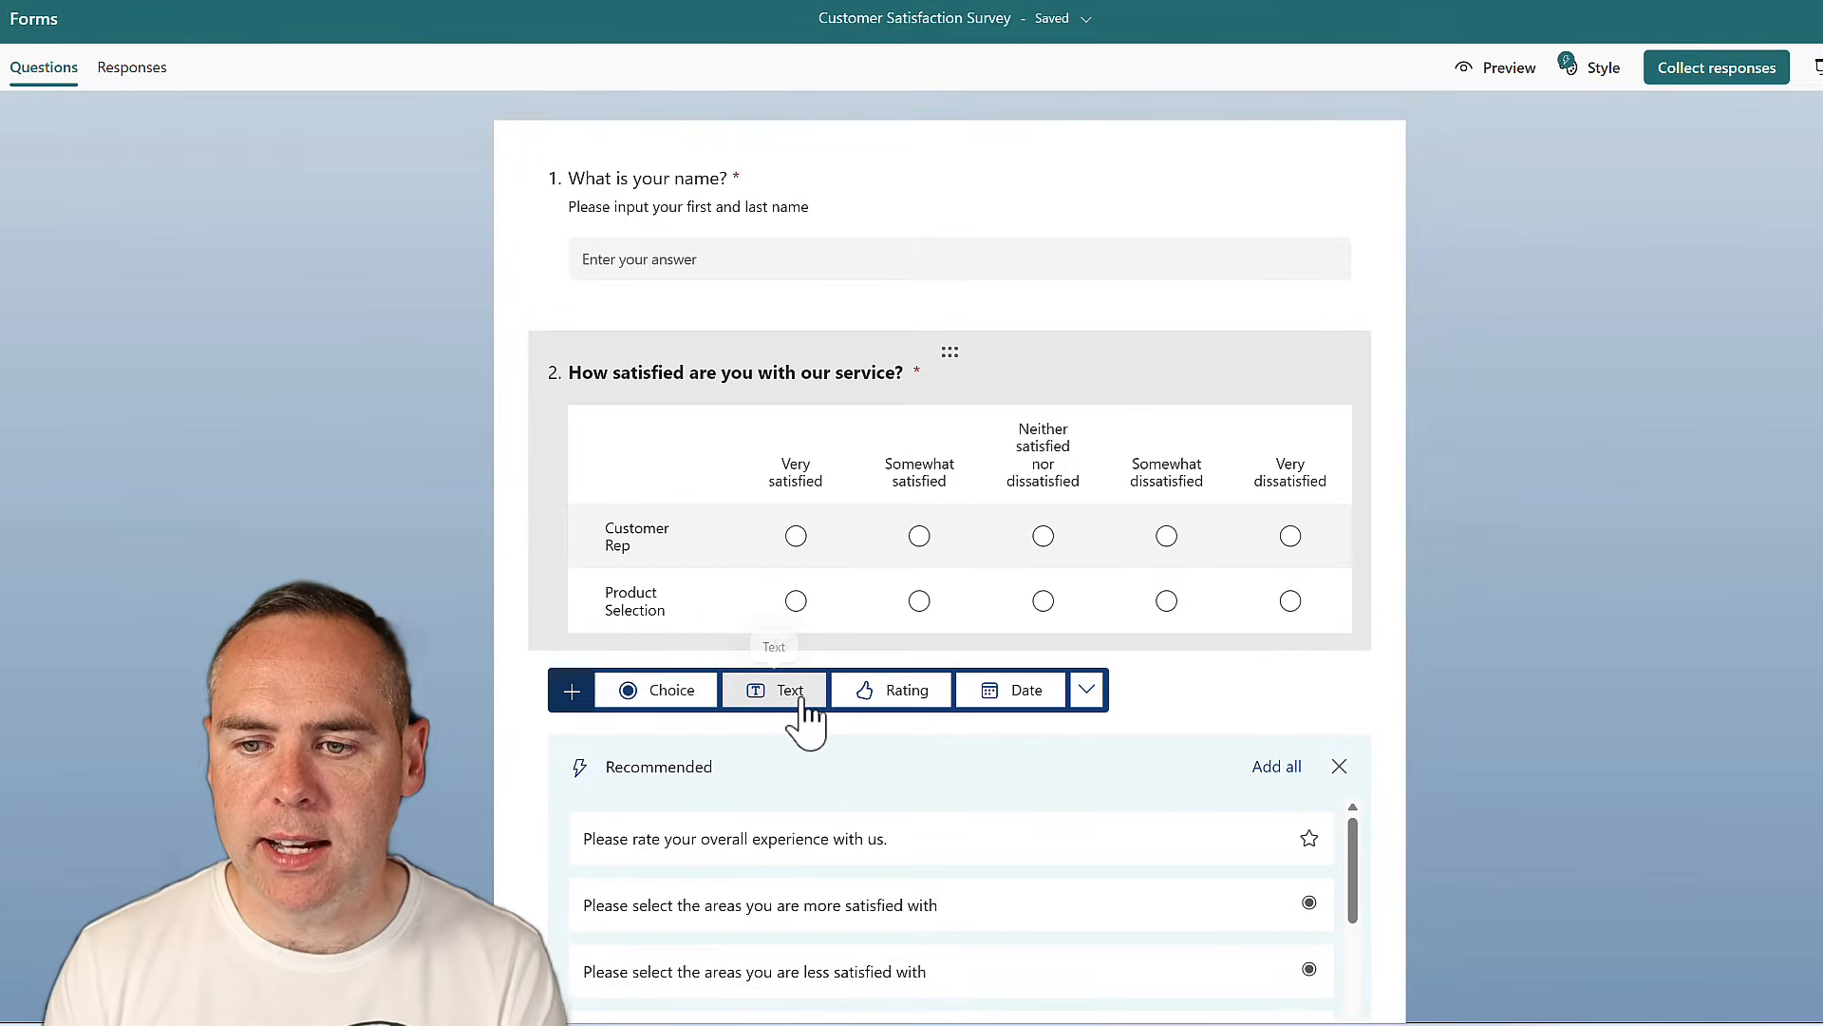
click(804, 698)
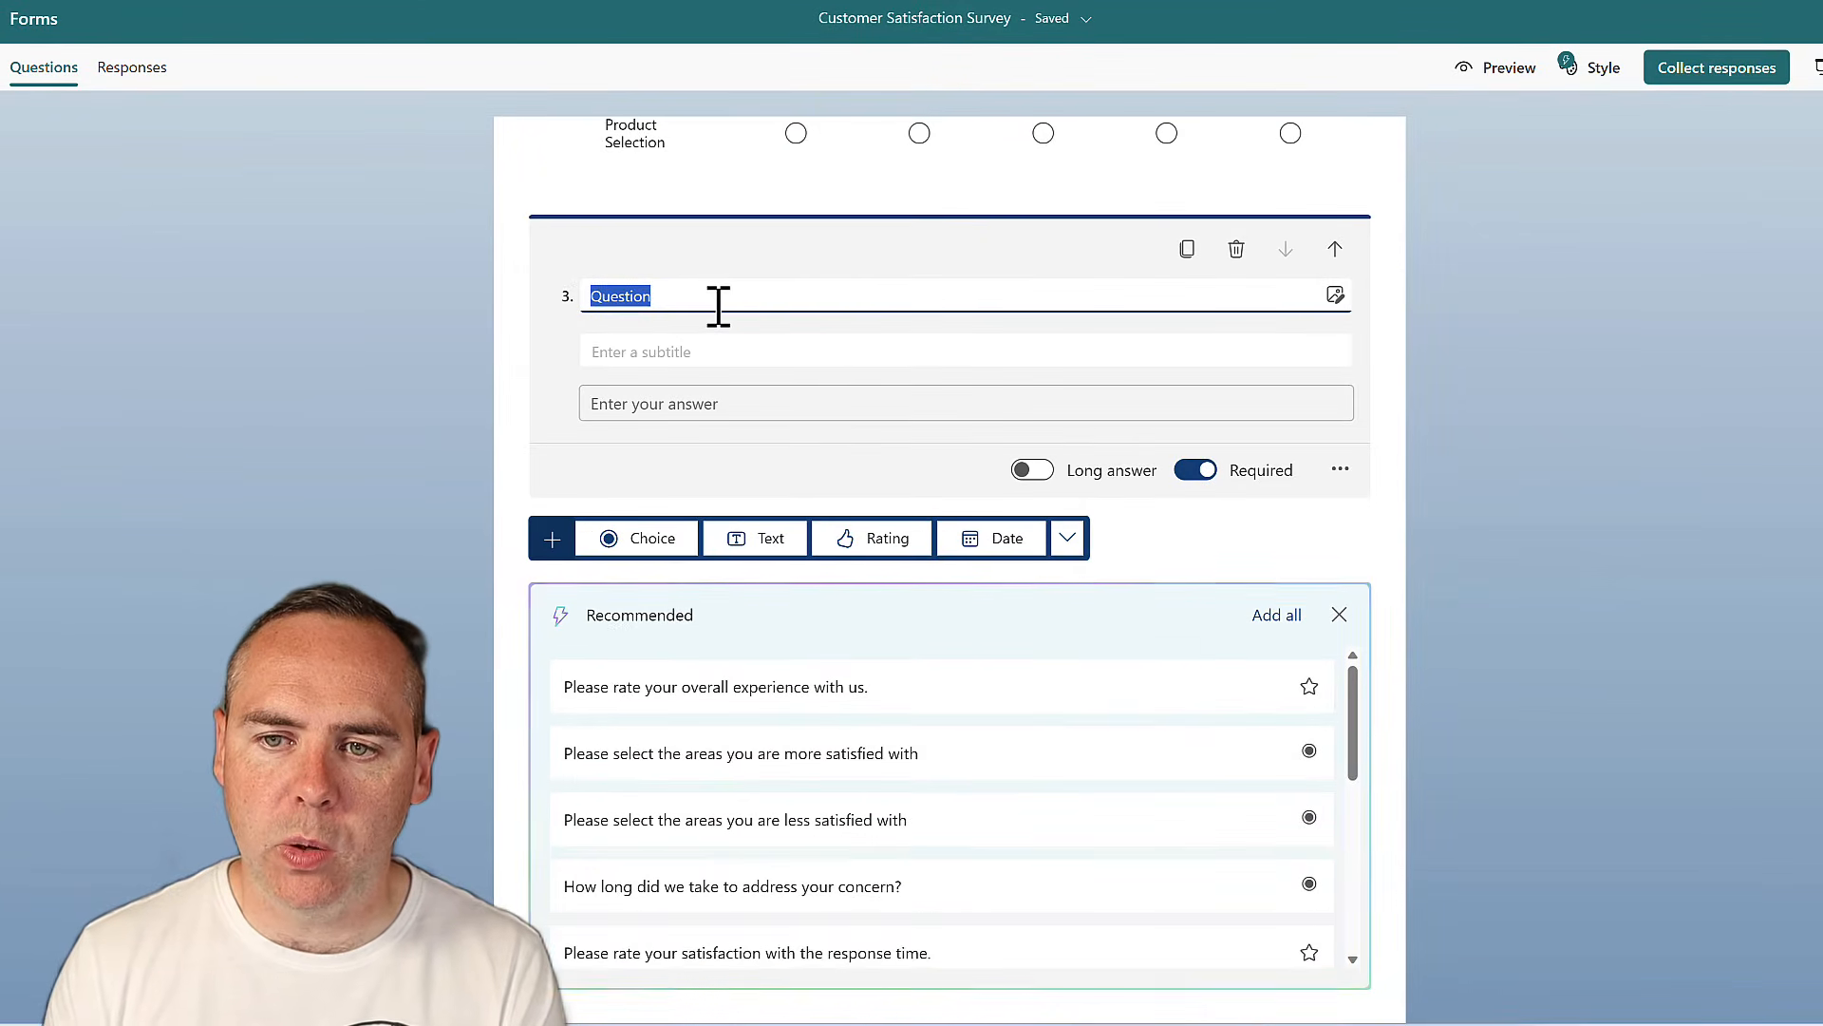
text(What areas do you think we could improve?)
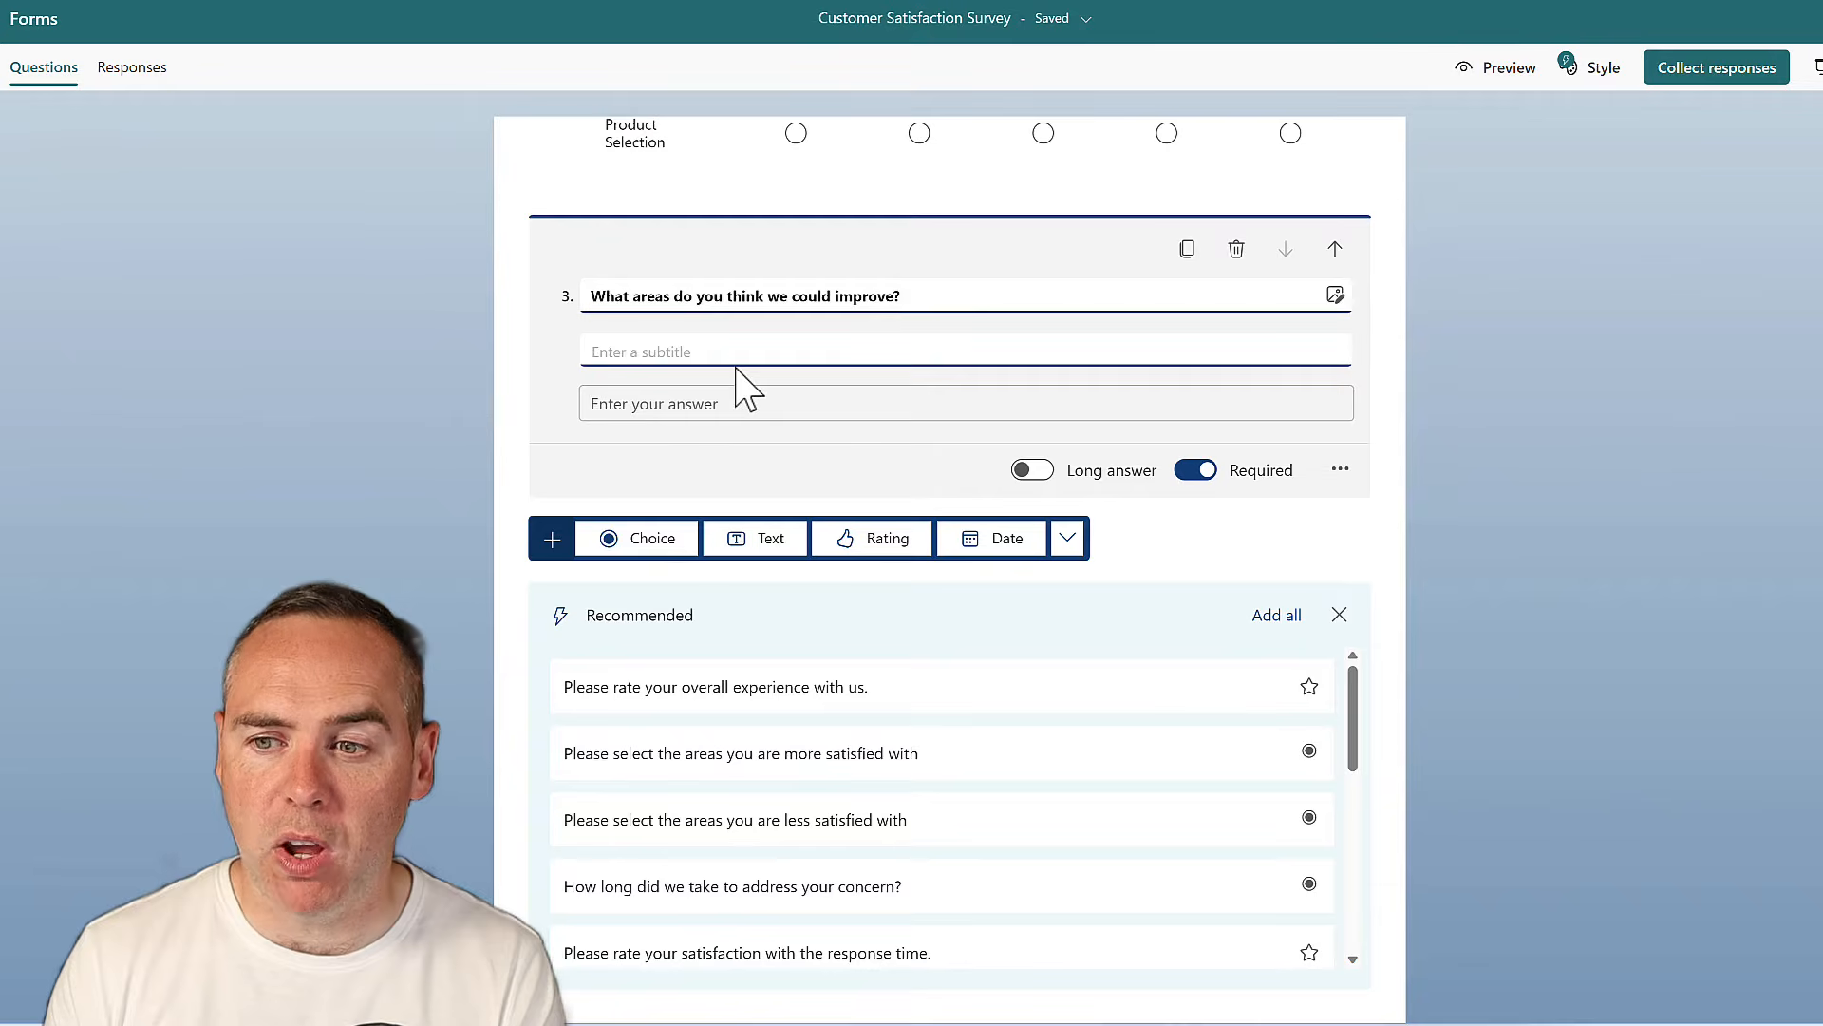
click(1037, 471)
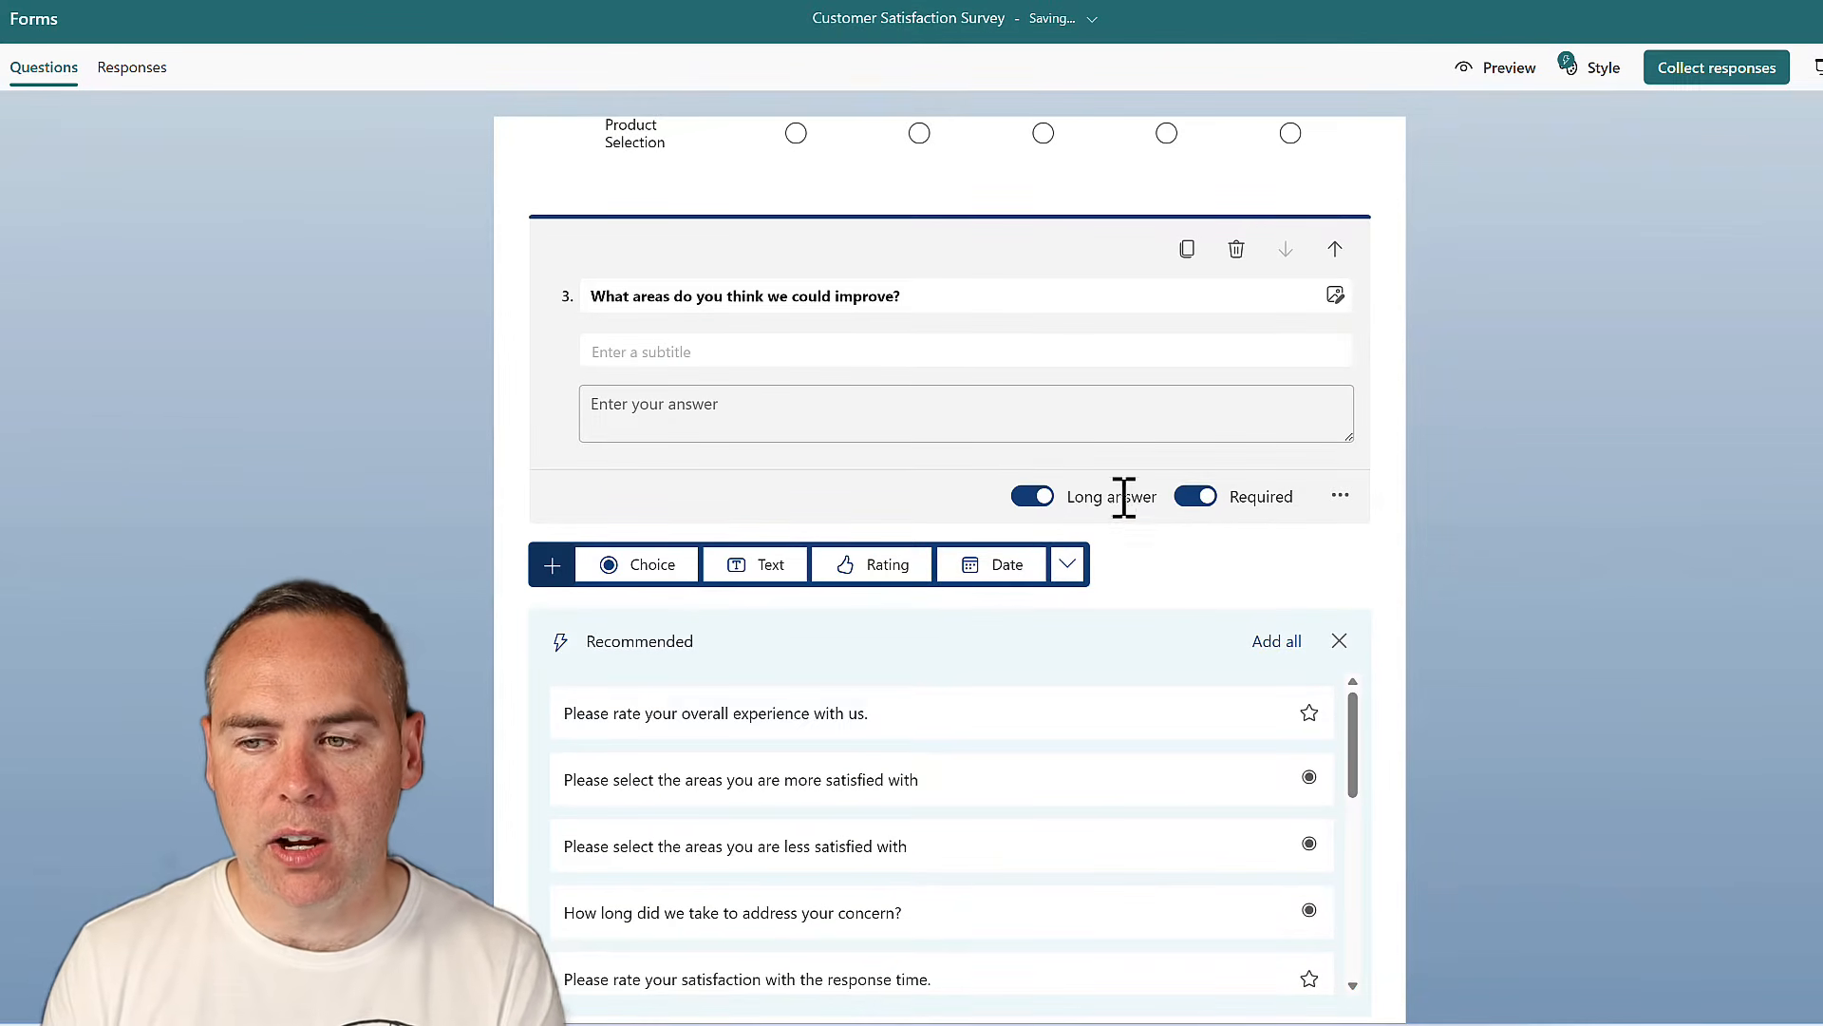
click(418, 348)
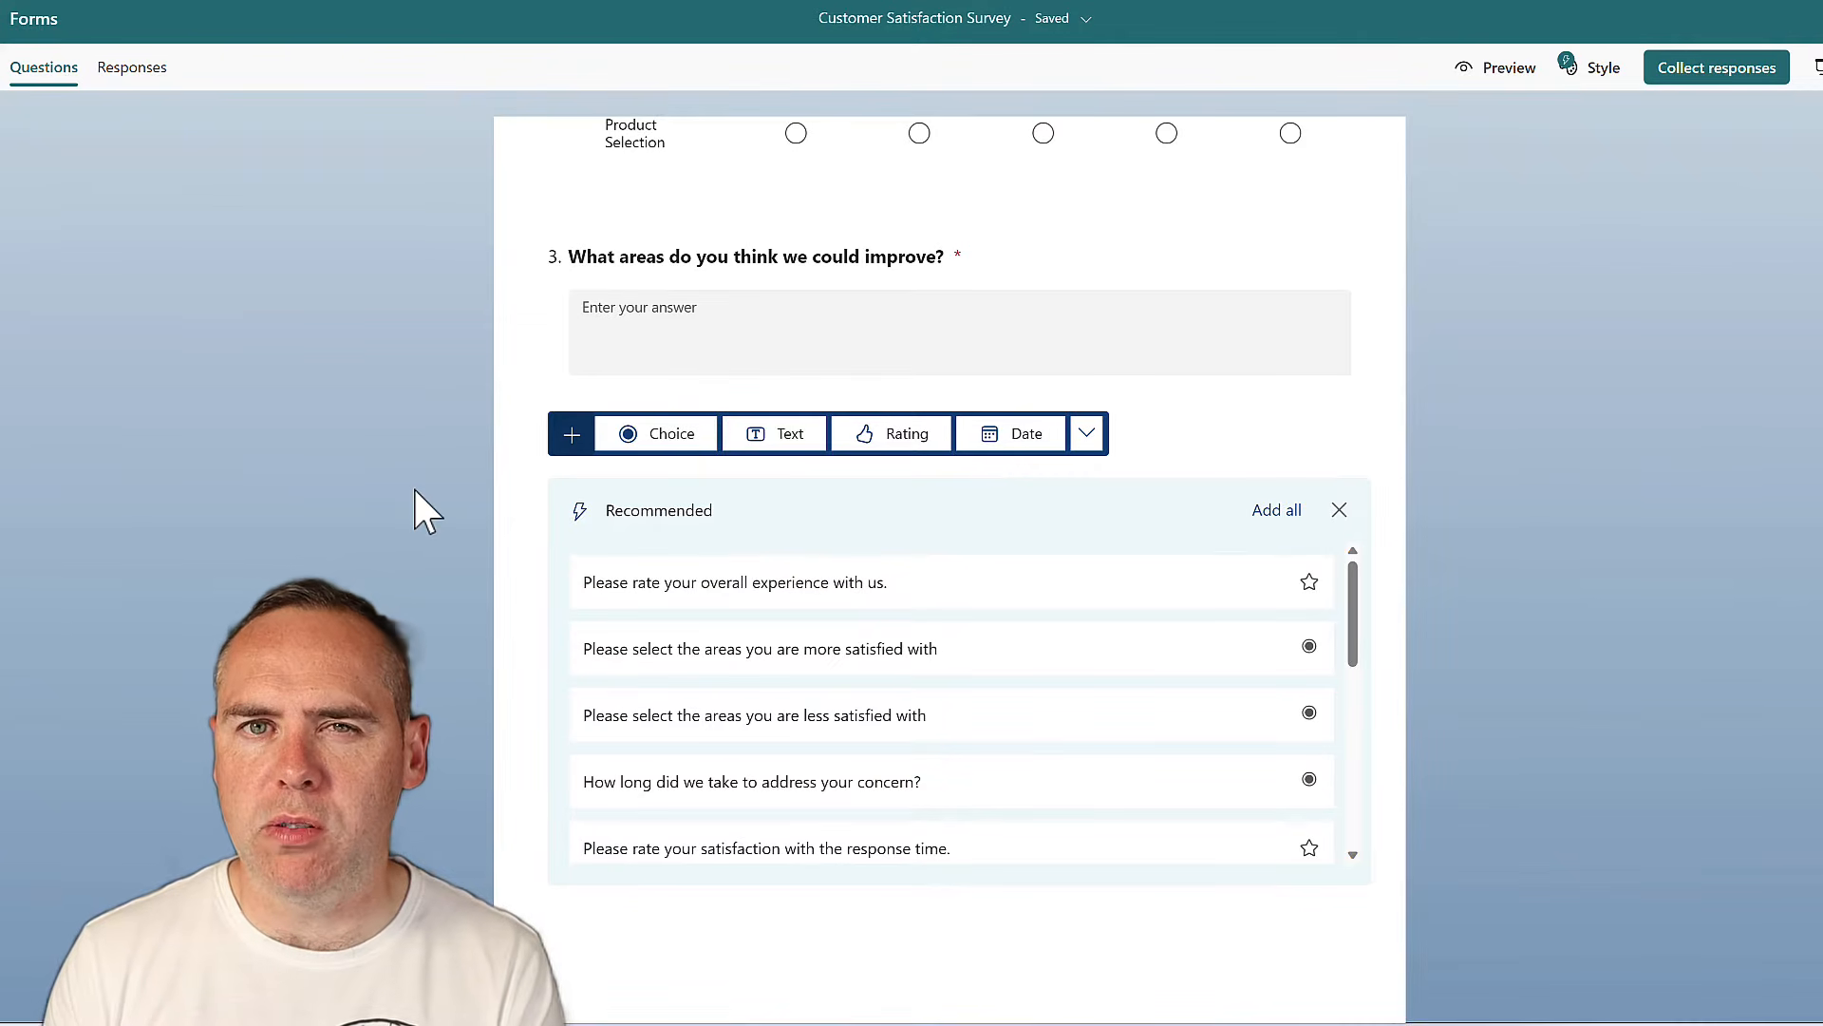
Add choice question 4, 'Would you recommend our services to others?', with answers Yes, No and Maybe
click(1088, 435)
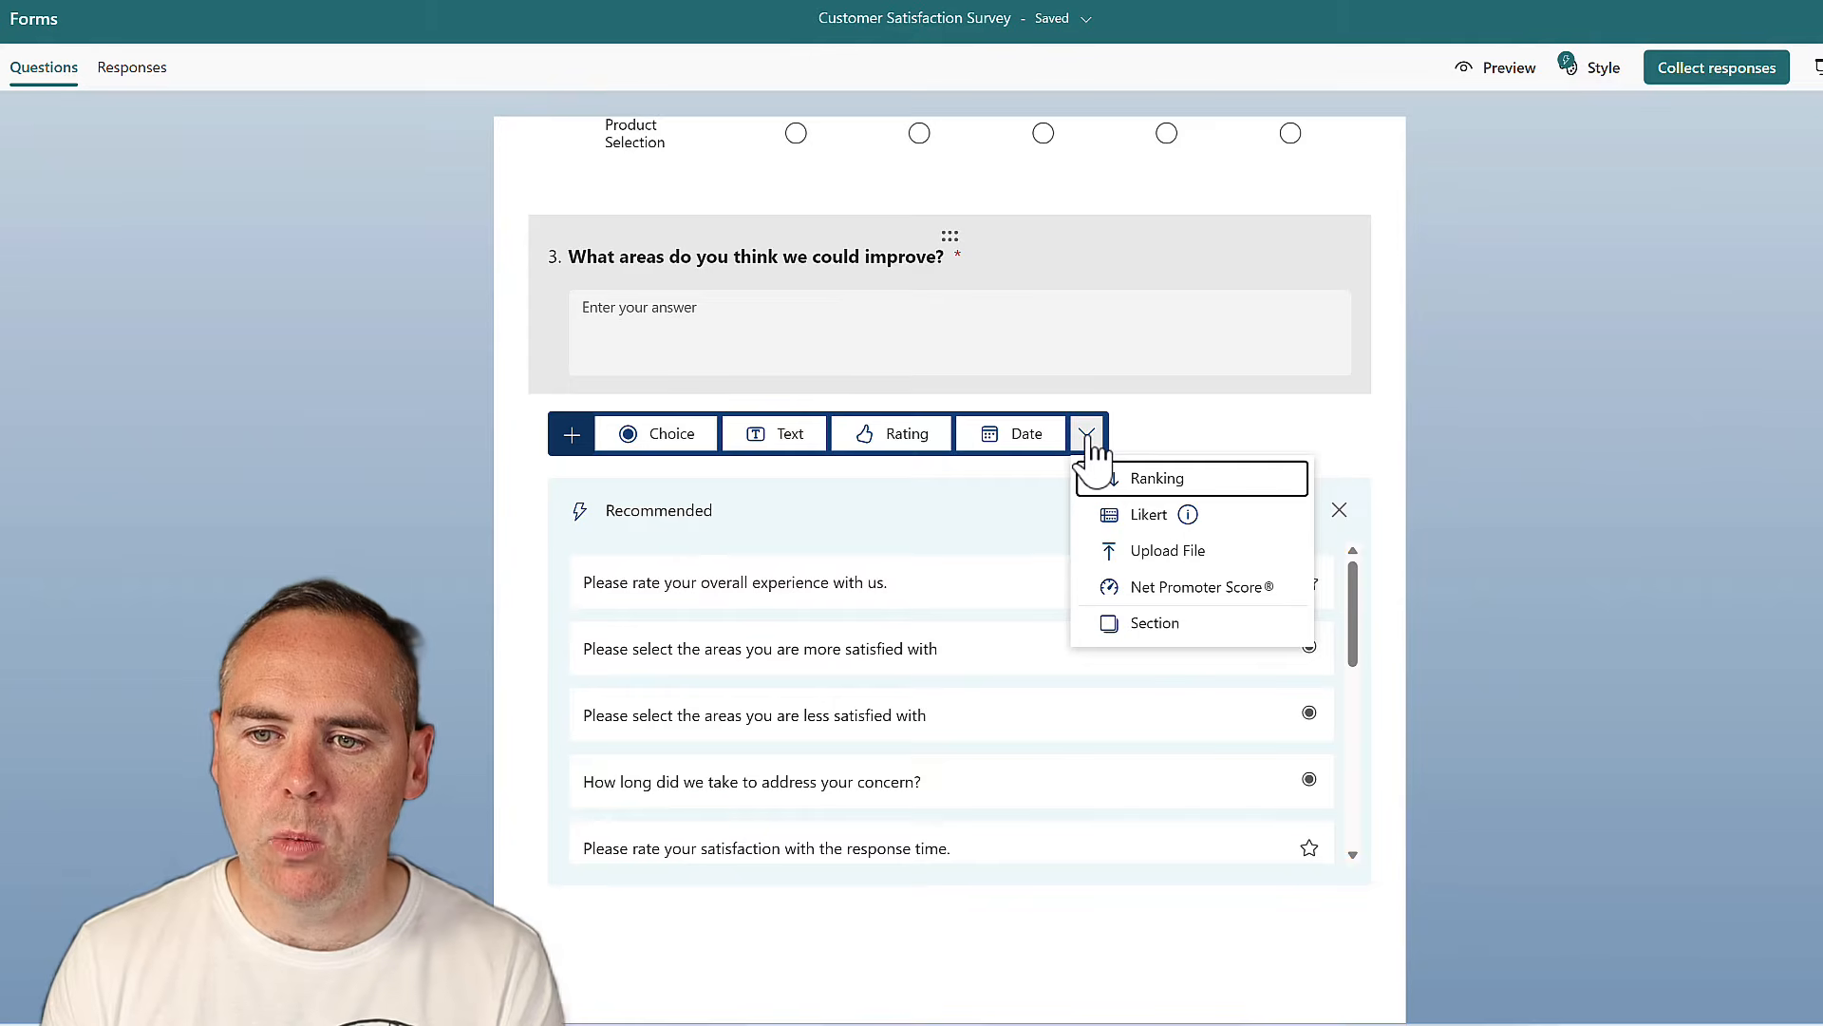
click(678, 445)
text(Would you recommend our services to others?)
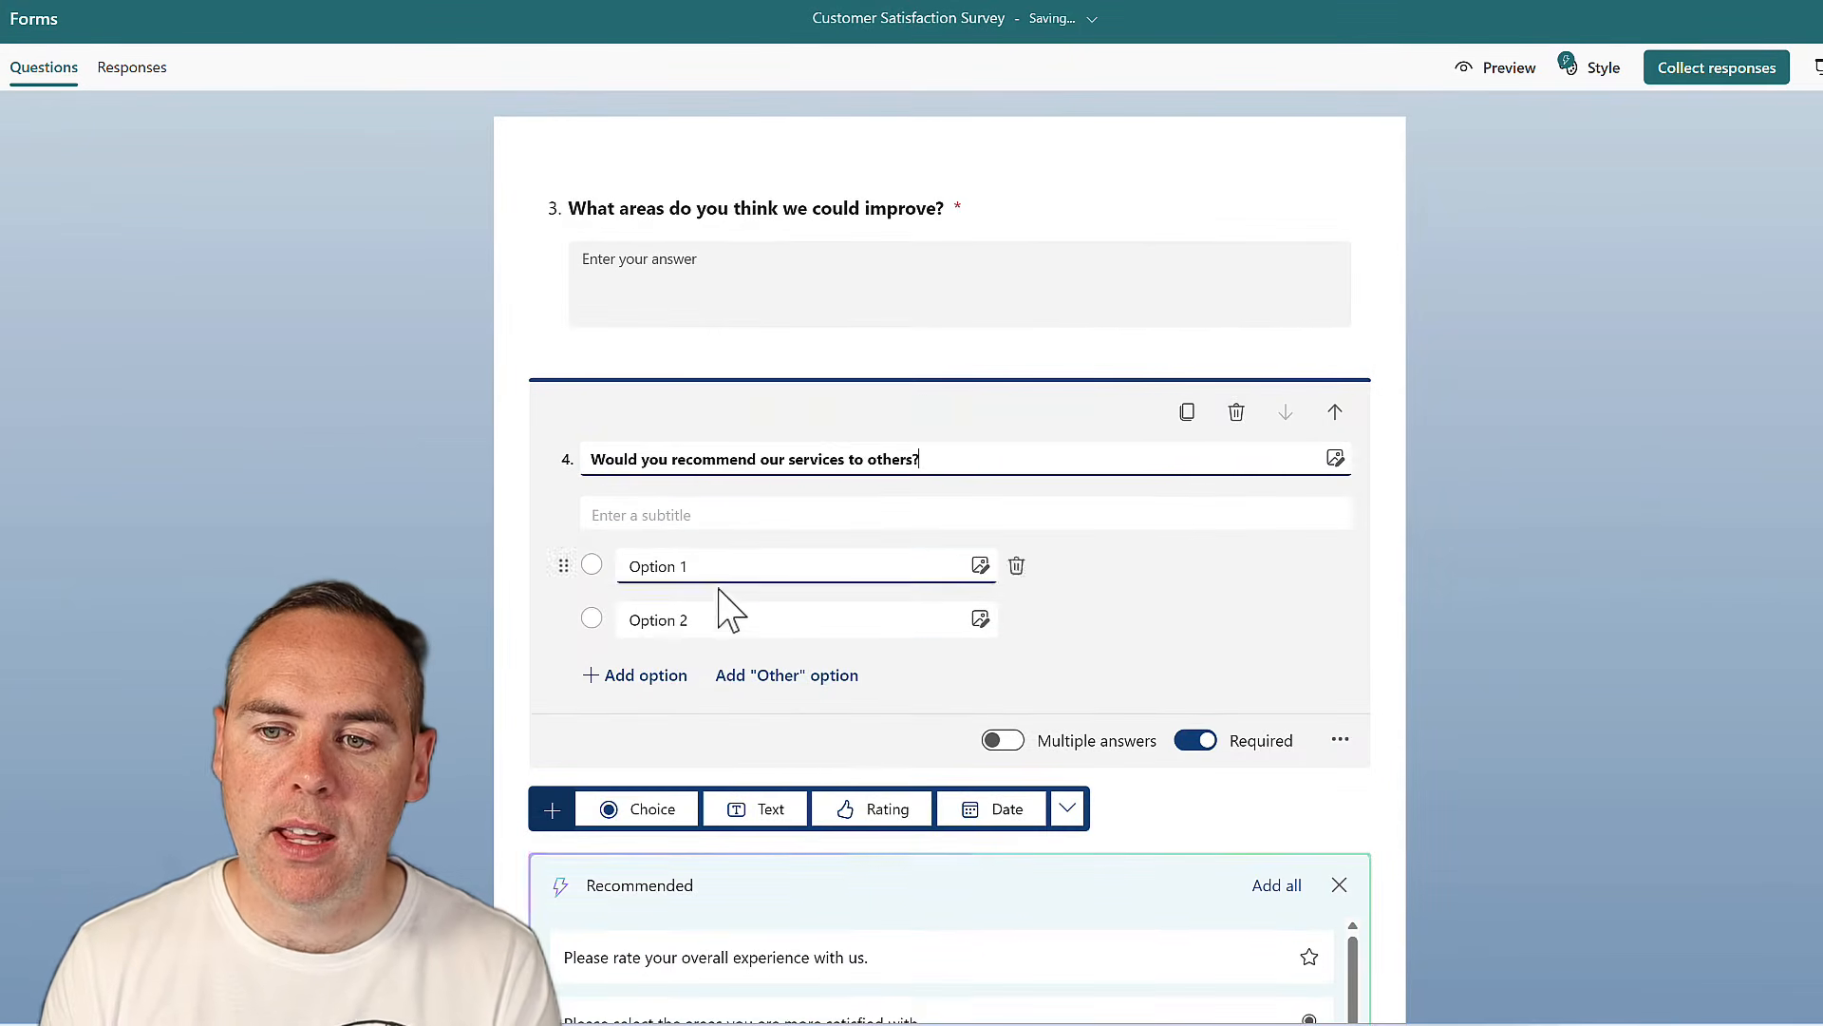
click(708, 567)
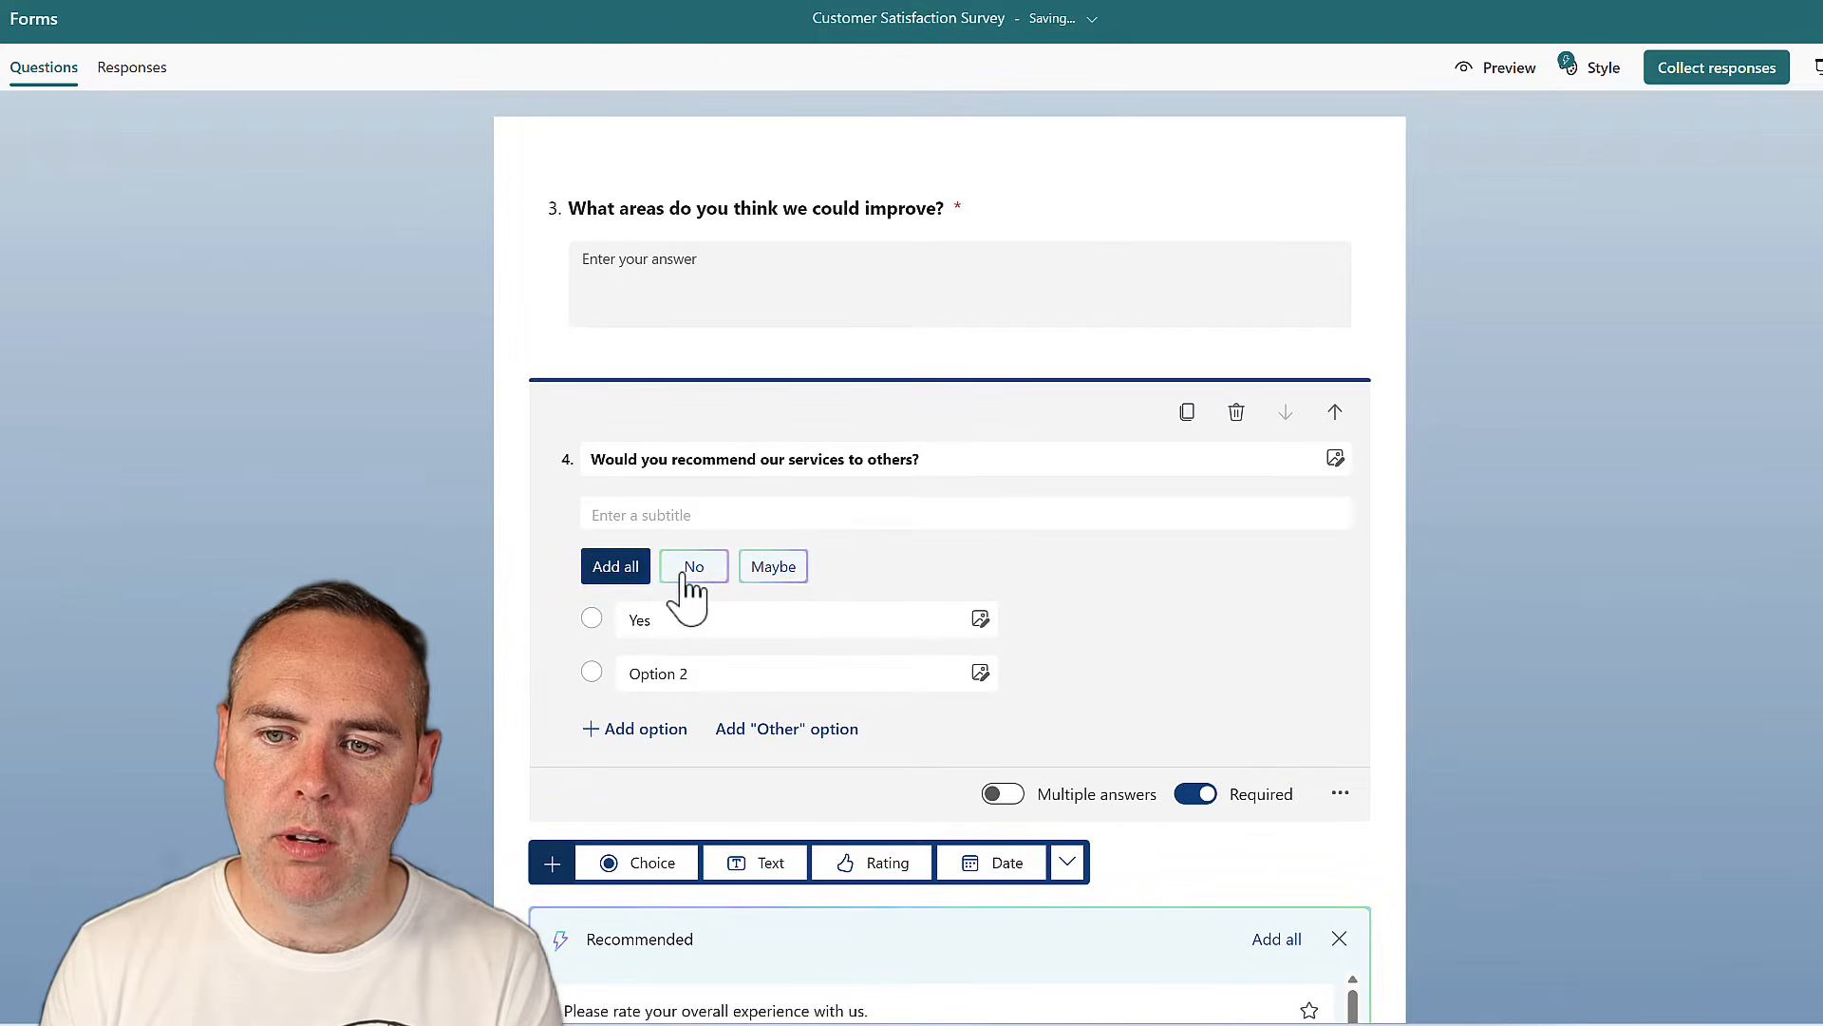
click(686, 573)
click(620, 568)
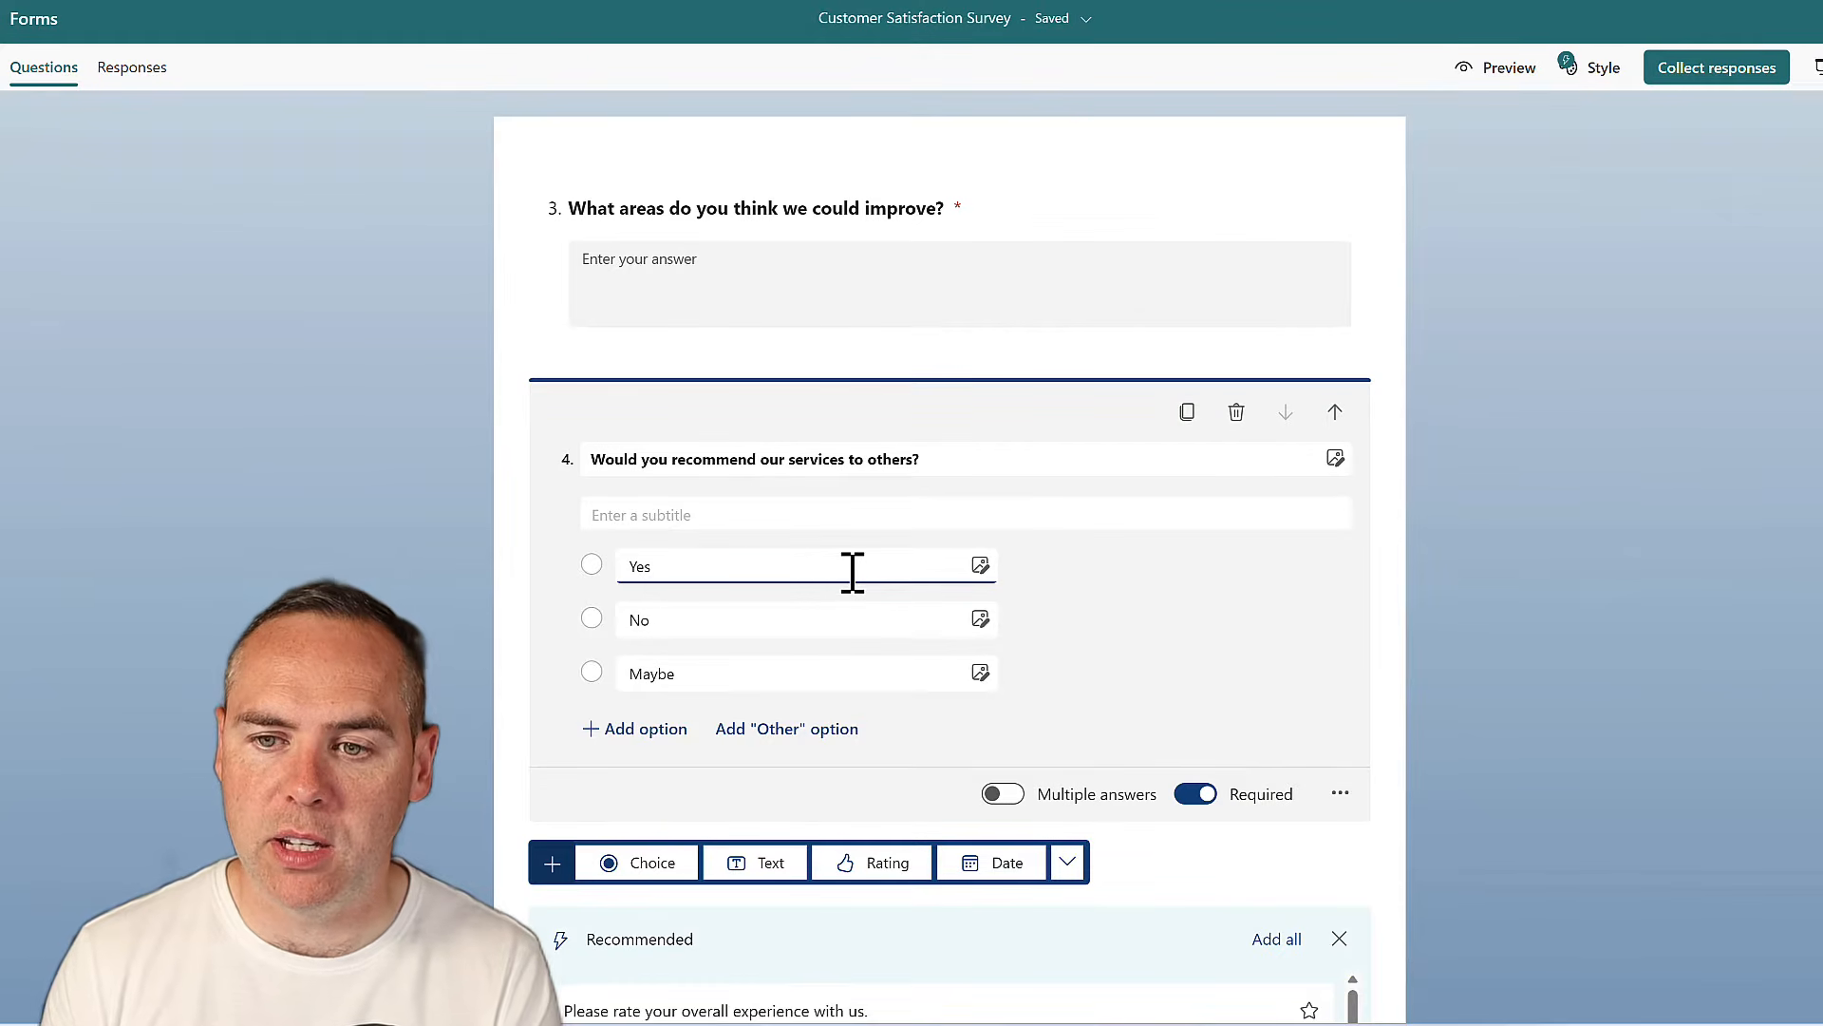
mouse_move(876, 558)
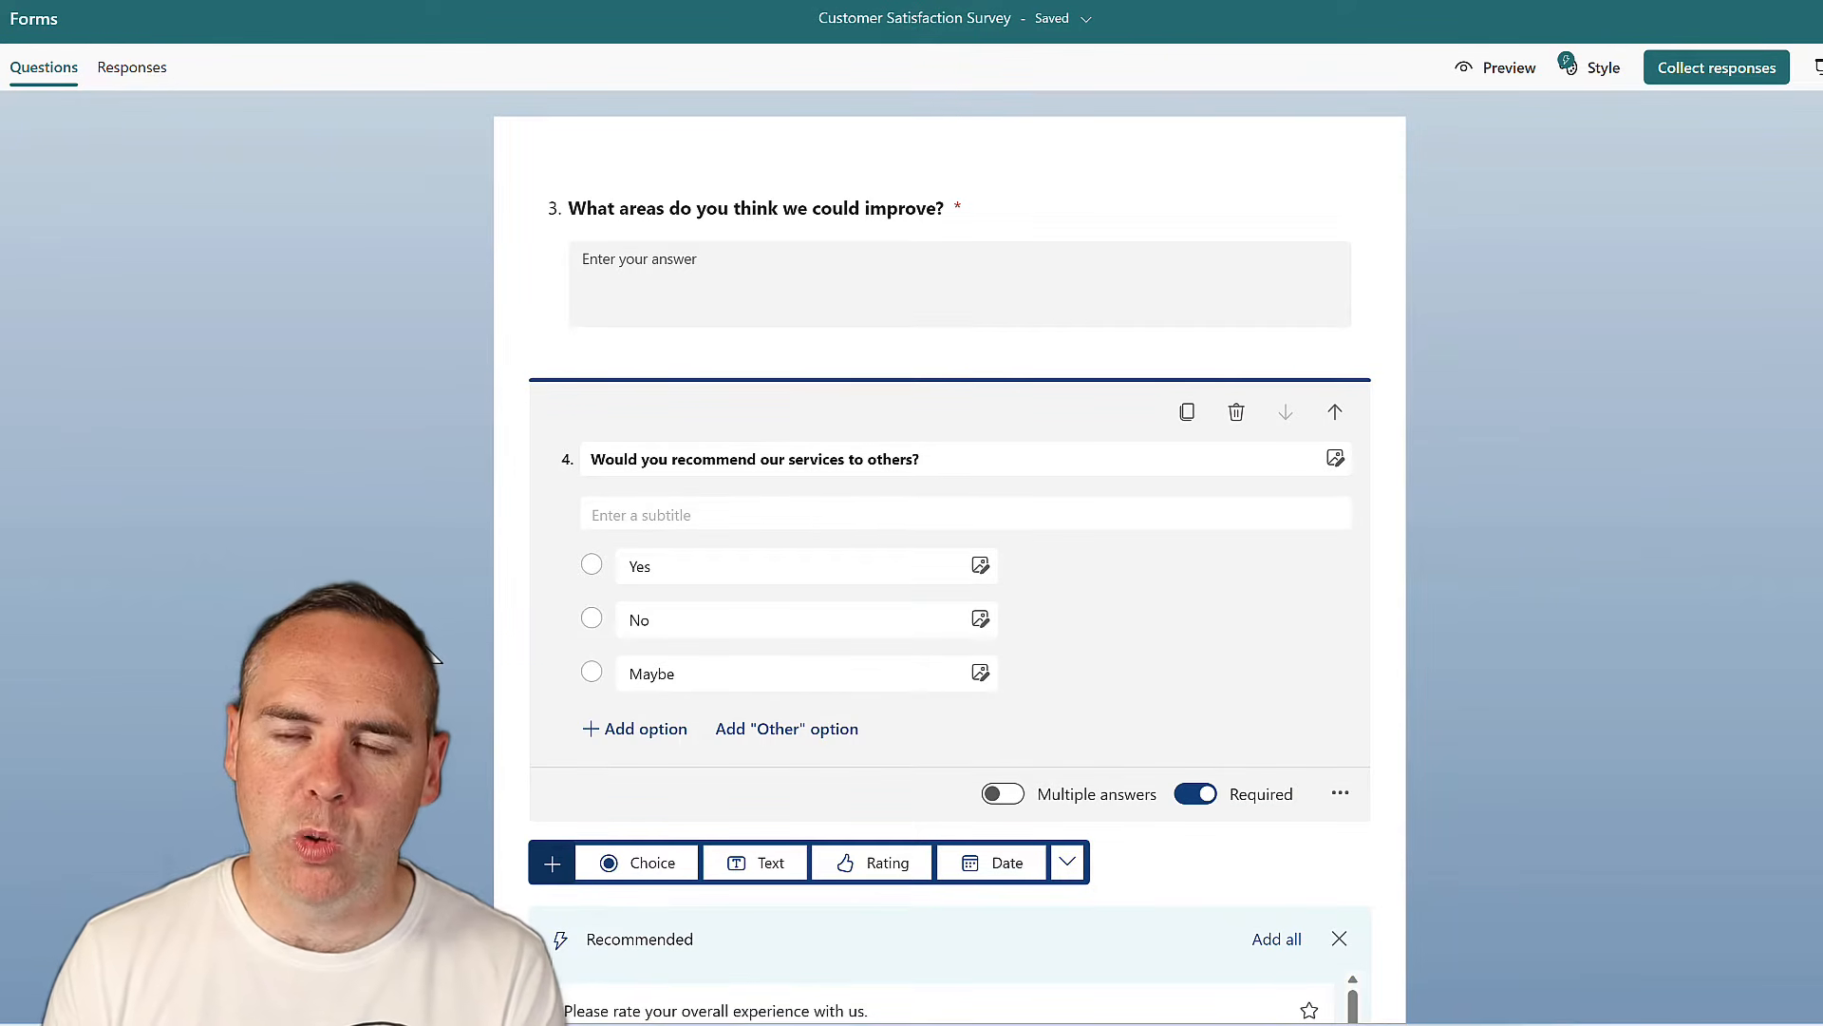
scroll(432, 636, down, 3)
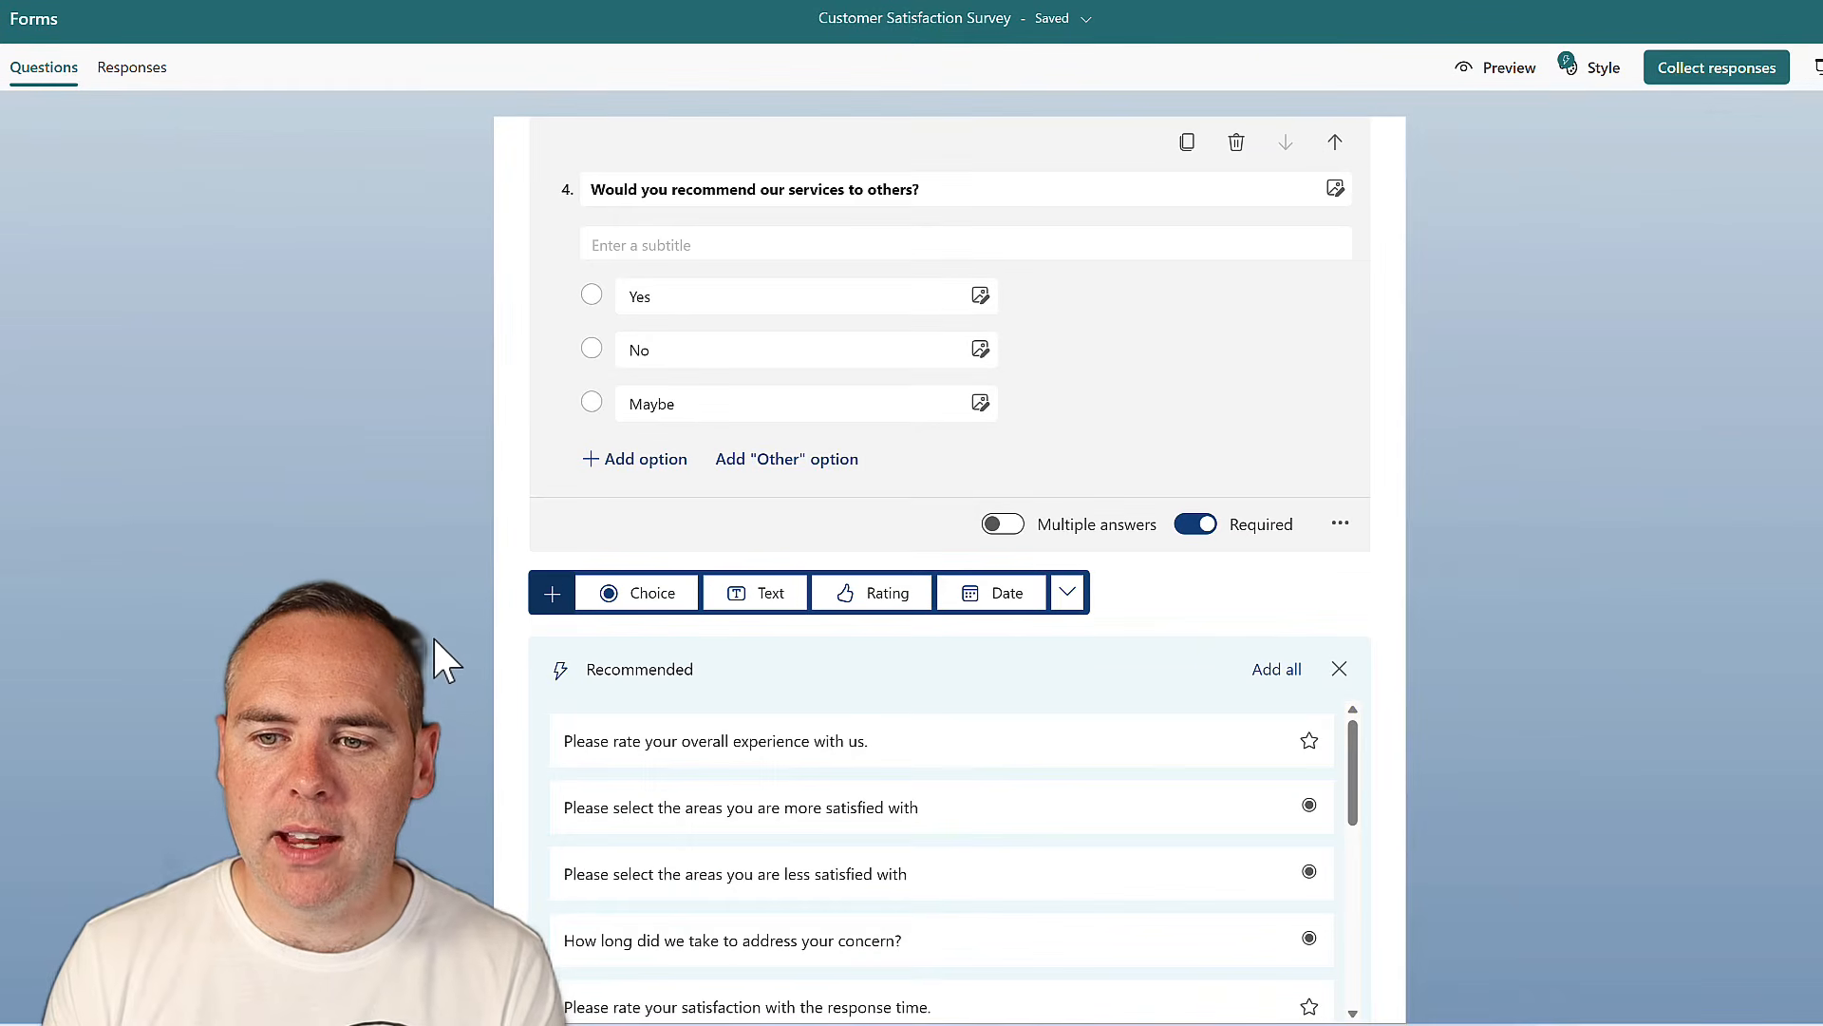
Add Yes/No choice question 5, 'Can we contact you about this response?', then text question 6 'What is your e-mail address?'
click(627, 611)
text(Can we contact you about this response?)
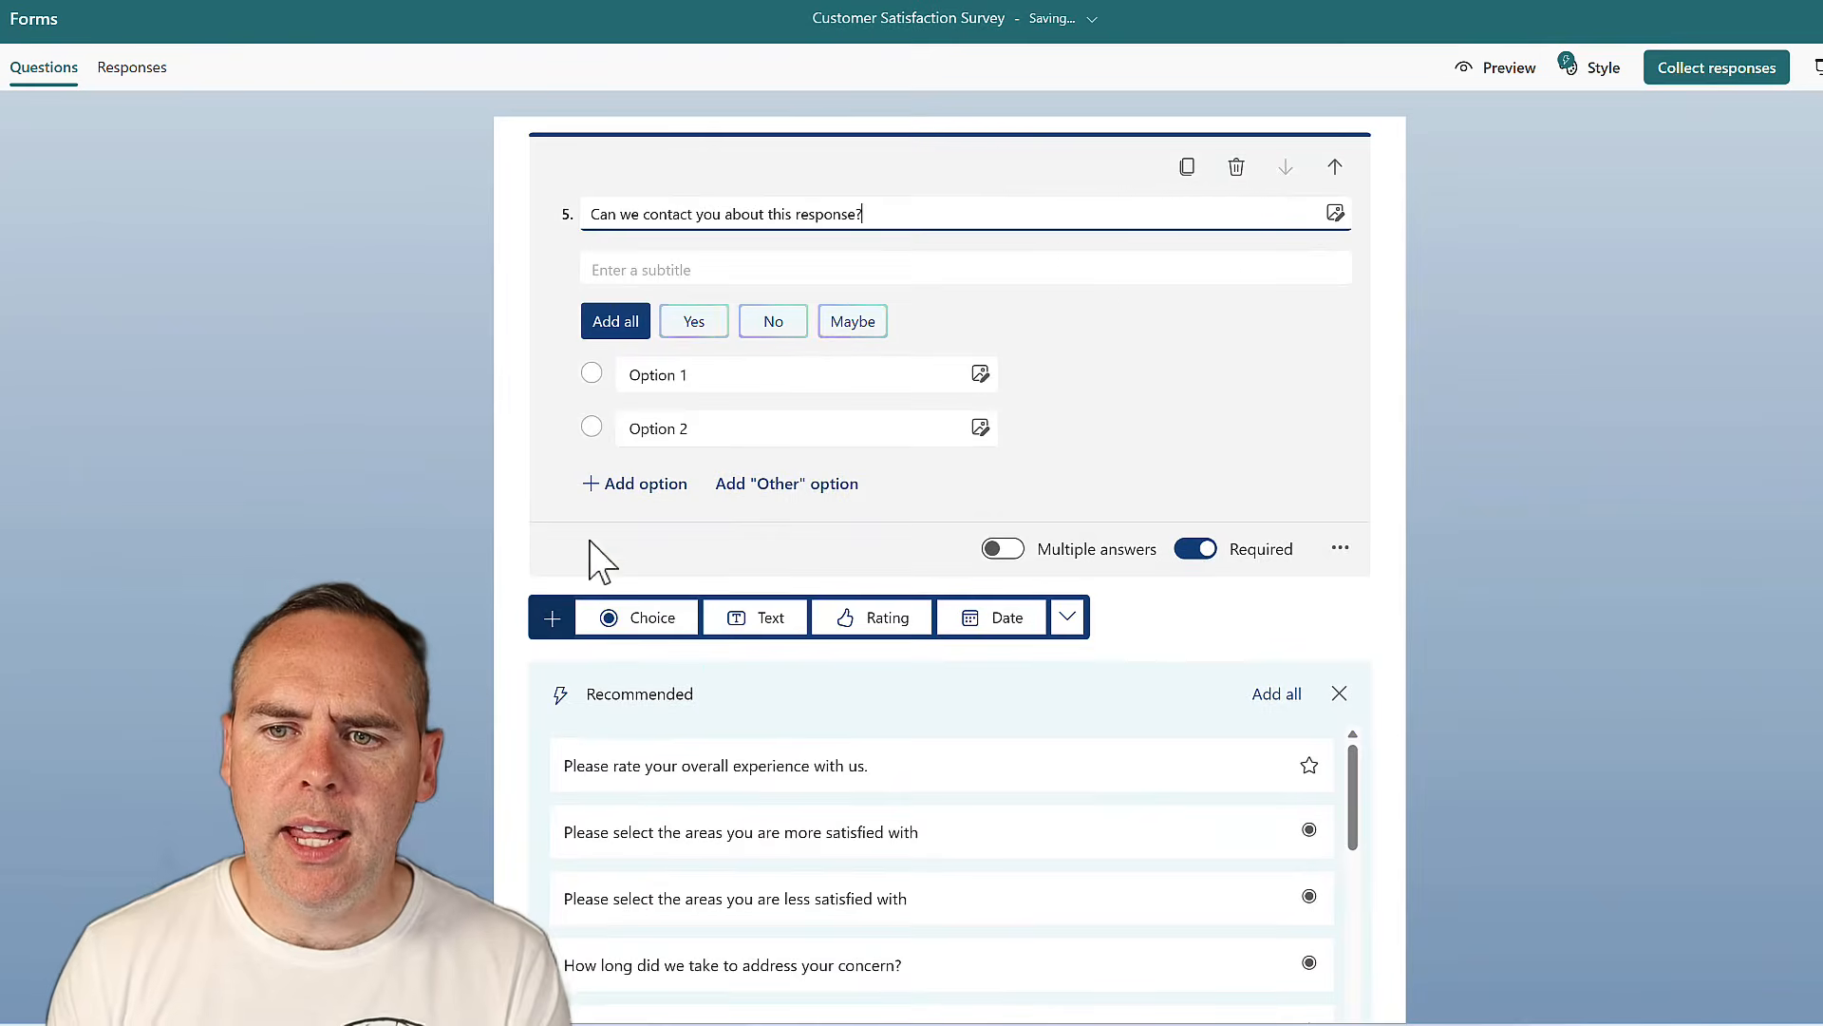
click(698, 323)
click(702, 326)
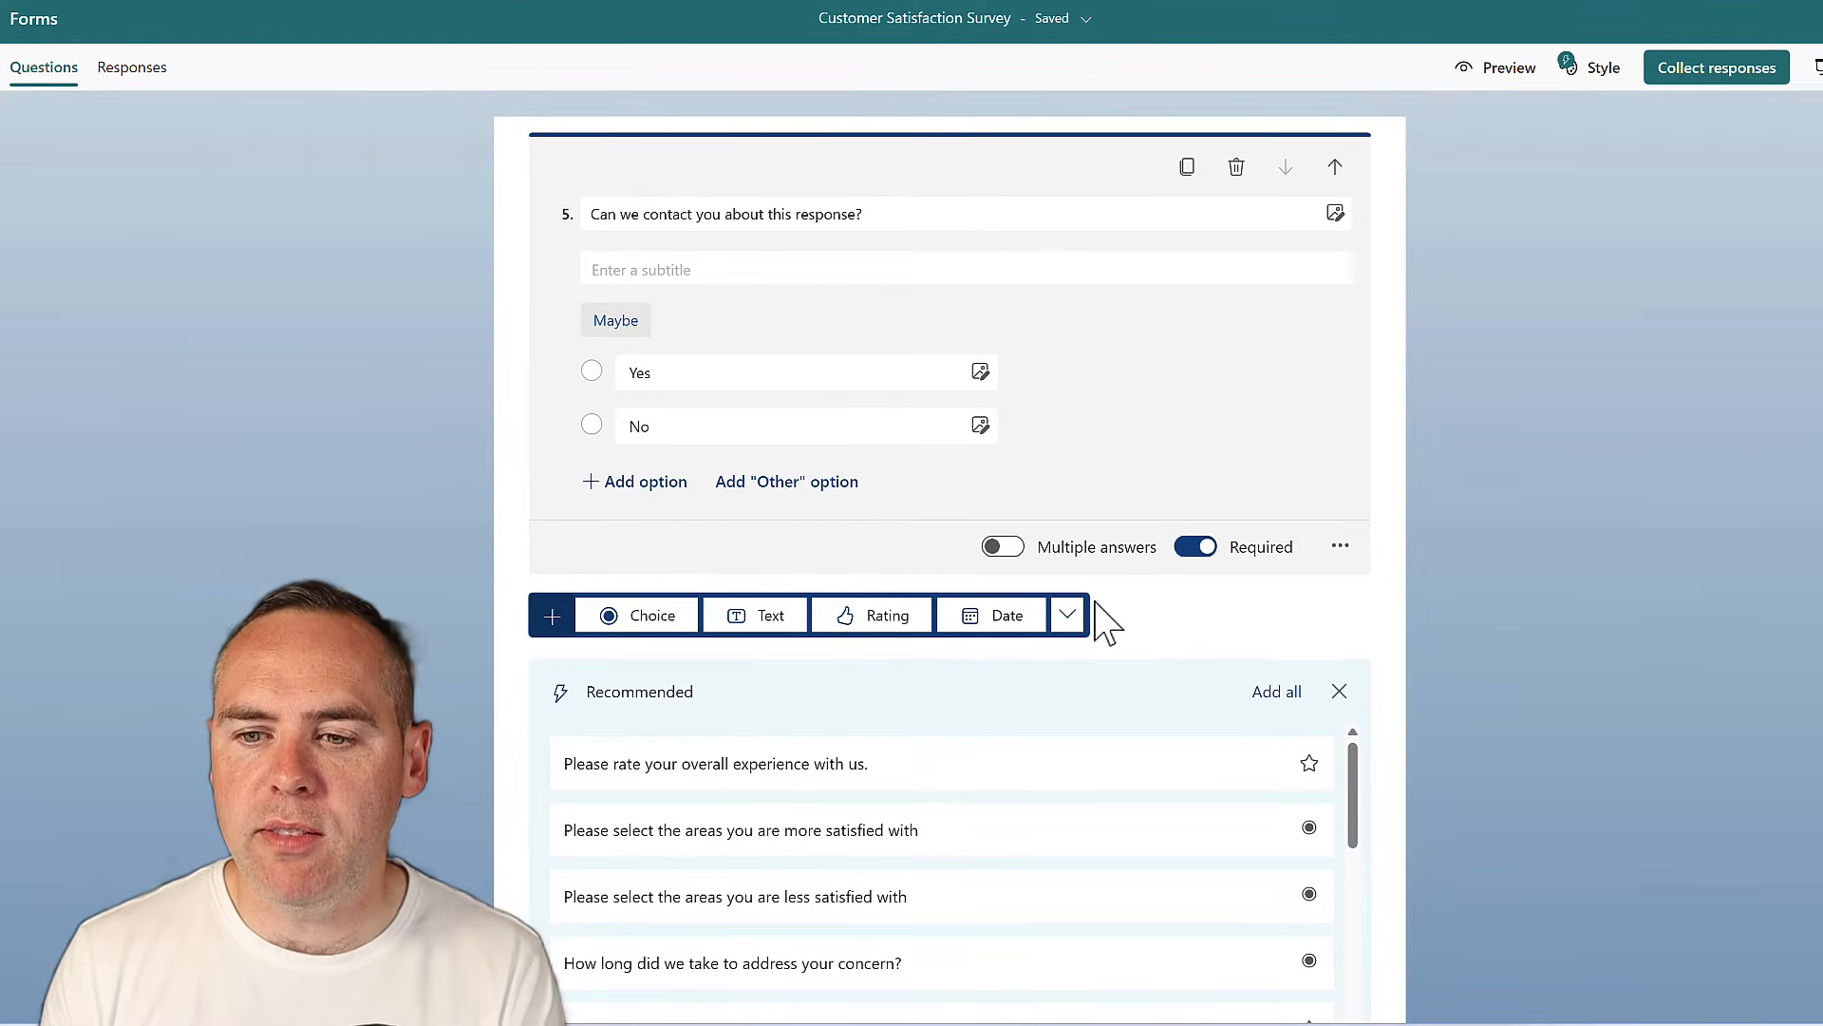
click(753, 619)
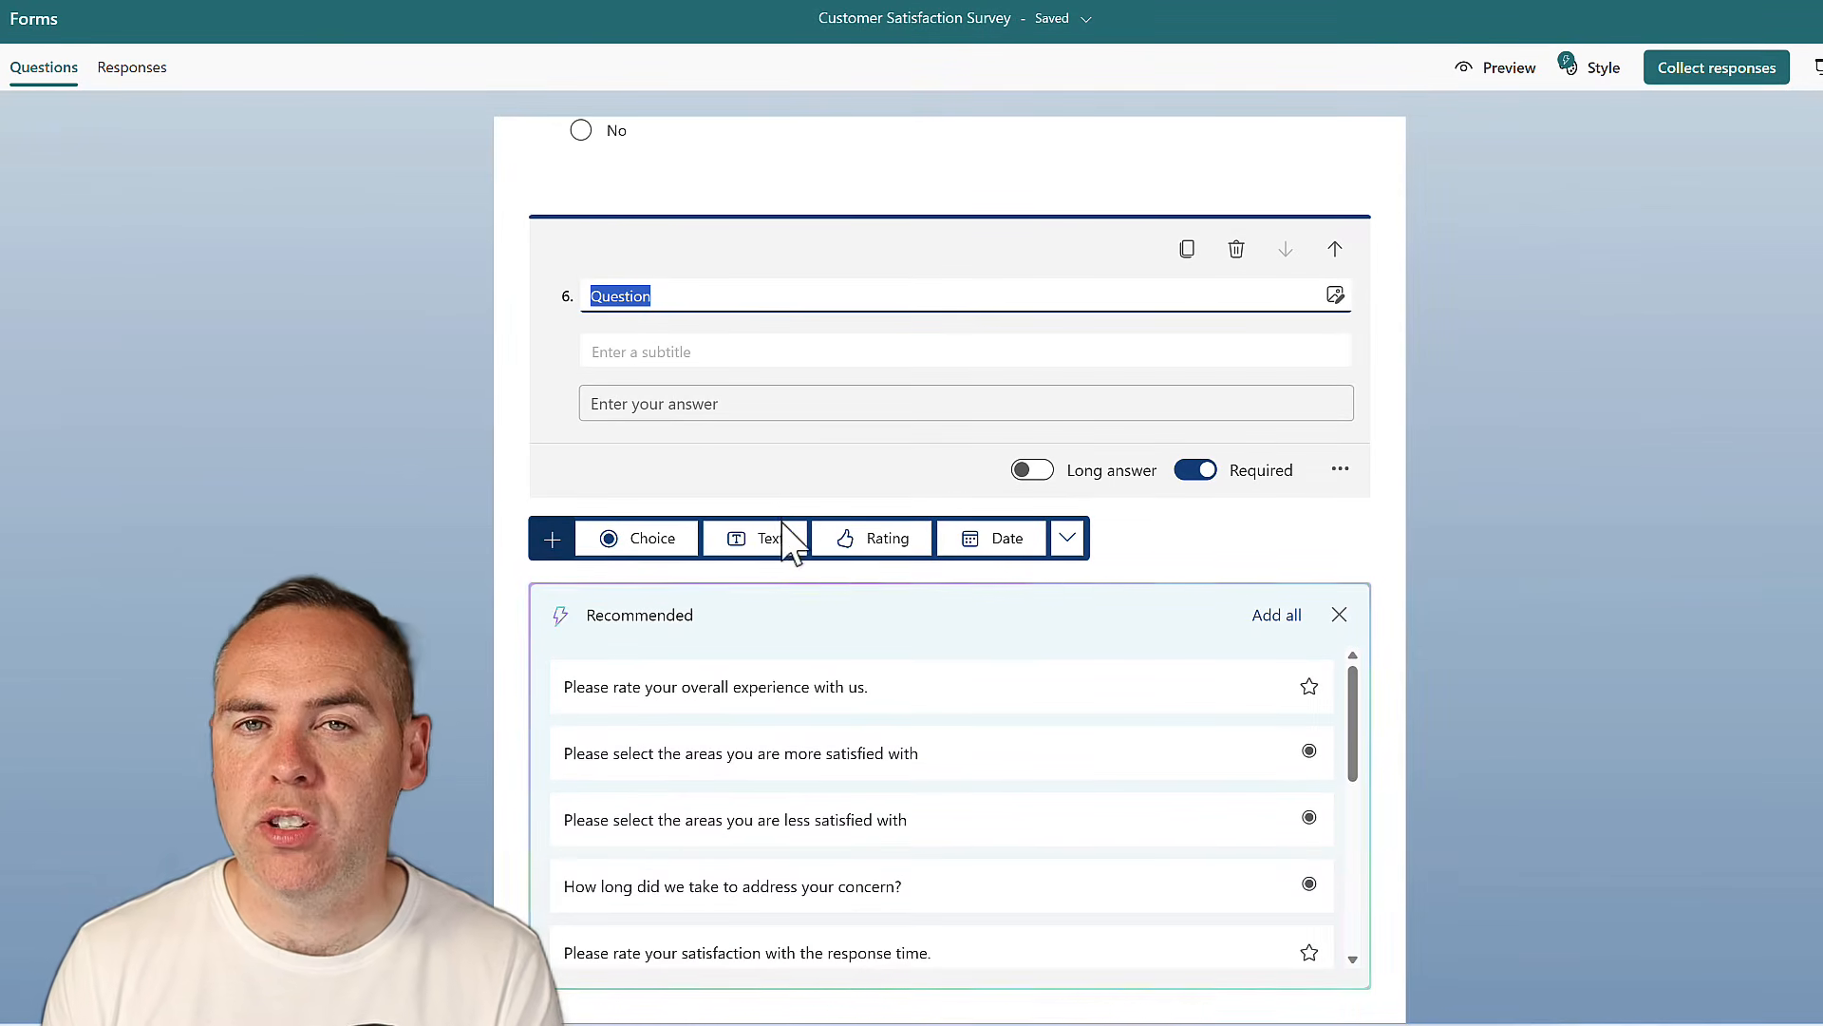
text(What is)
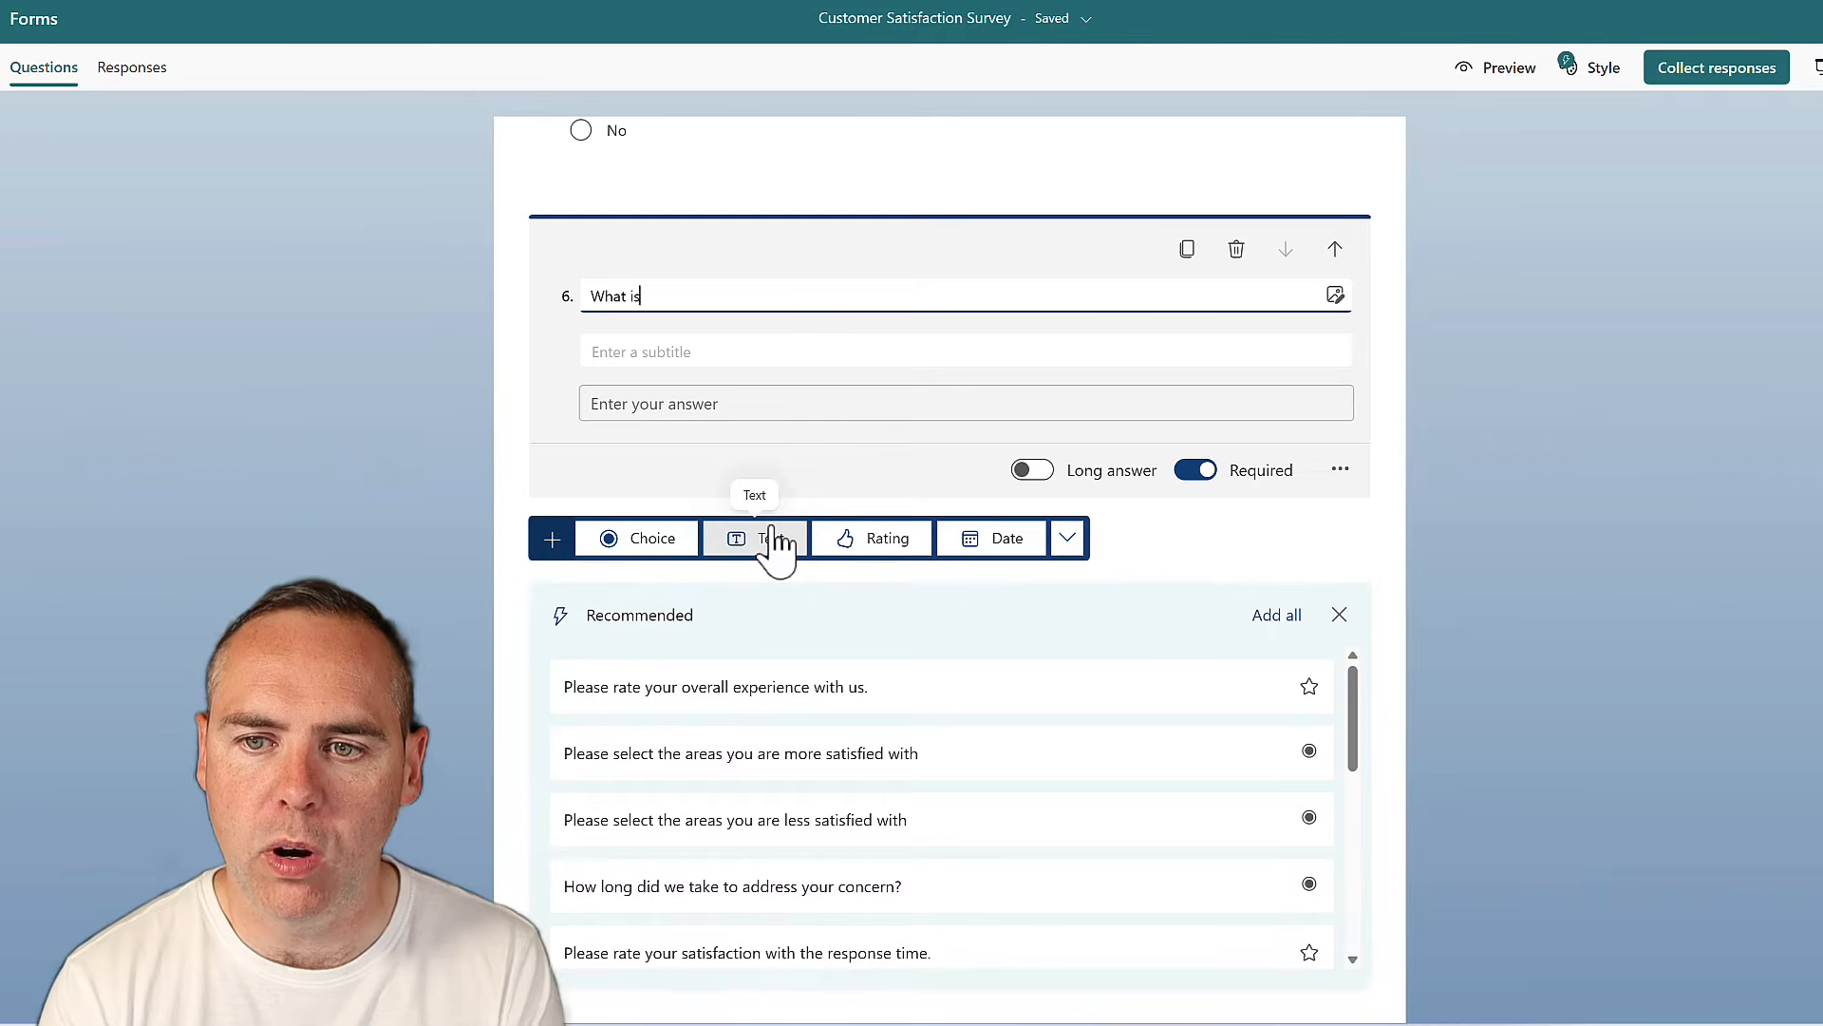
text( your e-mail add)
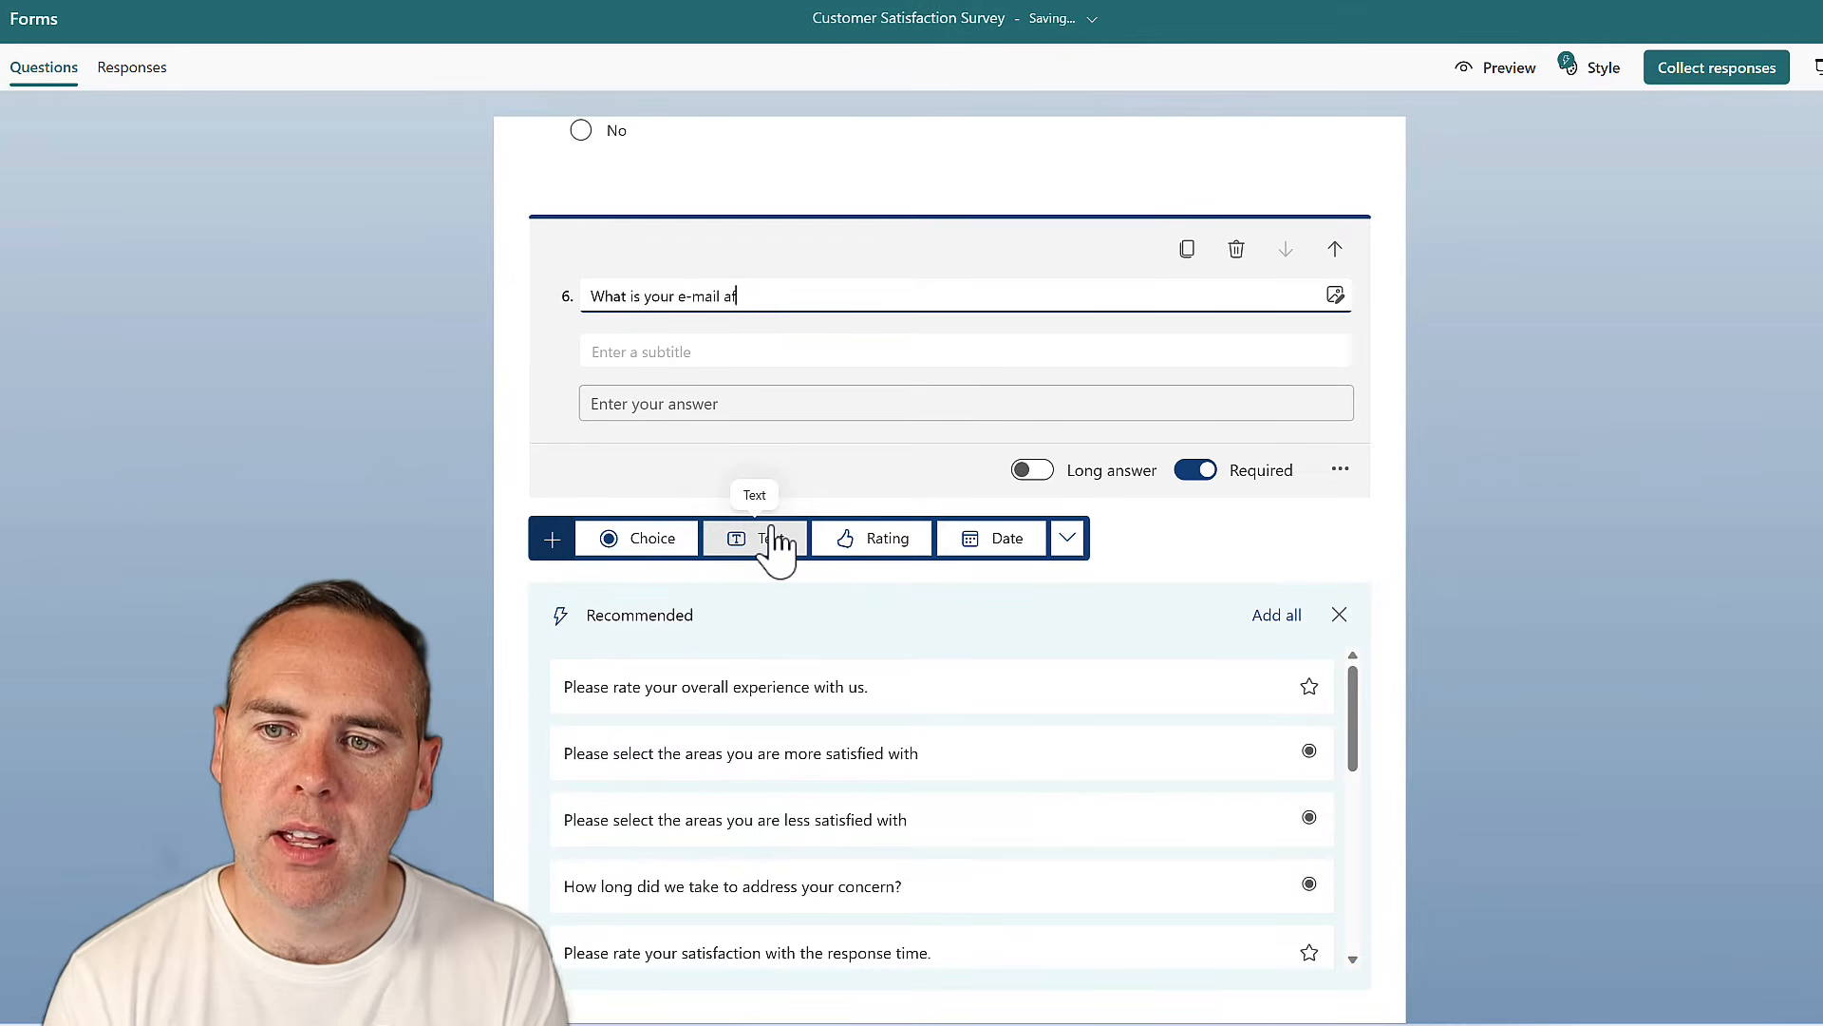
text(ress?)
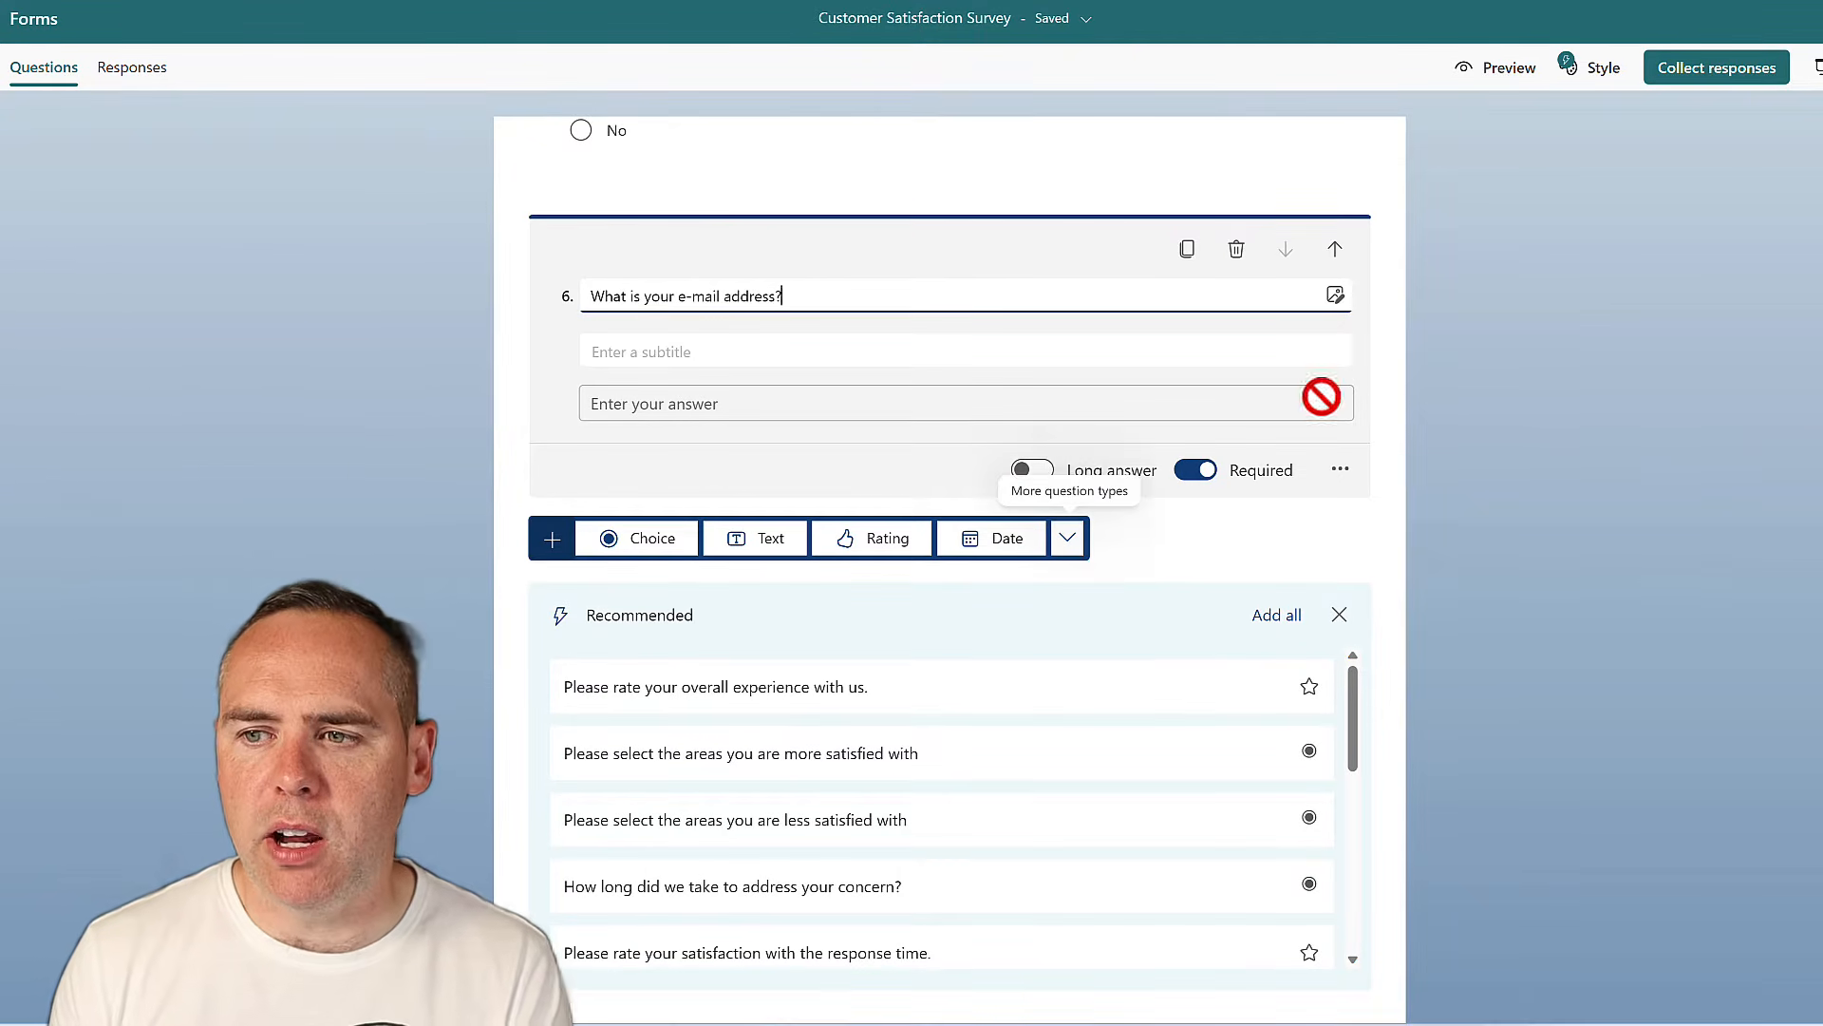
Scroll back up the survey toward question 5
scroll(1310, 409, up, 3)
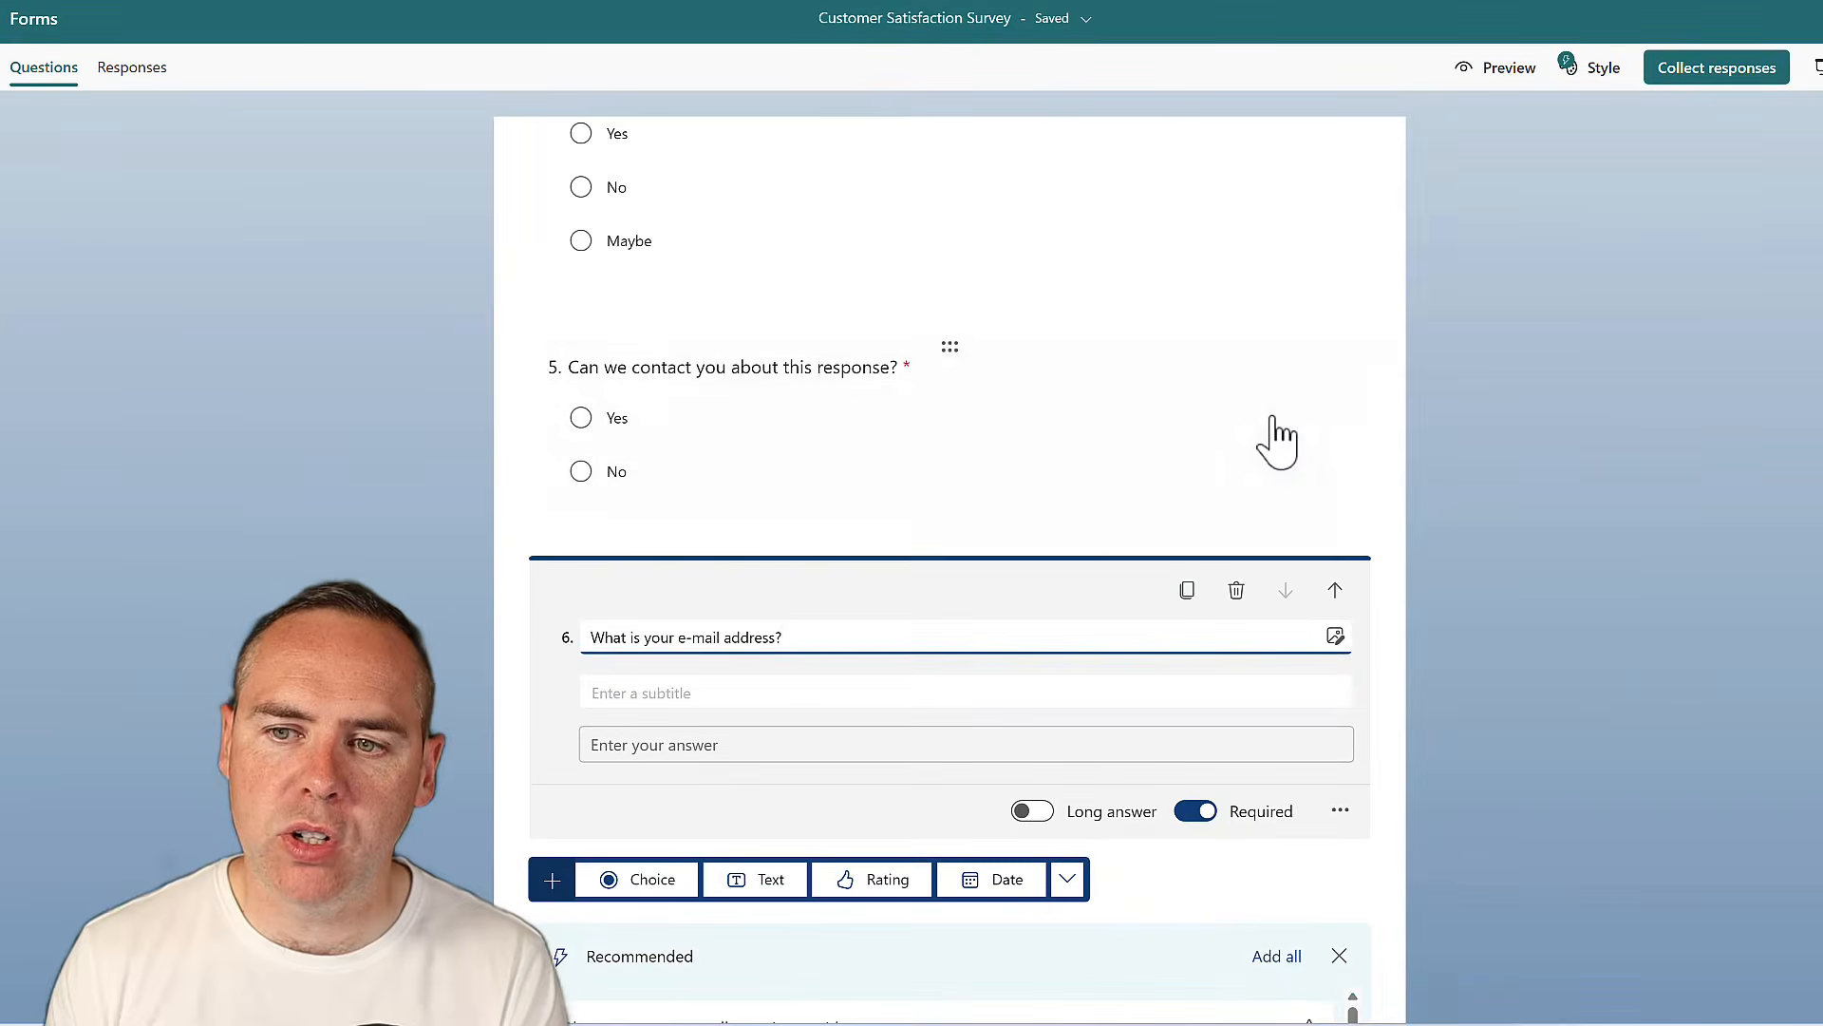
Set branching on question 5: Yes goes to question 6 (e-mail), No goes to End of the form
click(1277, 439)
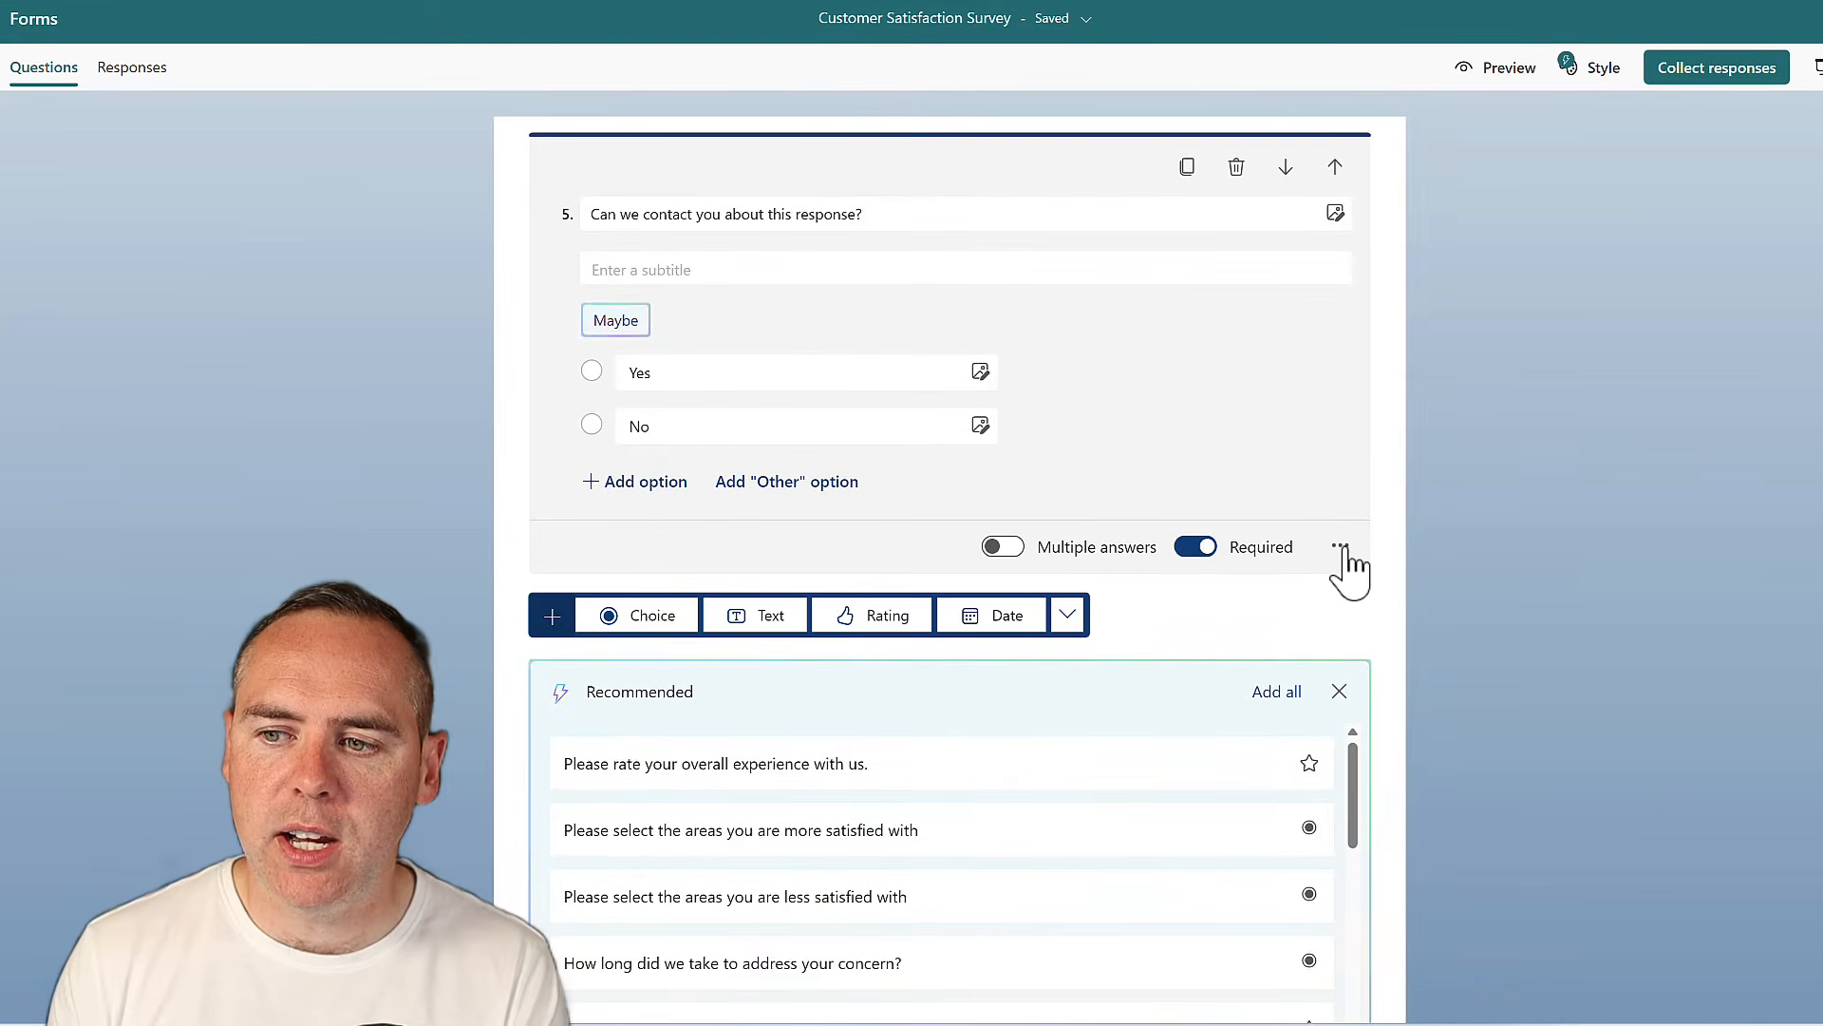
click(1341, 549)
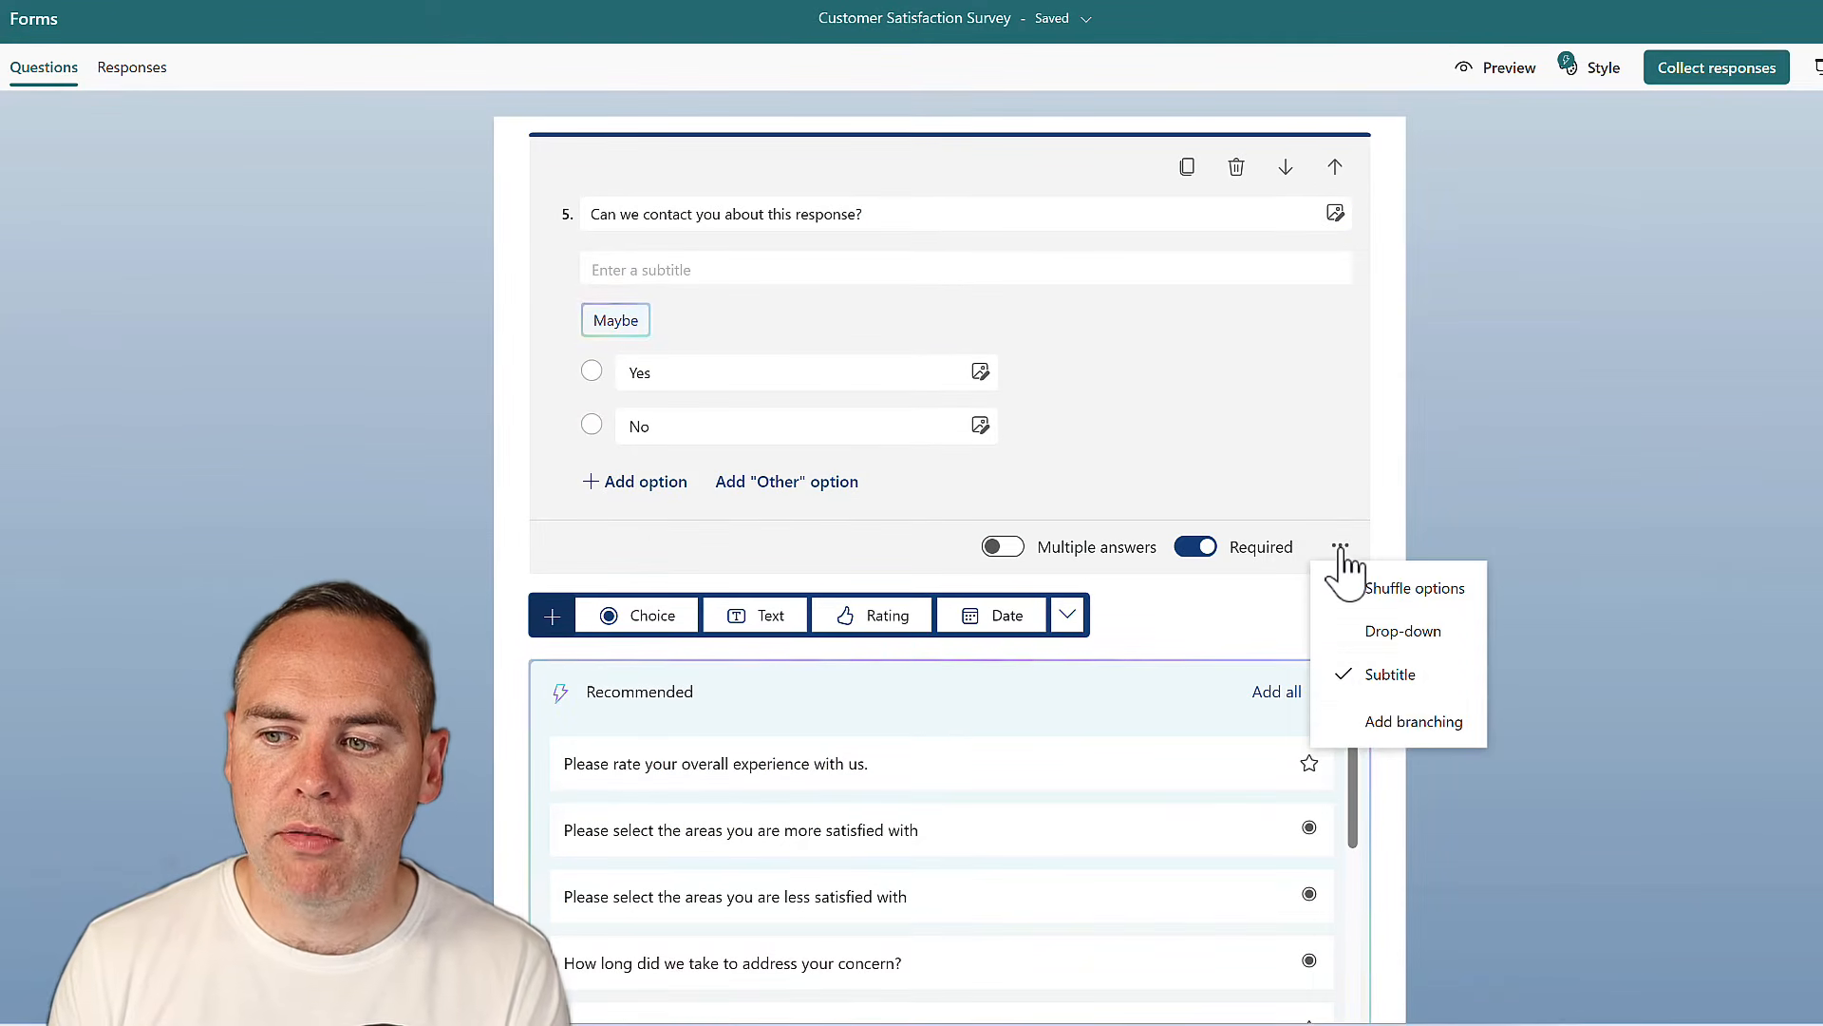
click(1424, 731)
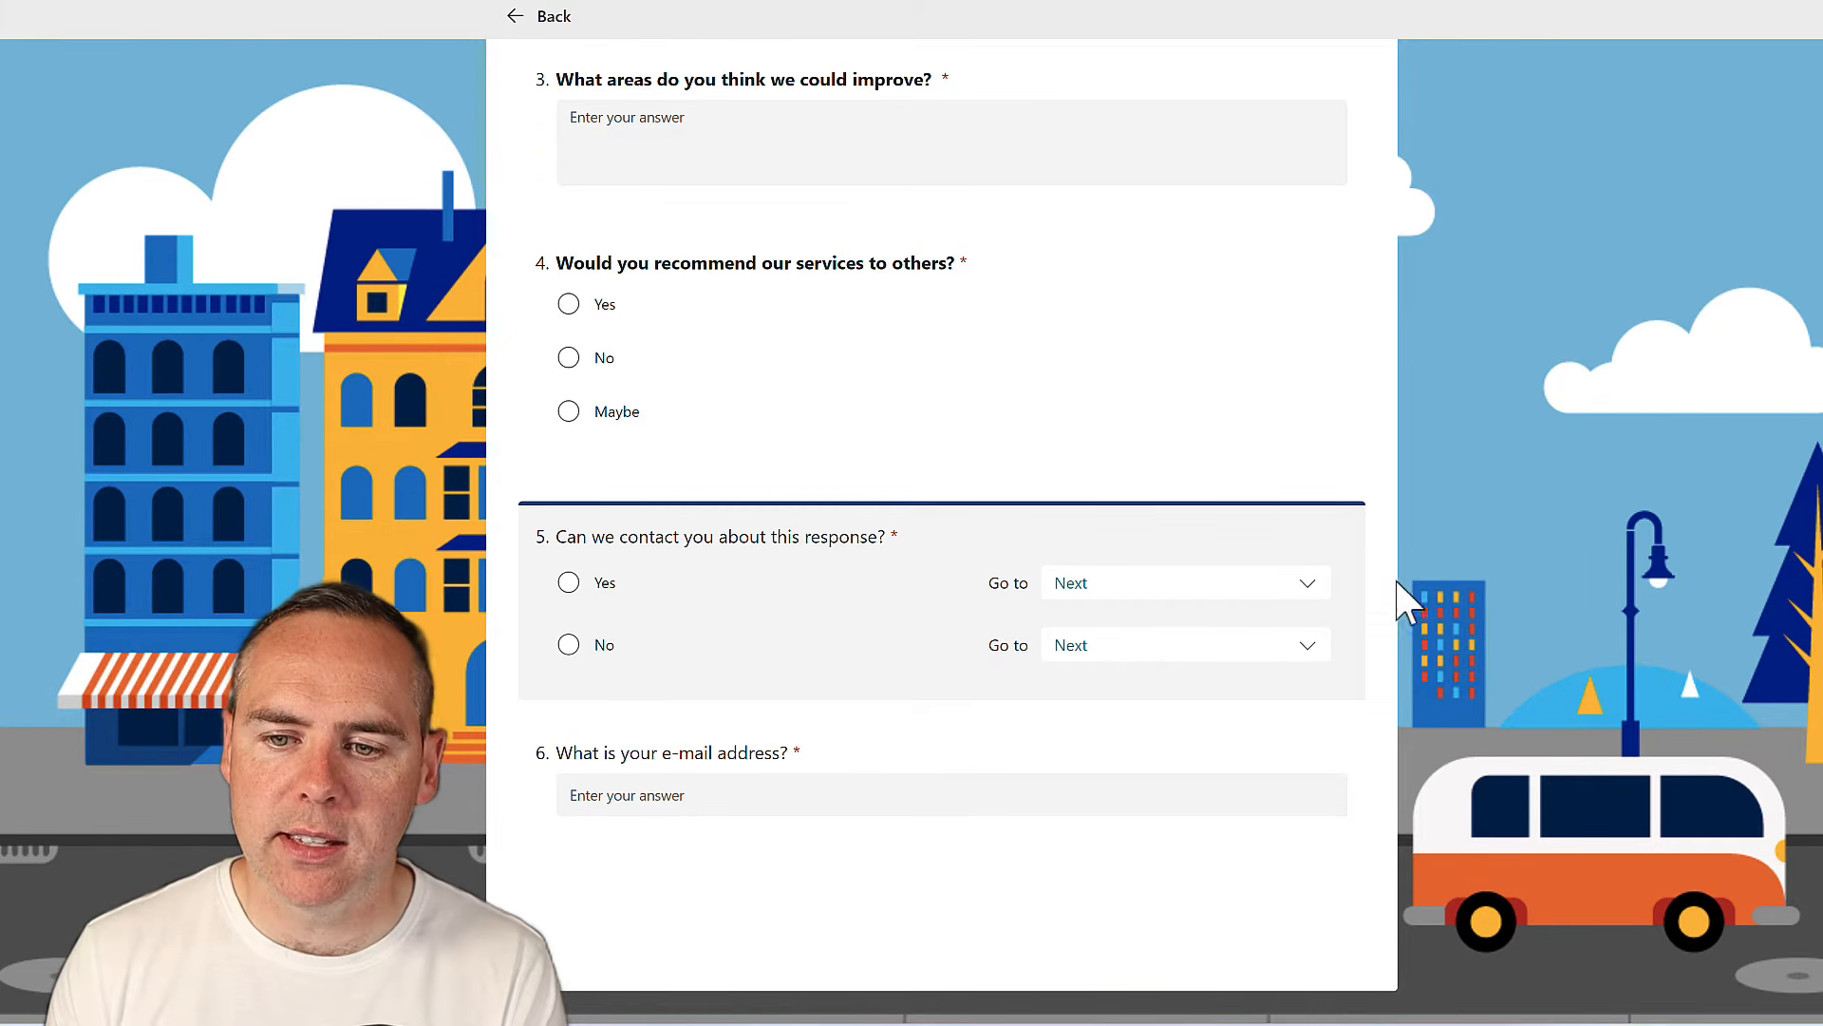
click(1268, 583)
scroll(1235, 855, down, 1)
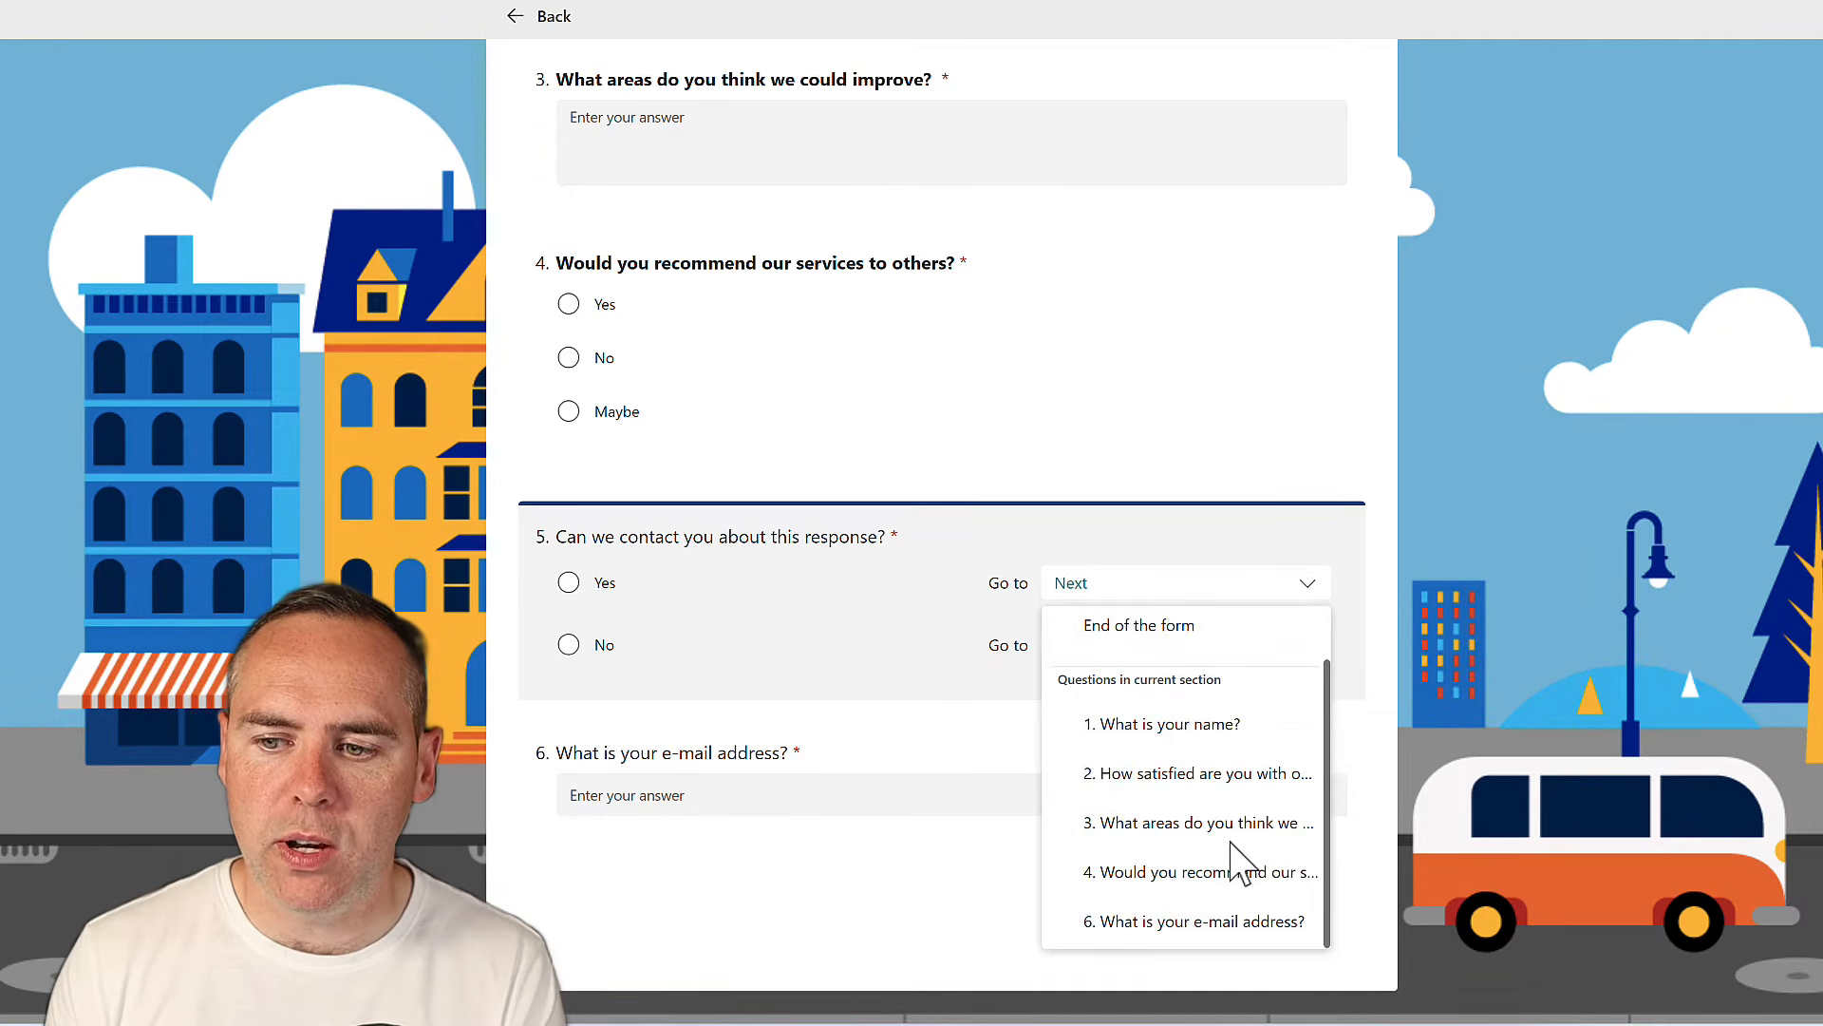
click(1234, 923)
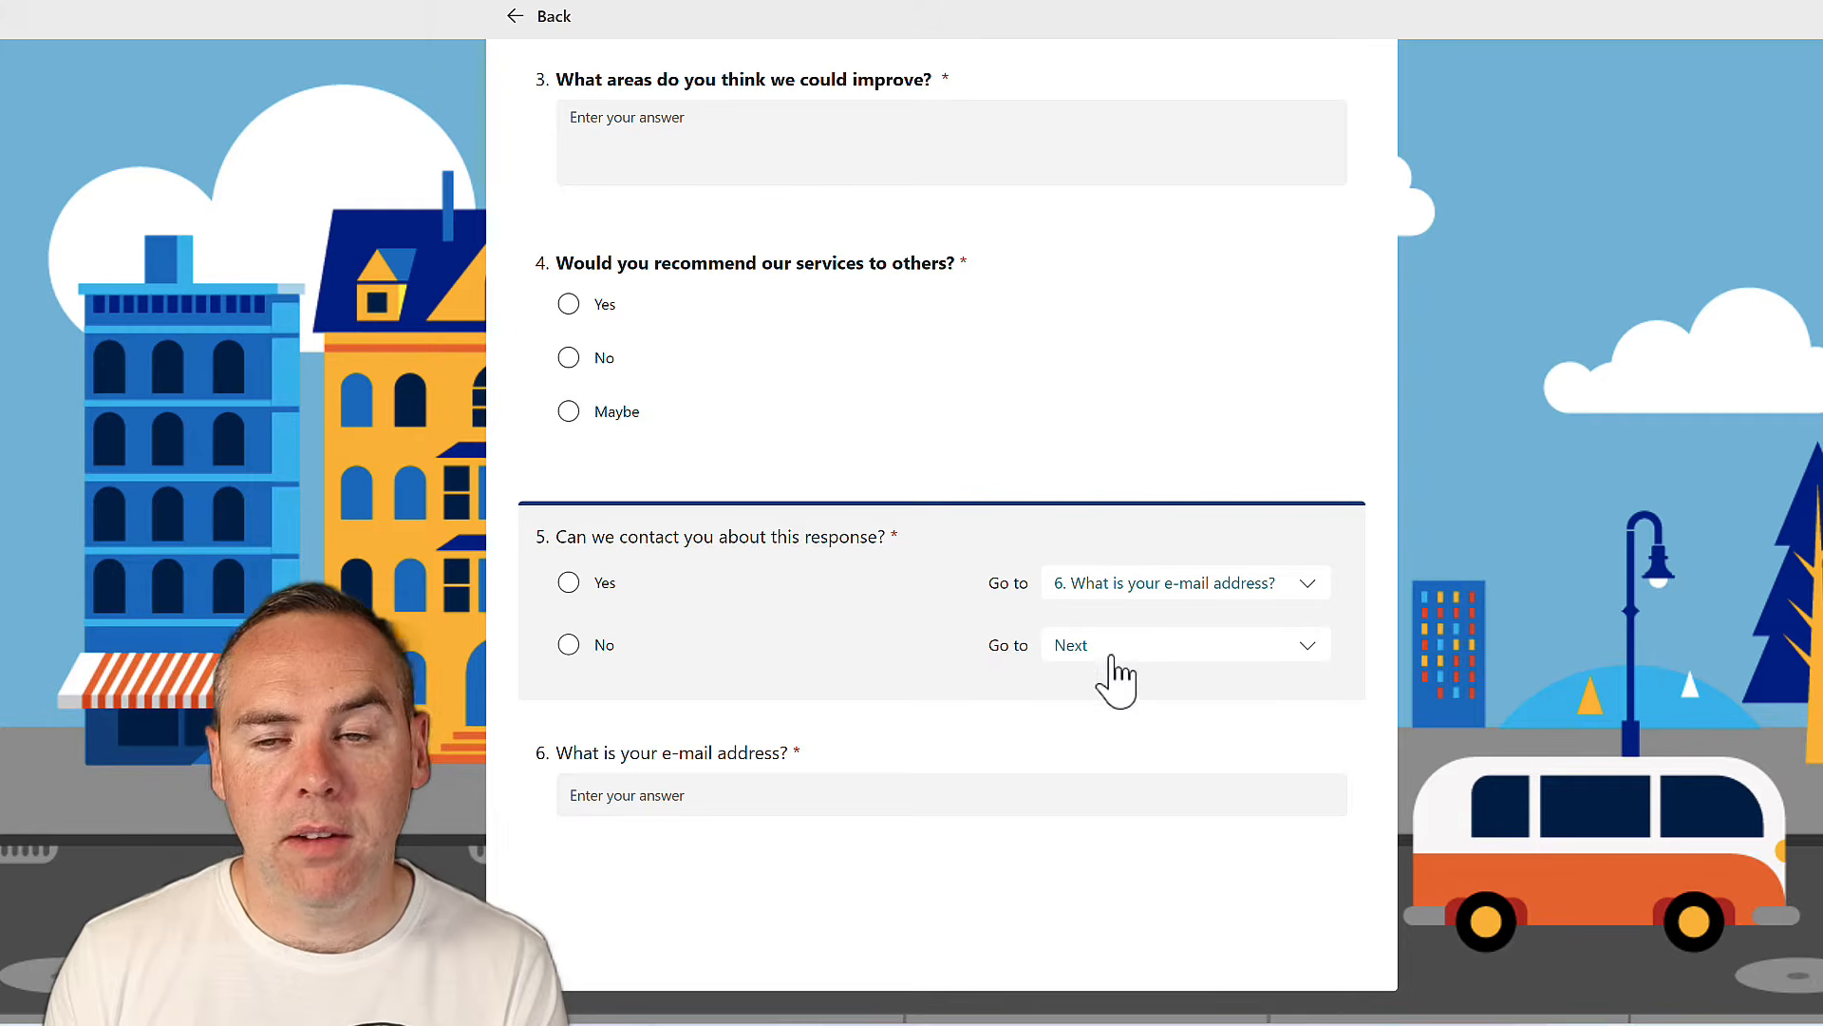
click(1169, 650)
scroll(1195, 827, down, 1)
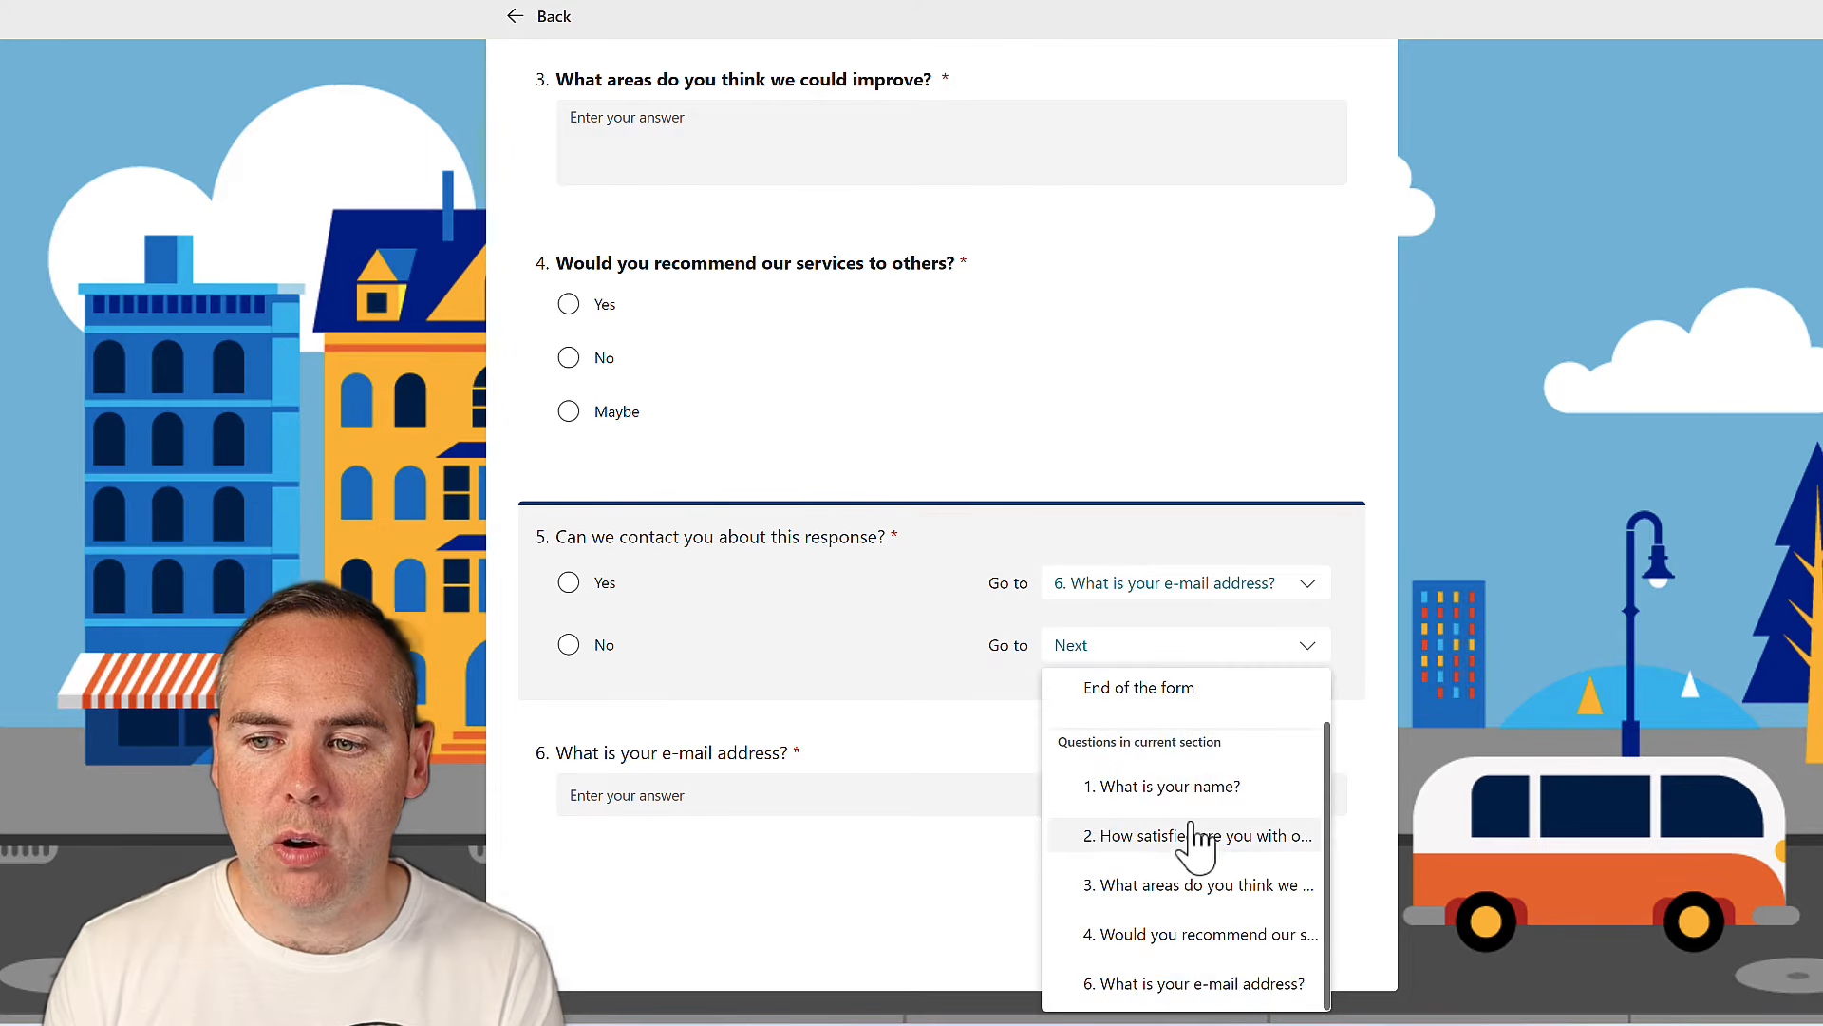
click(1158, 691)
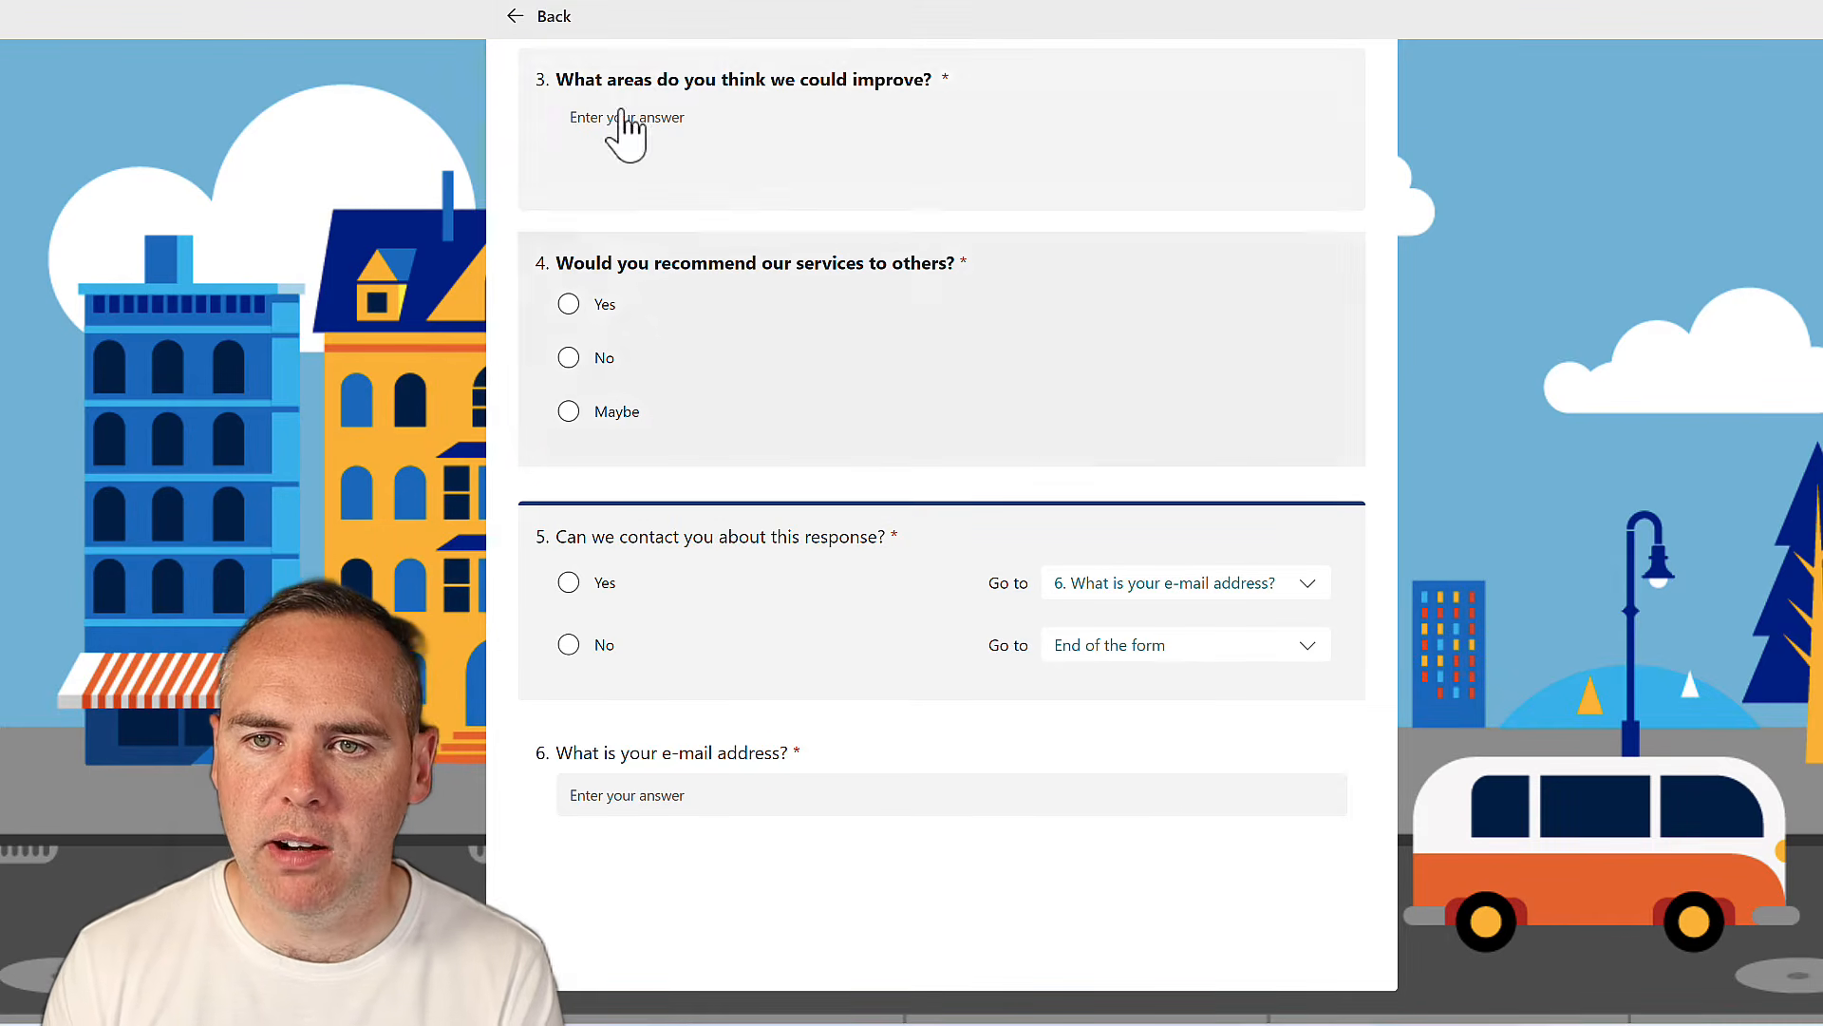
click(556, 21)
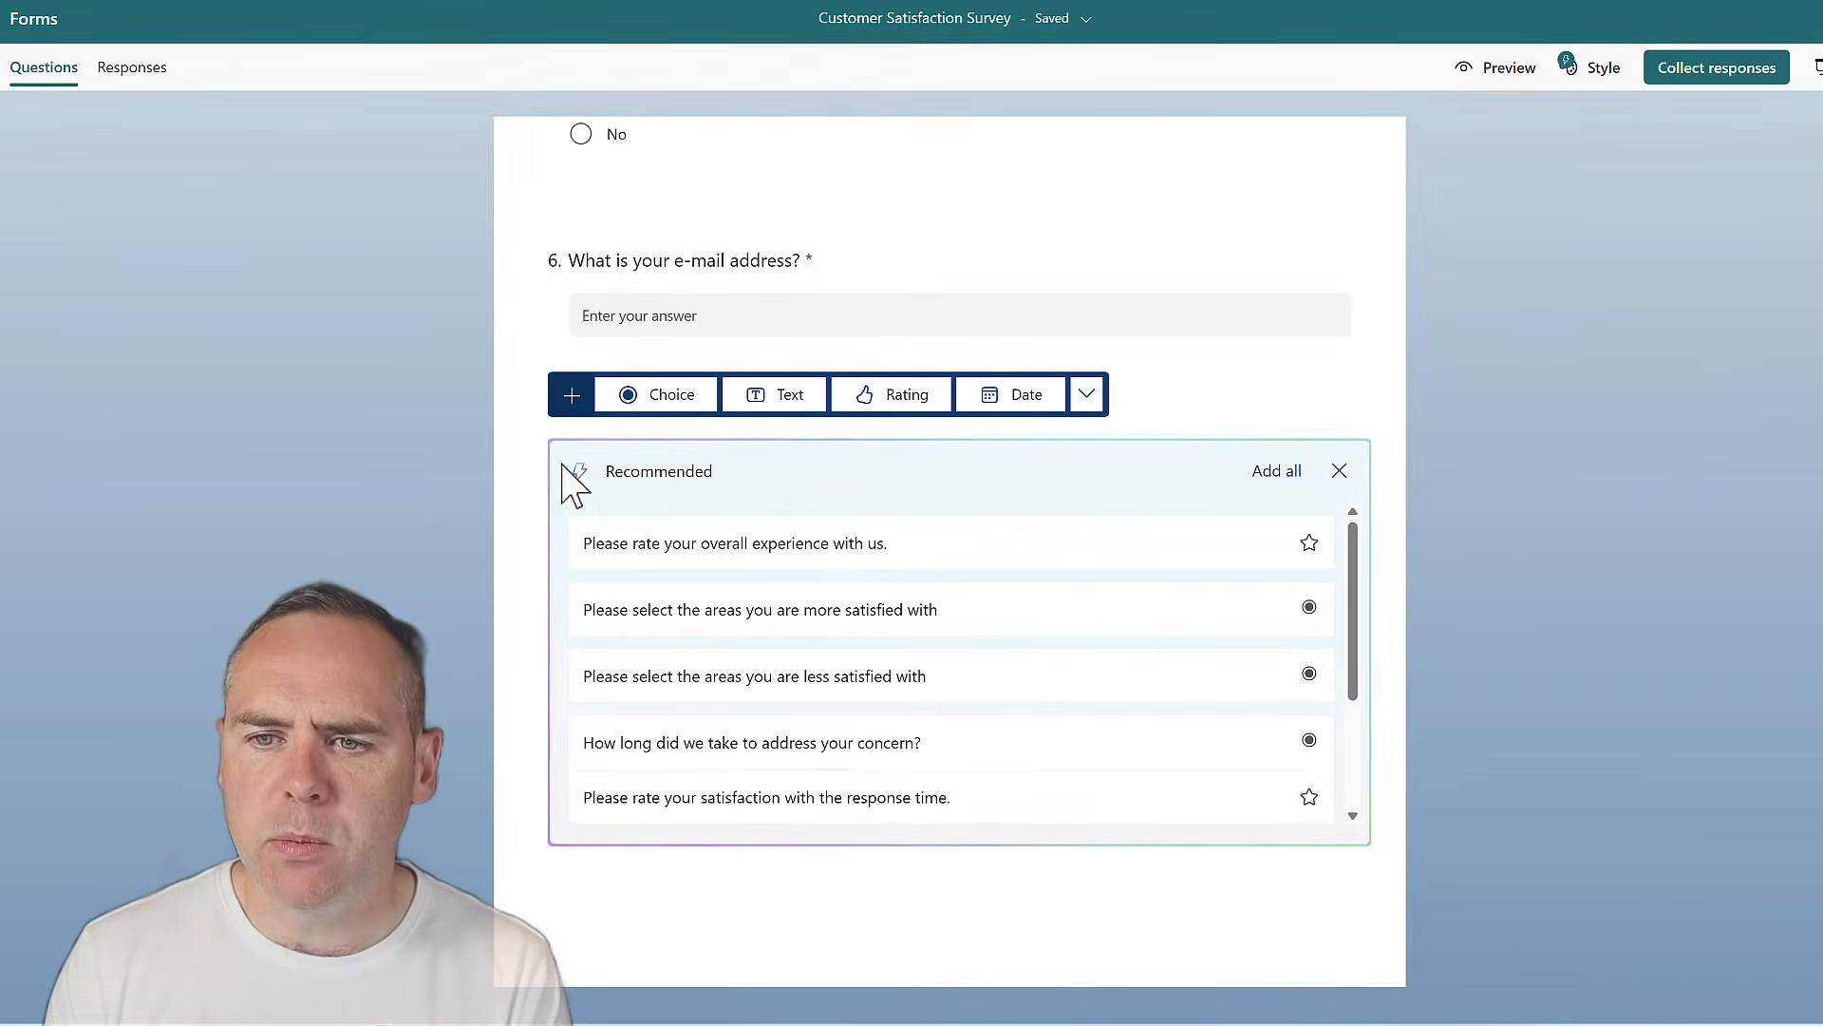
Open the respondent preview of the Customer Satisfaction Survey and view its welcome page
scroll(1436, 482, up, 5)
scroll(1425, 465, up, 10)
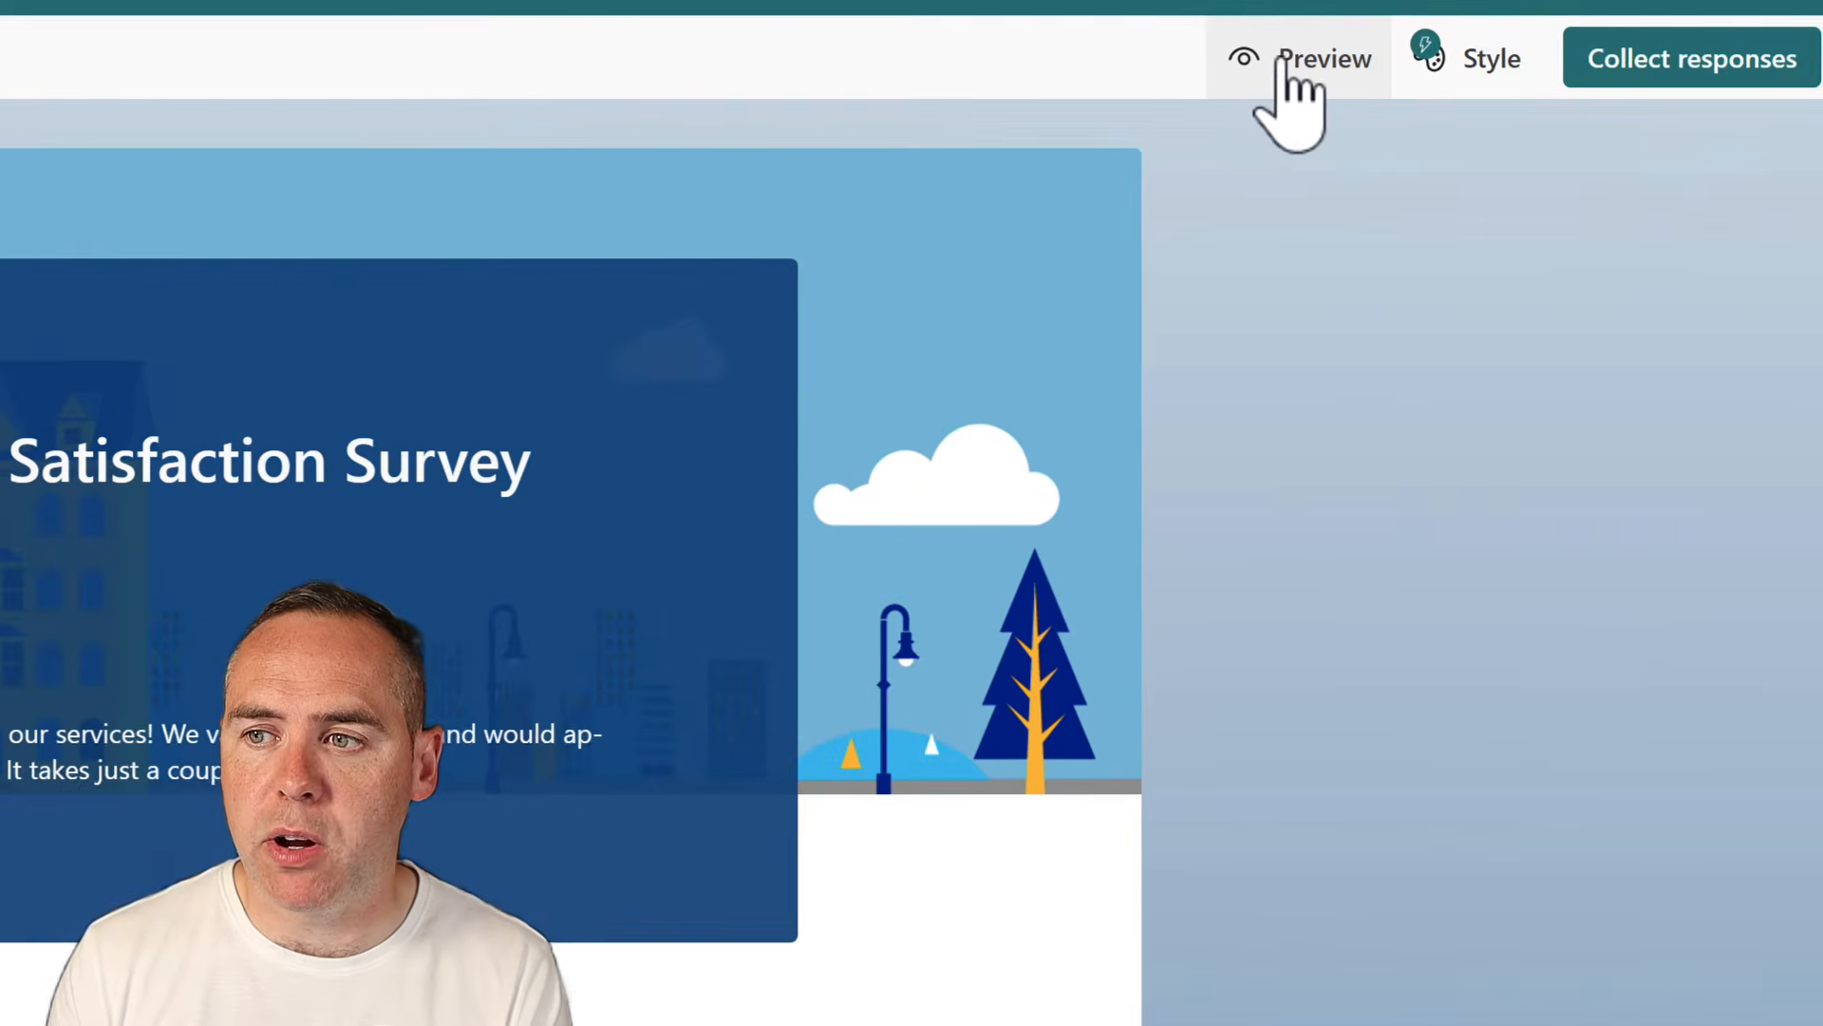
click(1491, 69)
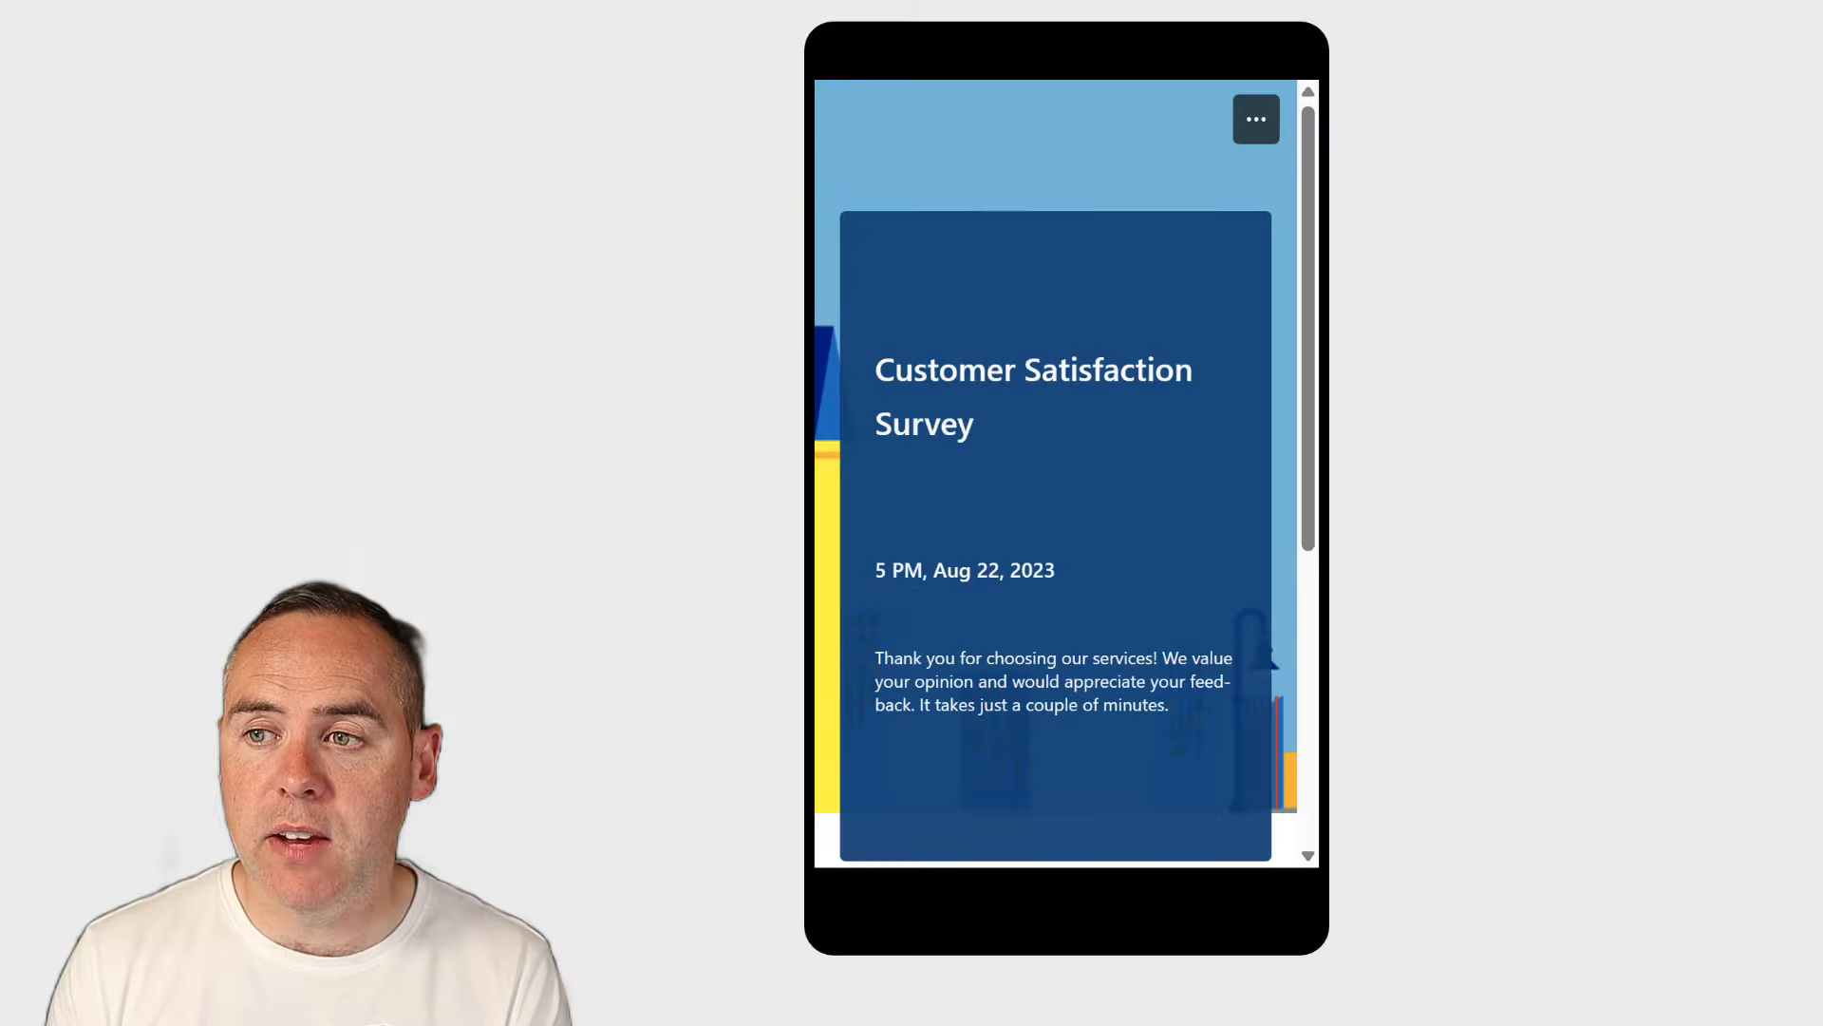
scroll(1211, 283, down, 2)
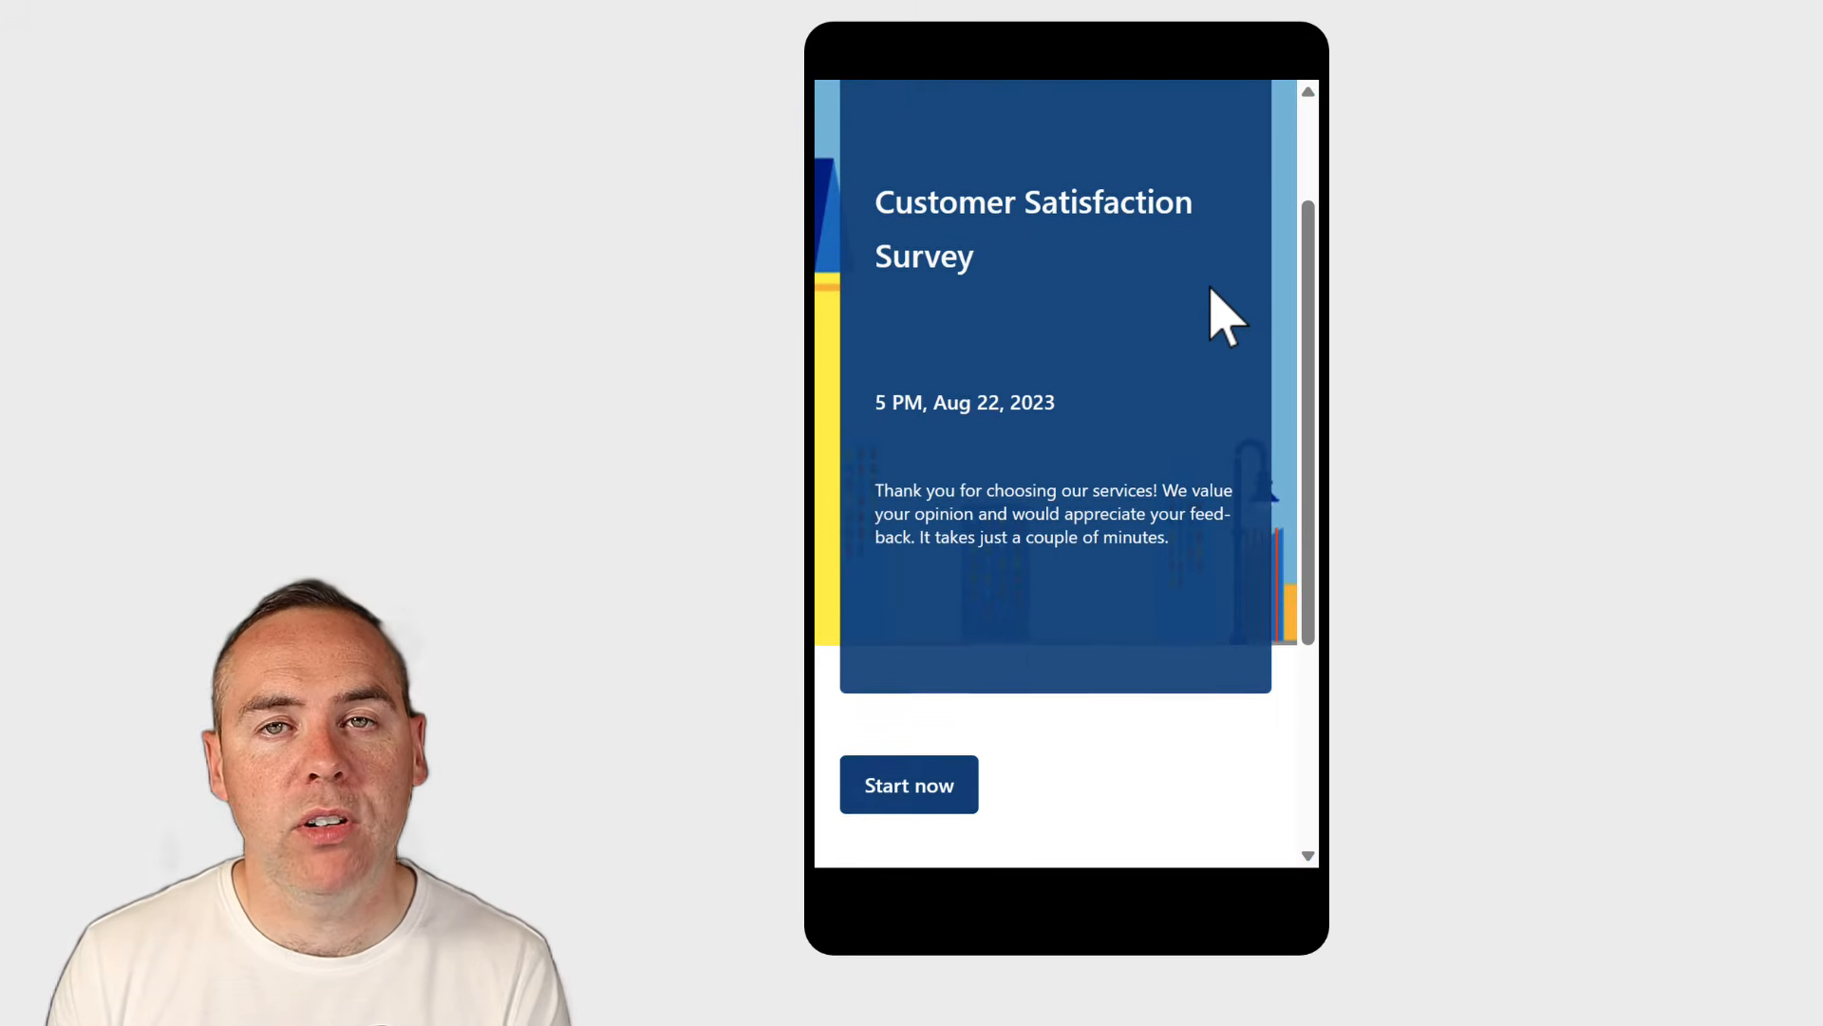
scroll(1213, 288, up, 2)
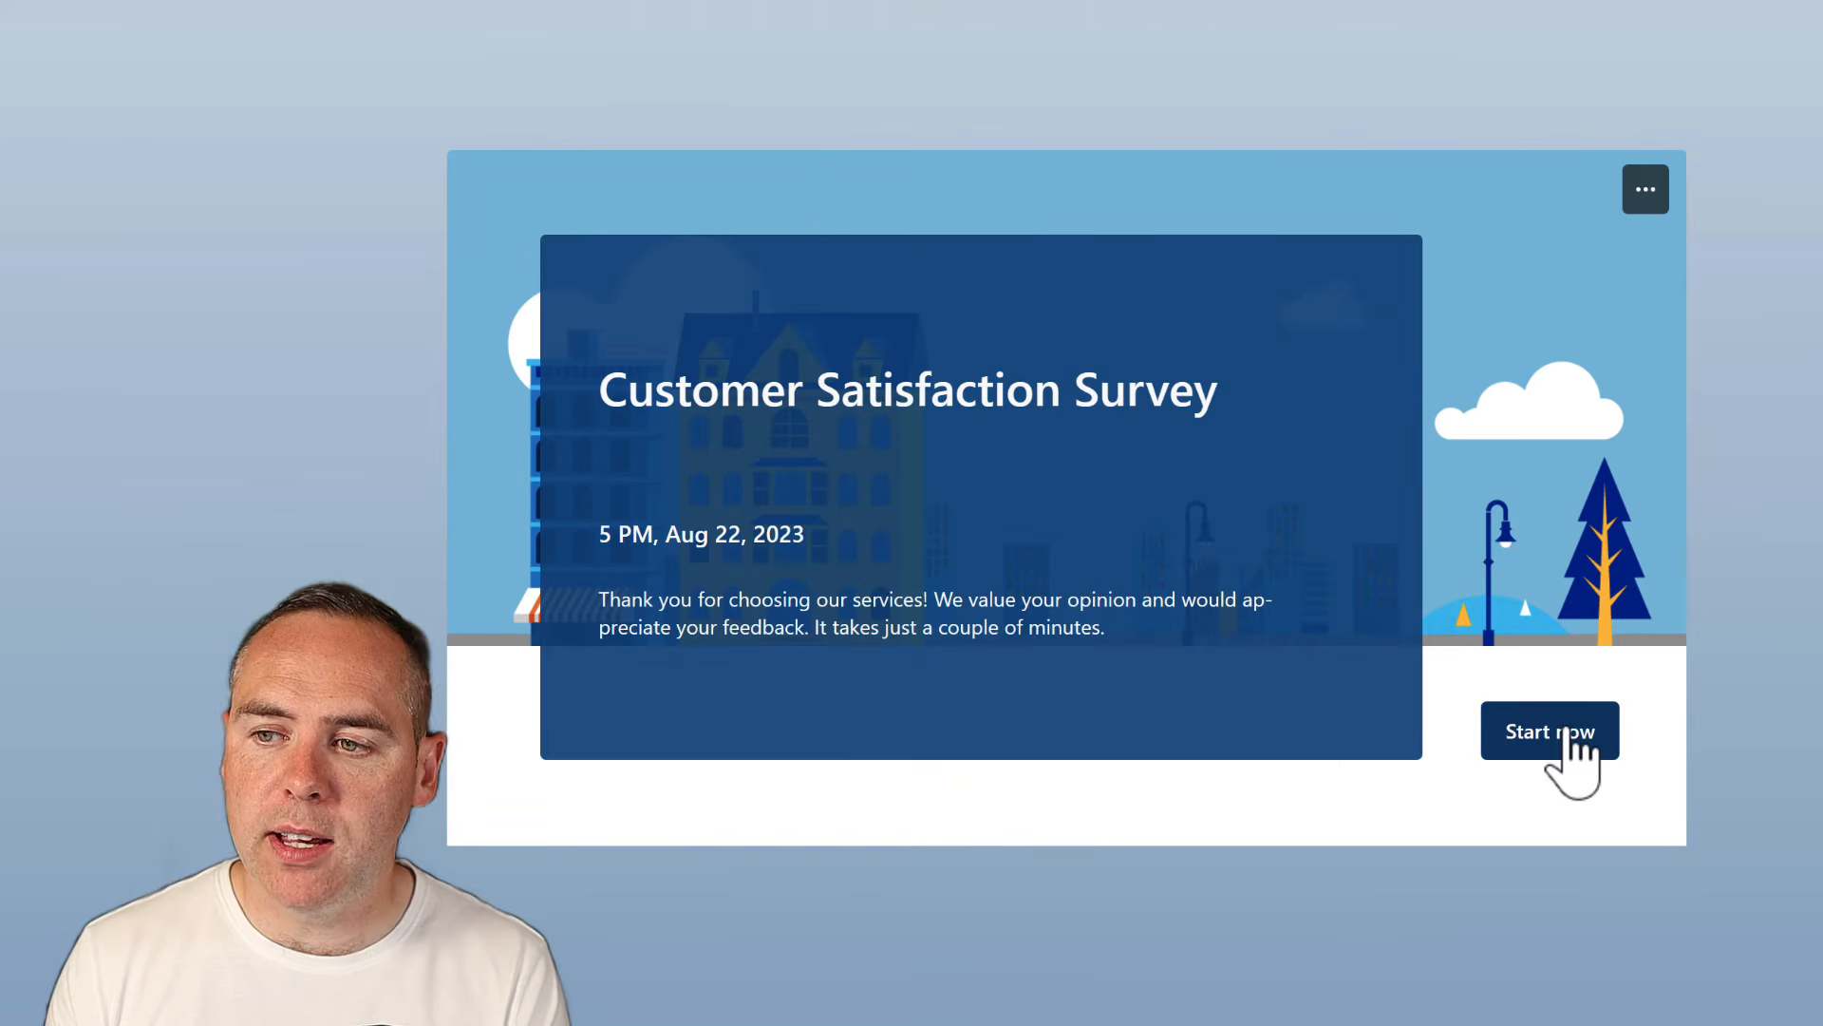
Start the test response, enter a name, and rate Customer Rep Very satisfied, Product Selection Very dissatisfied
click(1565, 733)
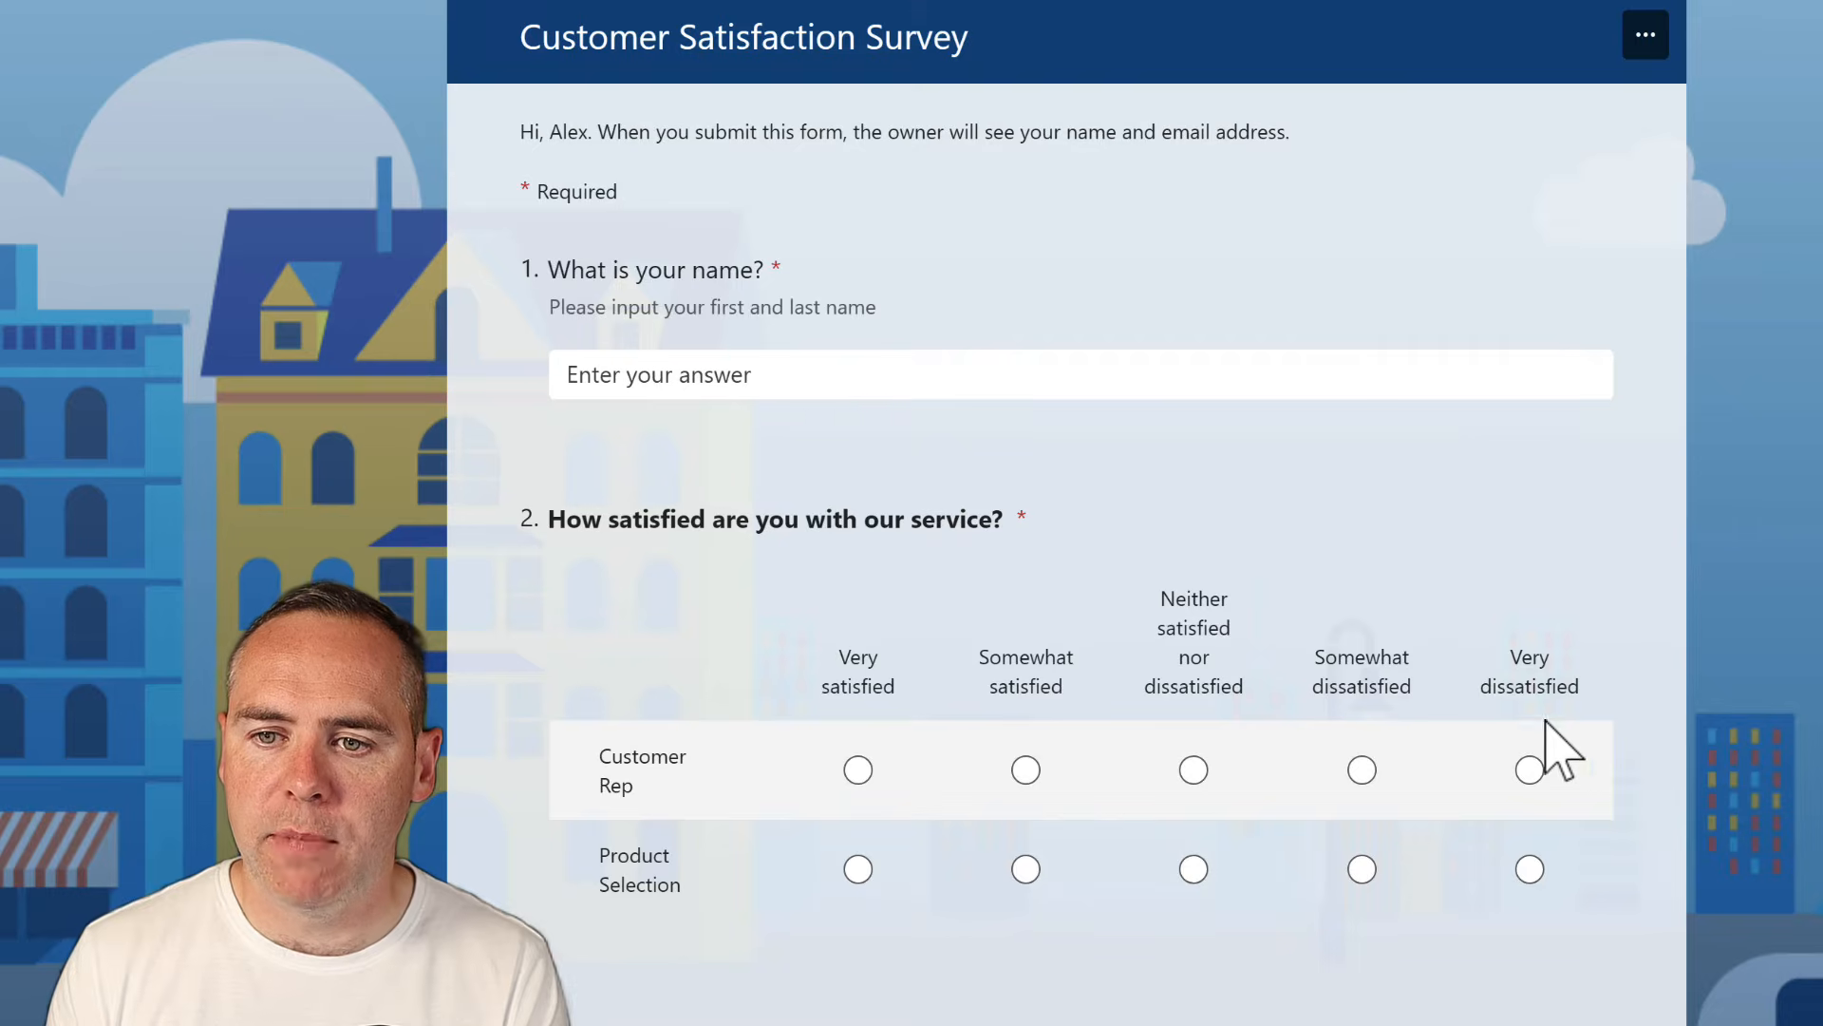
click(848, 393)
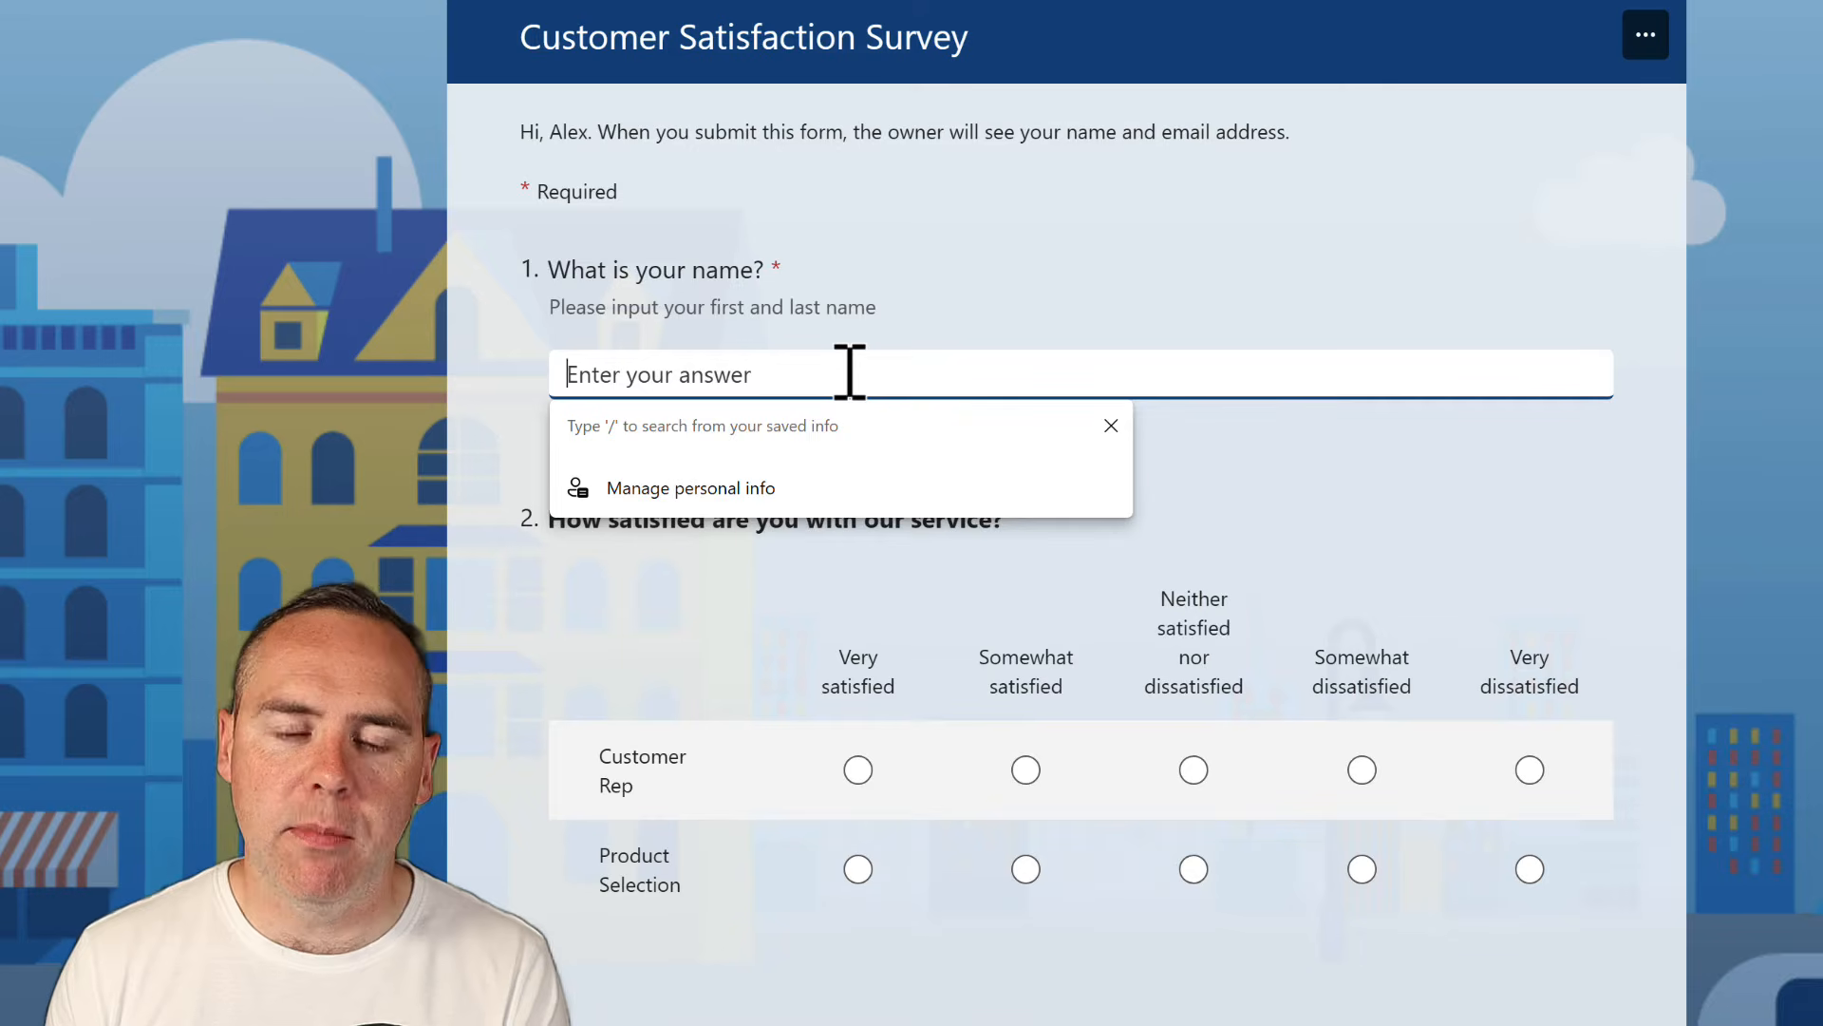
text(Joe Bloggs)
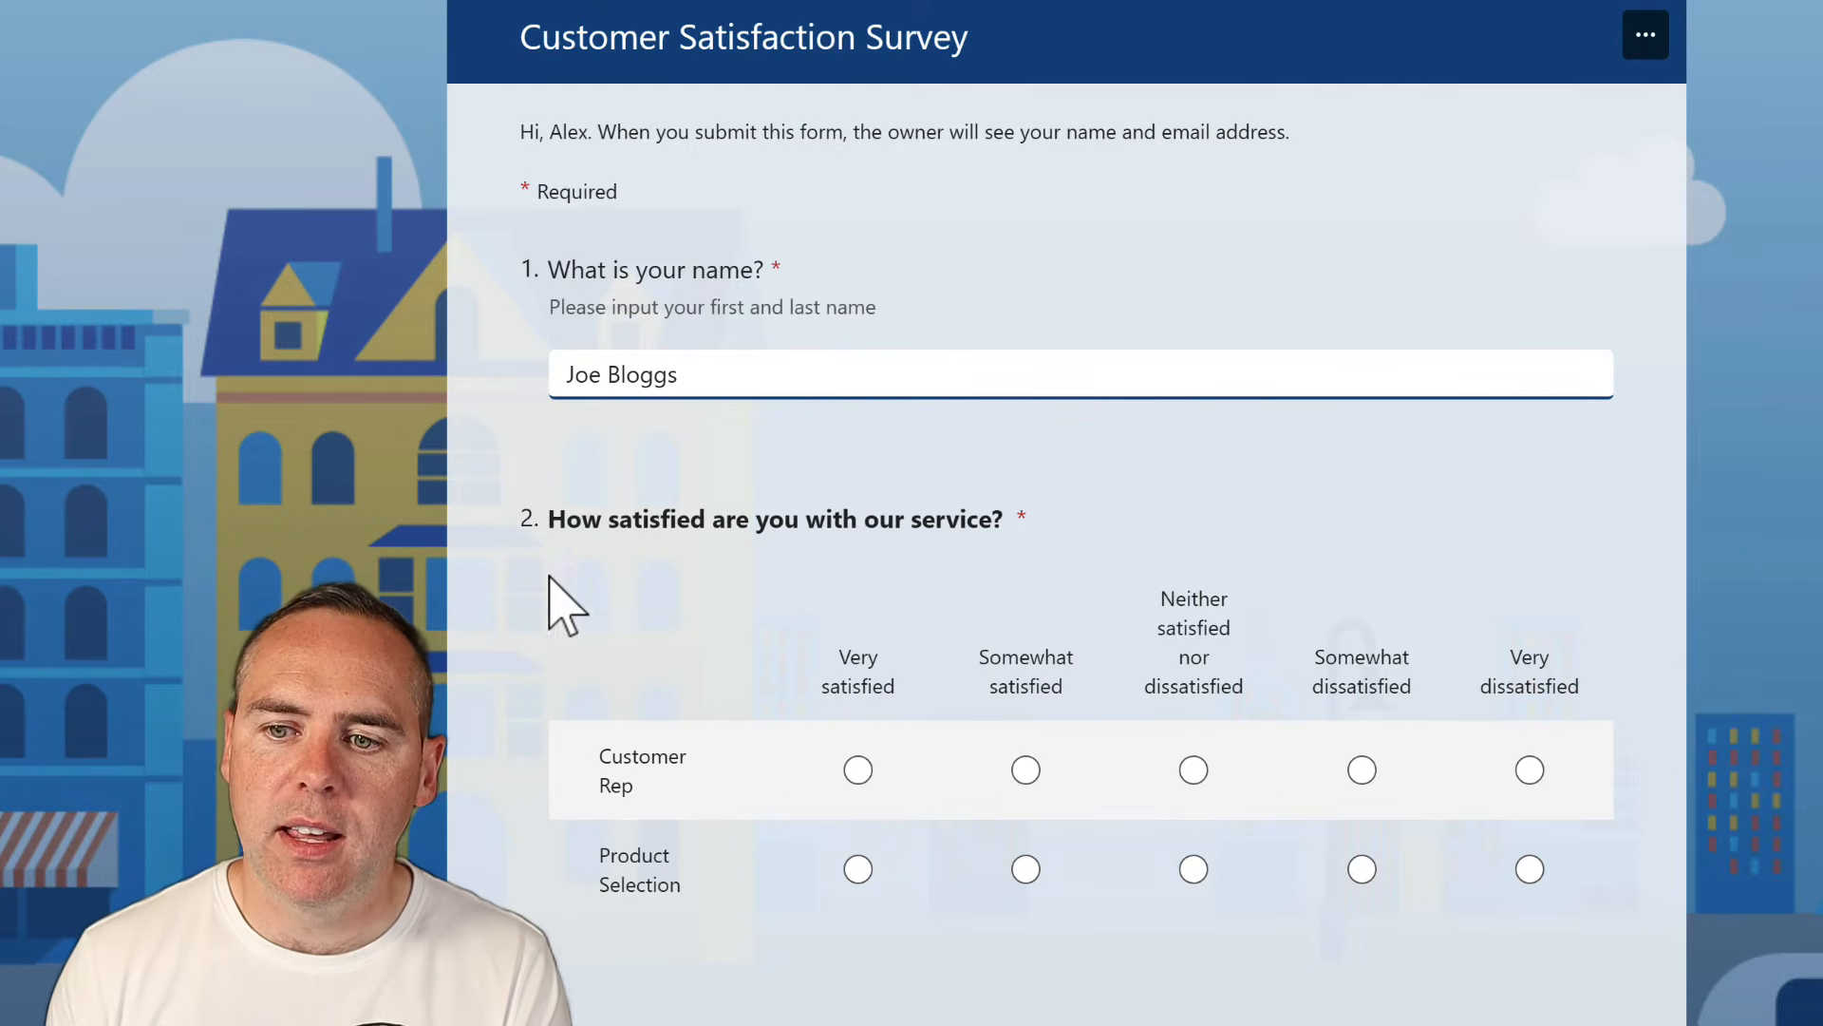
scroll(456, 617, down, 1)
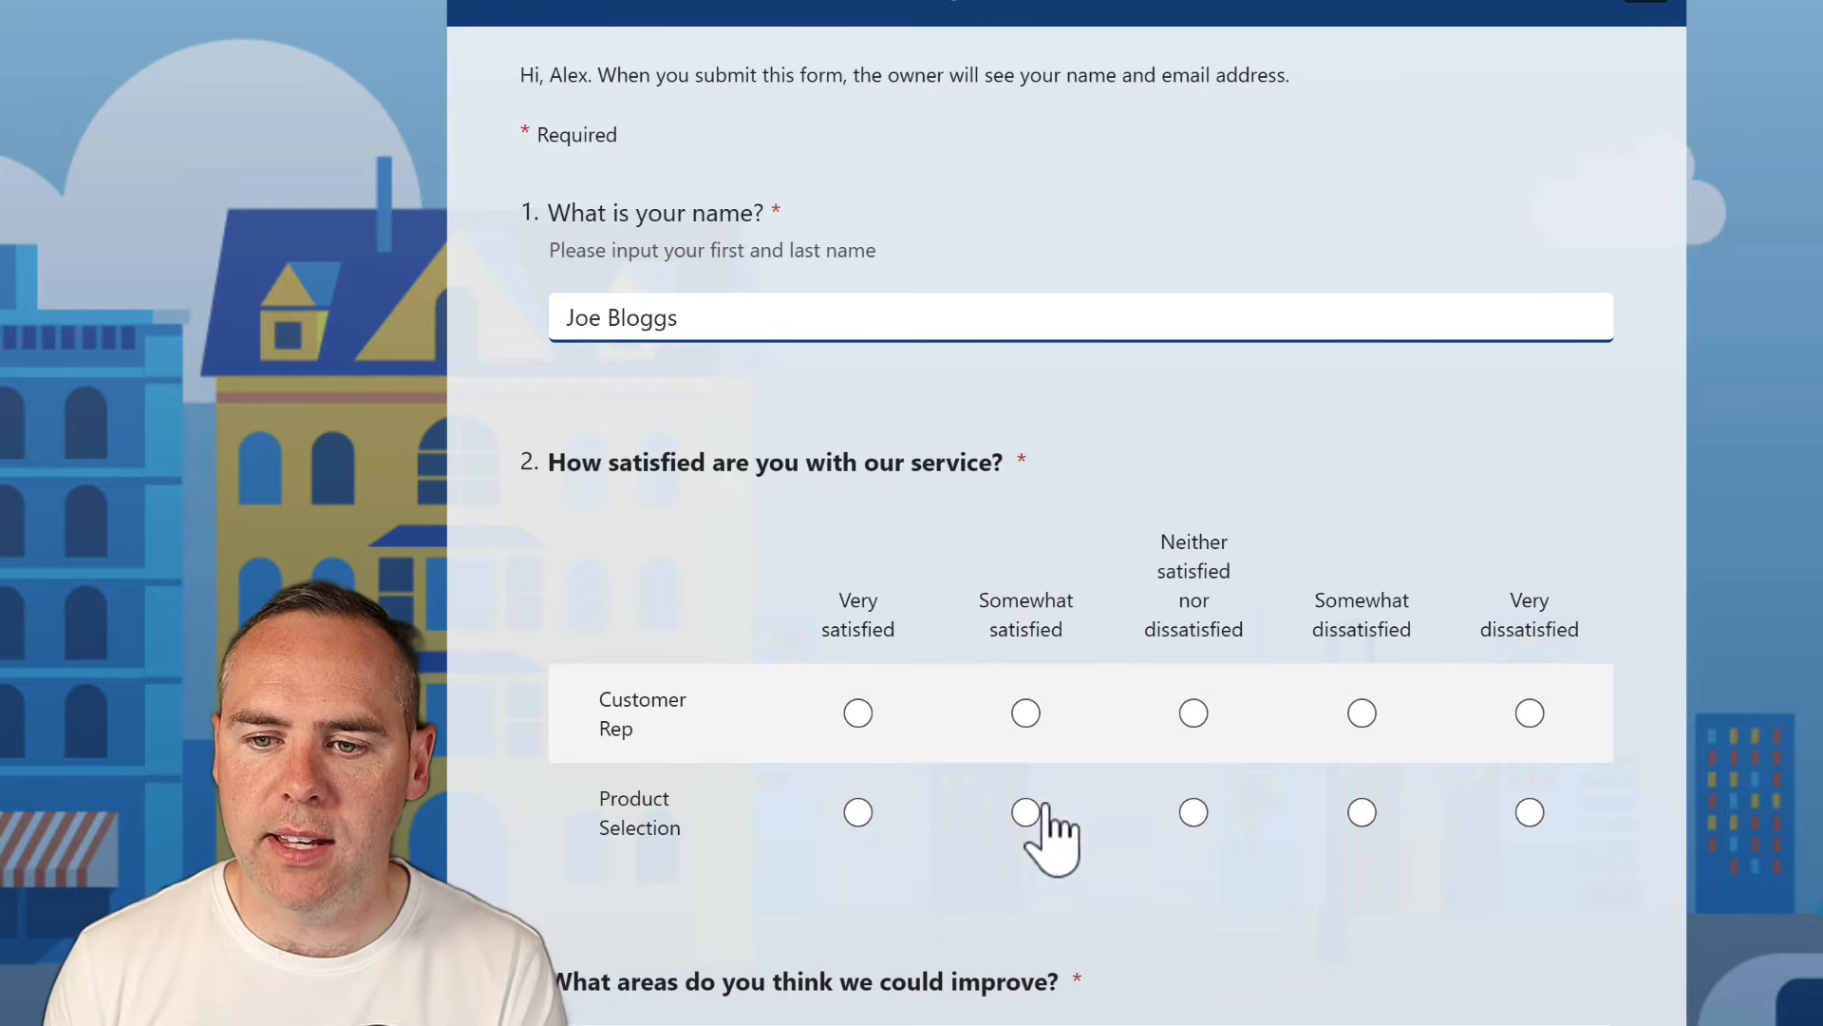
click(861, 719)
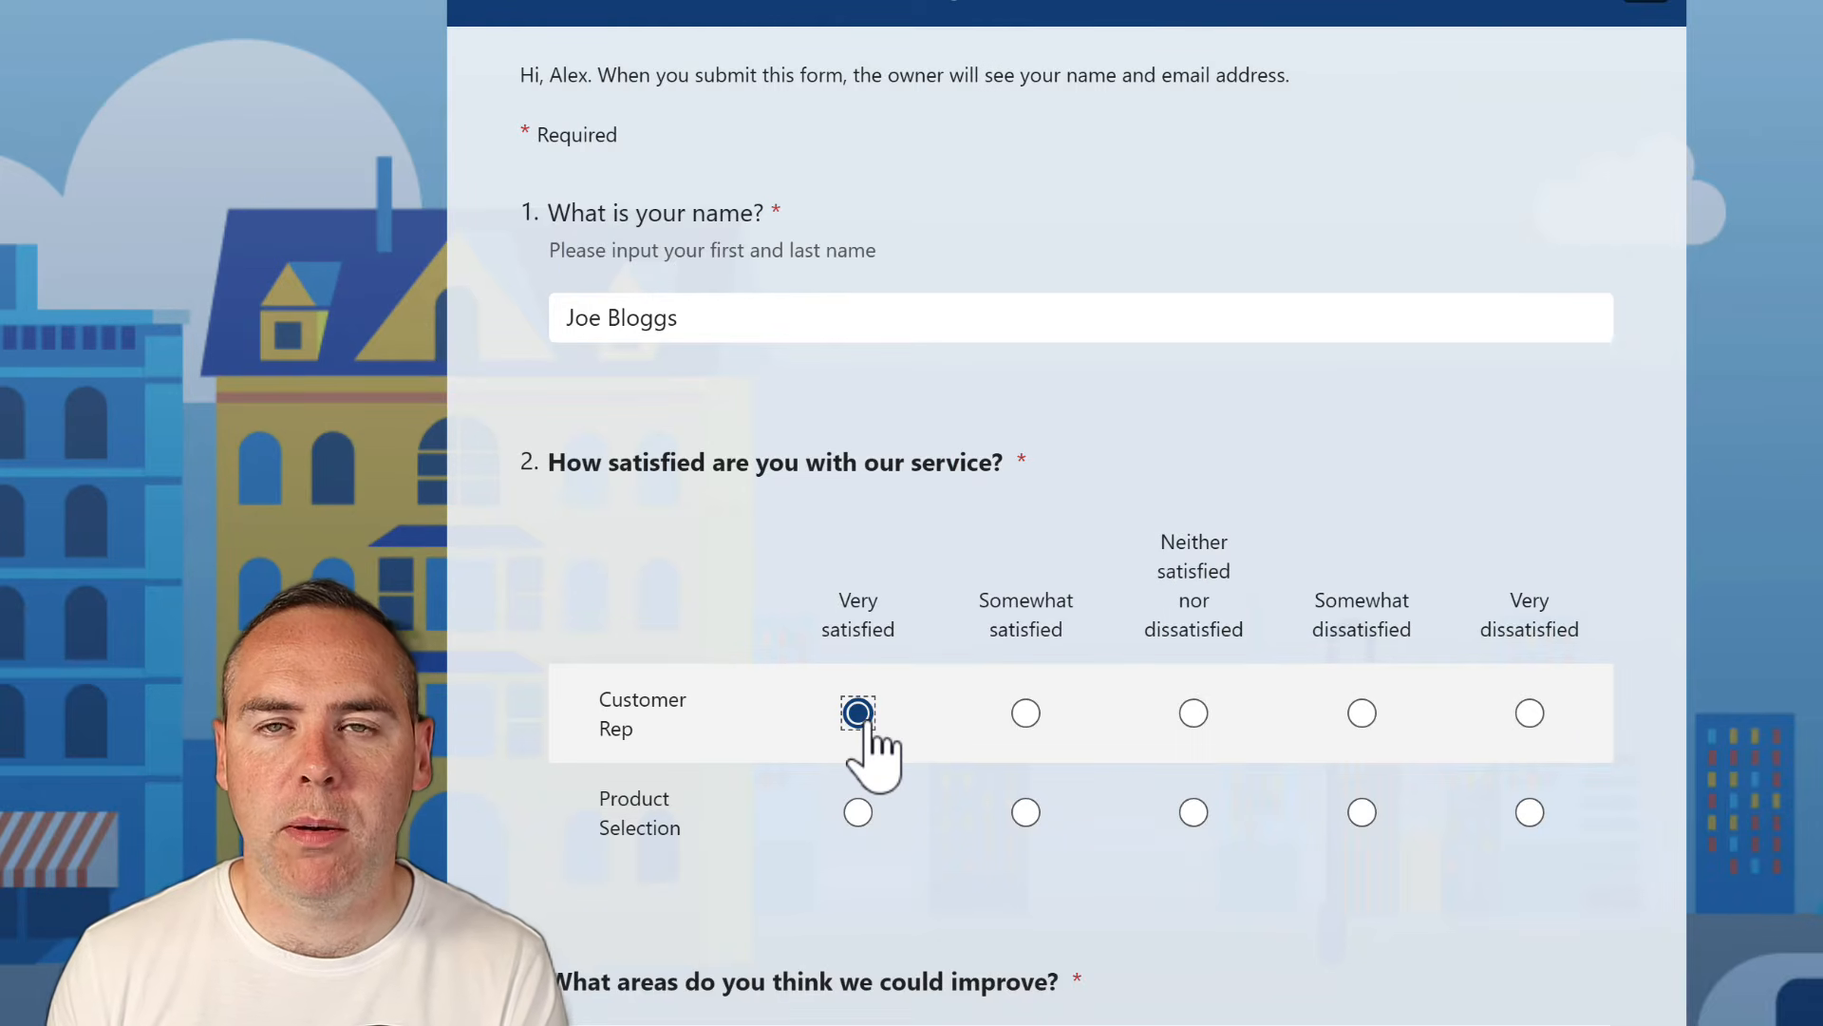
click(1530, 812)
scroll(1045, 751, down, 5)
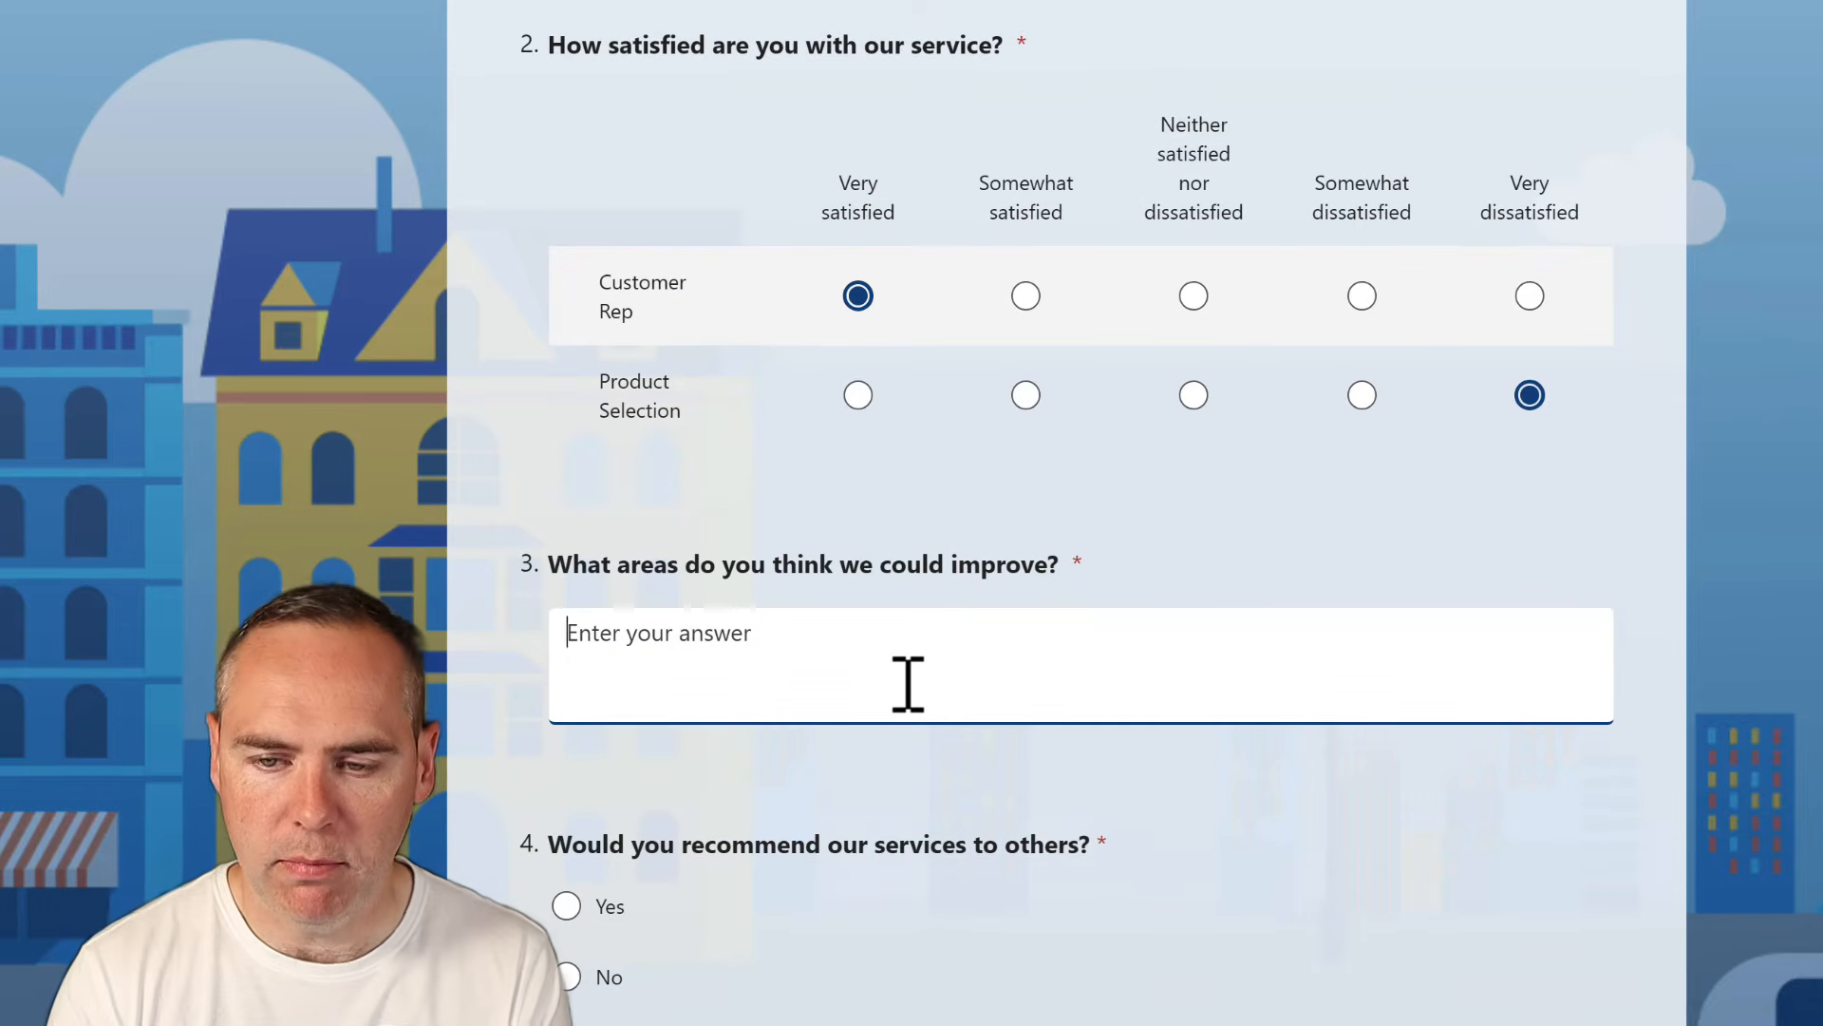
Type 'Mor' for improvements, answer Maybe and Yes, enter an e-mail address, and submit
text(More Products!)
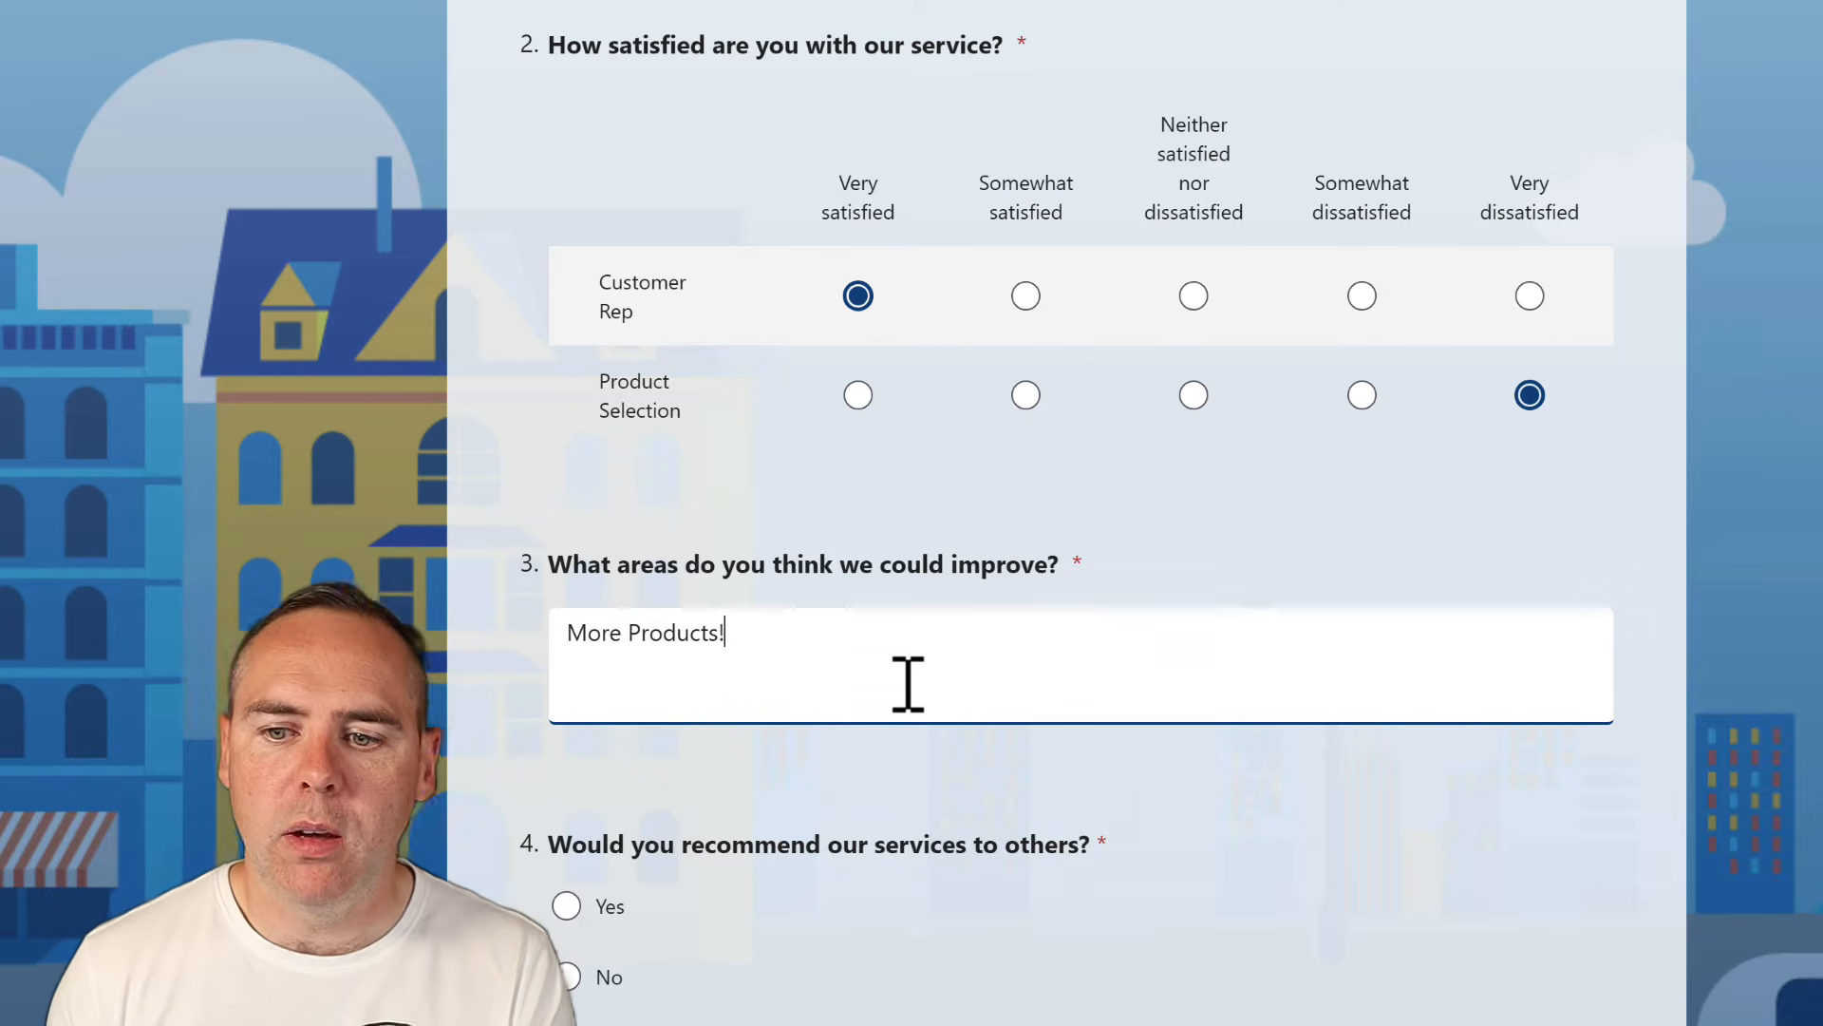
scroll(608, 773, down, 3)
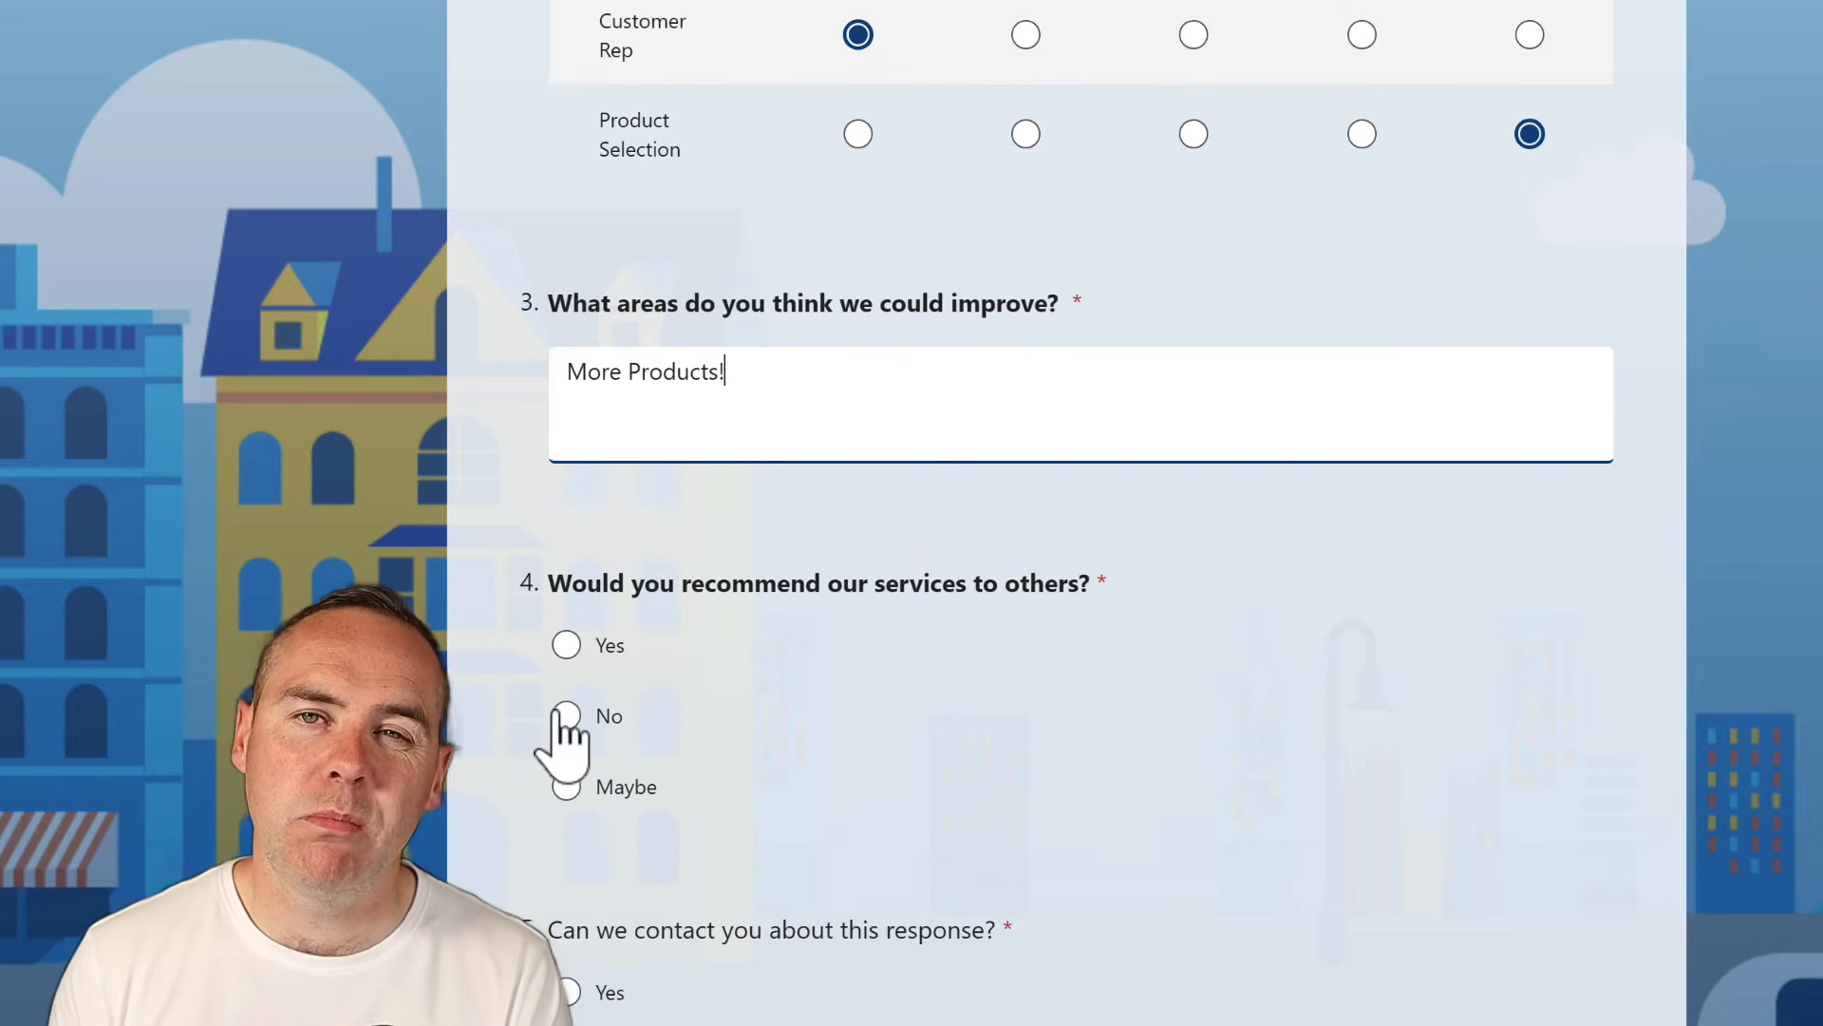
click(566, 787)
scroll(518, 855, down, 3)
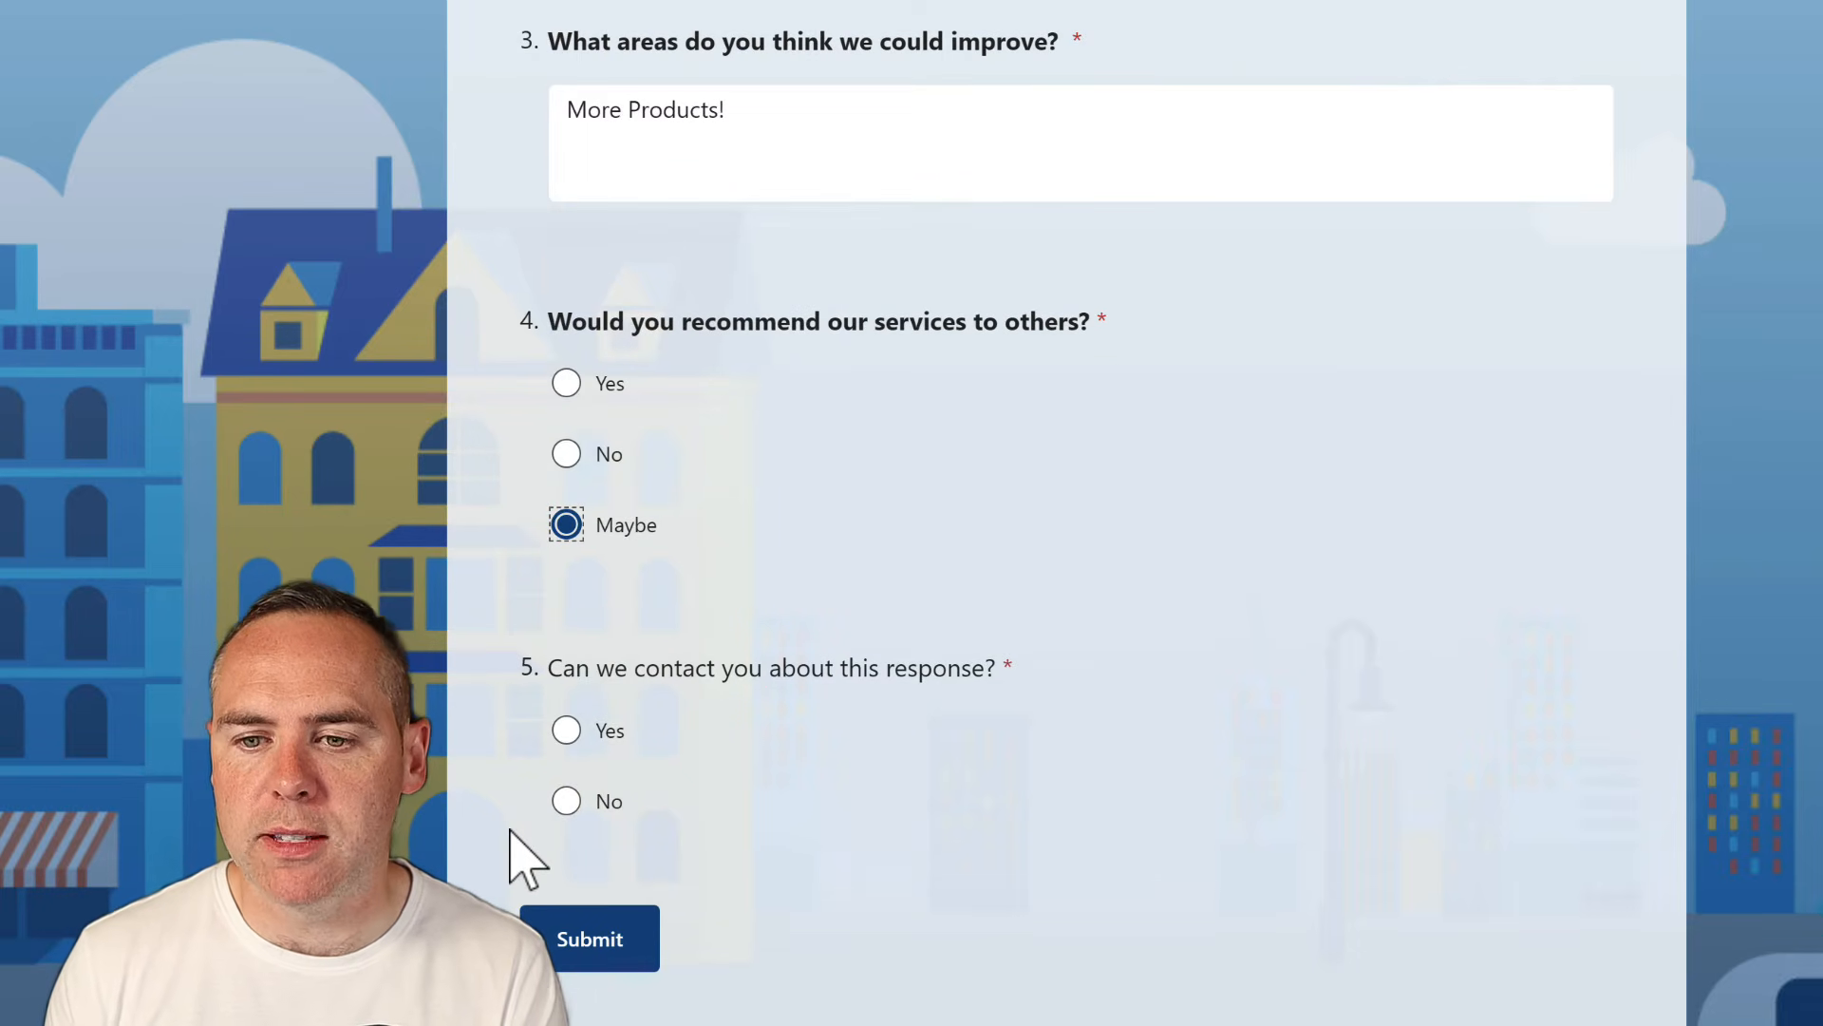
click(566, 804)
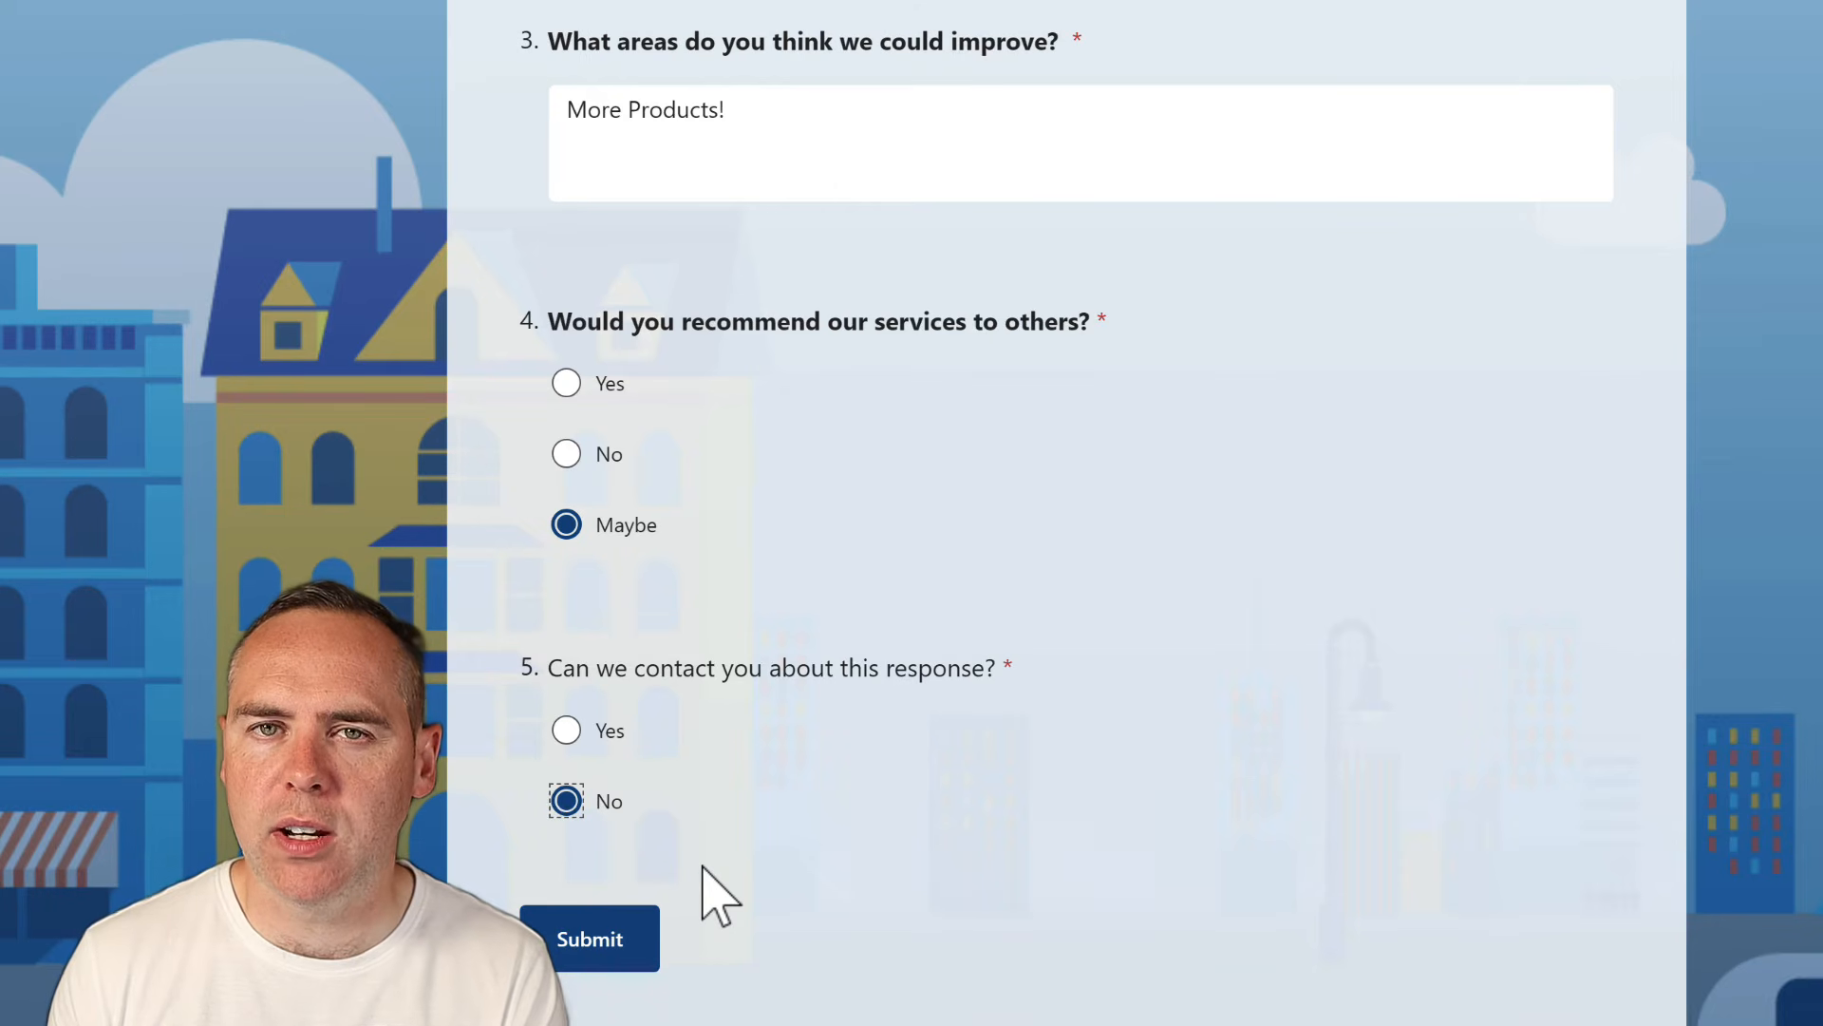
click(566, 733)
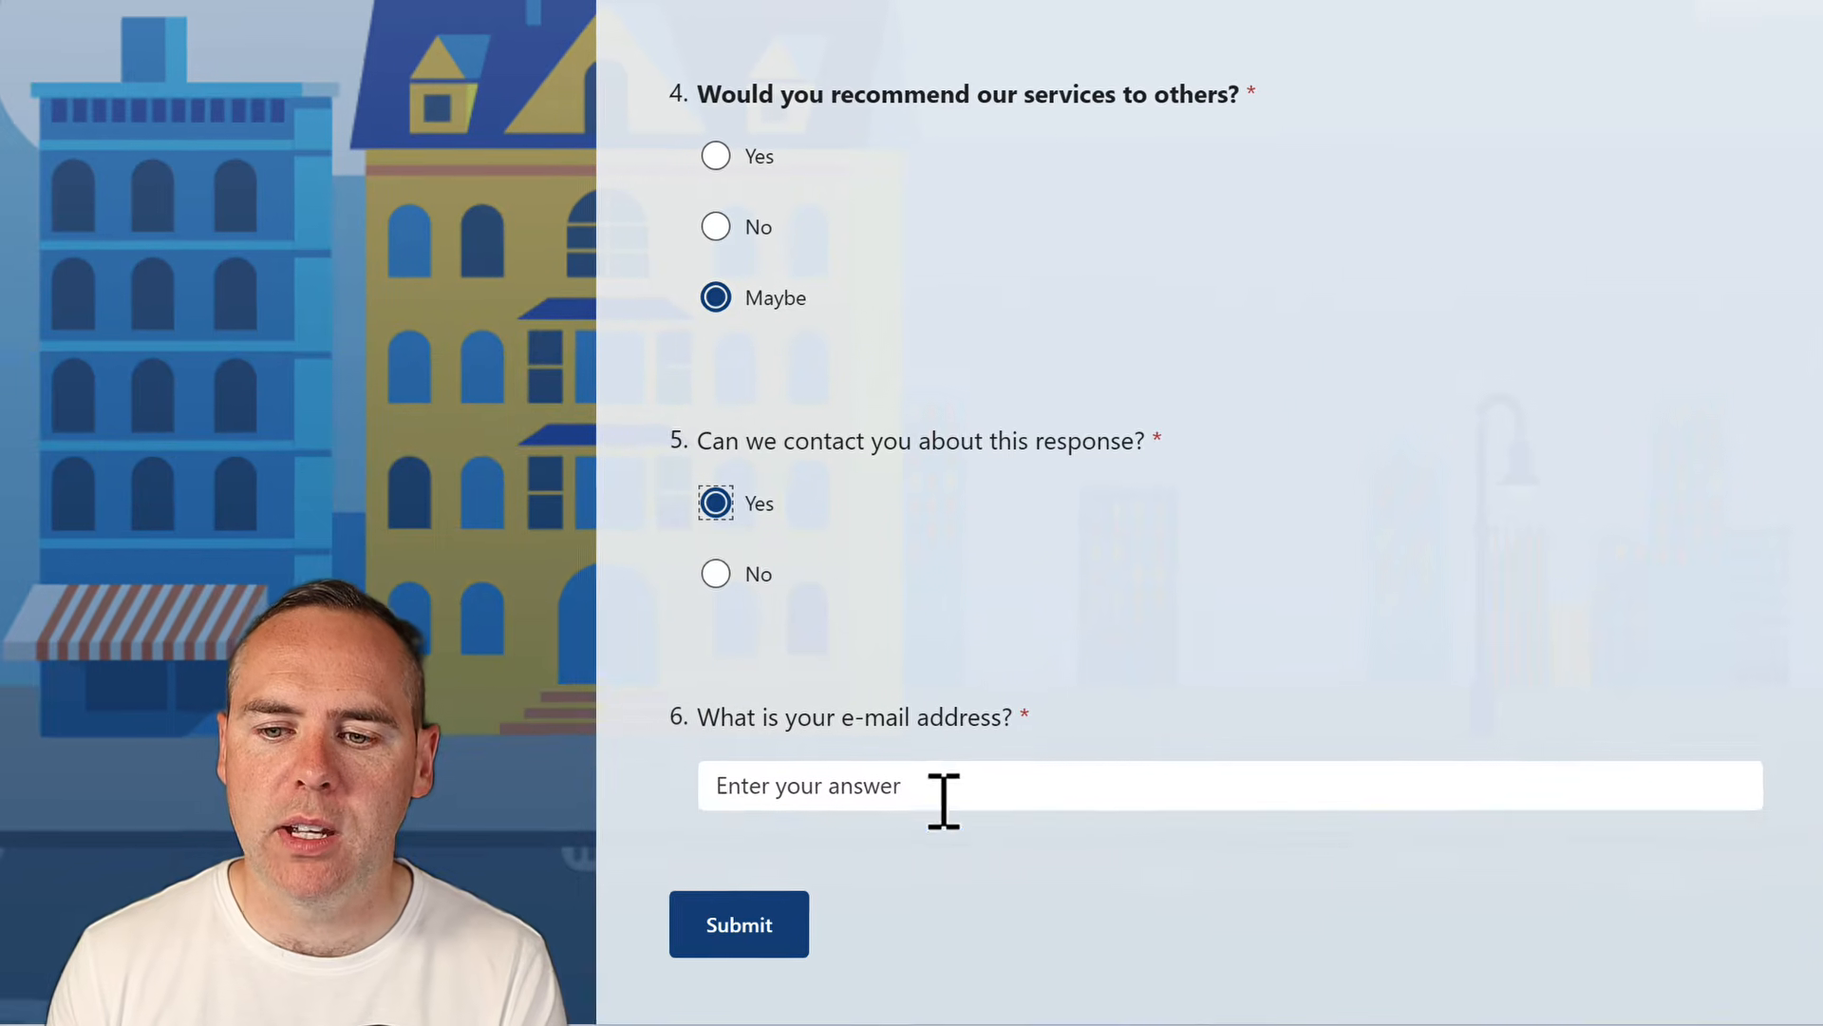
click(794, 1008)
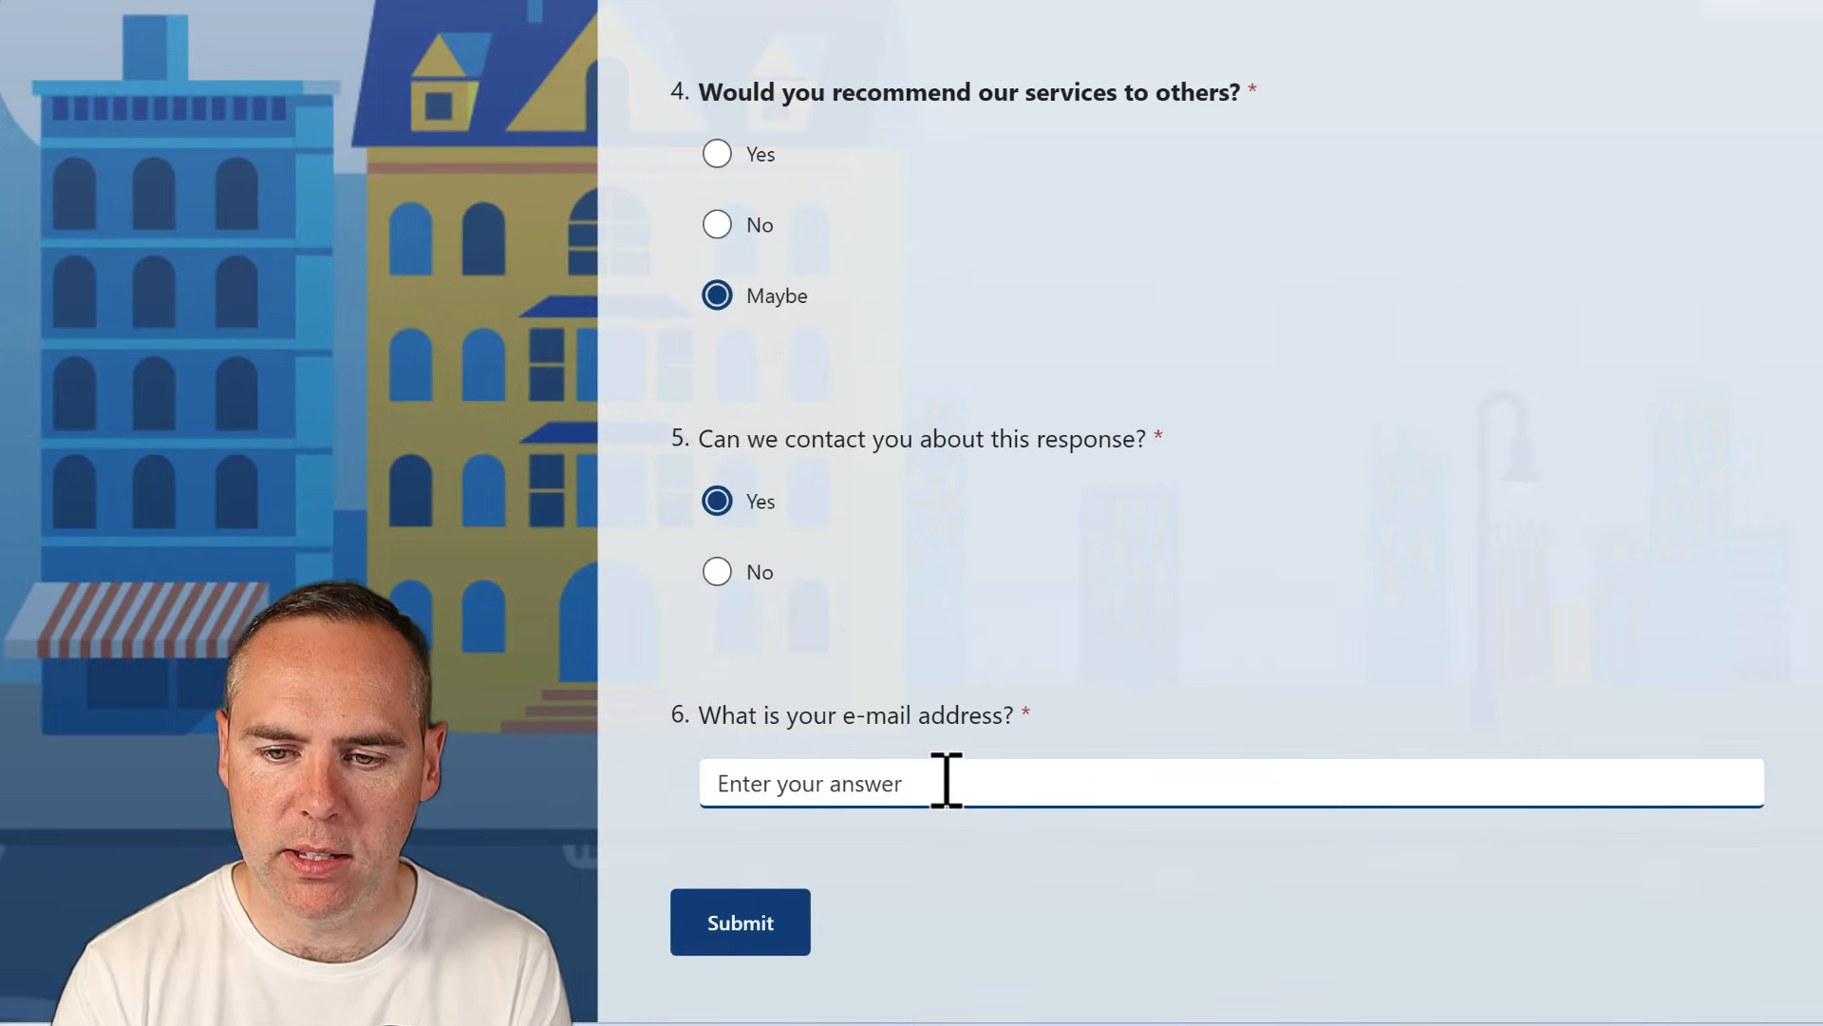
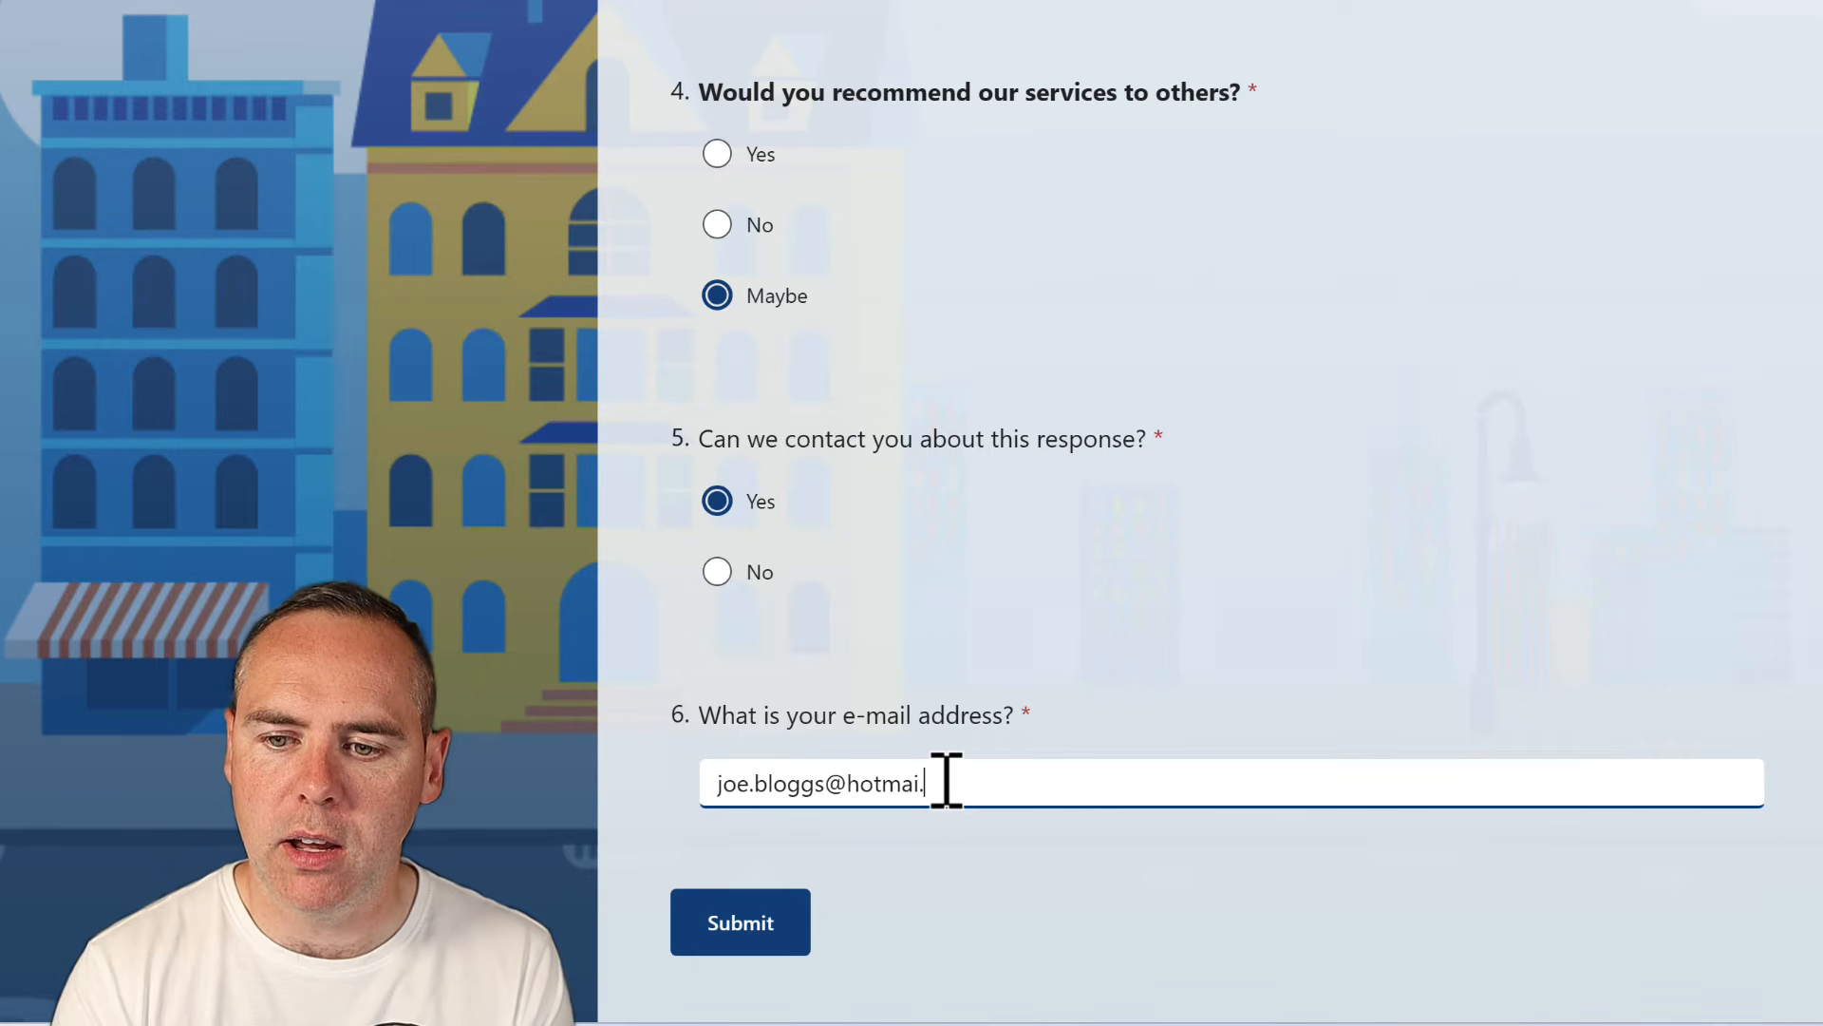
click(756, 940)
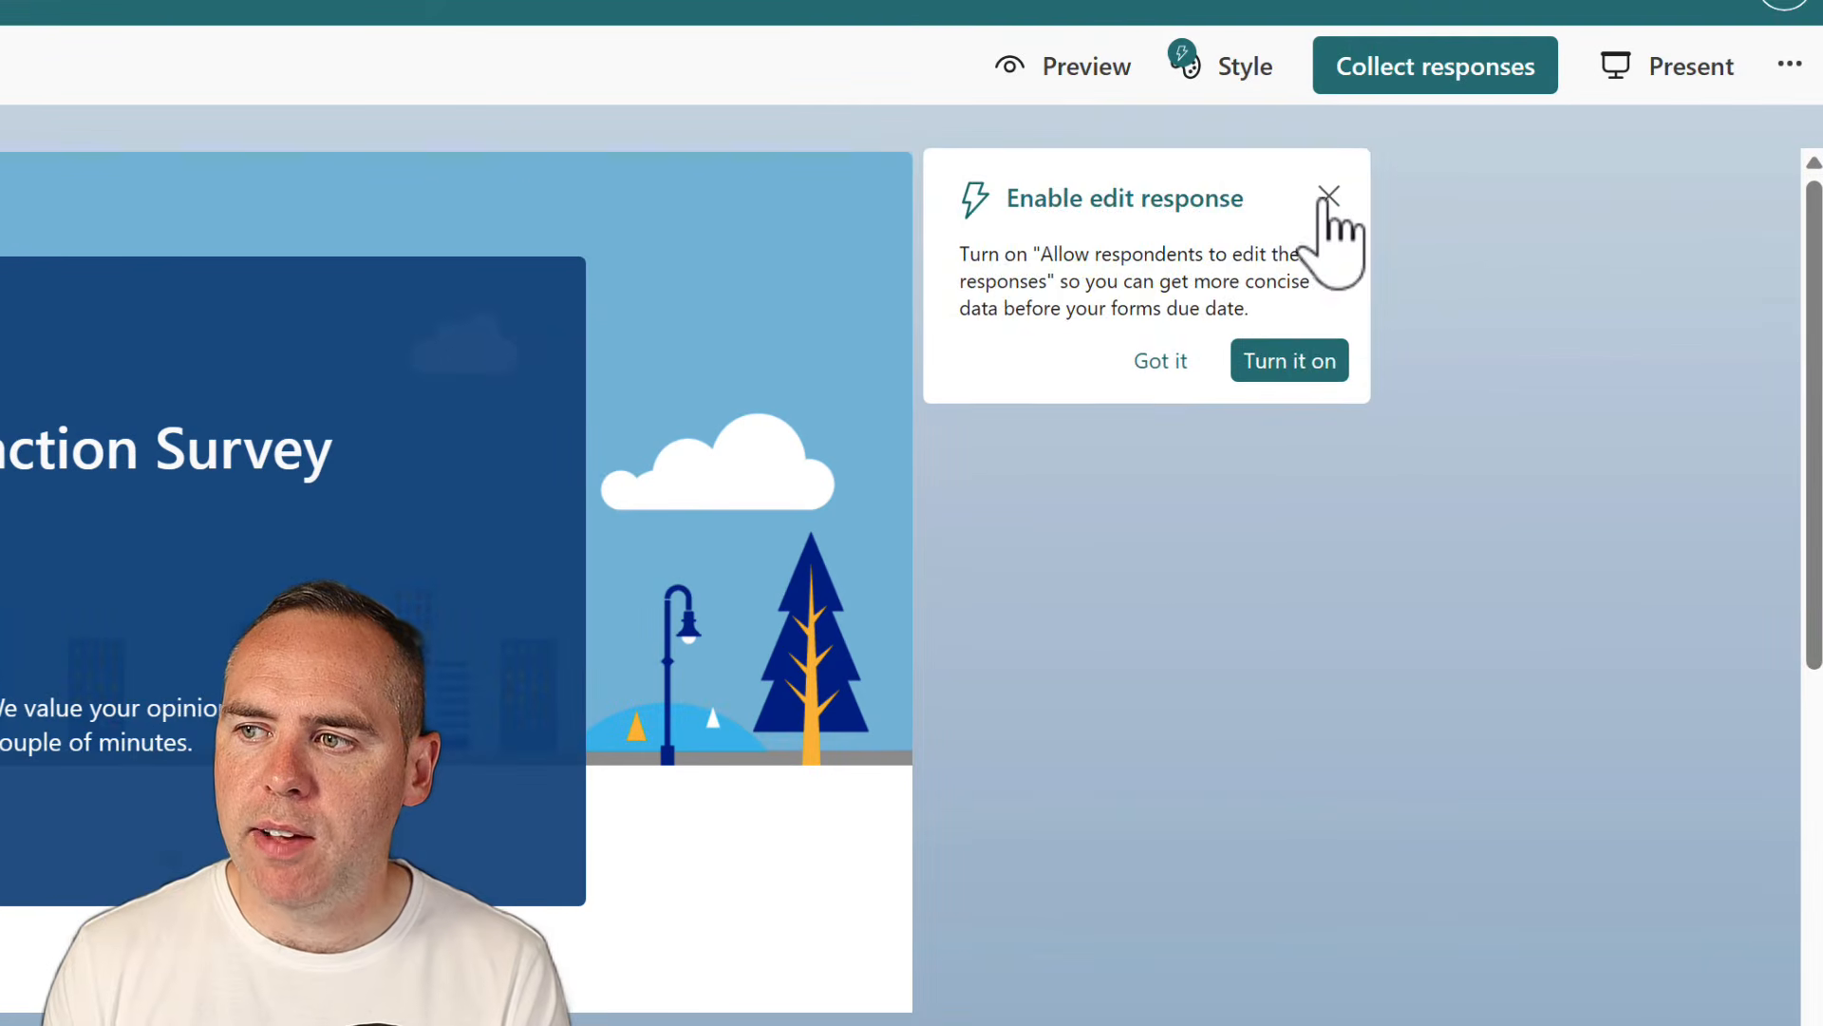
Dismiss the edit-response suggestion and open the form's Settings panel
click(1328, 196)
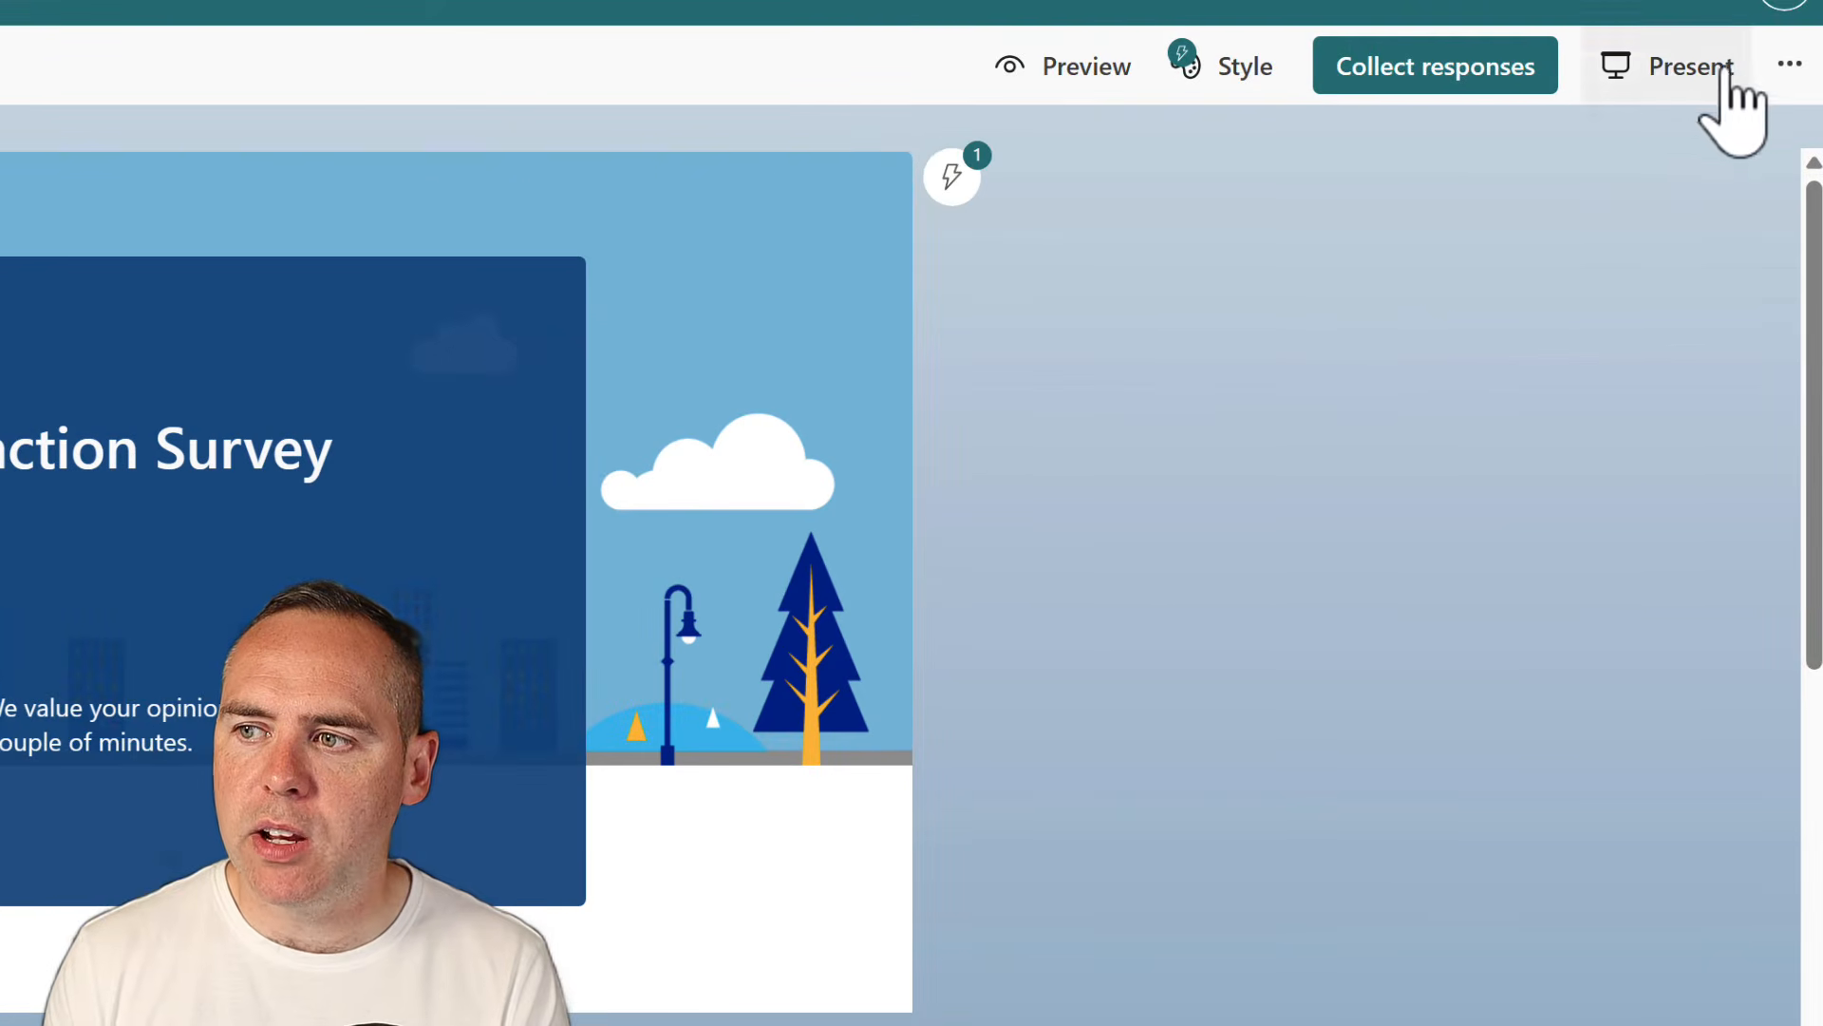
click(1790, 65)
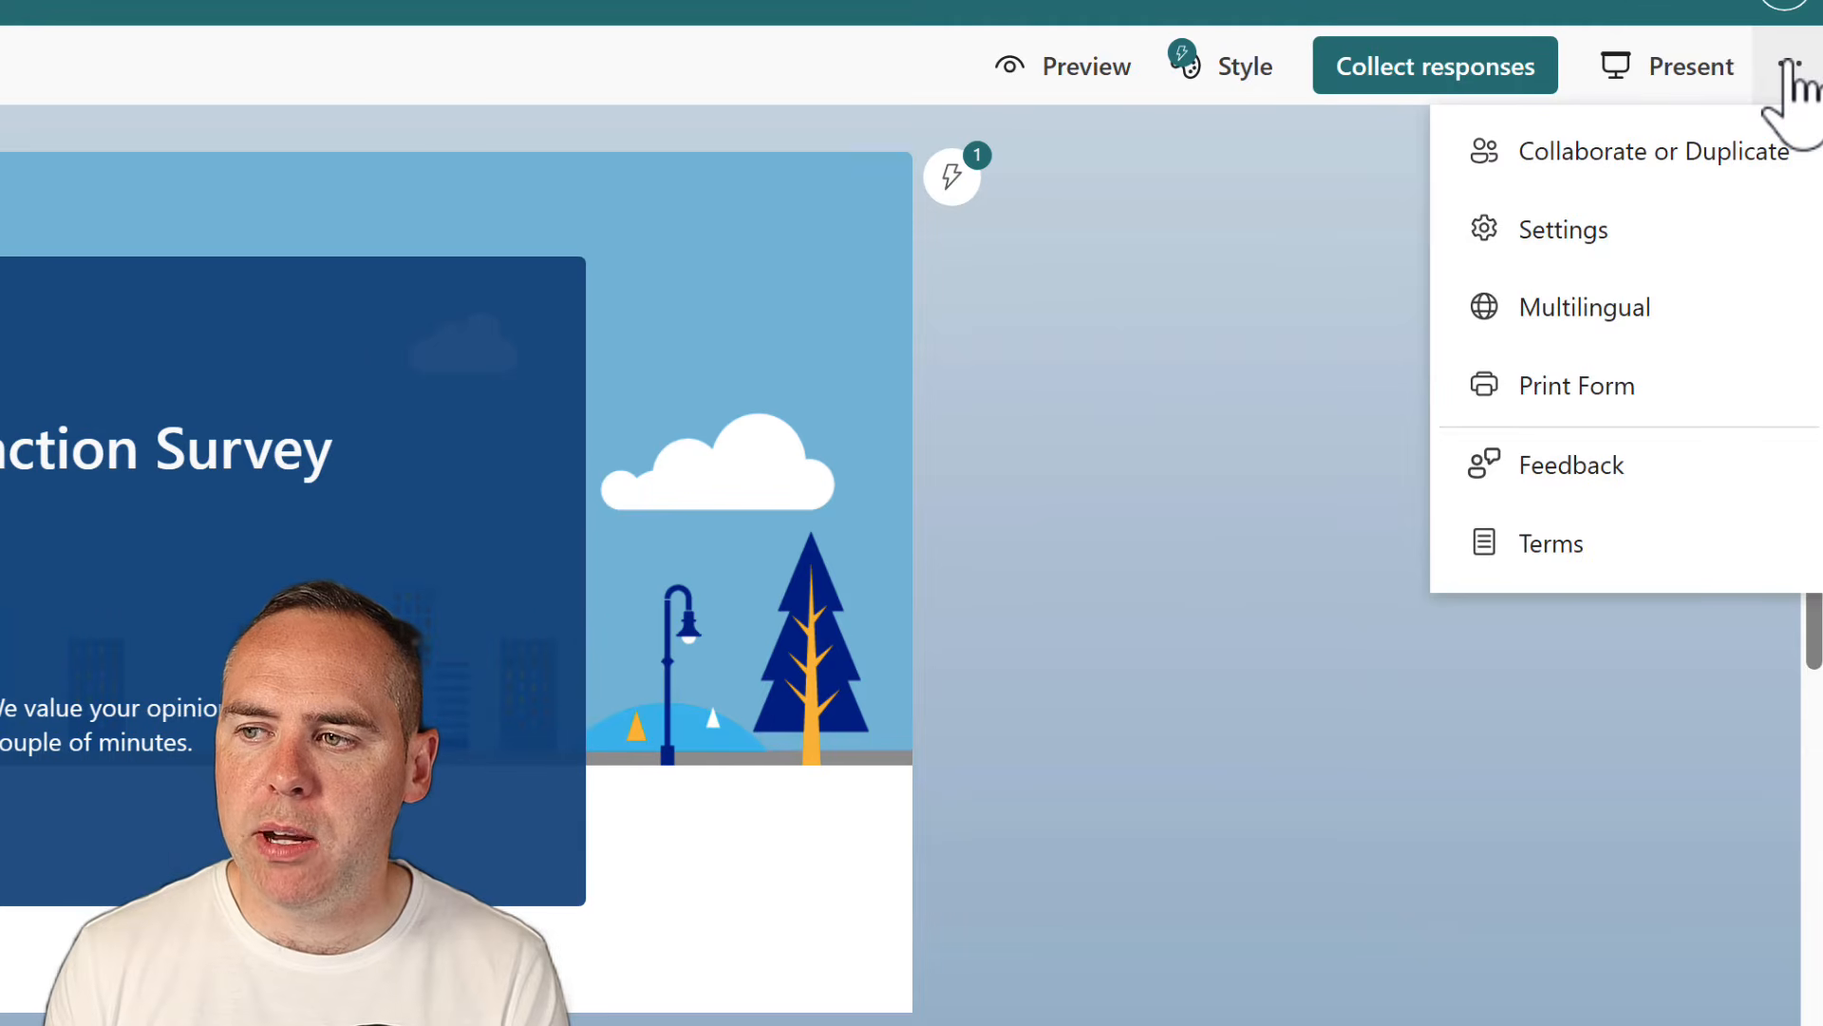
click(1643, 242)
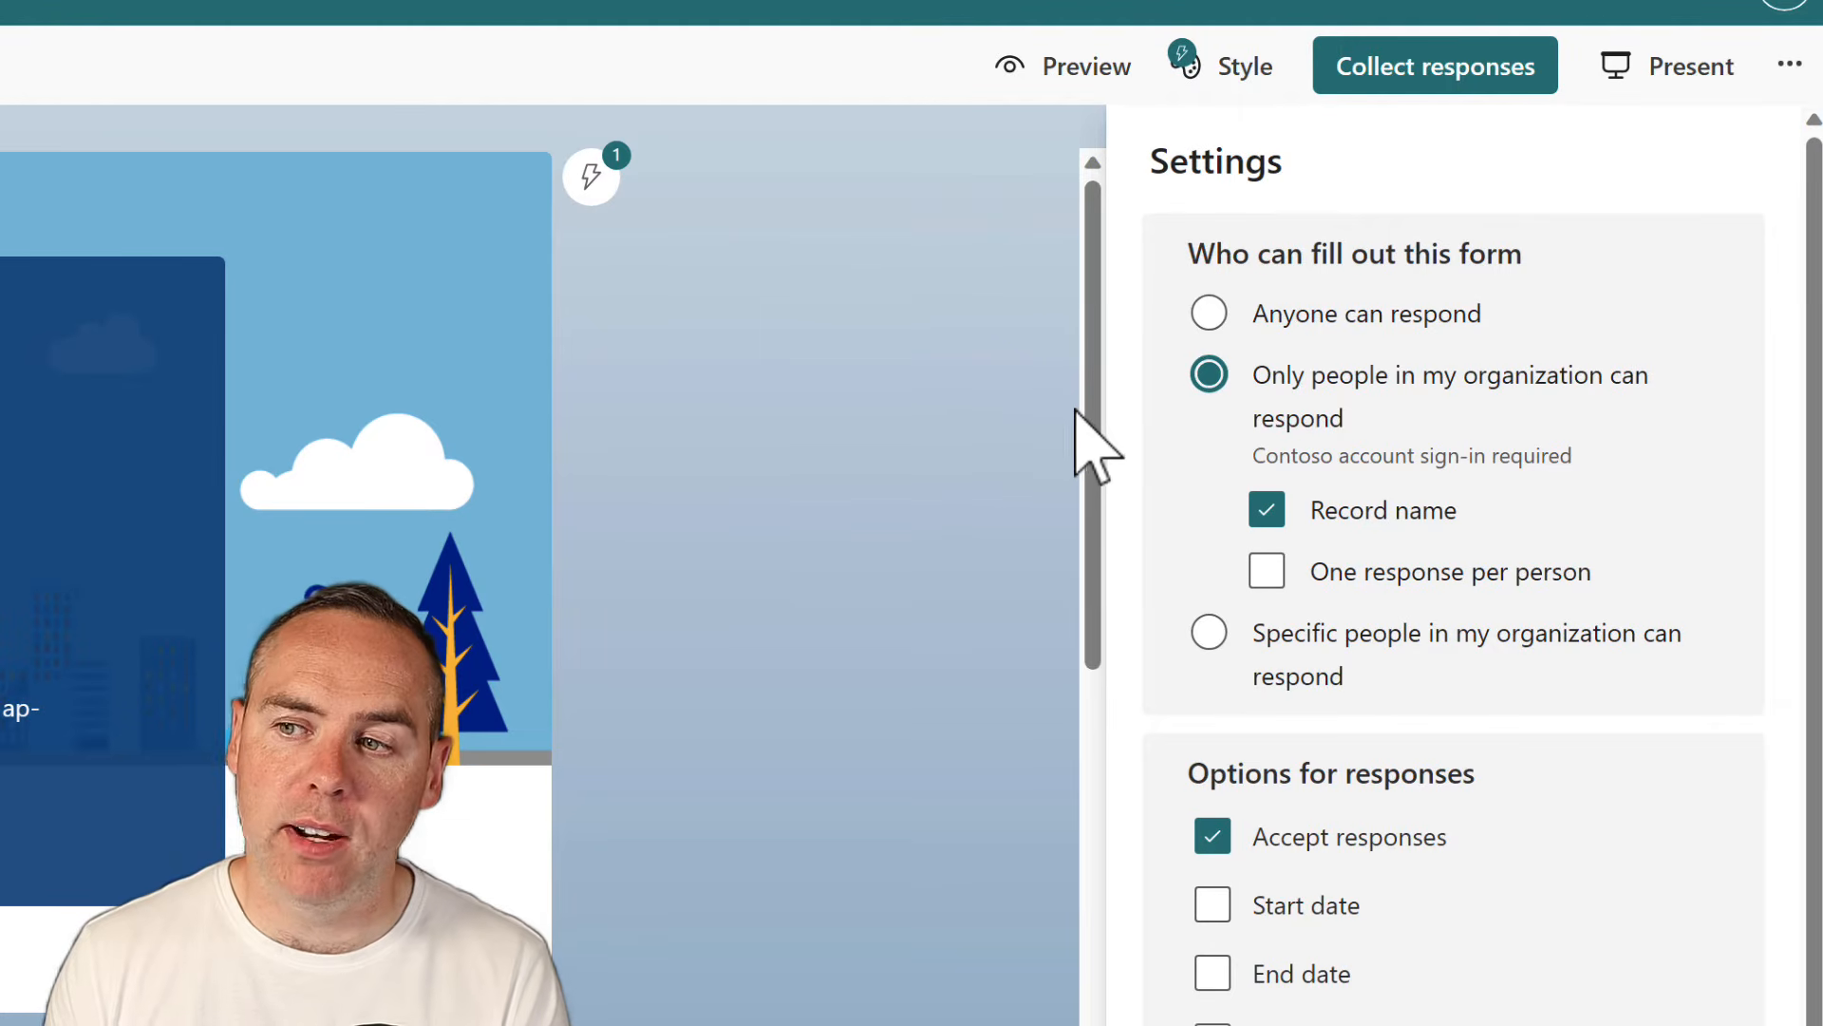
Try the organization-only, one-response-per-person, record-names and specific-people response options
click(1347, 363)
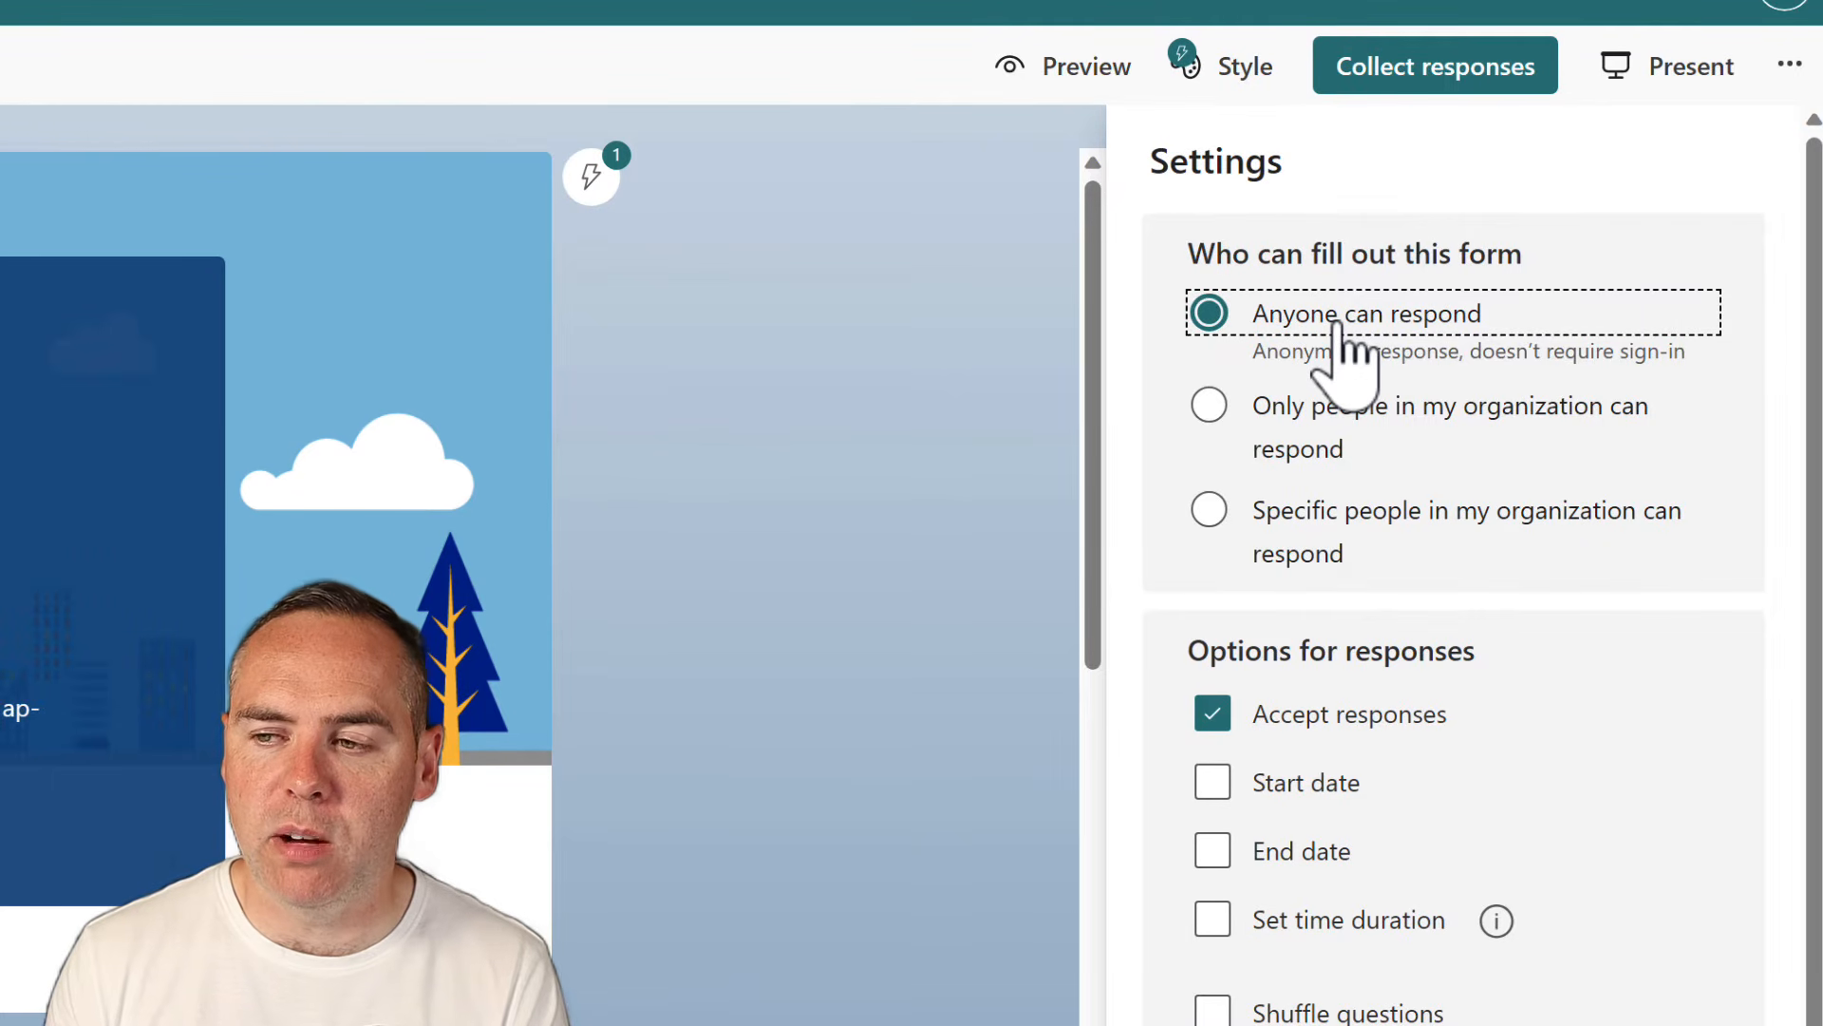
click(1318, 416)
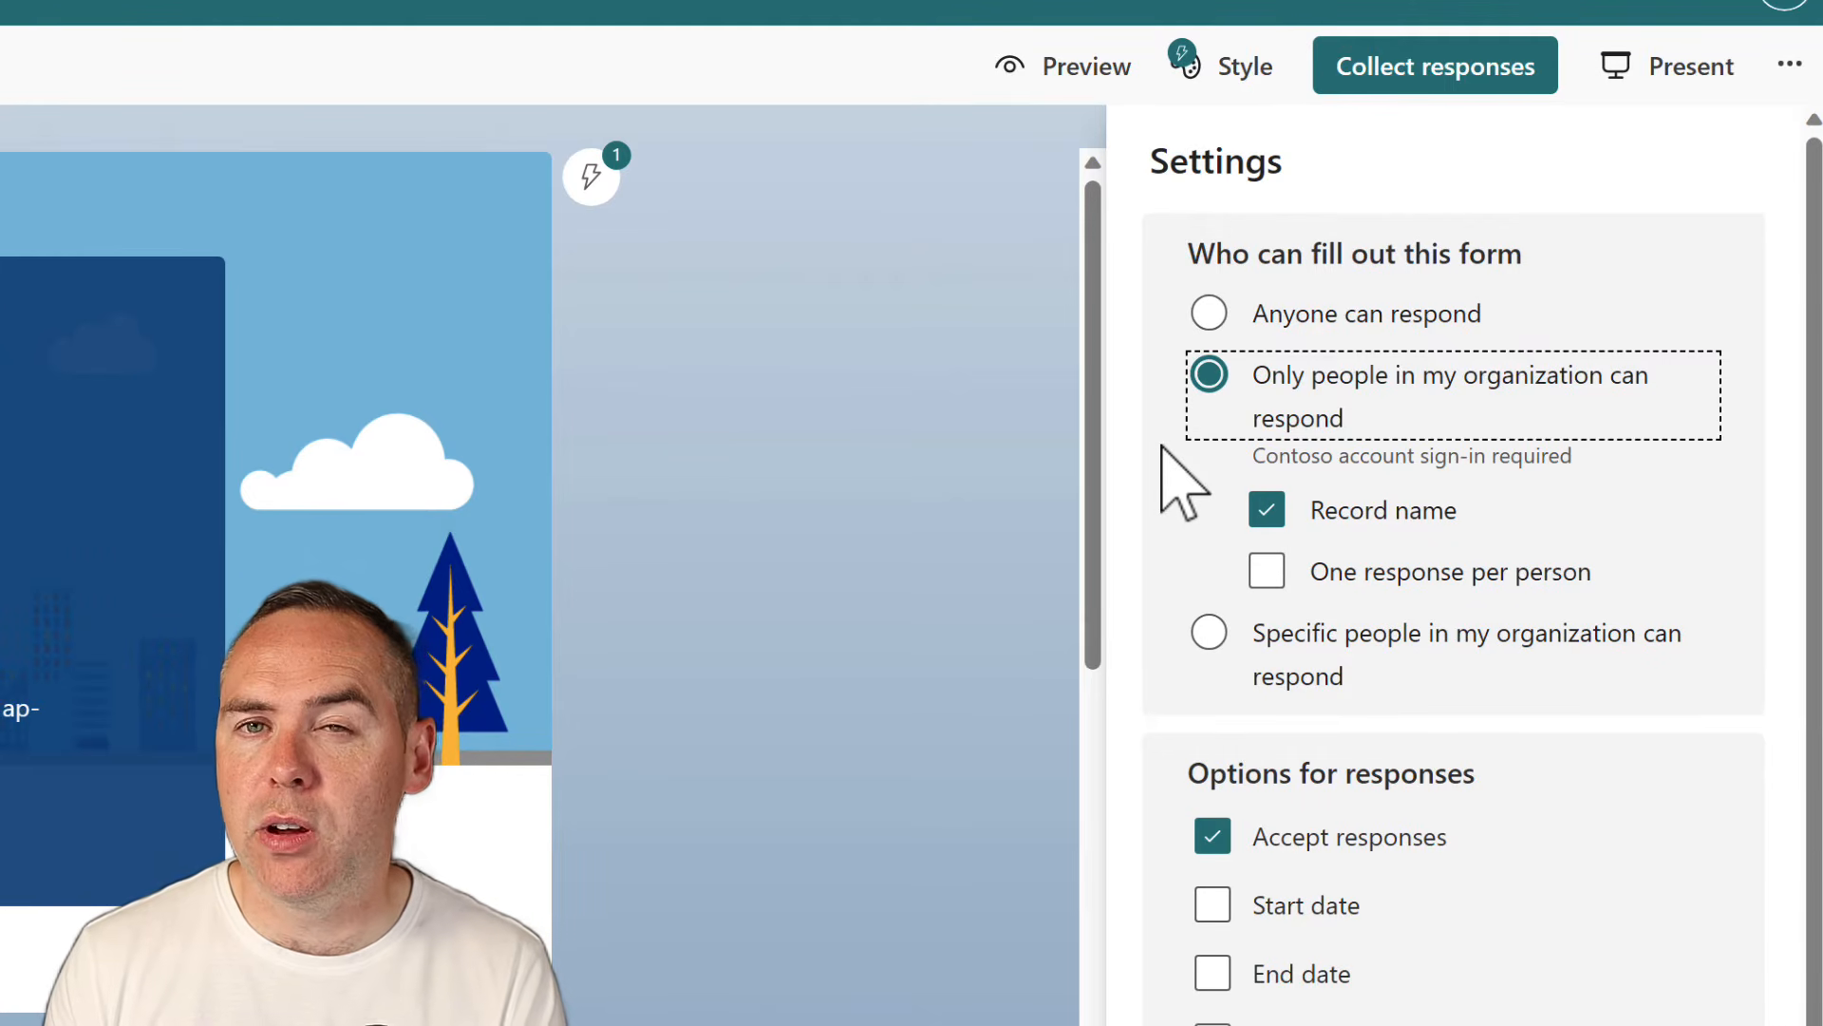
click(1282, 573)
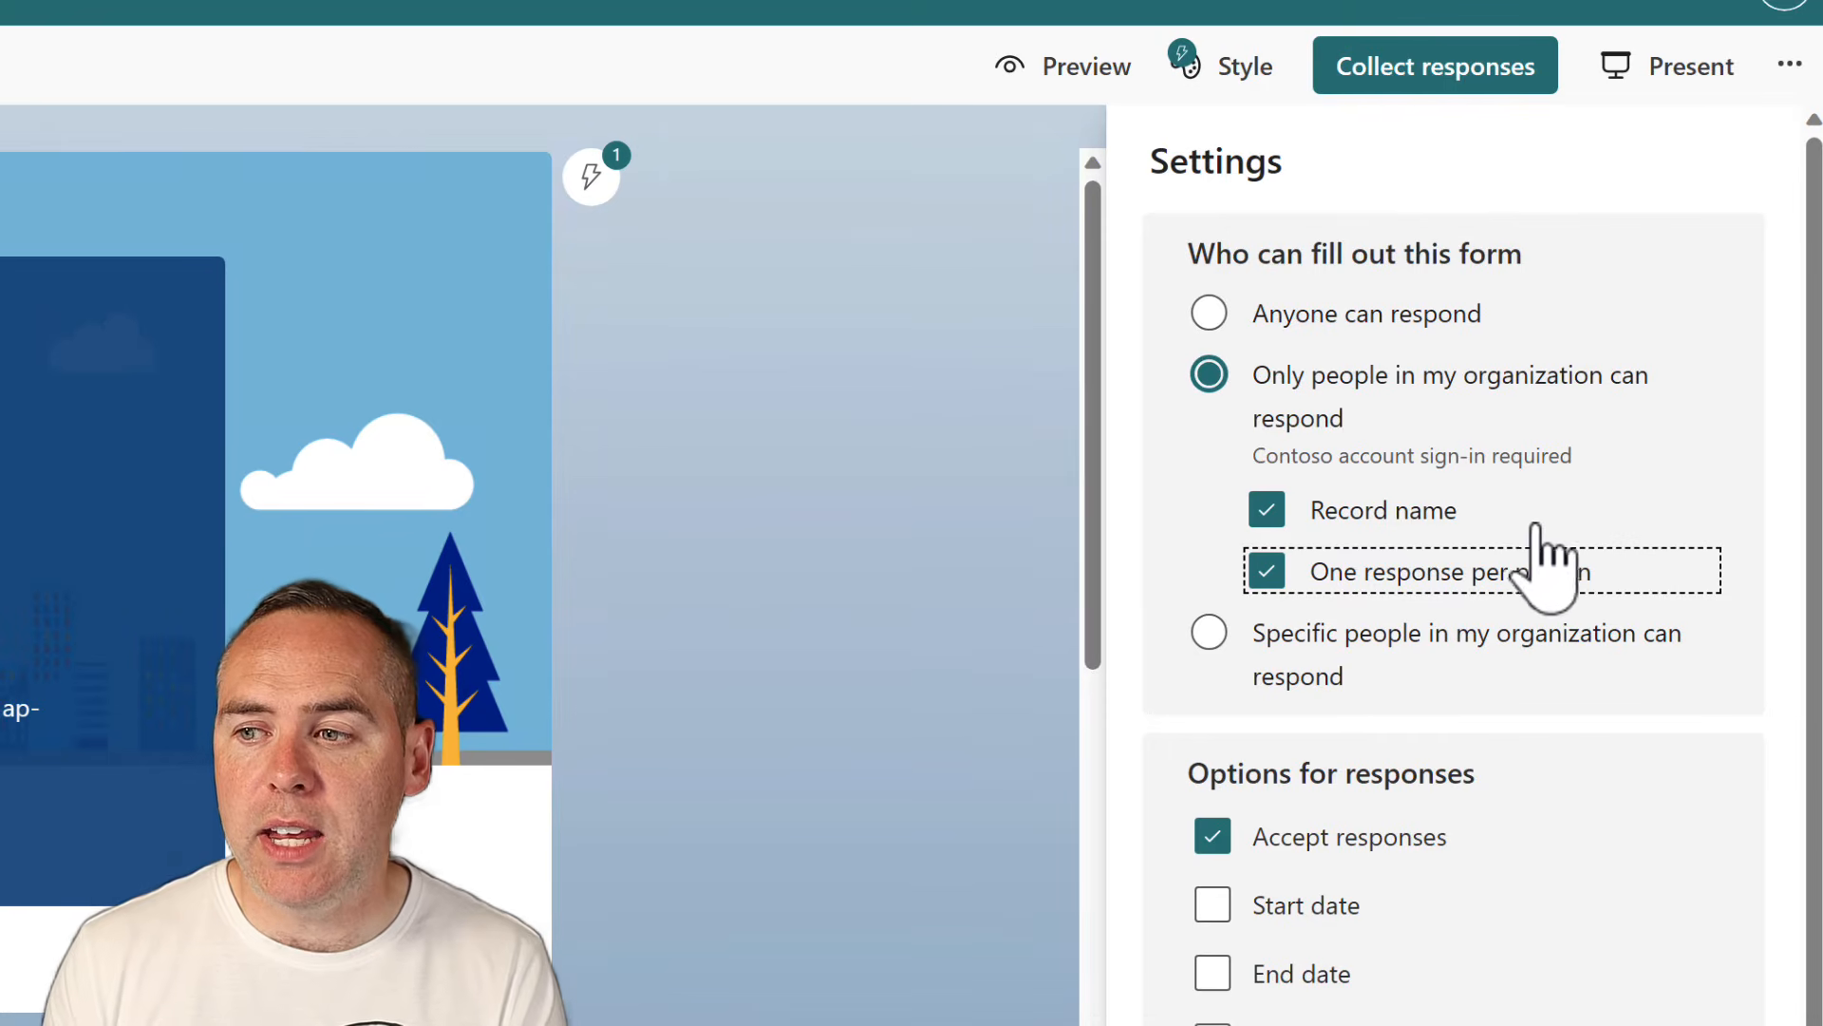
click(1429, 518)
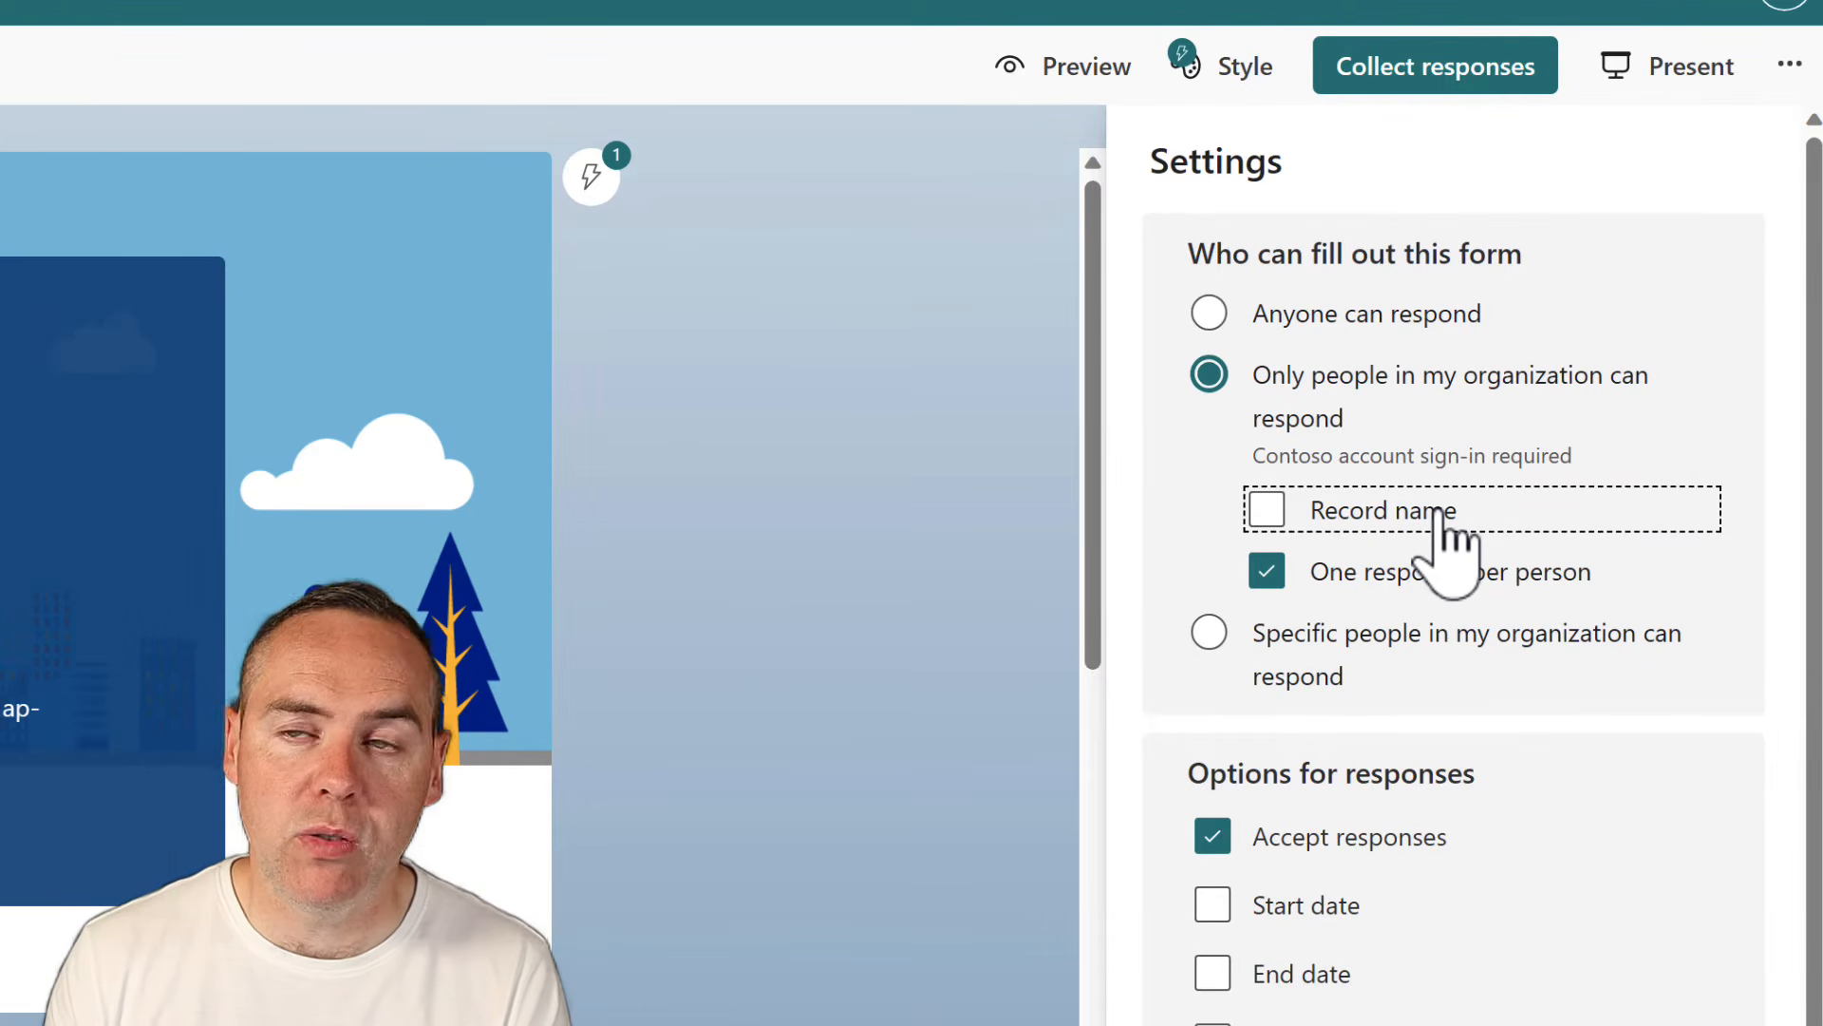
click(1442, 528)
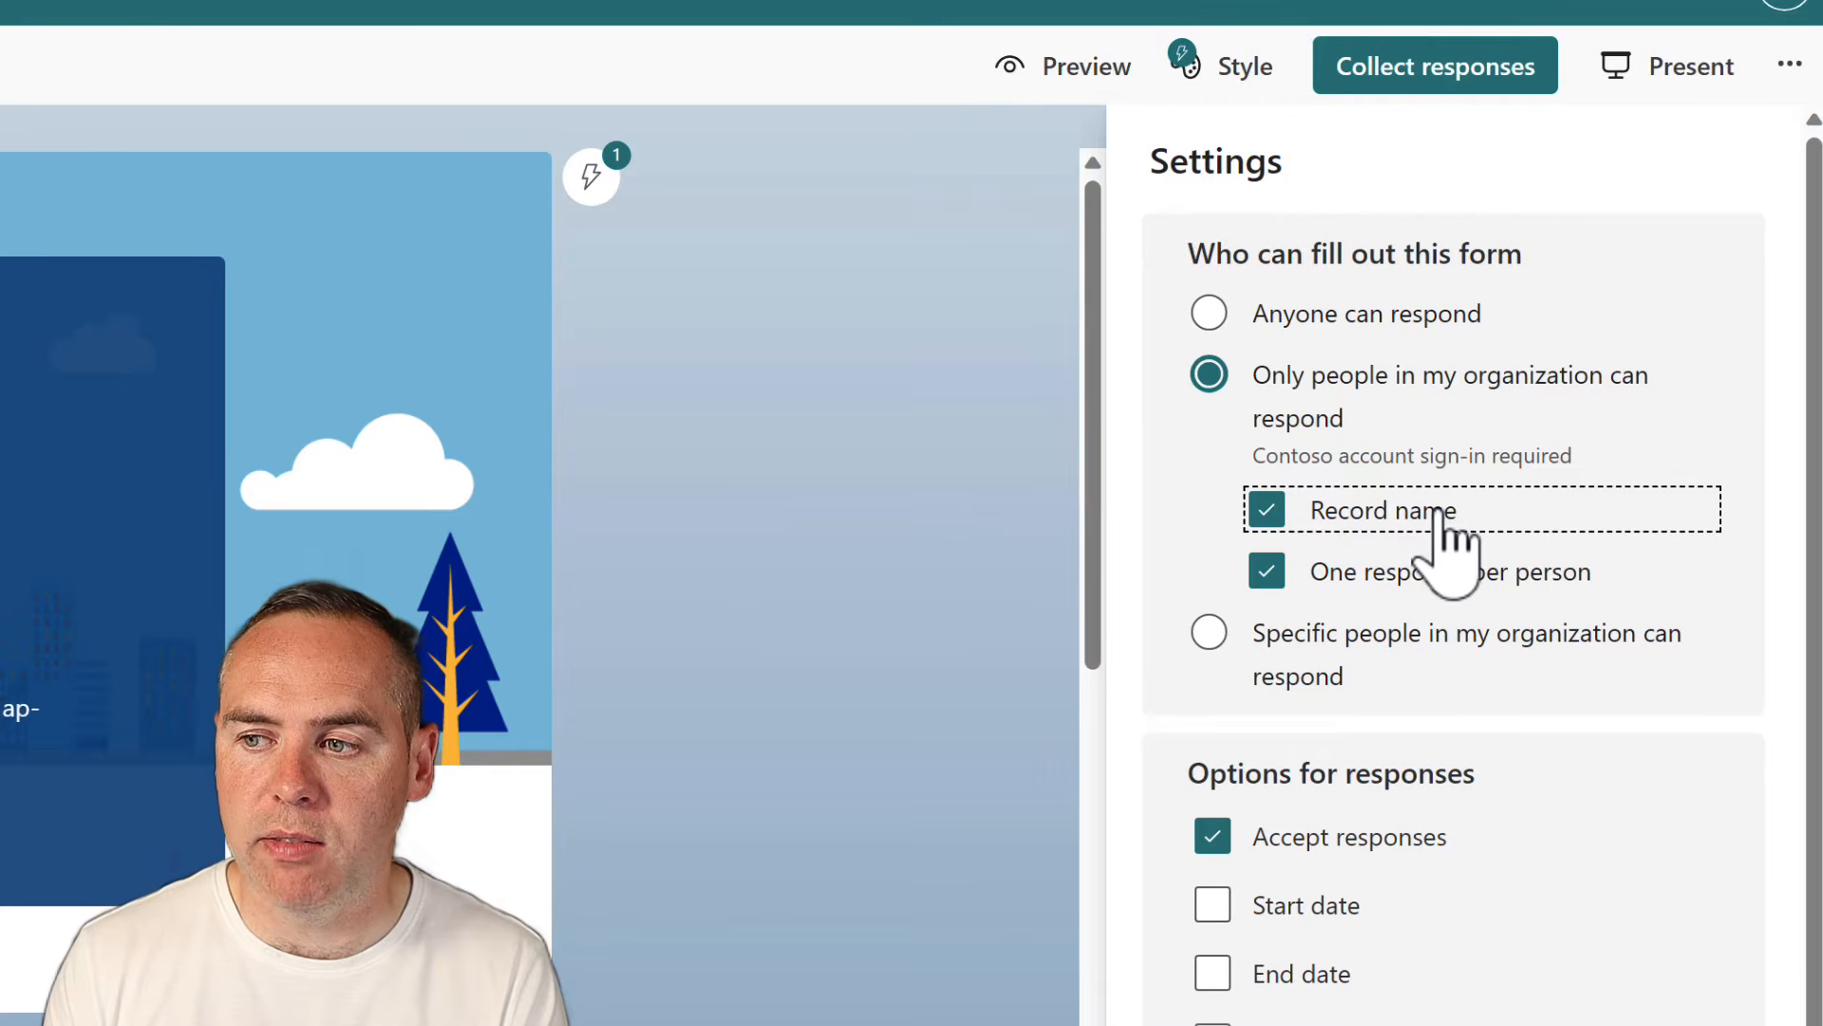
click(1413, 667)
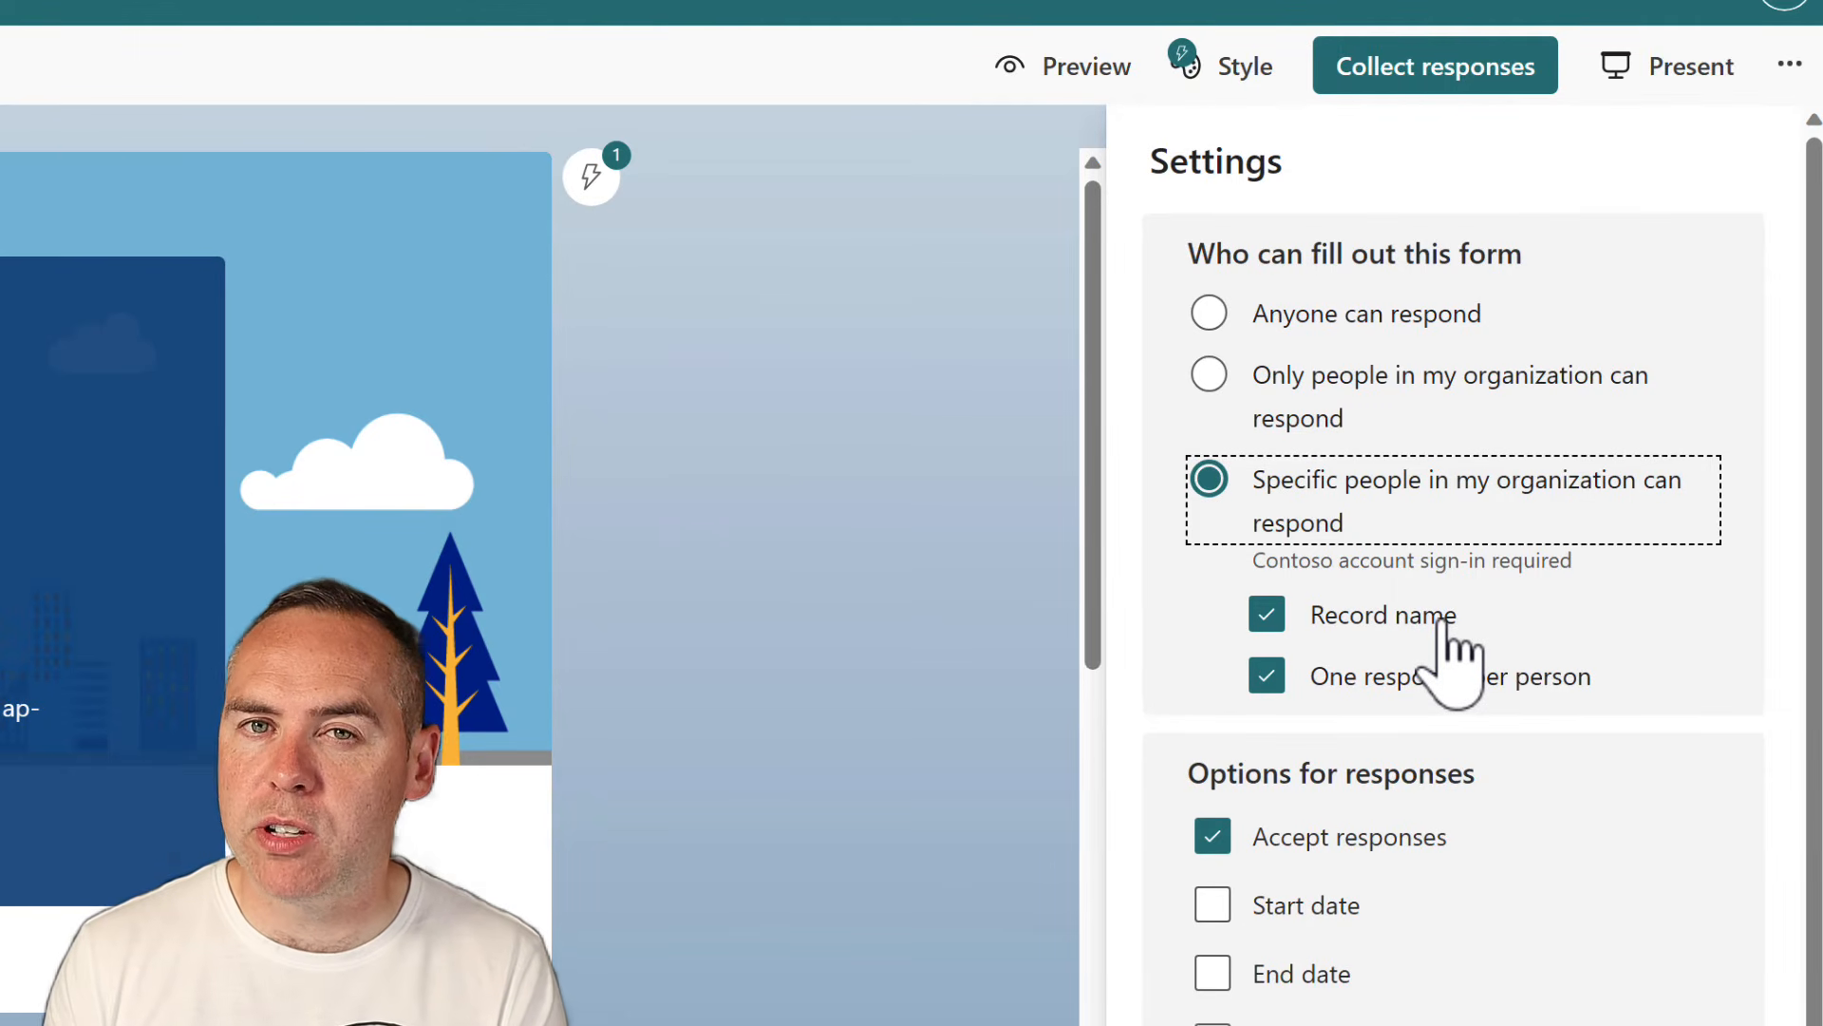
Settle on Anyone can respond so the survey accepts anonymous responses
click(1341, 321)
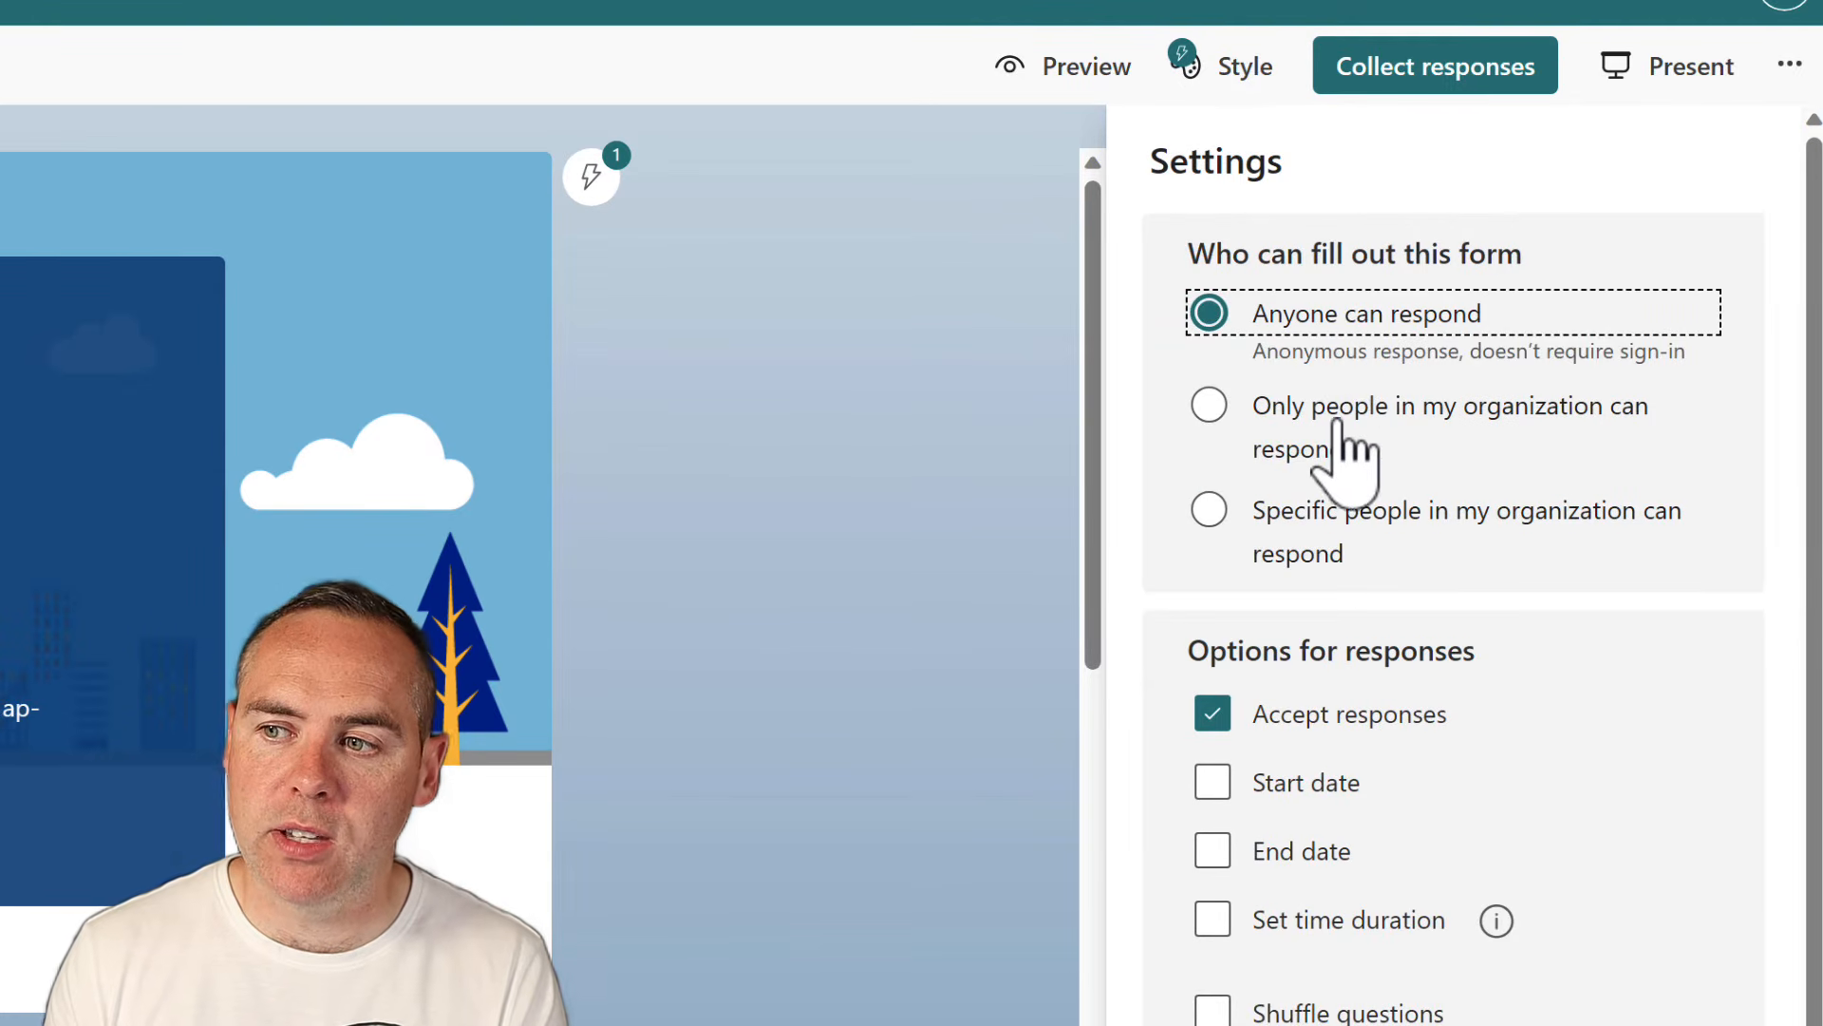
click(1353, 451)
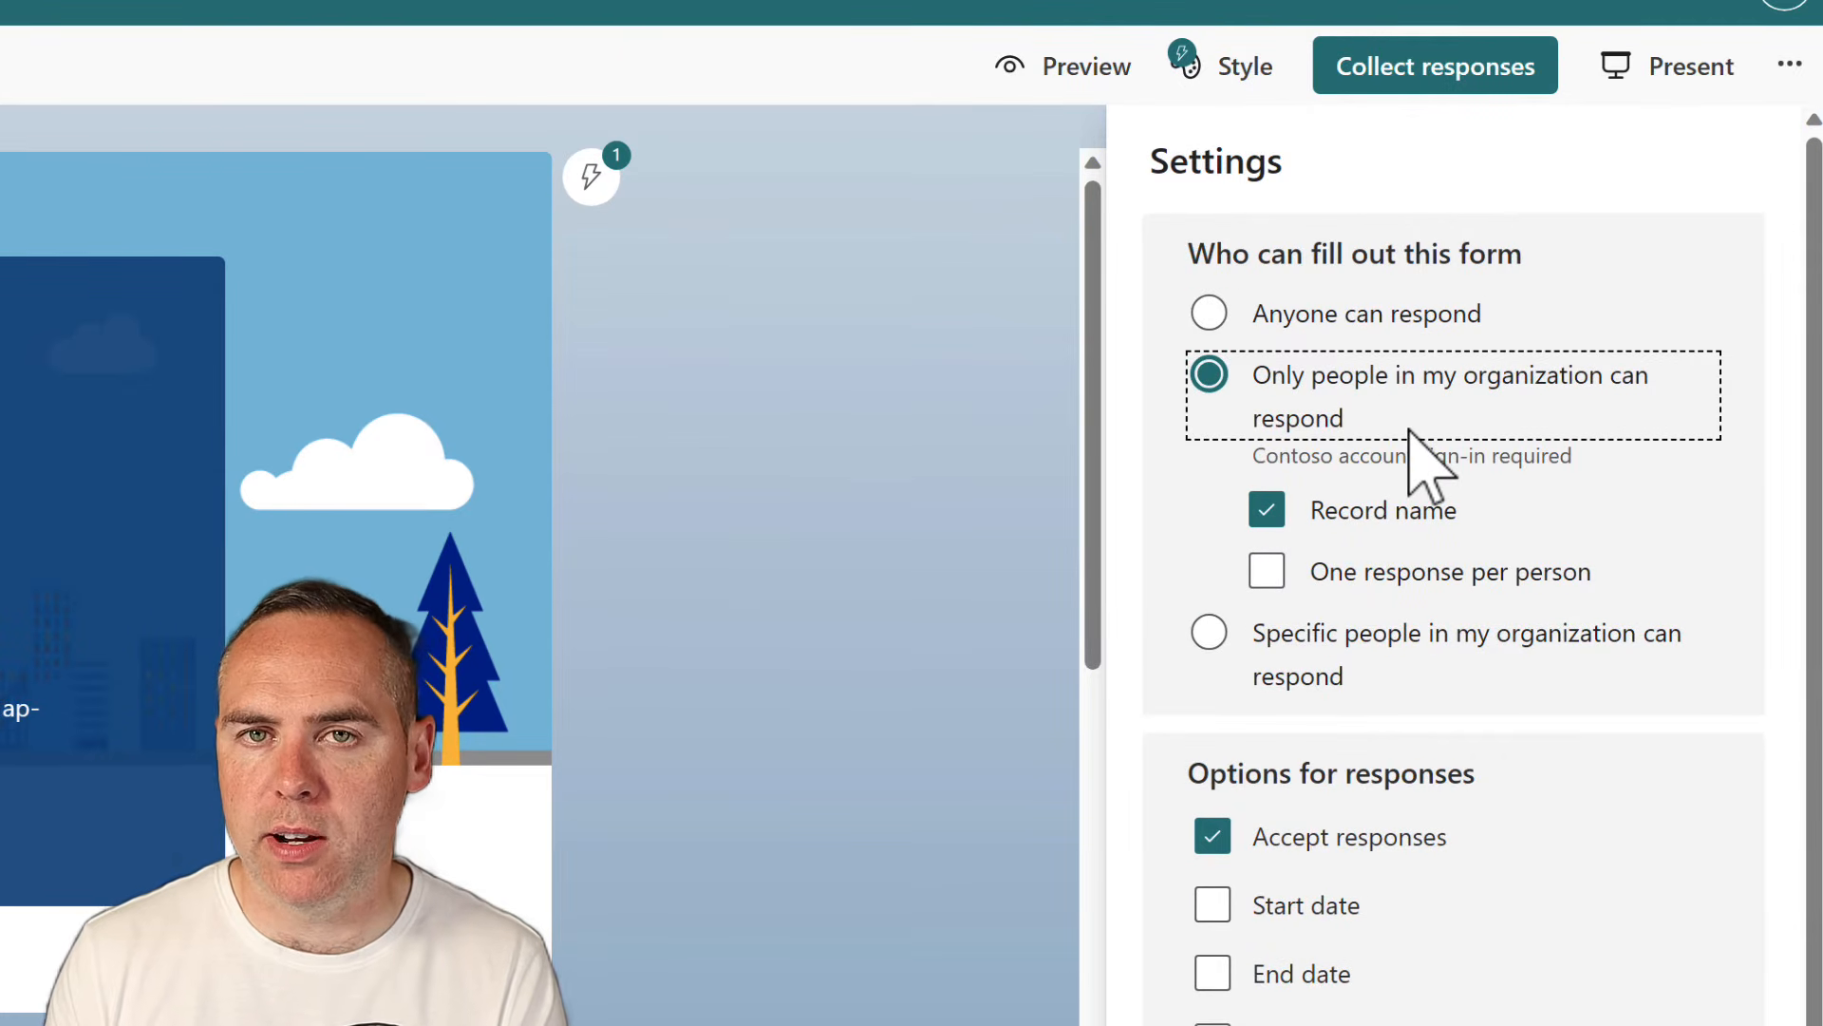
click(1352, 315)
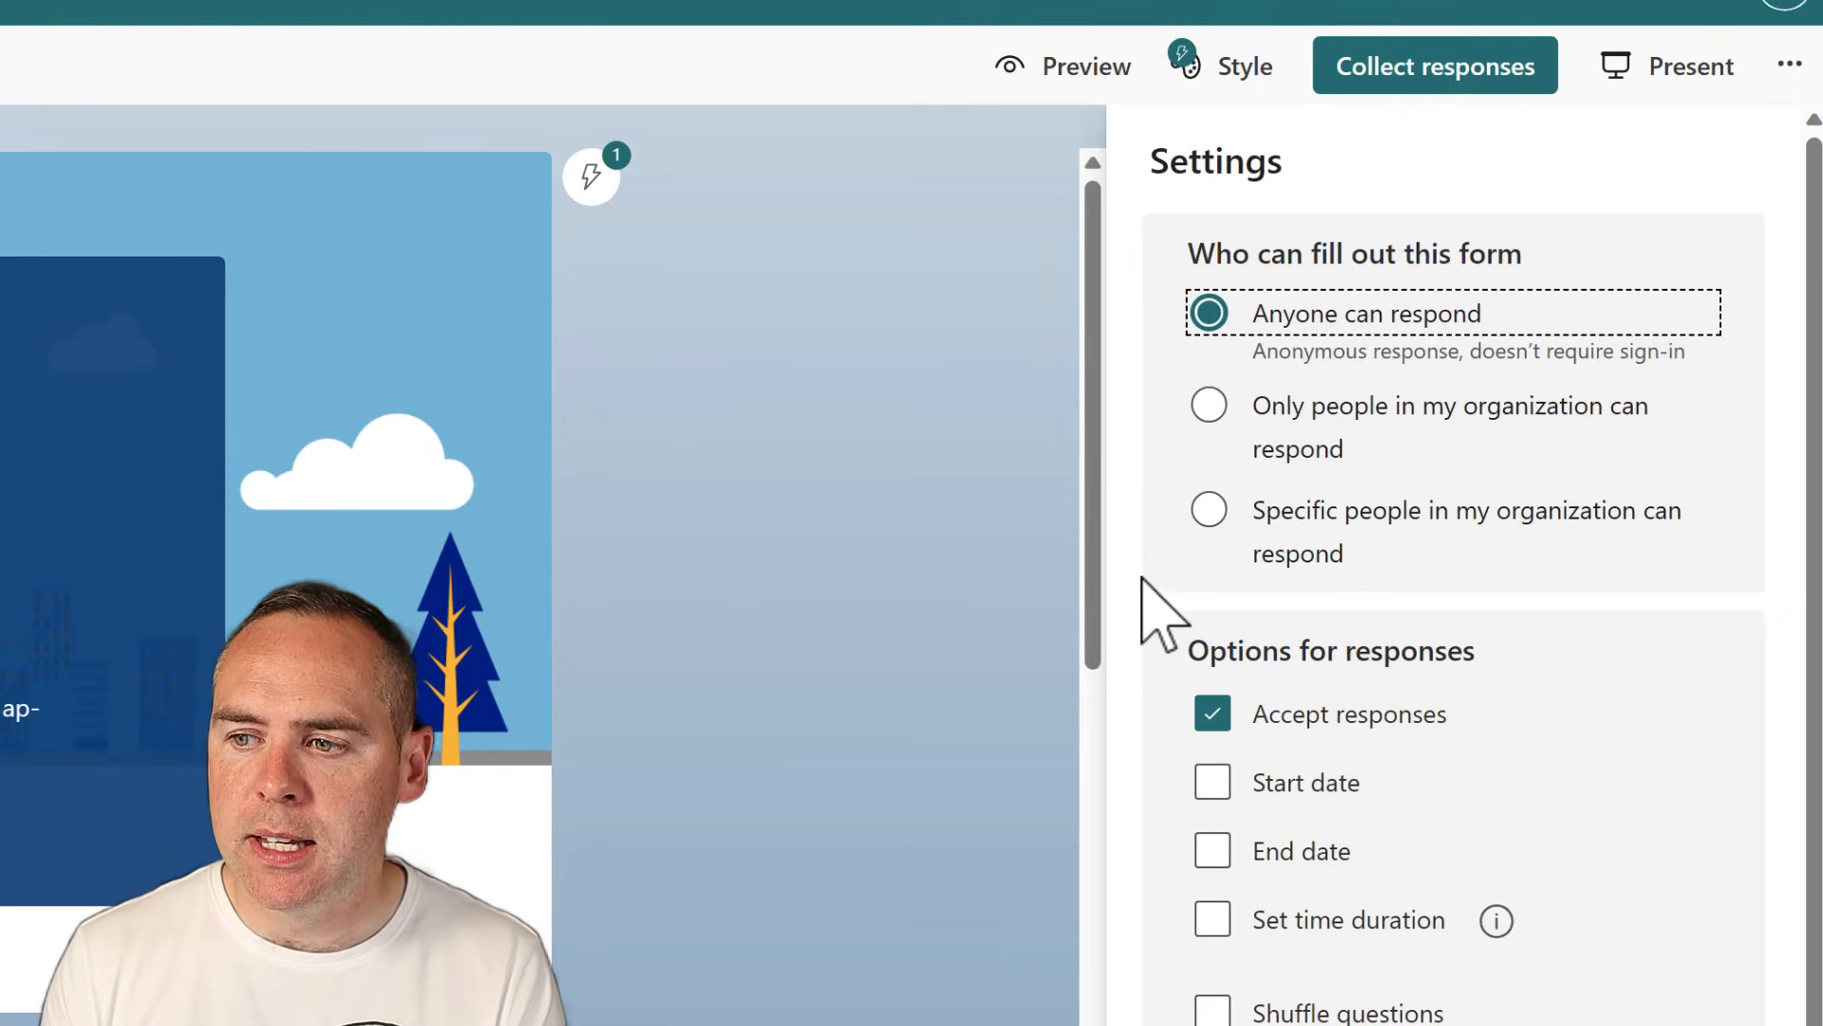
scroll(1161, 616, down, 2)
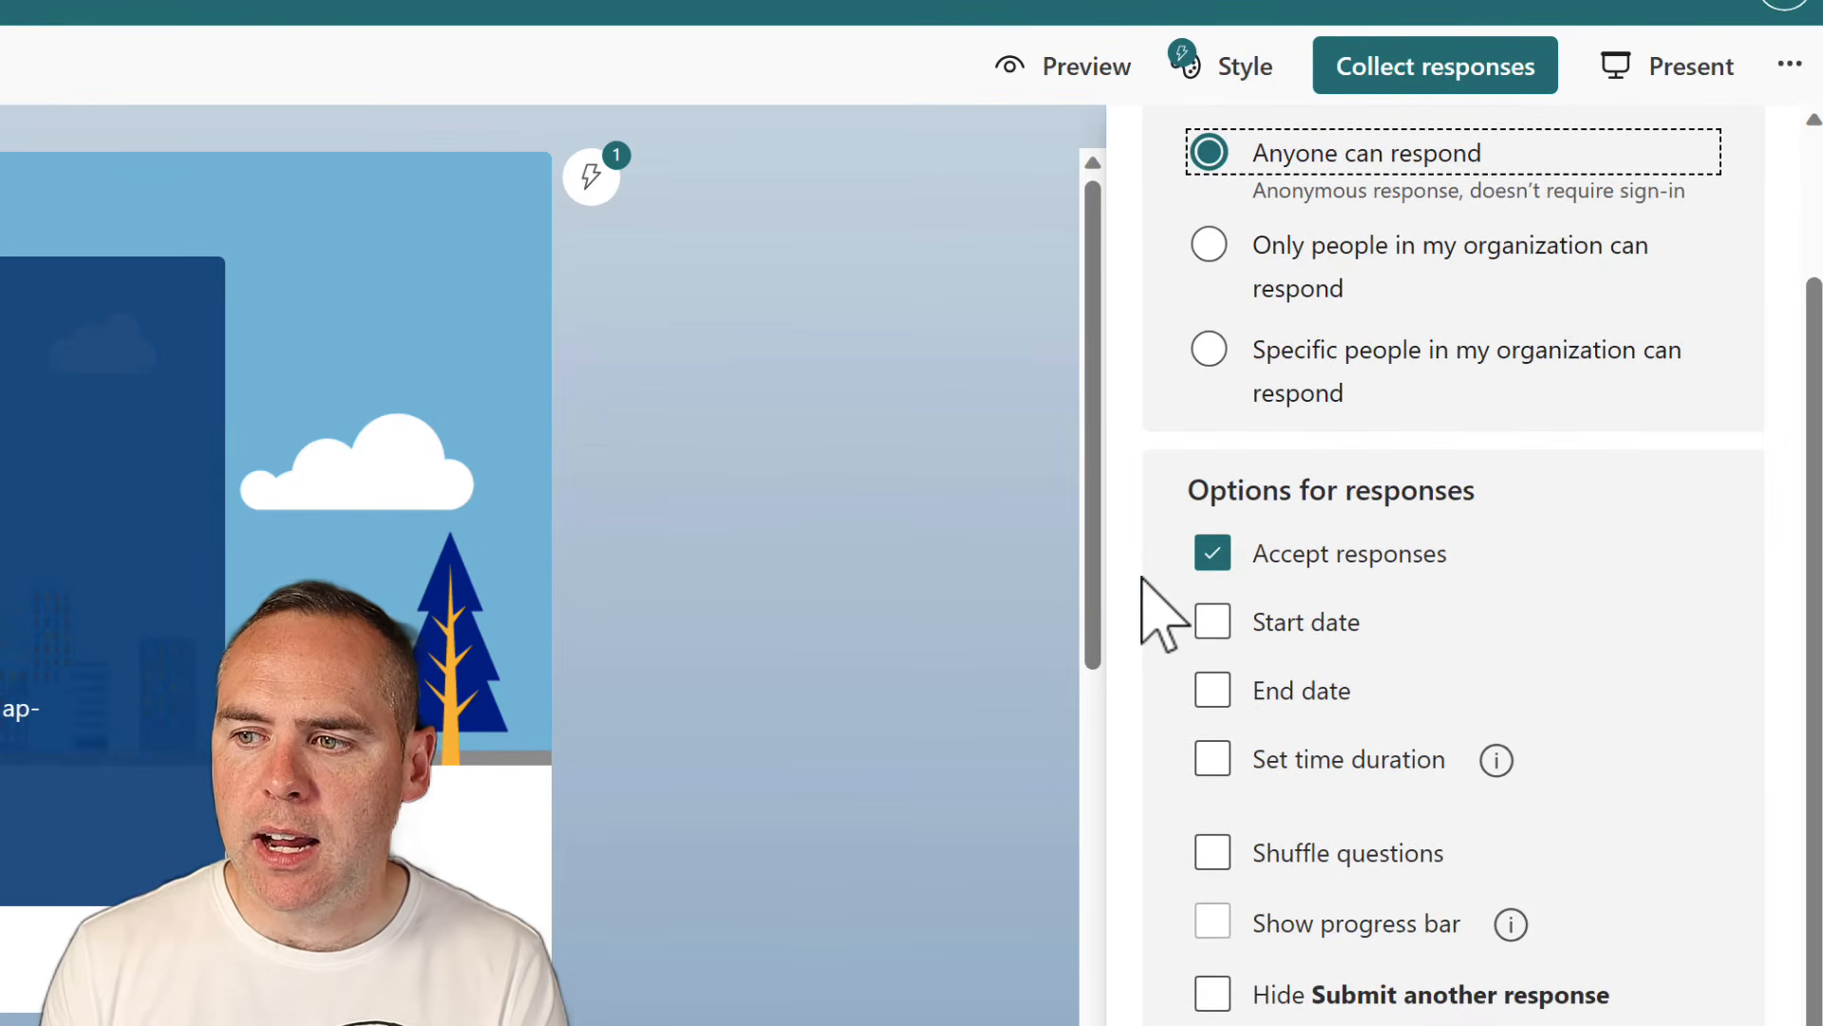
click(1213, 558)
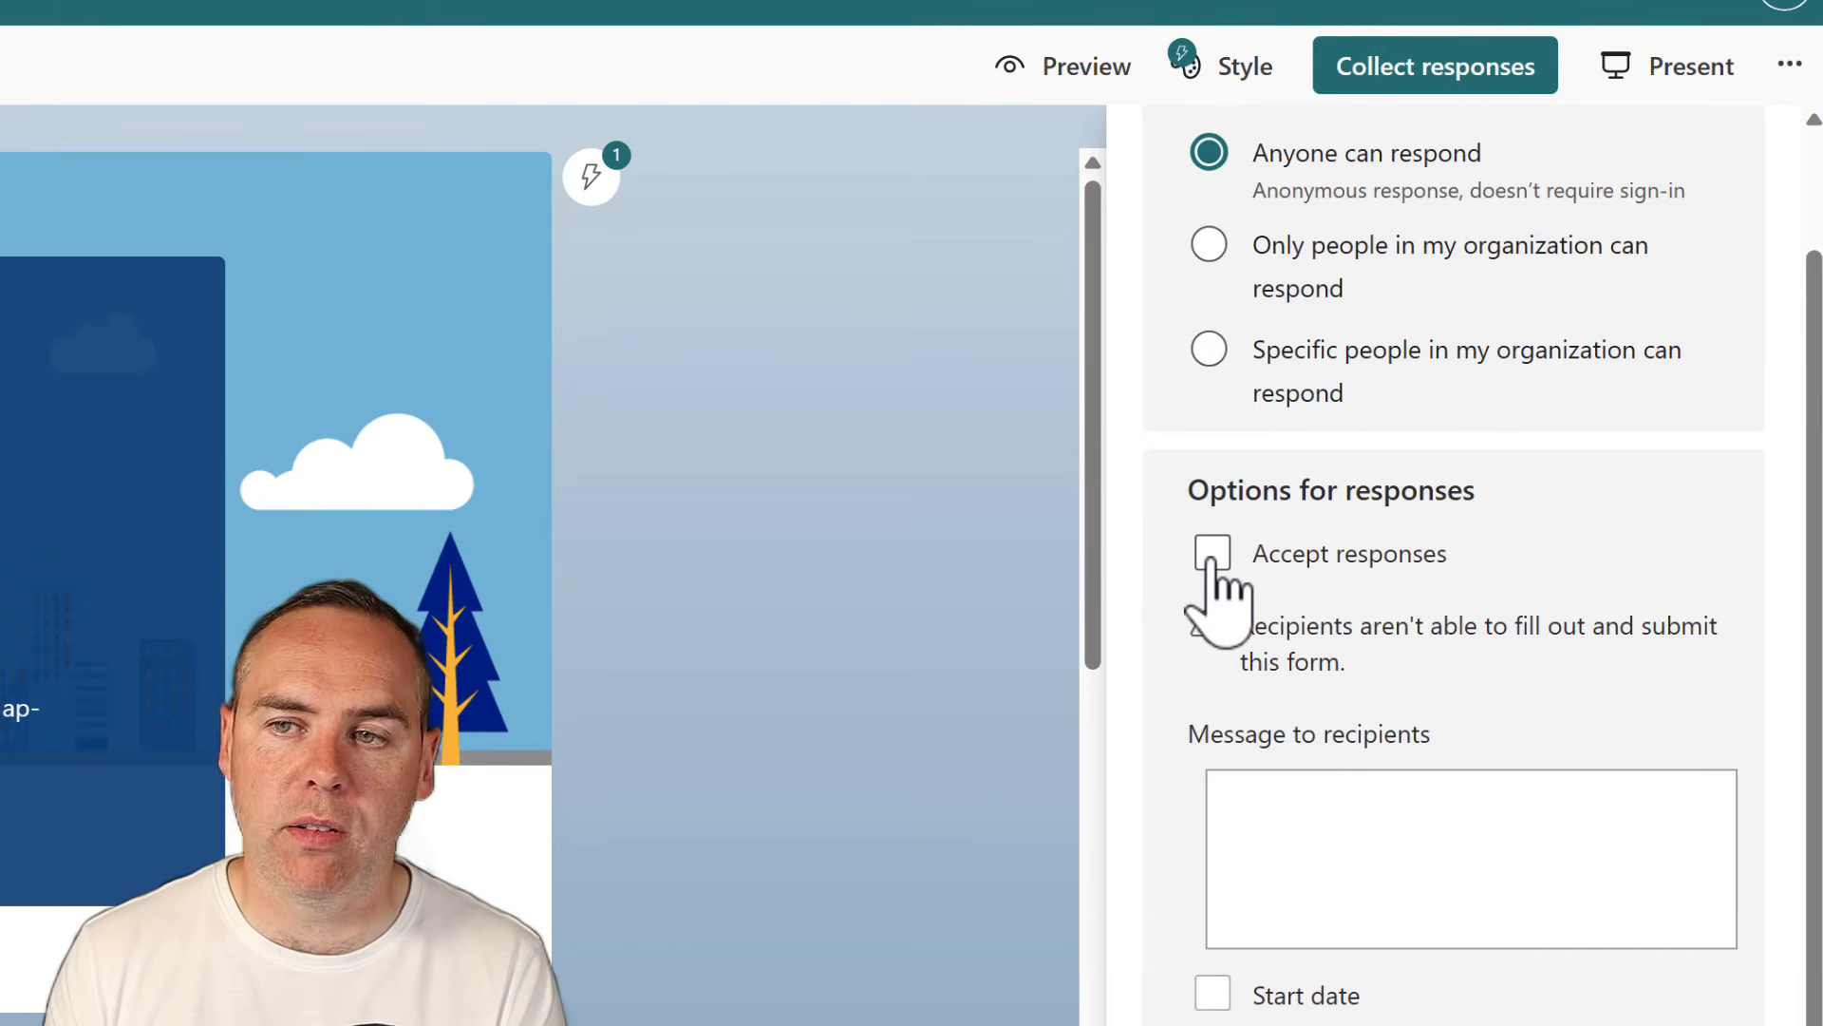
click(1213, 558)
click(1213, 621)
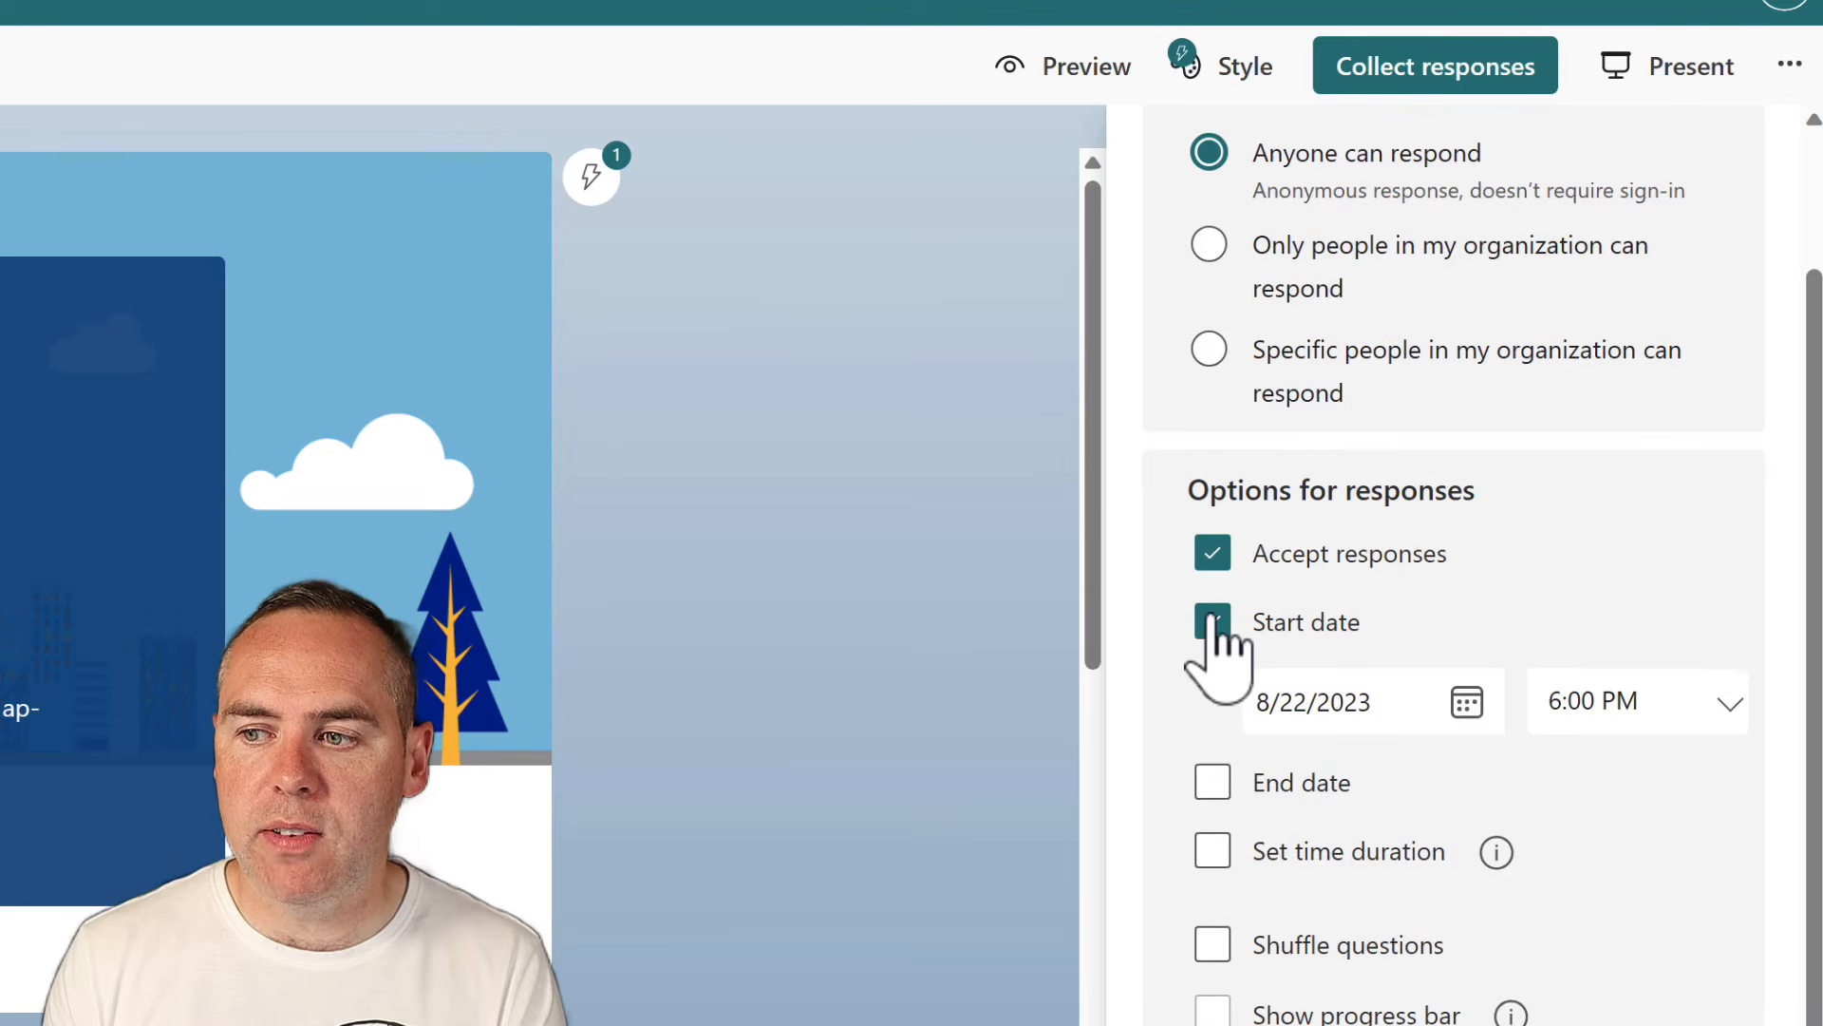
click(1214, 780)
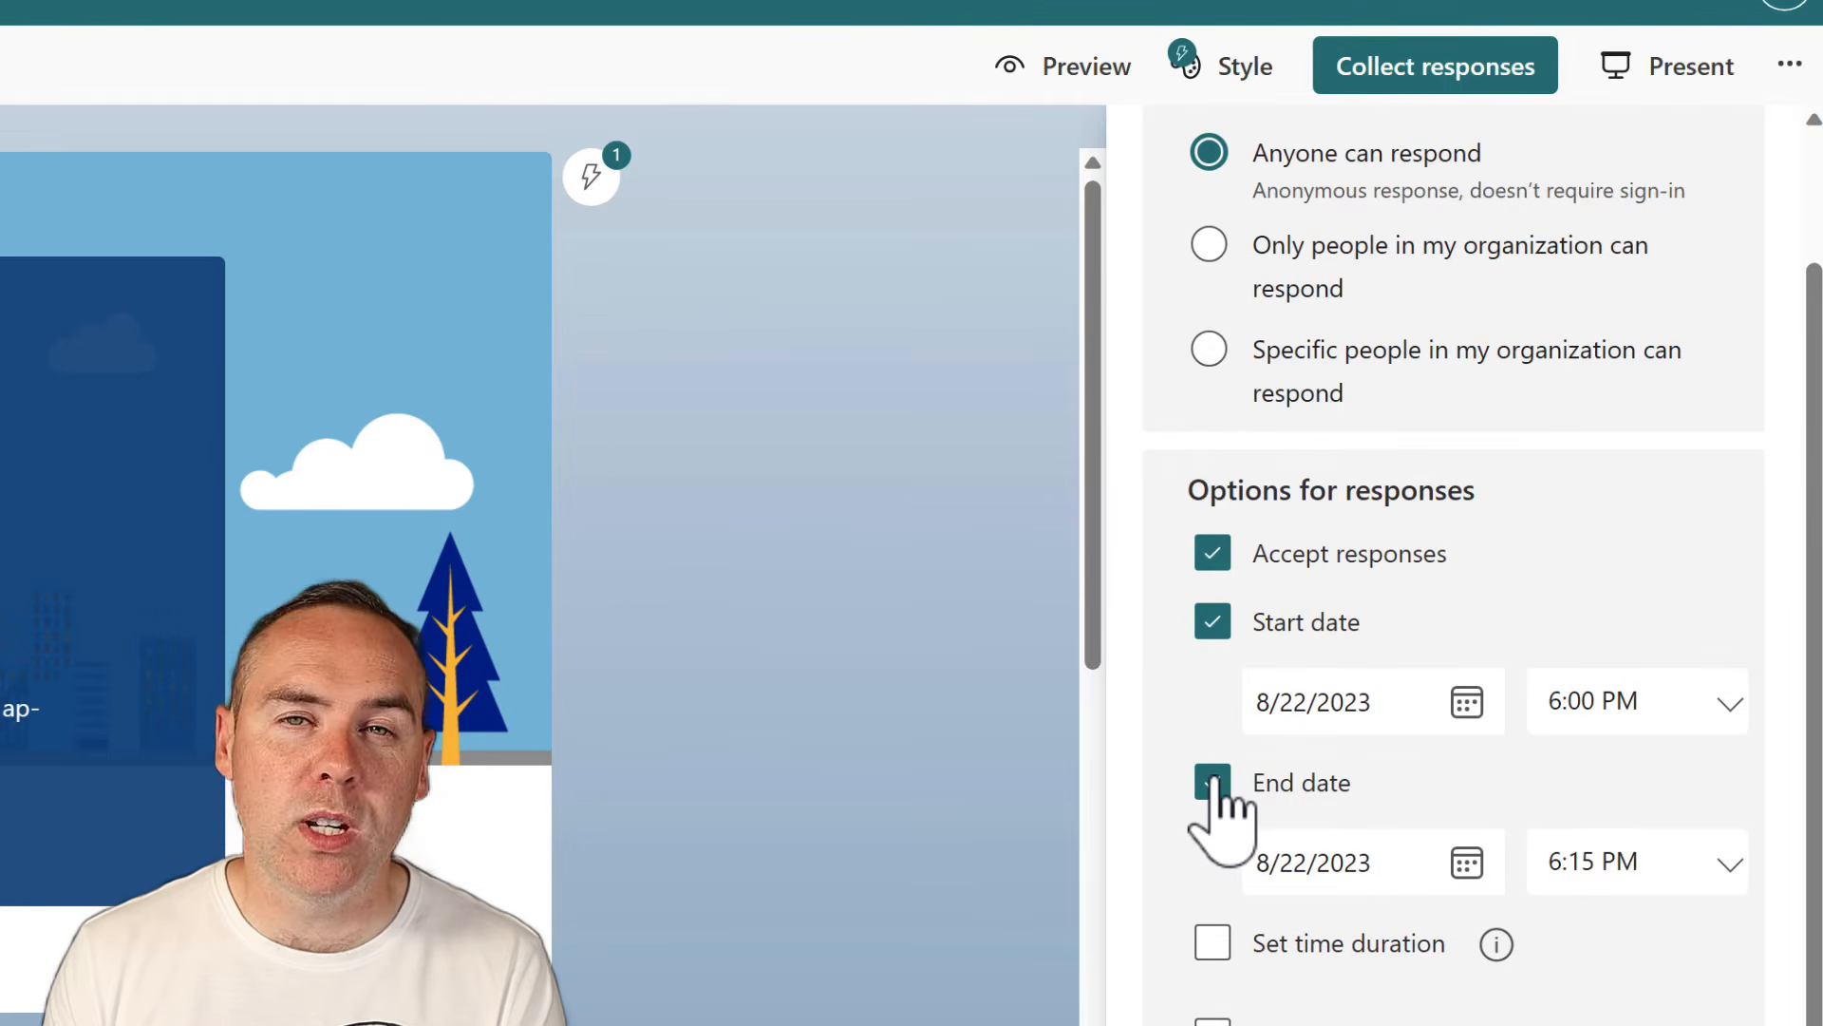
click(1214, 779)
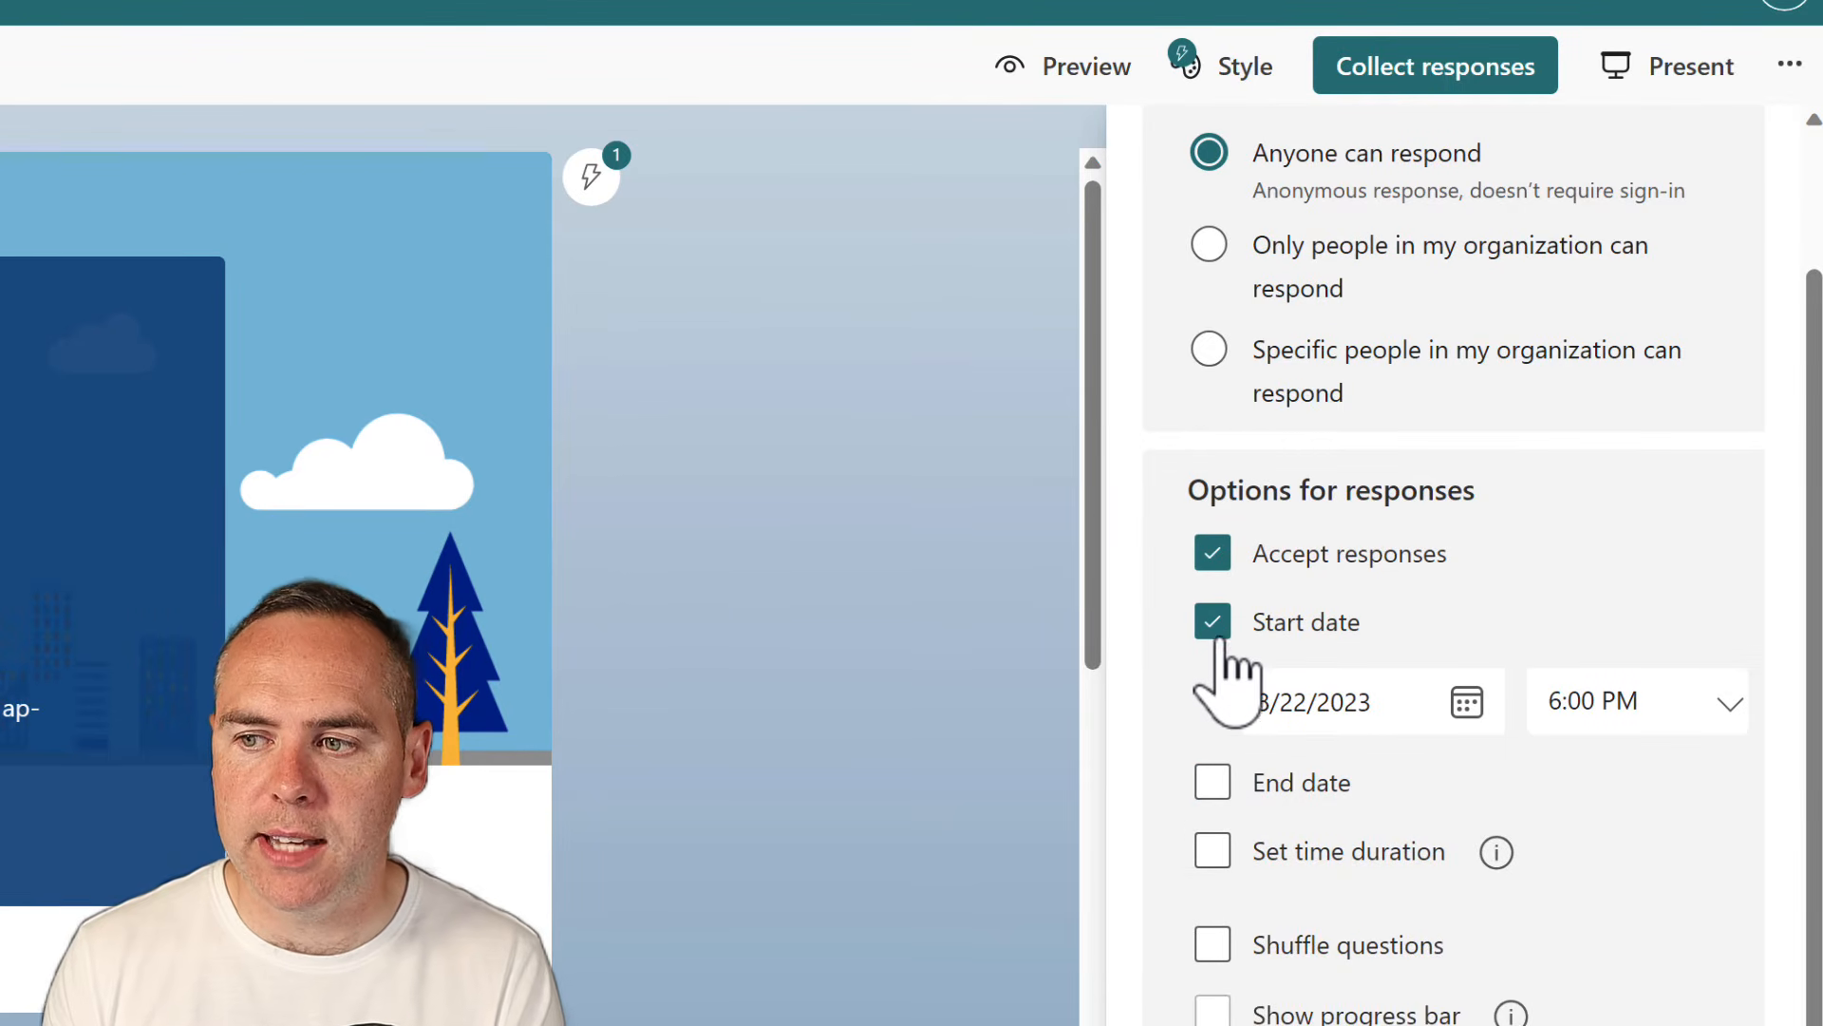
click(1219, 627)
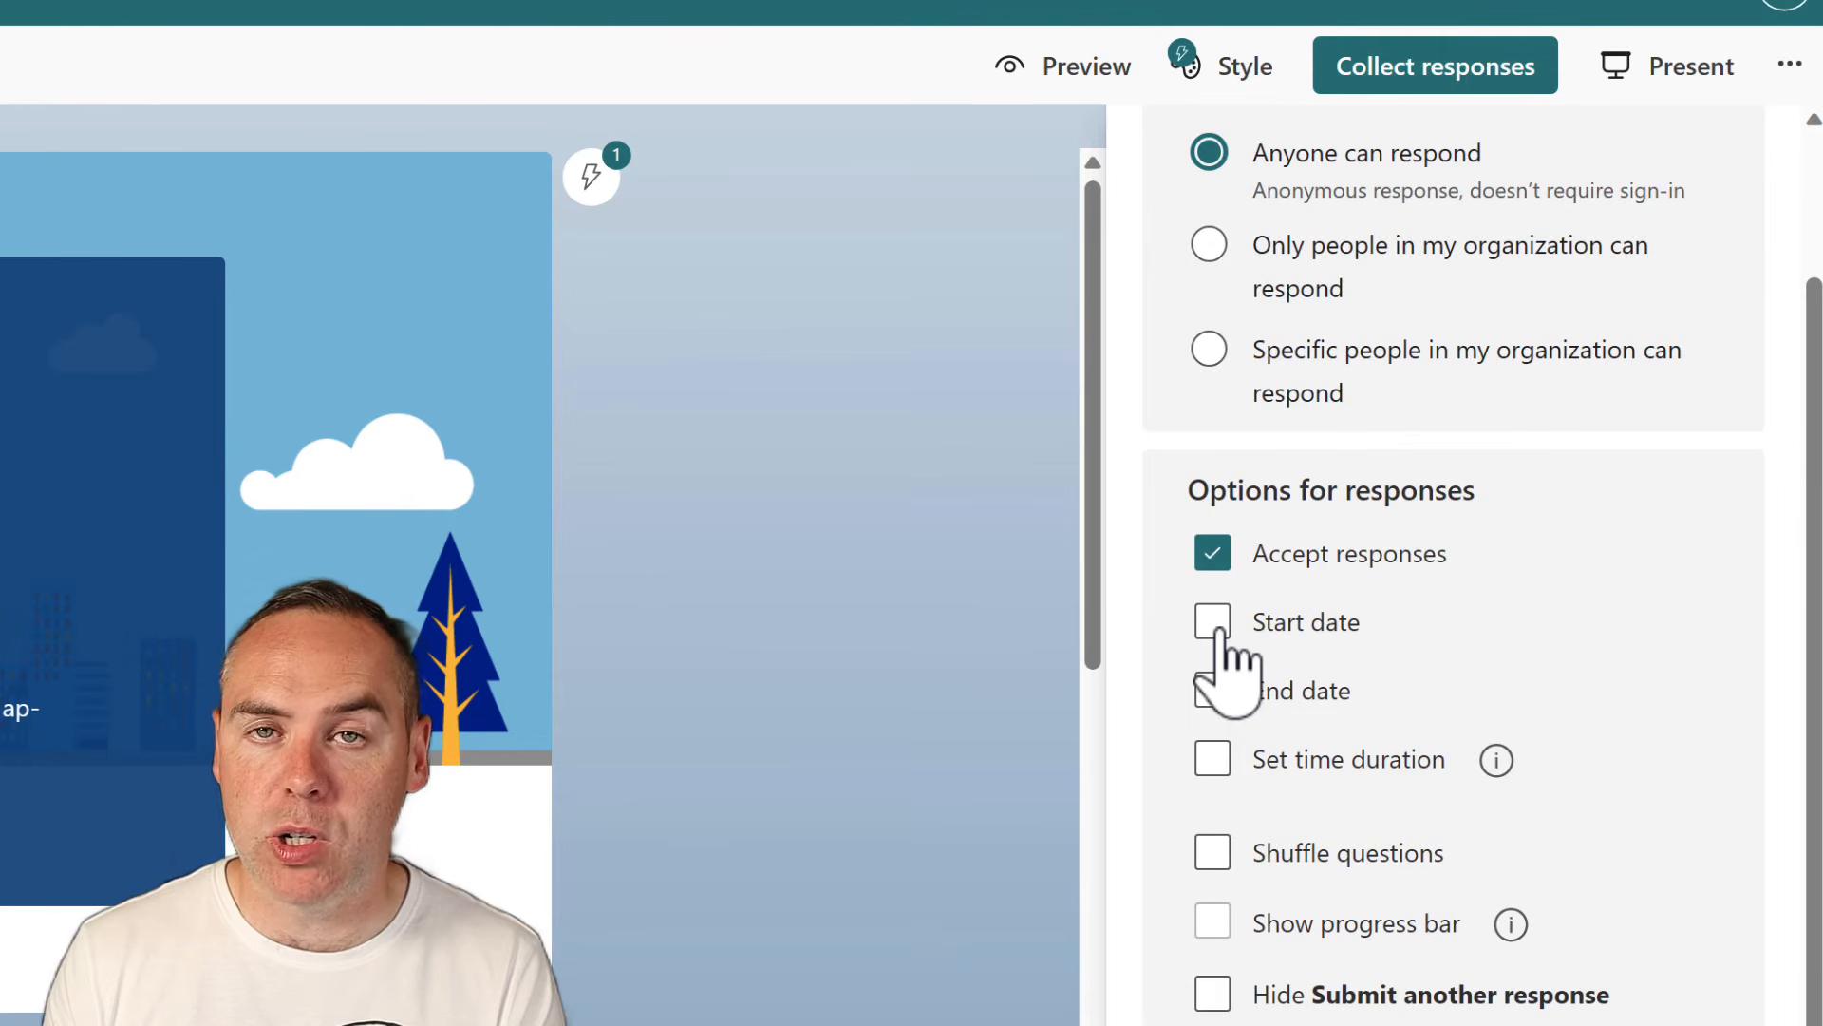
click(1213, 759)
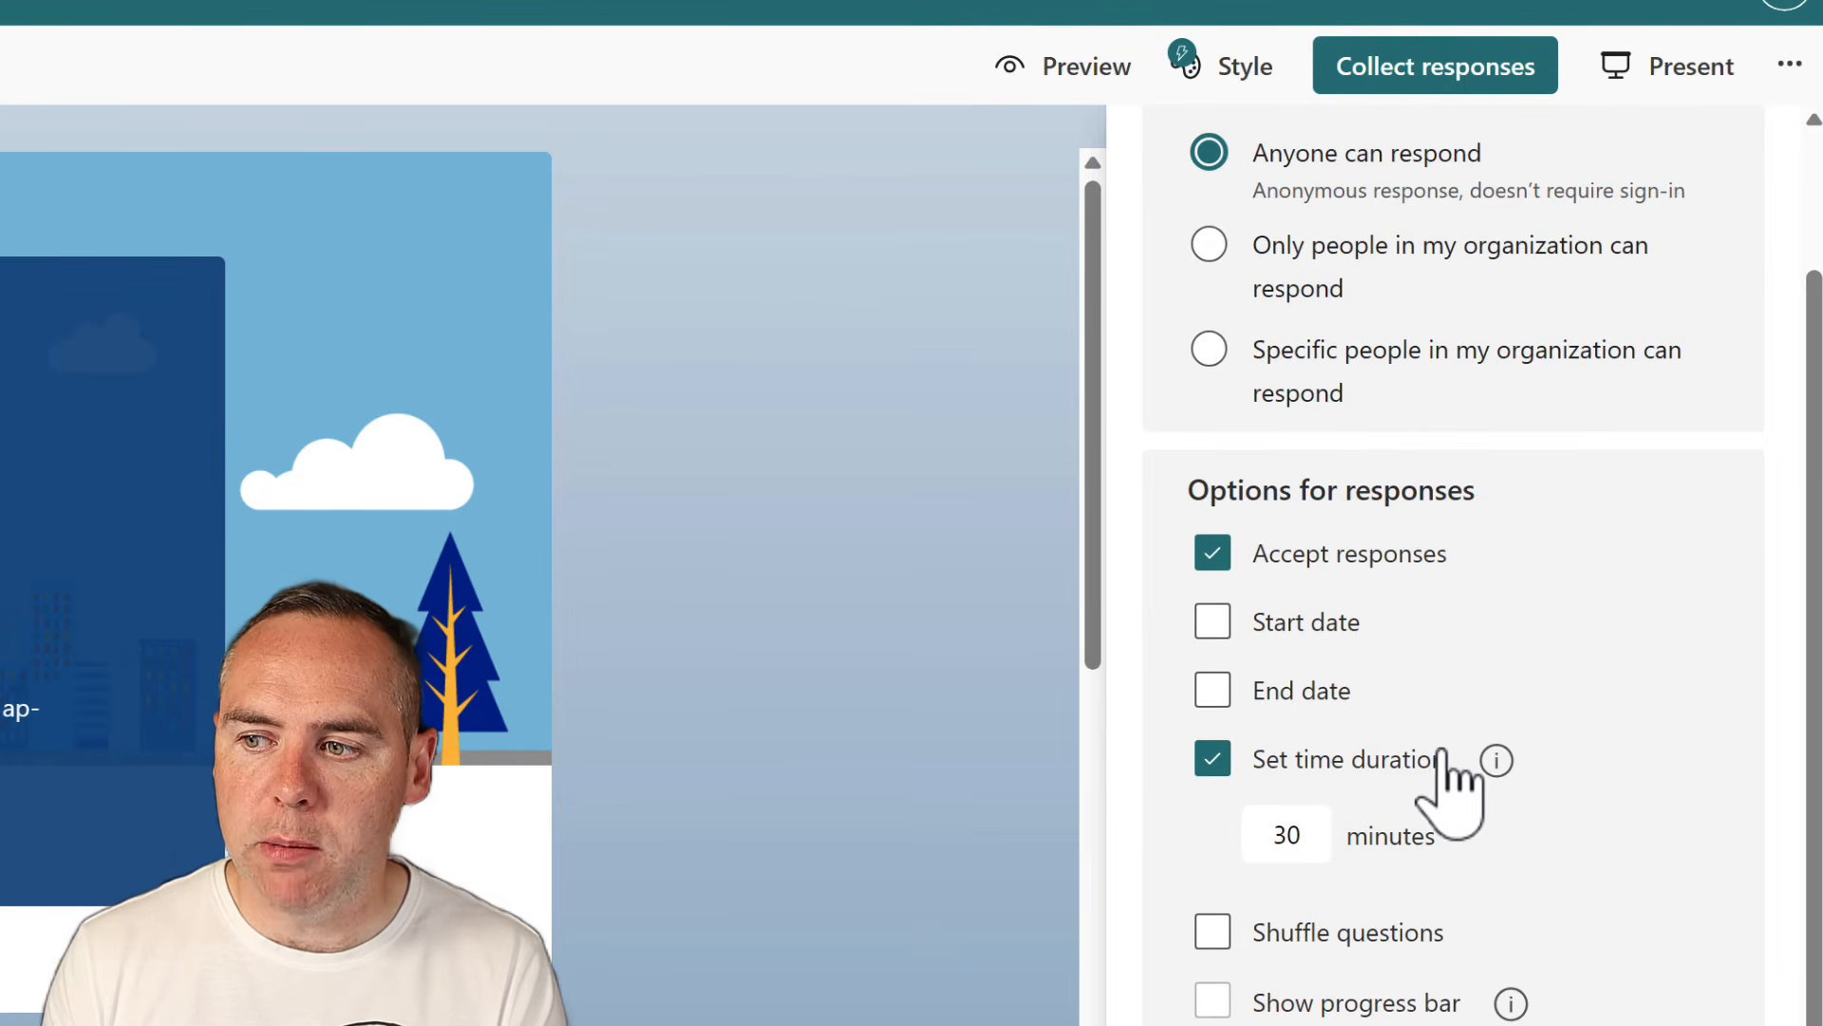
mouse_move(1489, 762)
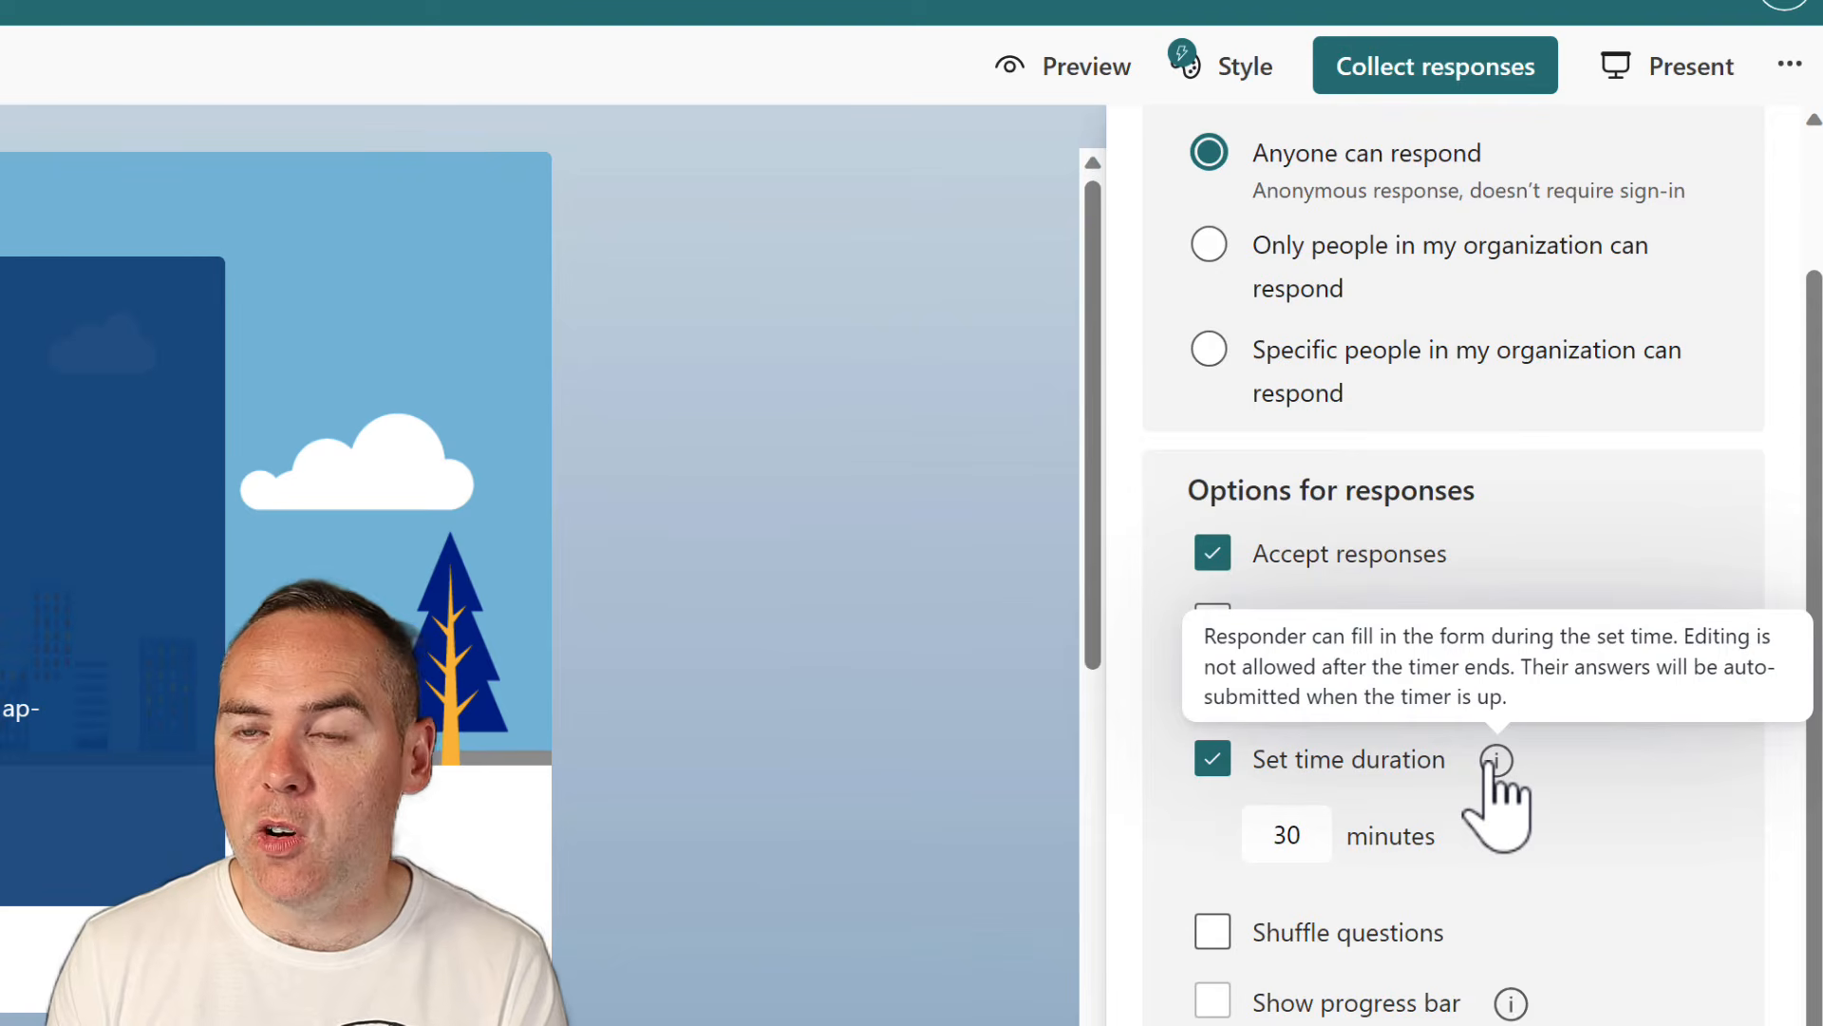
click(1343, 767)
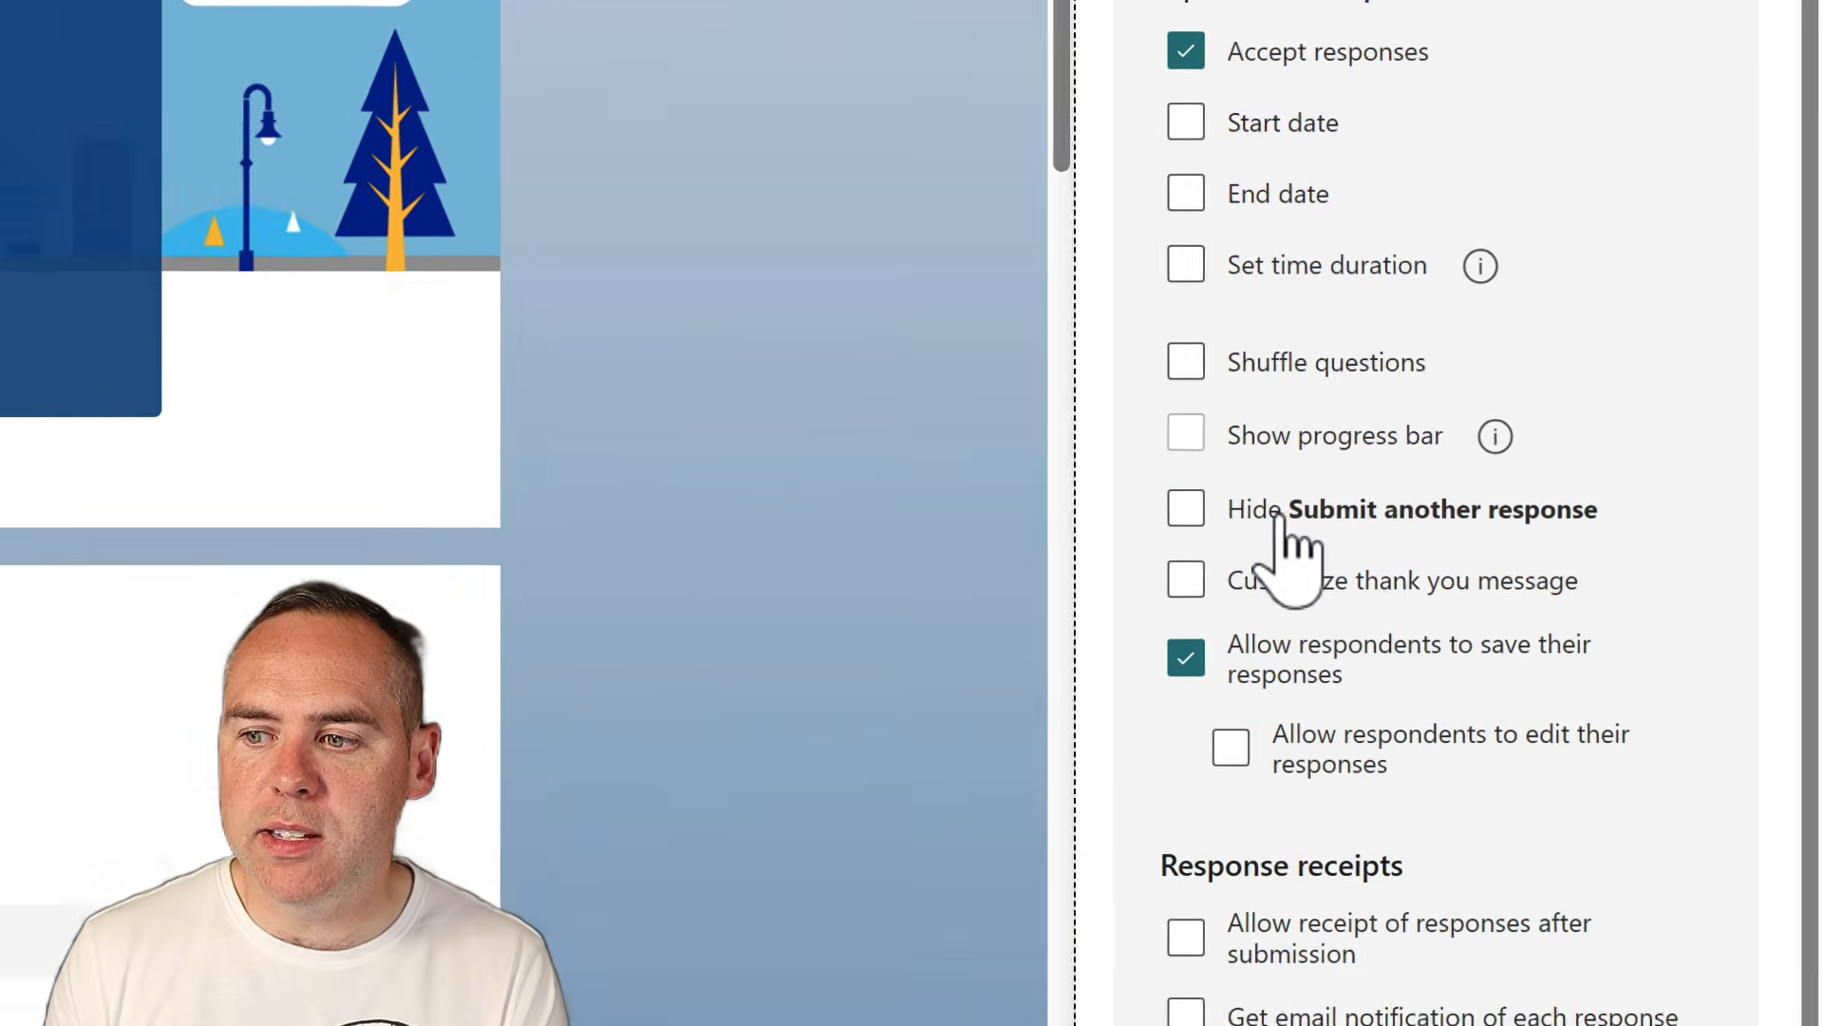
Hide the option to submit another response and turn on a custom thank-you message
click(1284, 515)
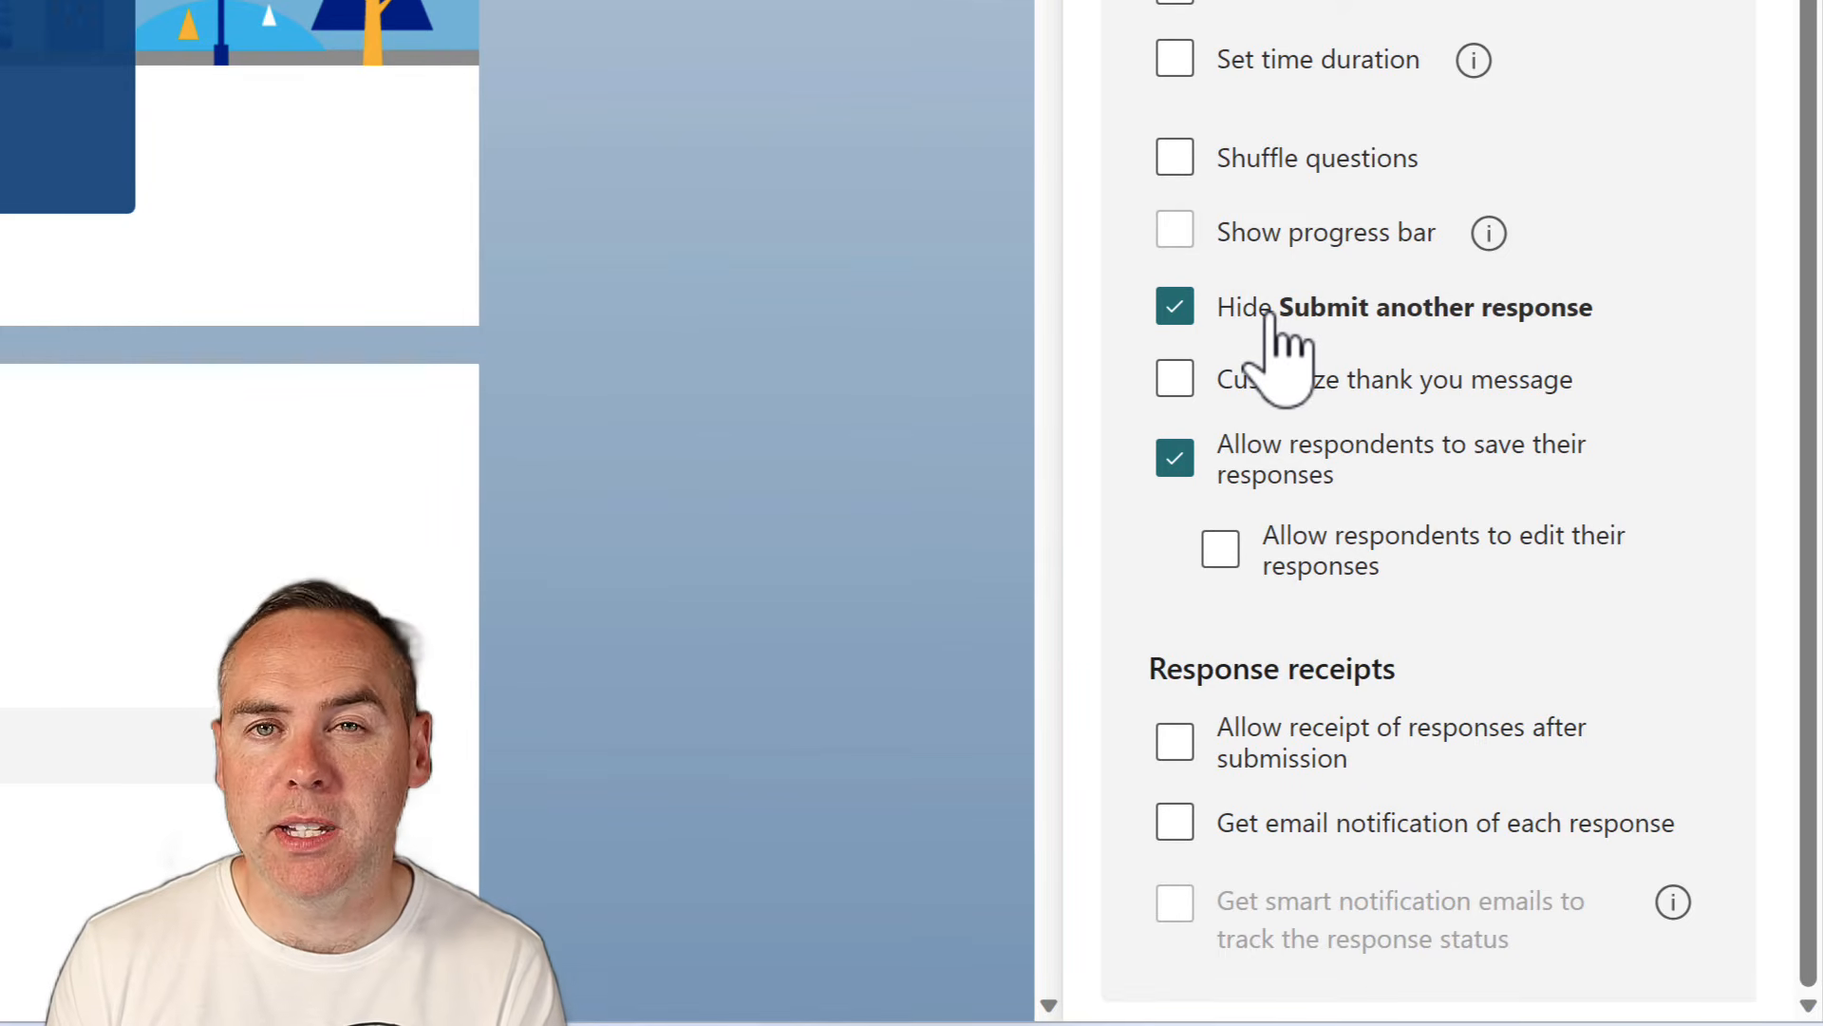
click(1284, 380)
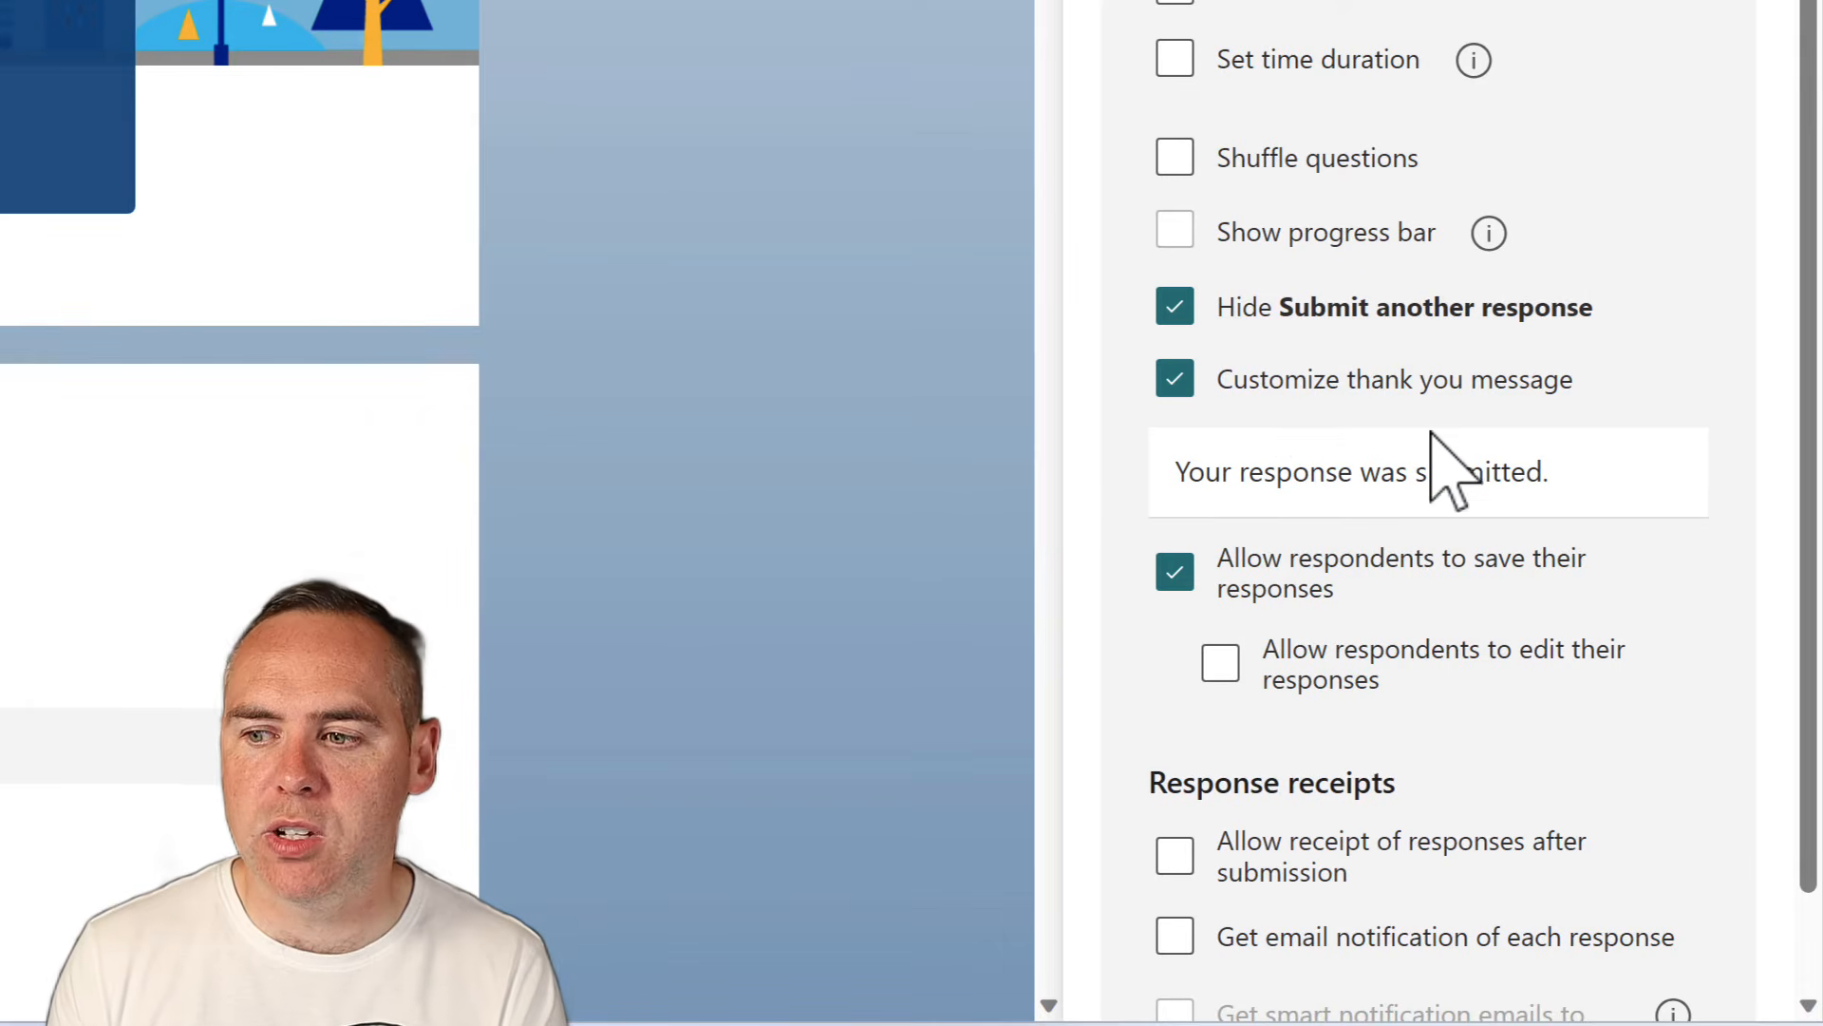
click(1565, 479)
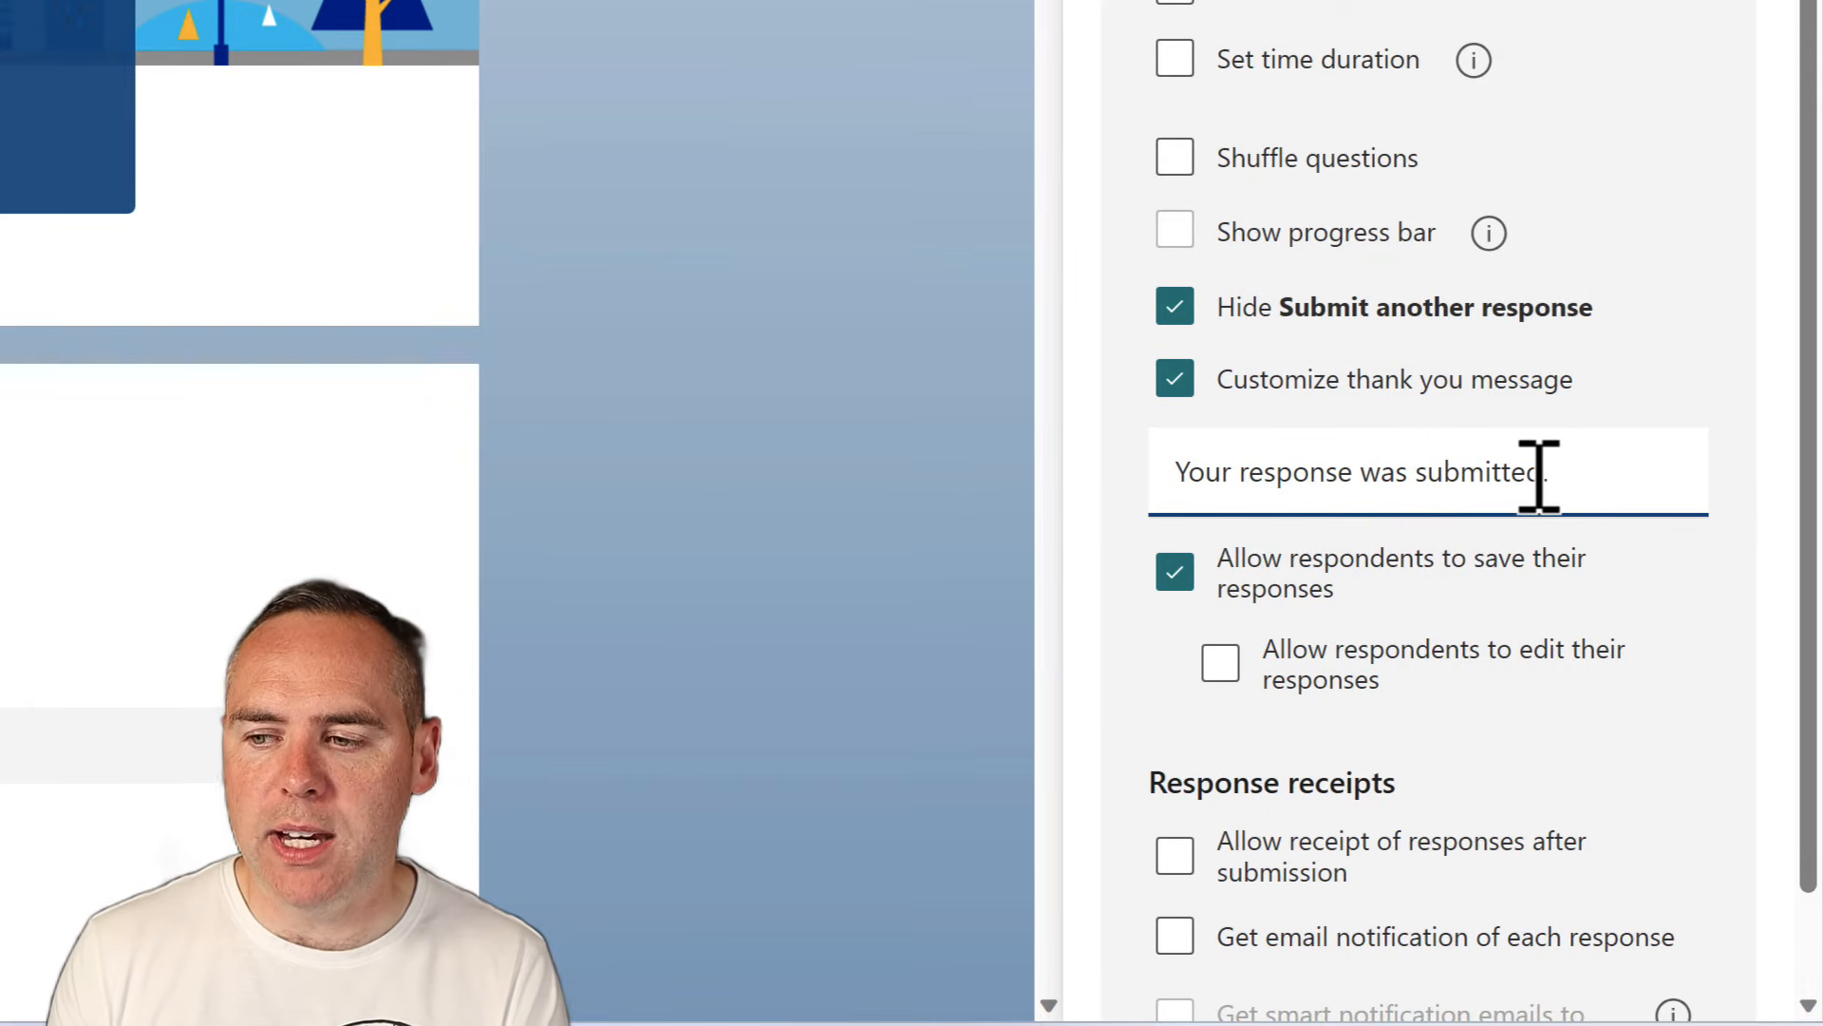
Replace the message's final period with ' and thank you for your feedback.'
triple_click(1424, 476)
click(1559, 475)
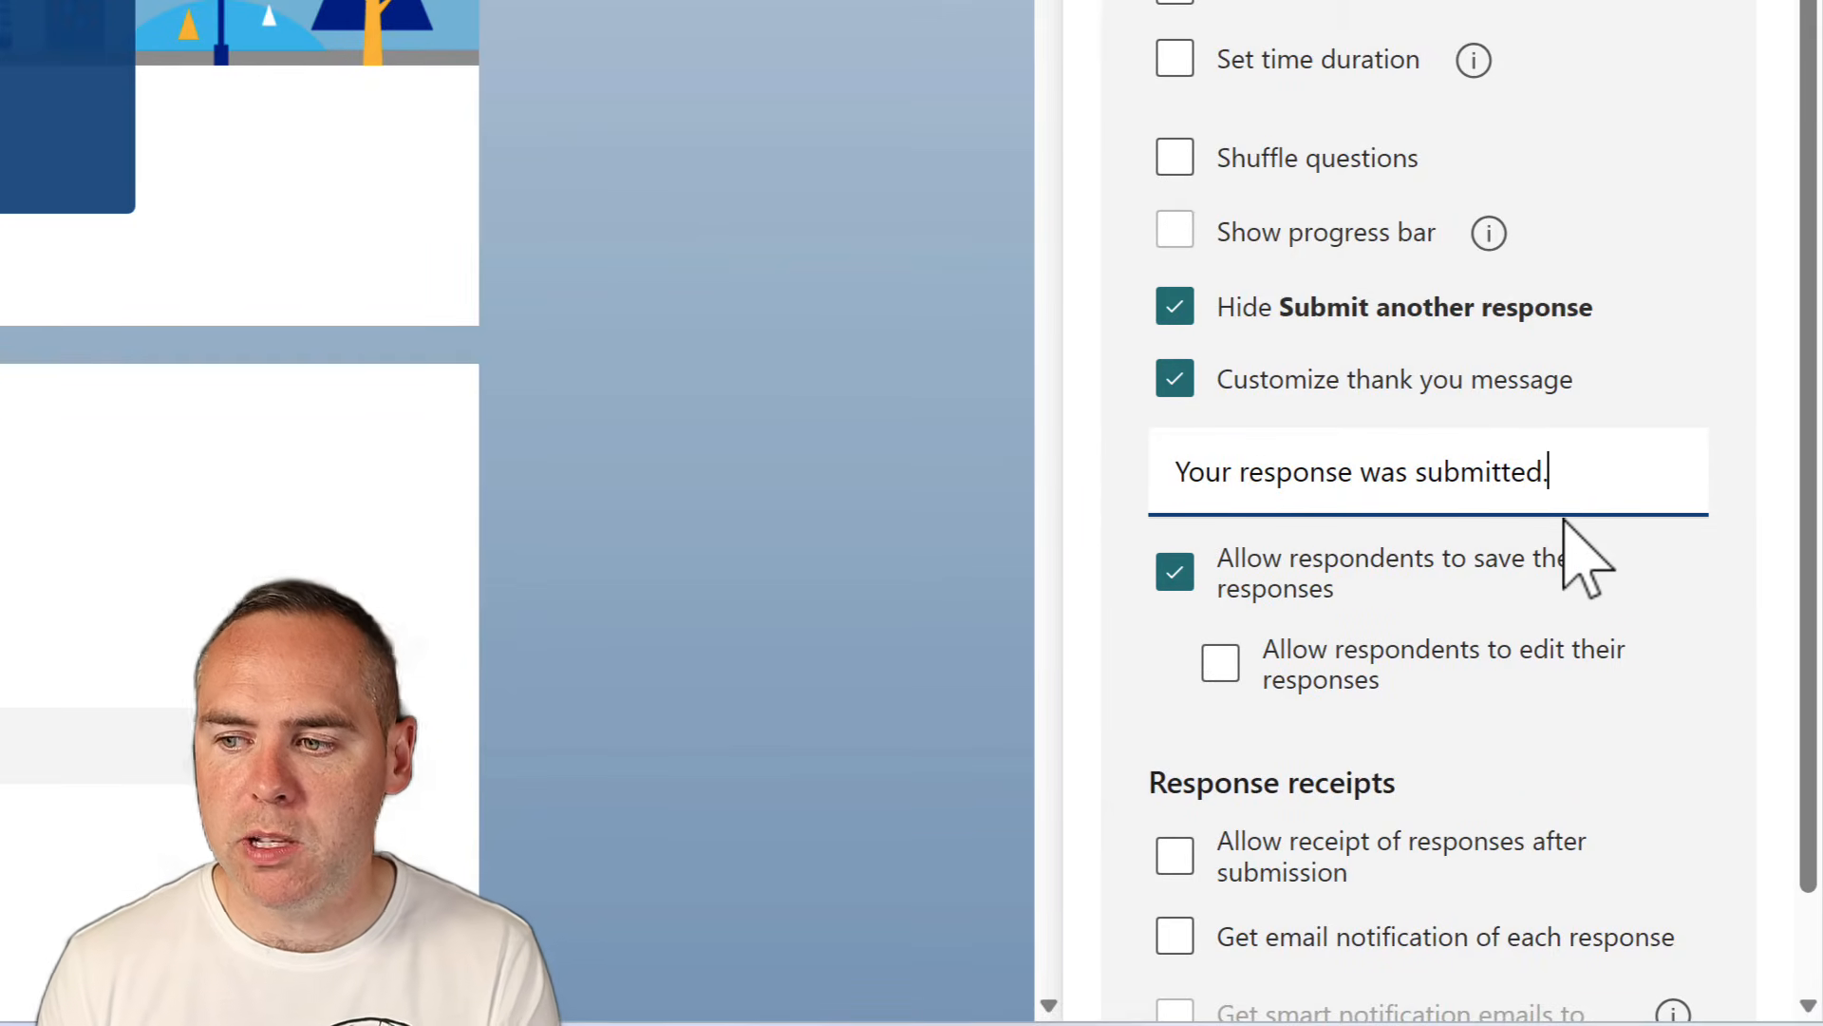
key(BackSpace)
text(and thank )
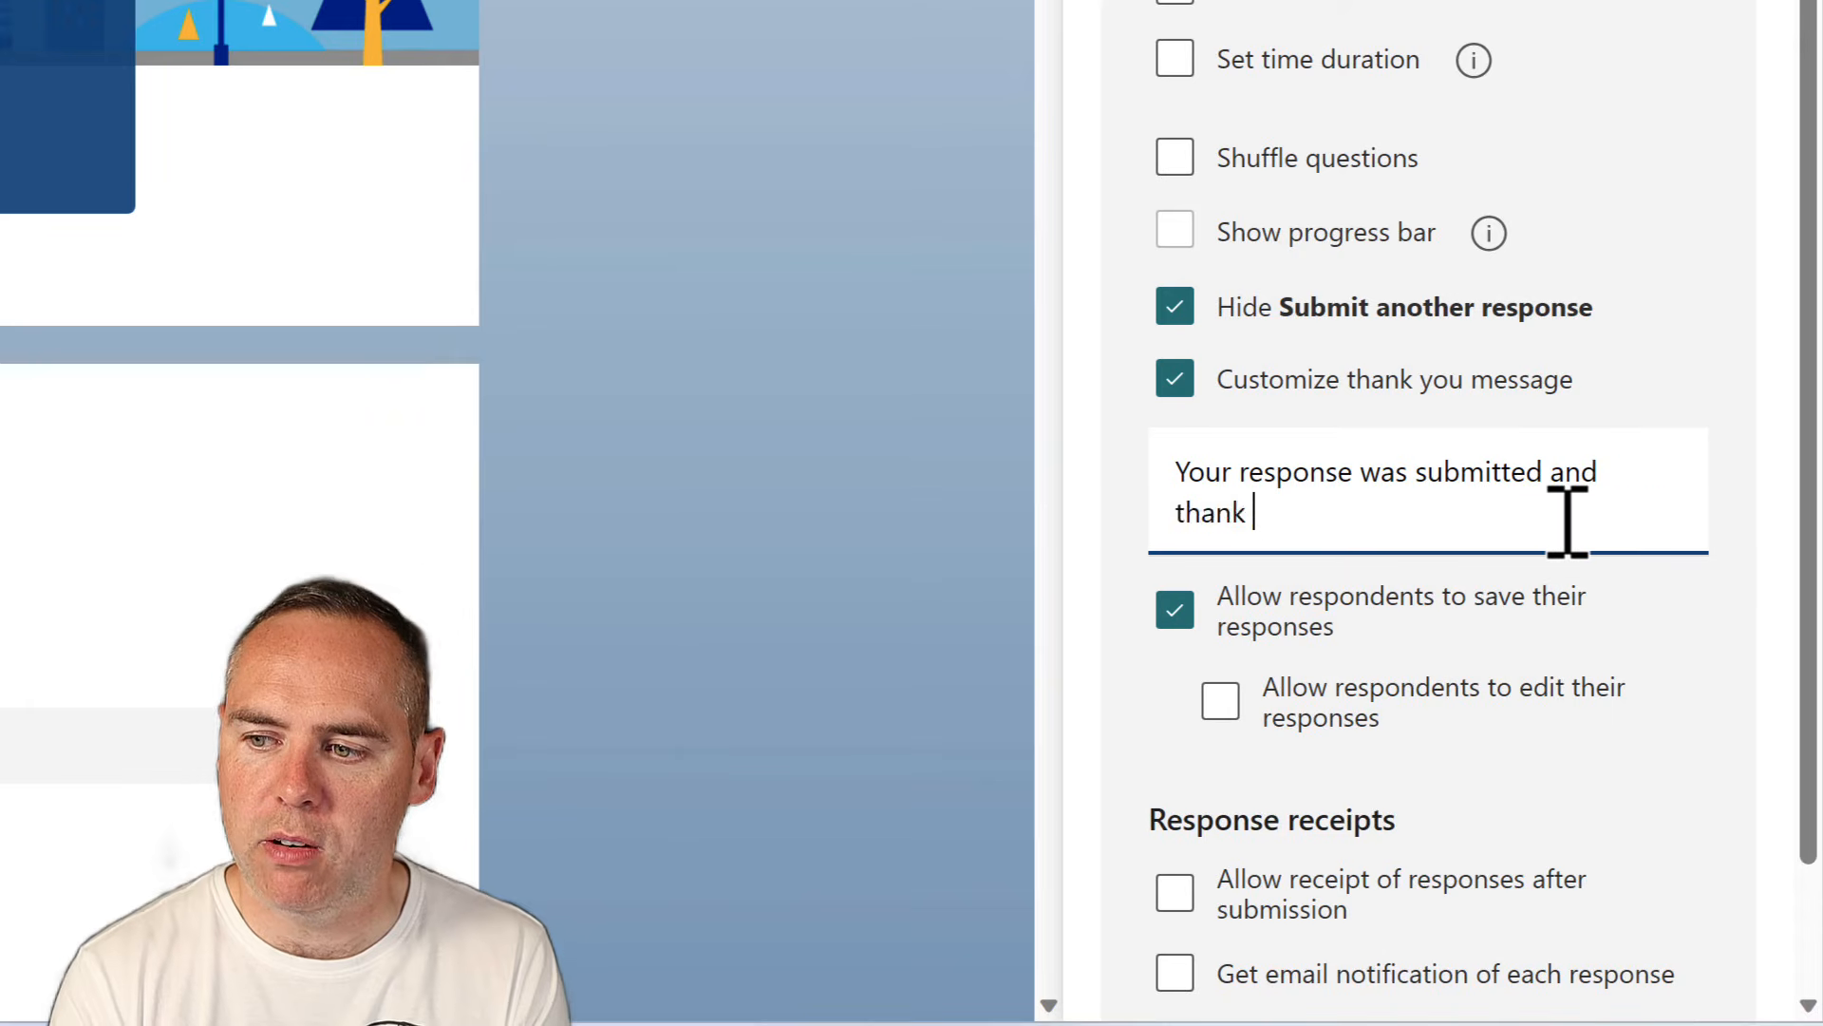
text(you for yo)
key(BackSpace)
key(BackSpace)
text(or)
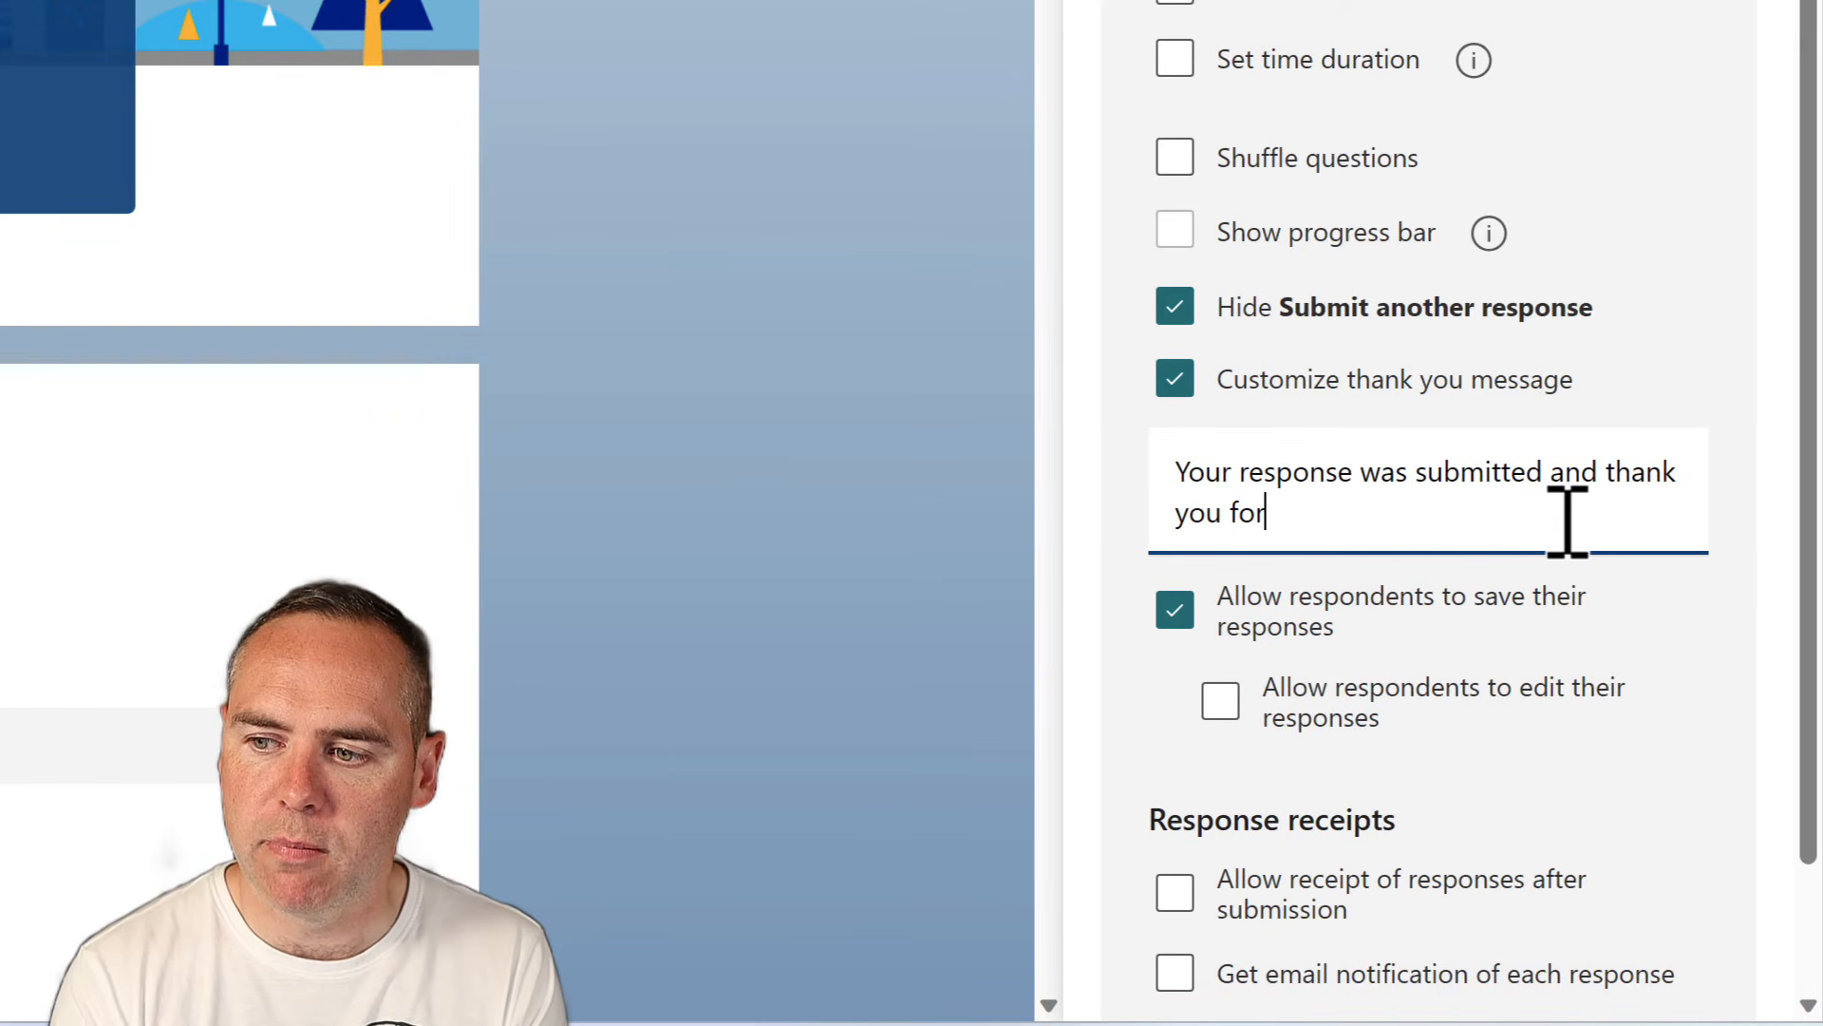
text( your feedback.)
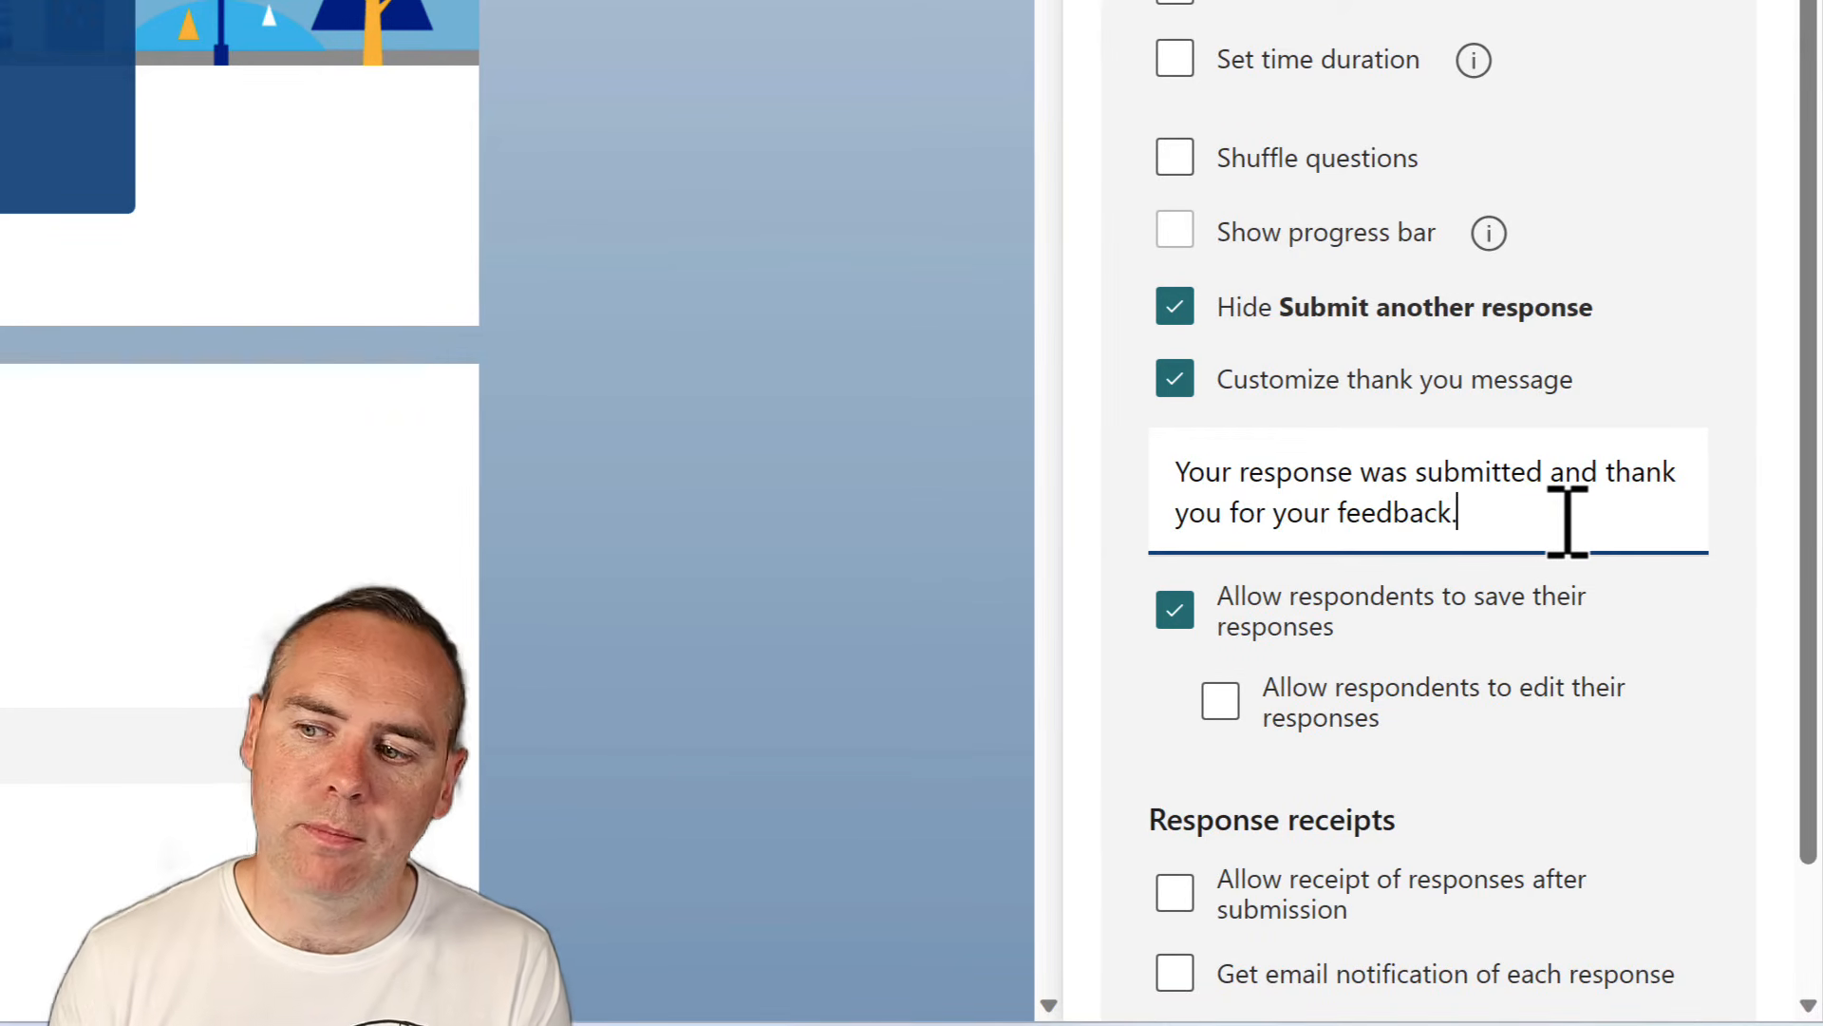
scroll(1169, 732, down, 2)
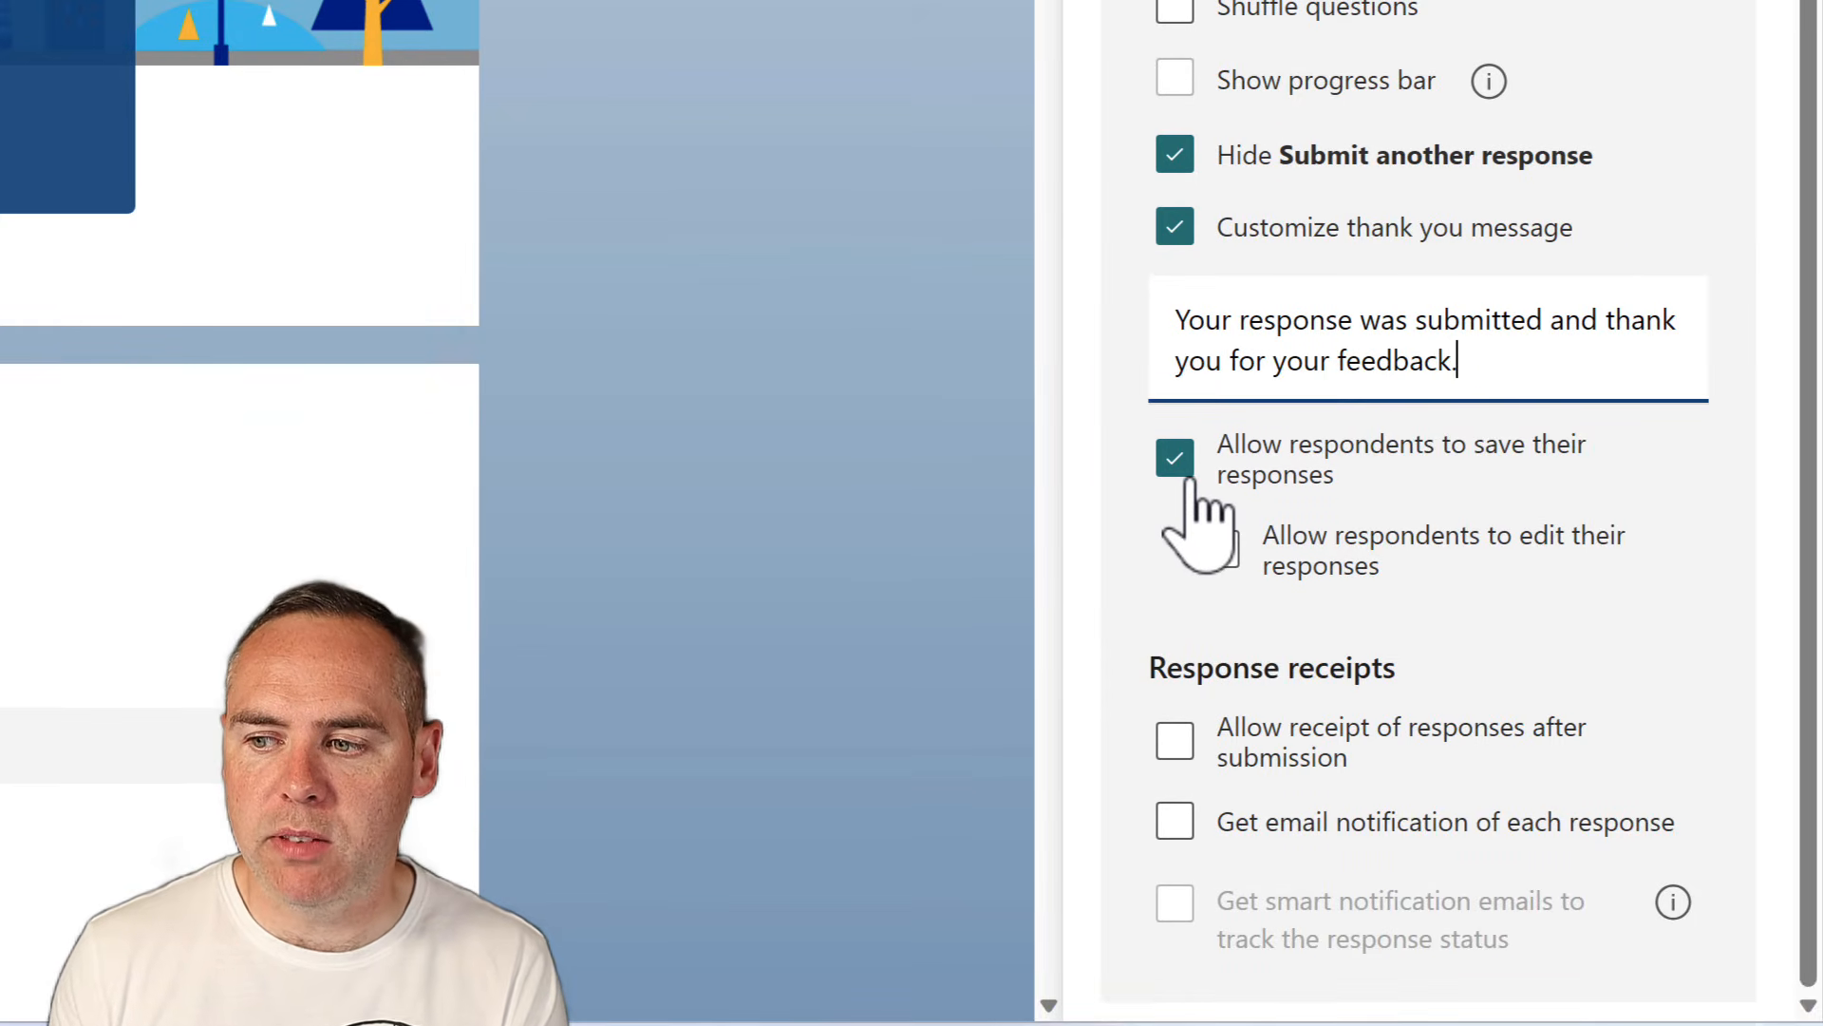
Try respondent editing, then stop respondents from saving their responses
click(1222, 551)
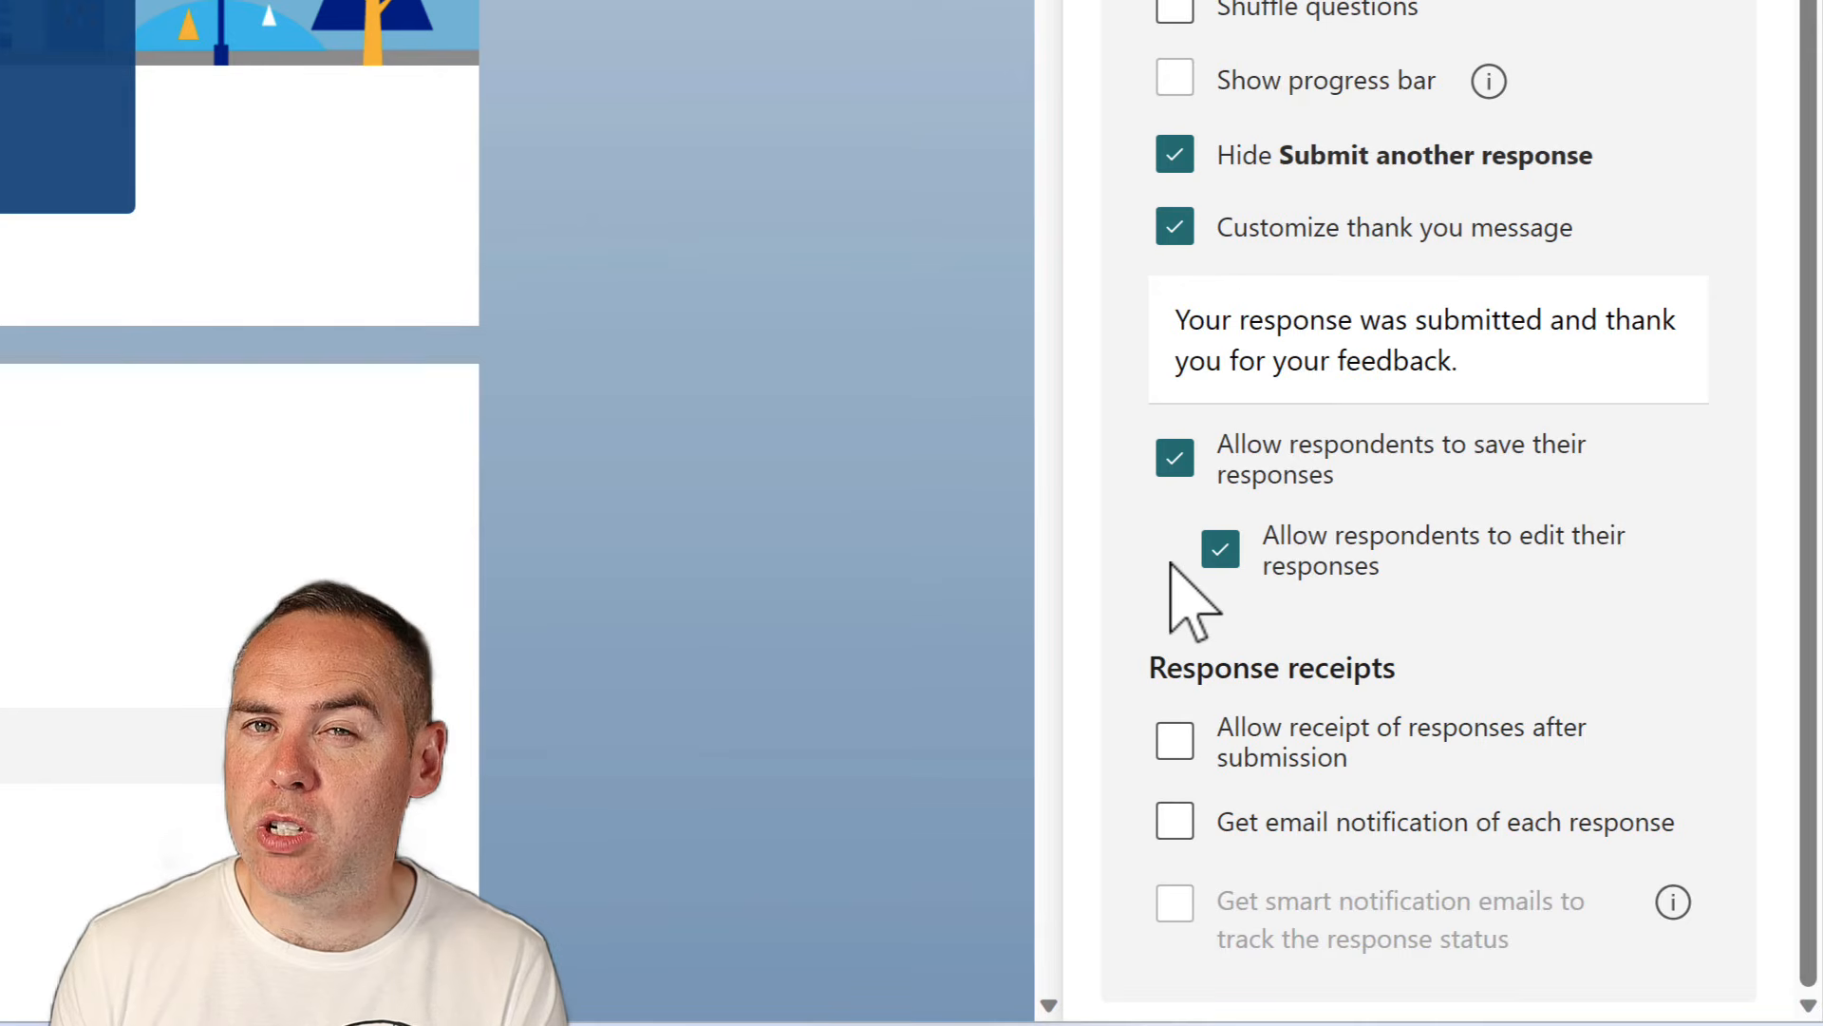
click(1219, 549)
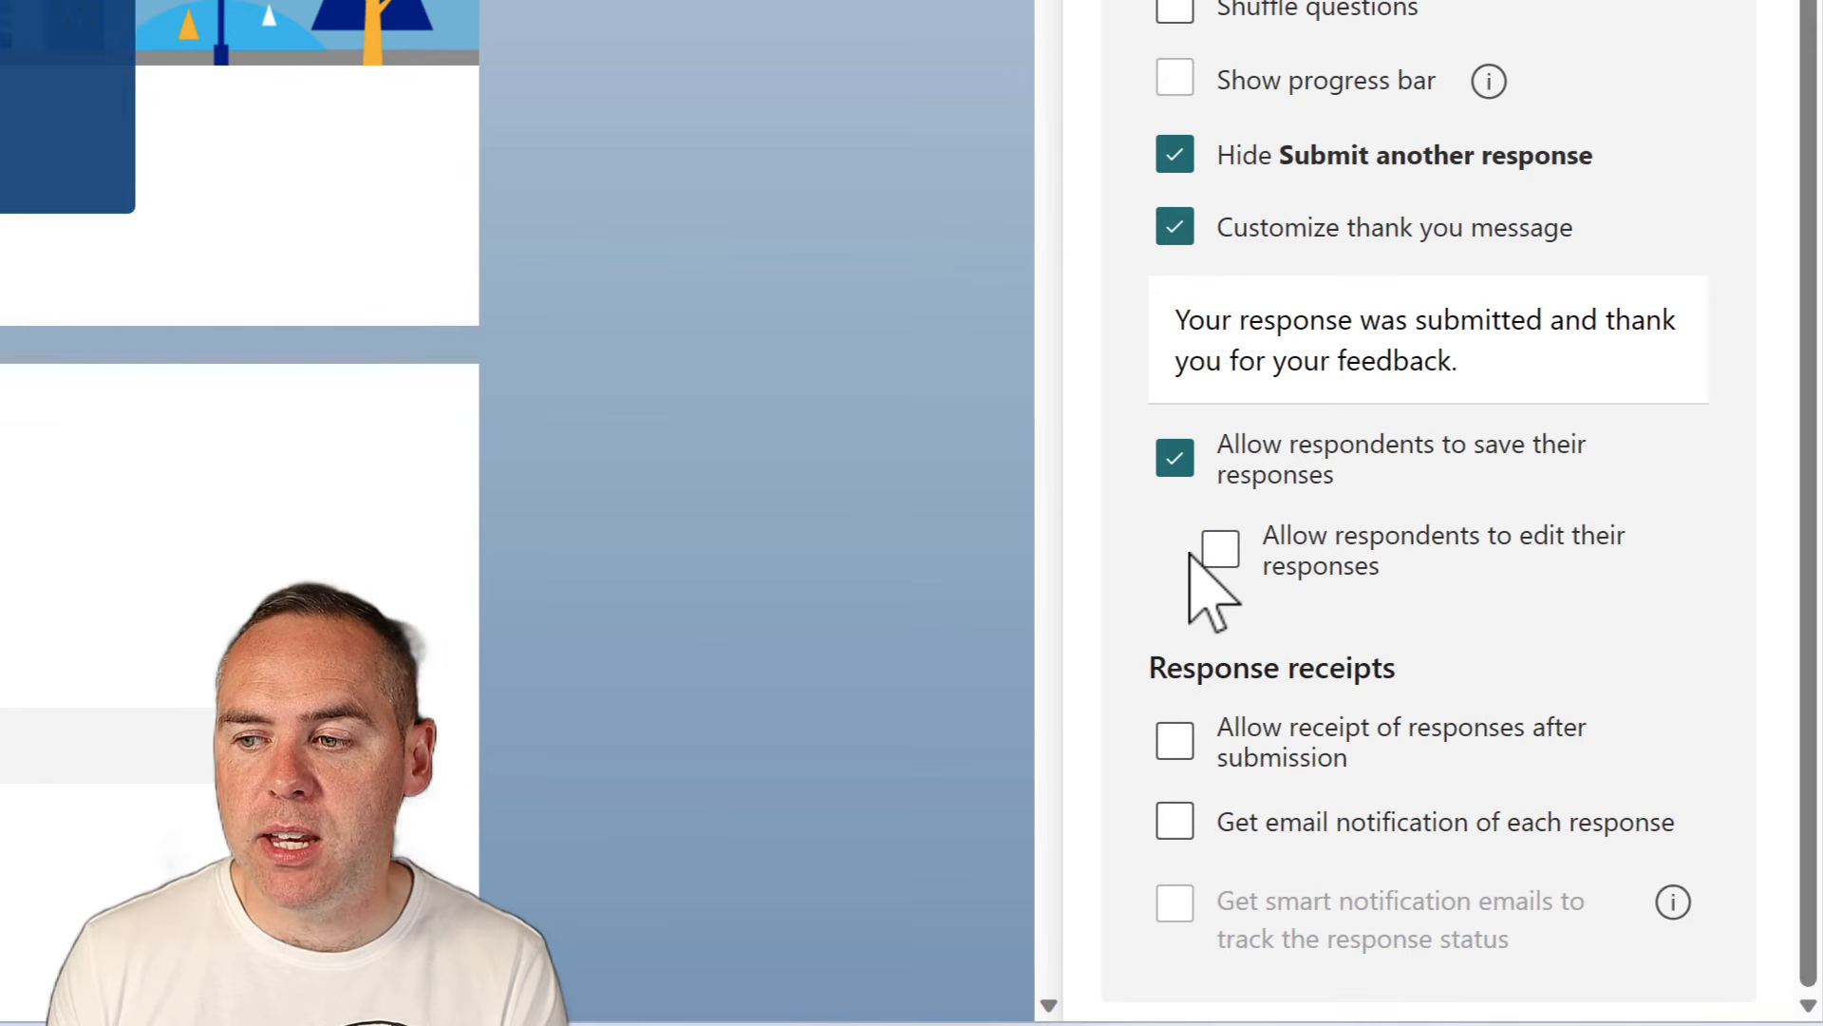
click(1175, 458)
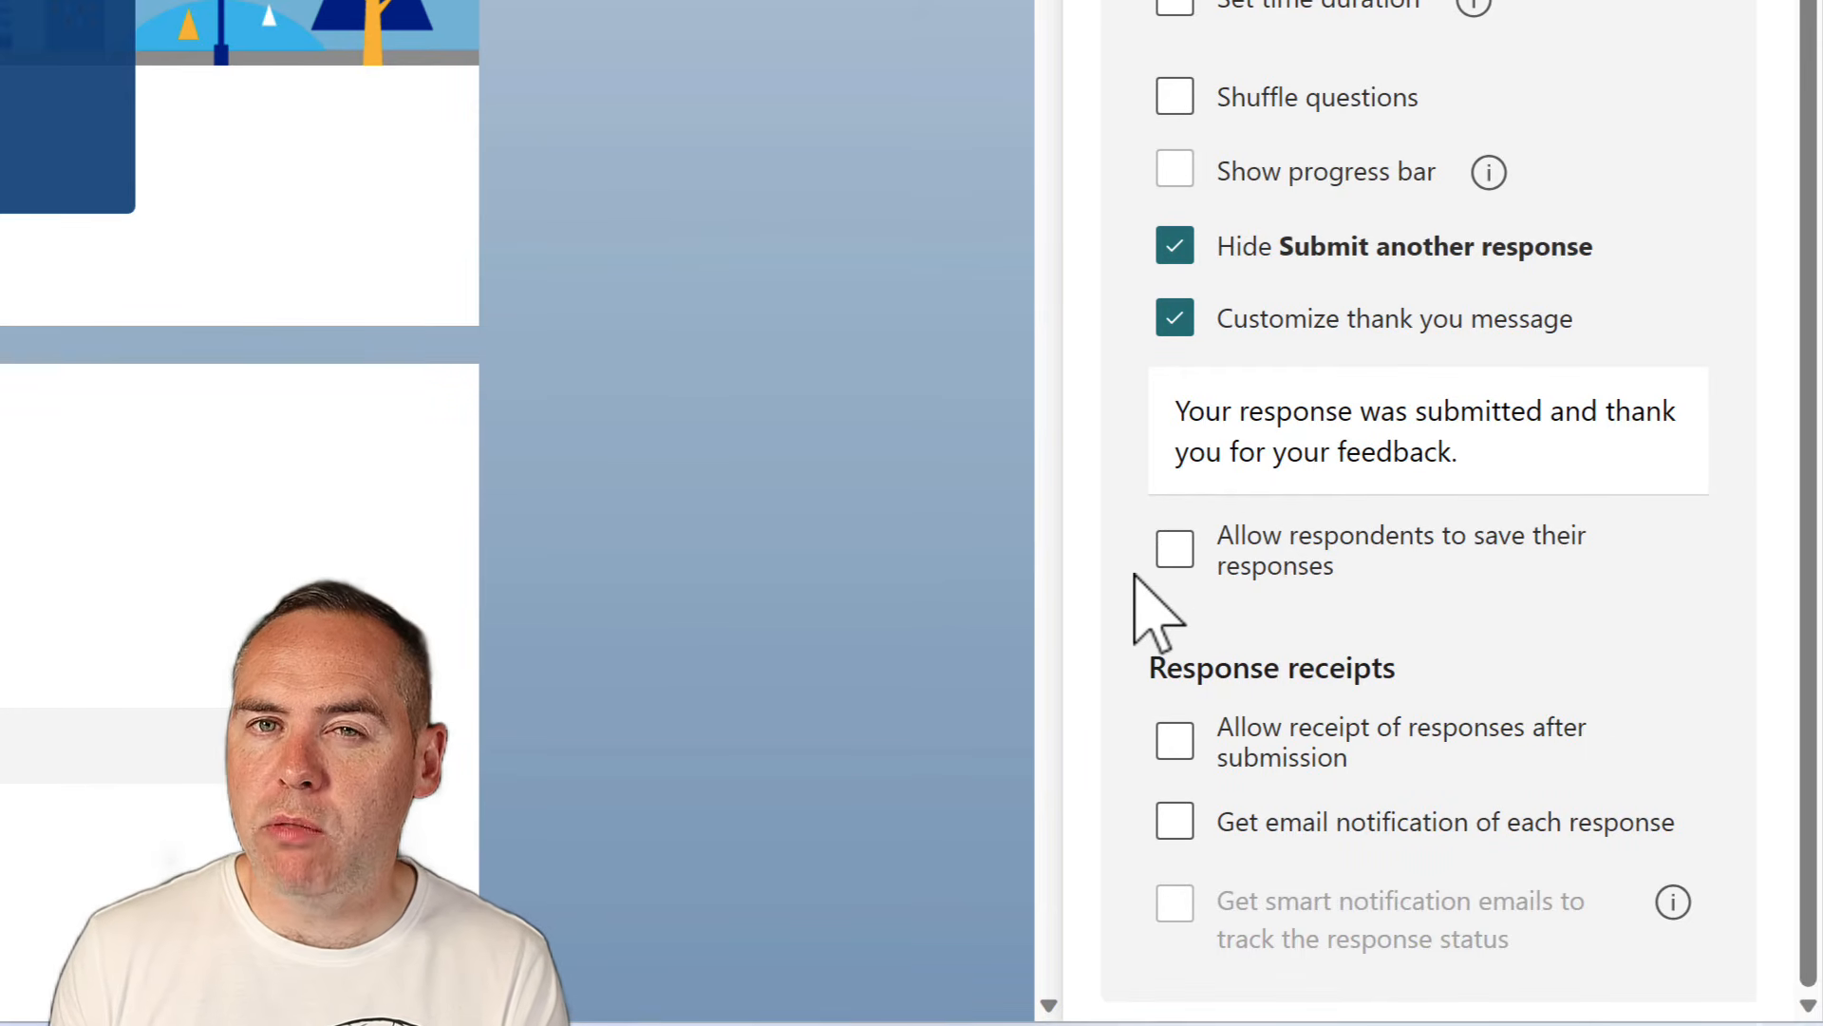
Try response receipts, then turn on an email notification for each new response
click(1175, 742)
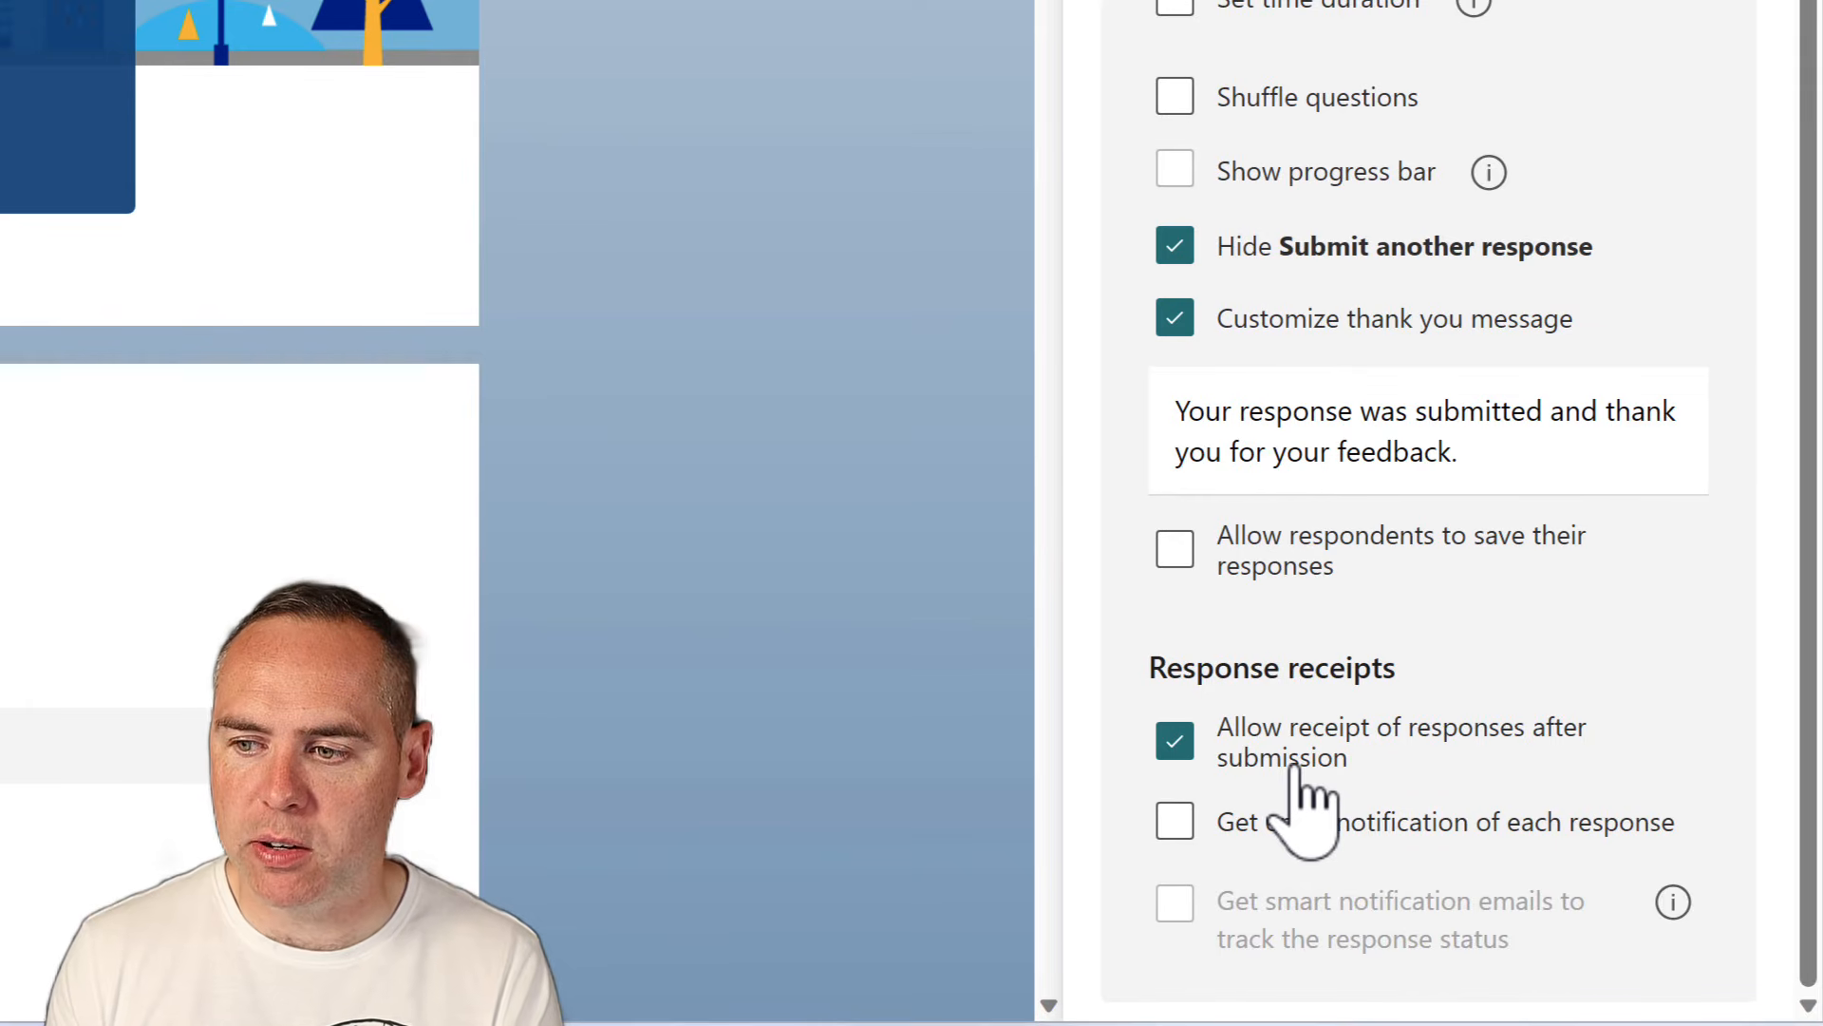
click(1175, 739)
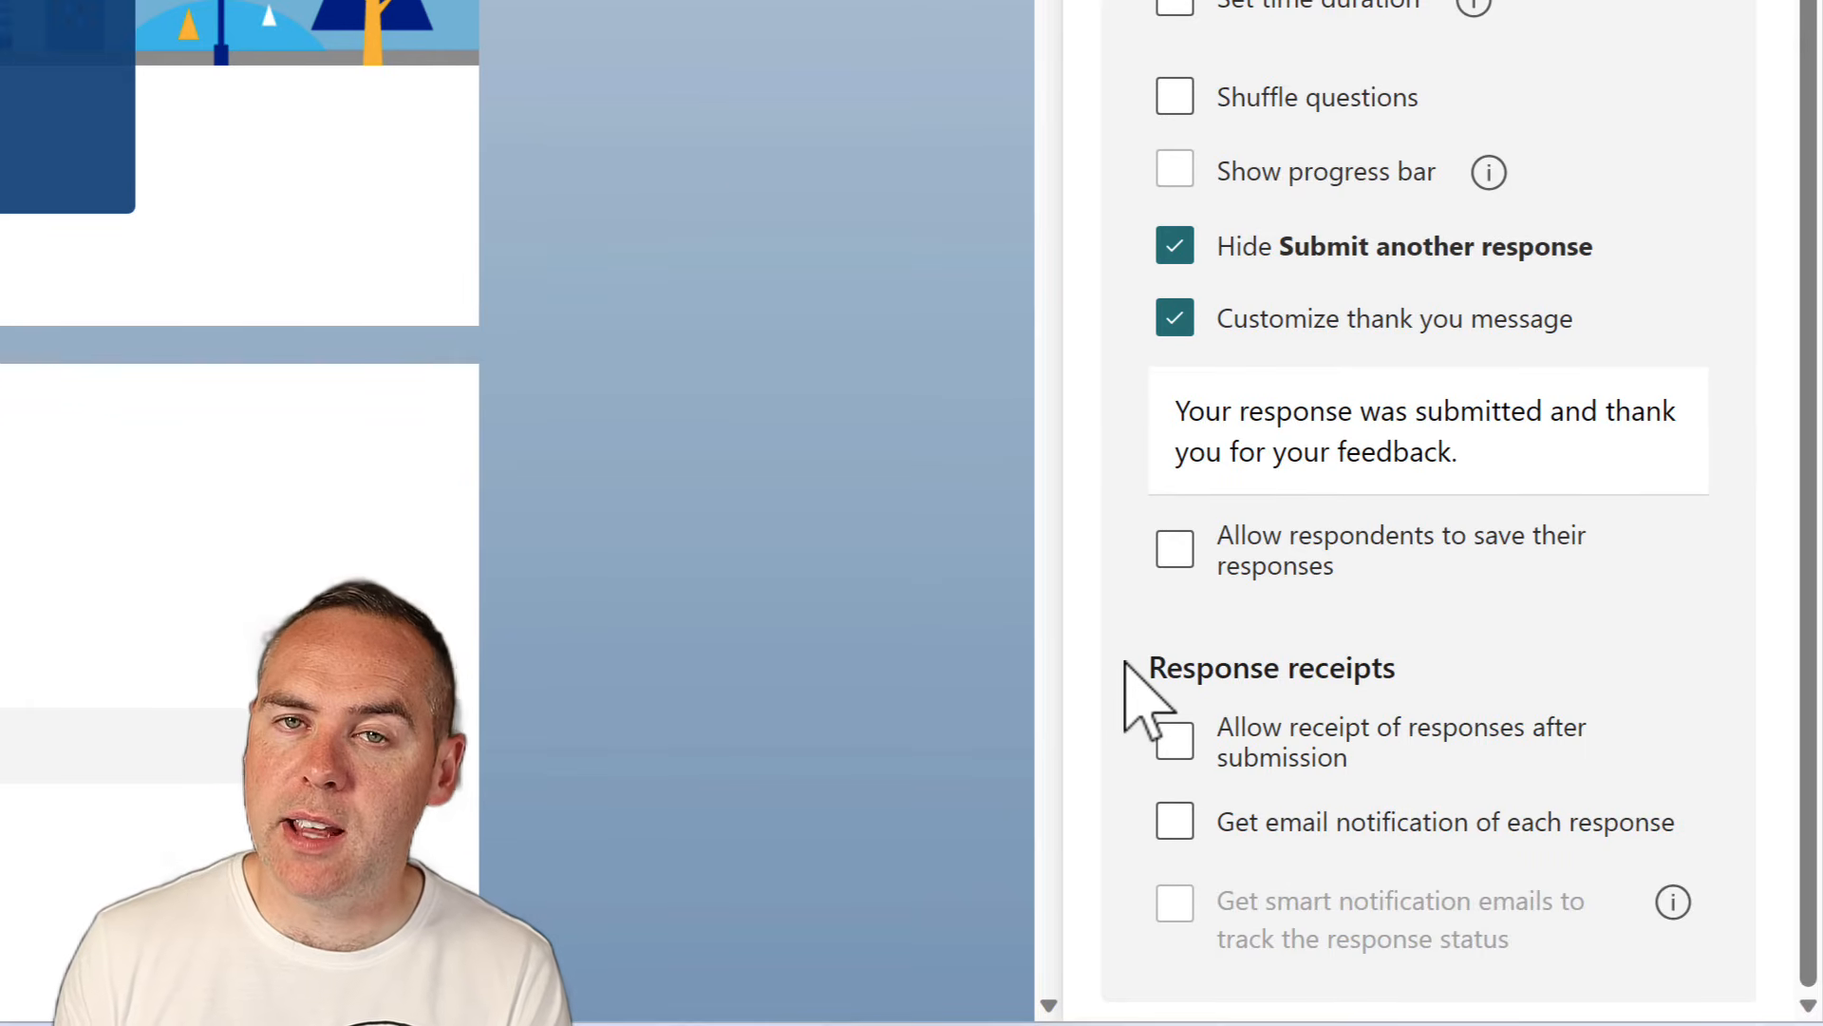
click(1180, 828)
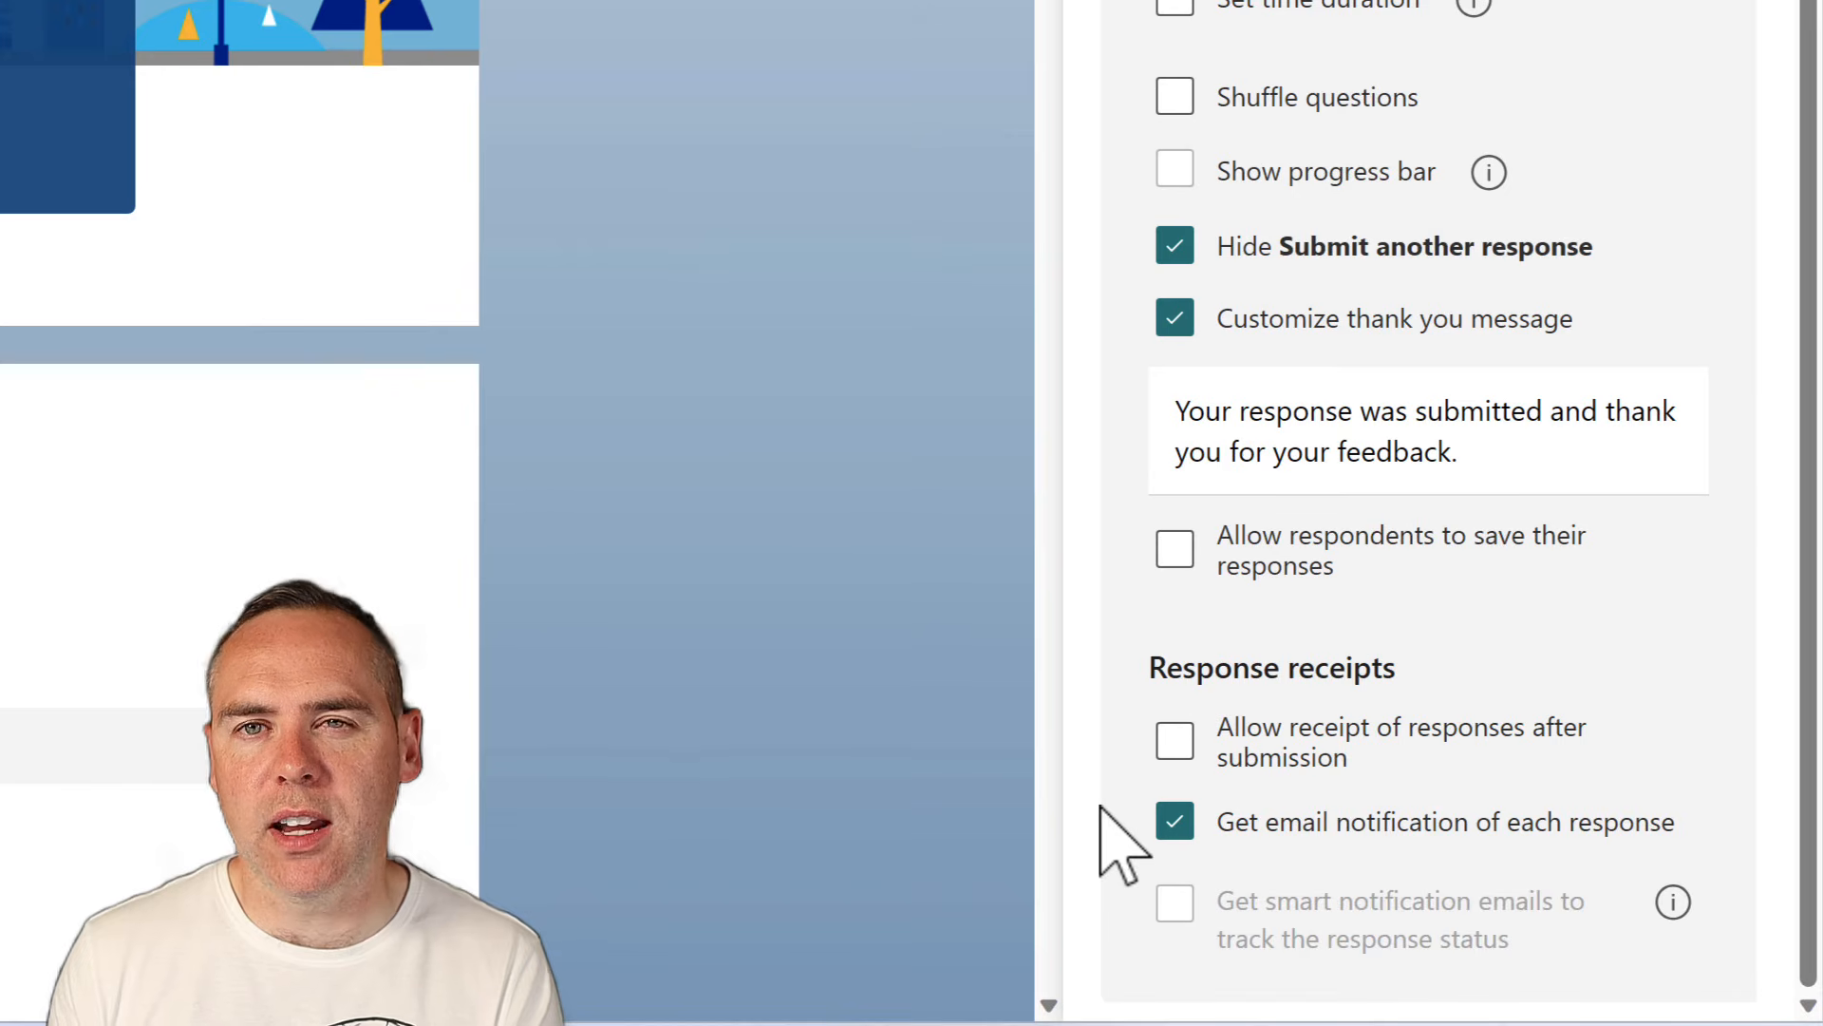
scroll(1311, 814, up, 3)
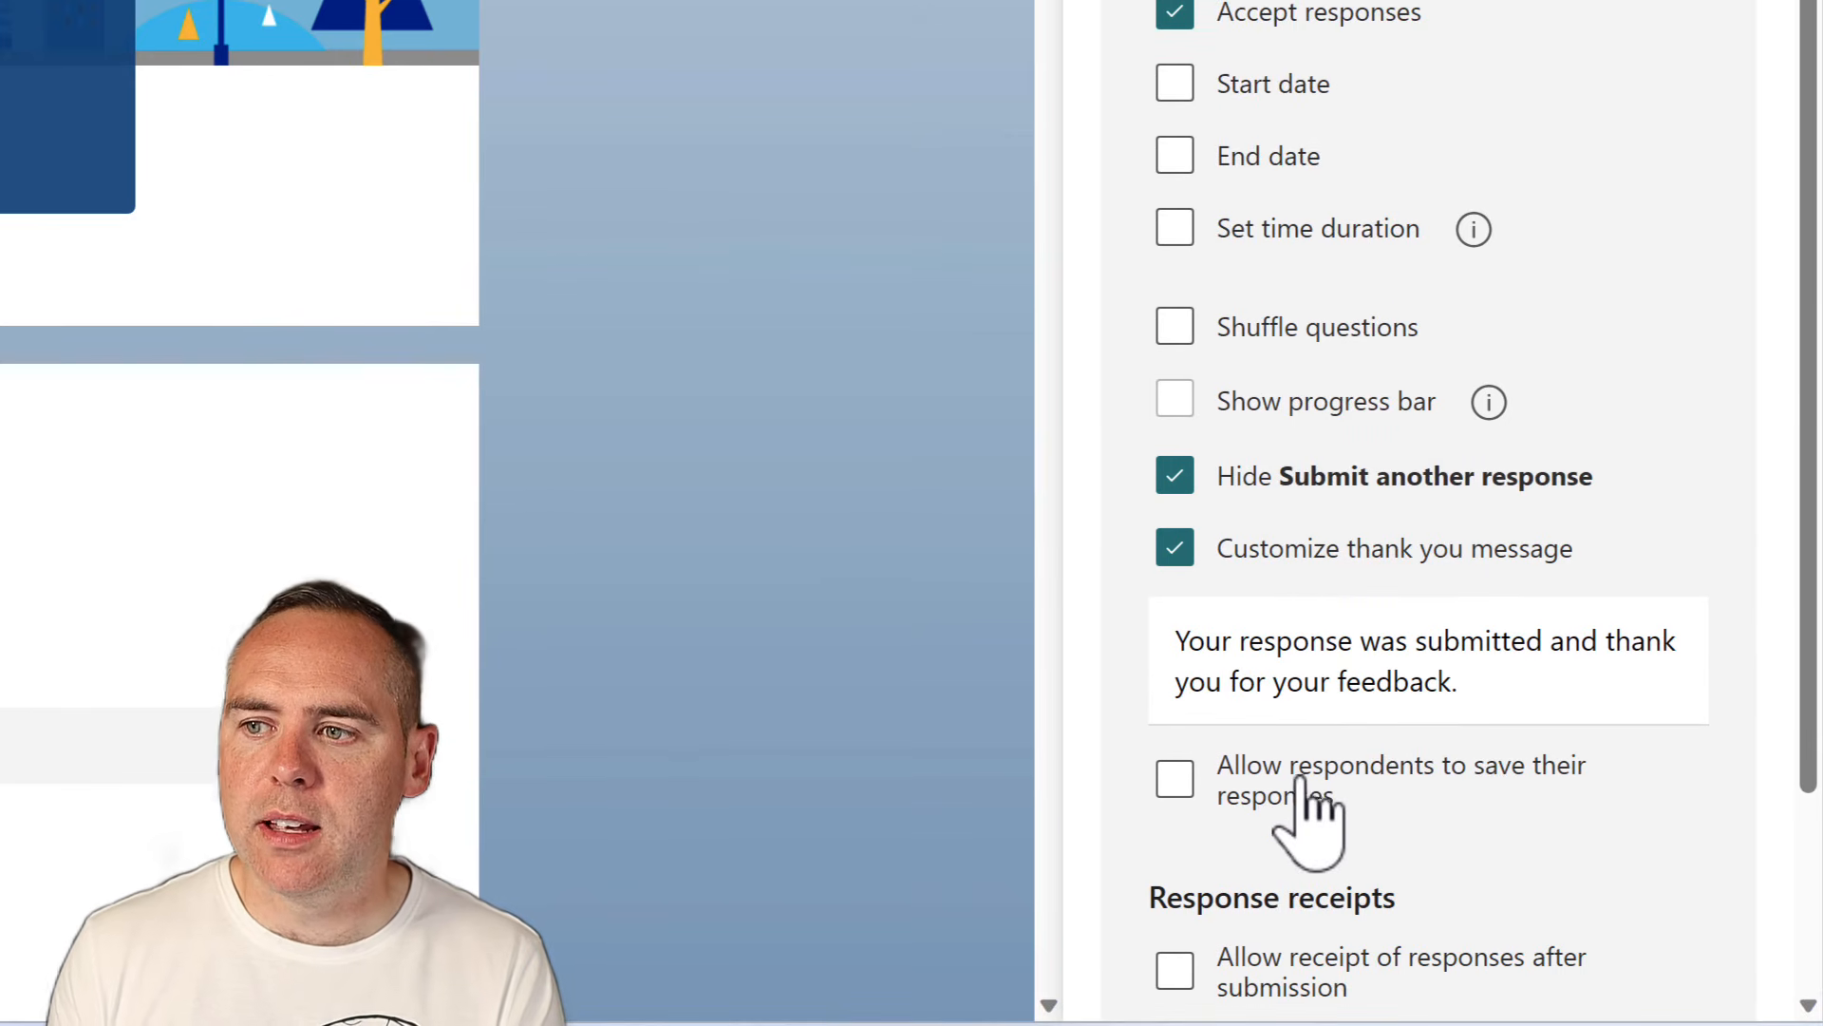
scroll(1392, 610, down, 3)
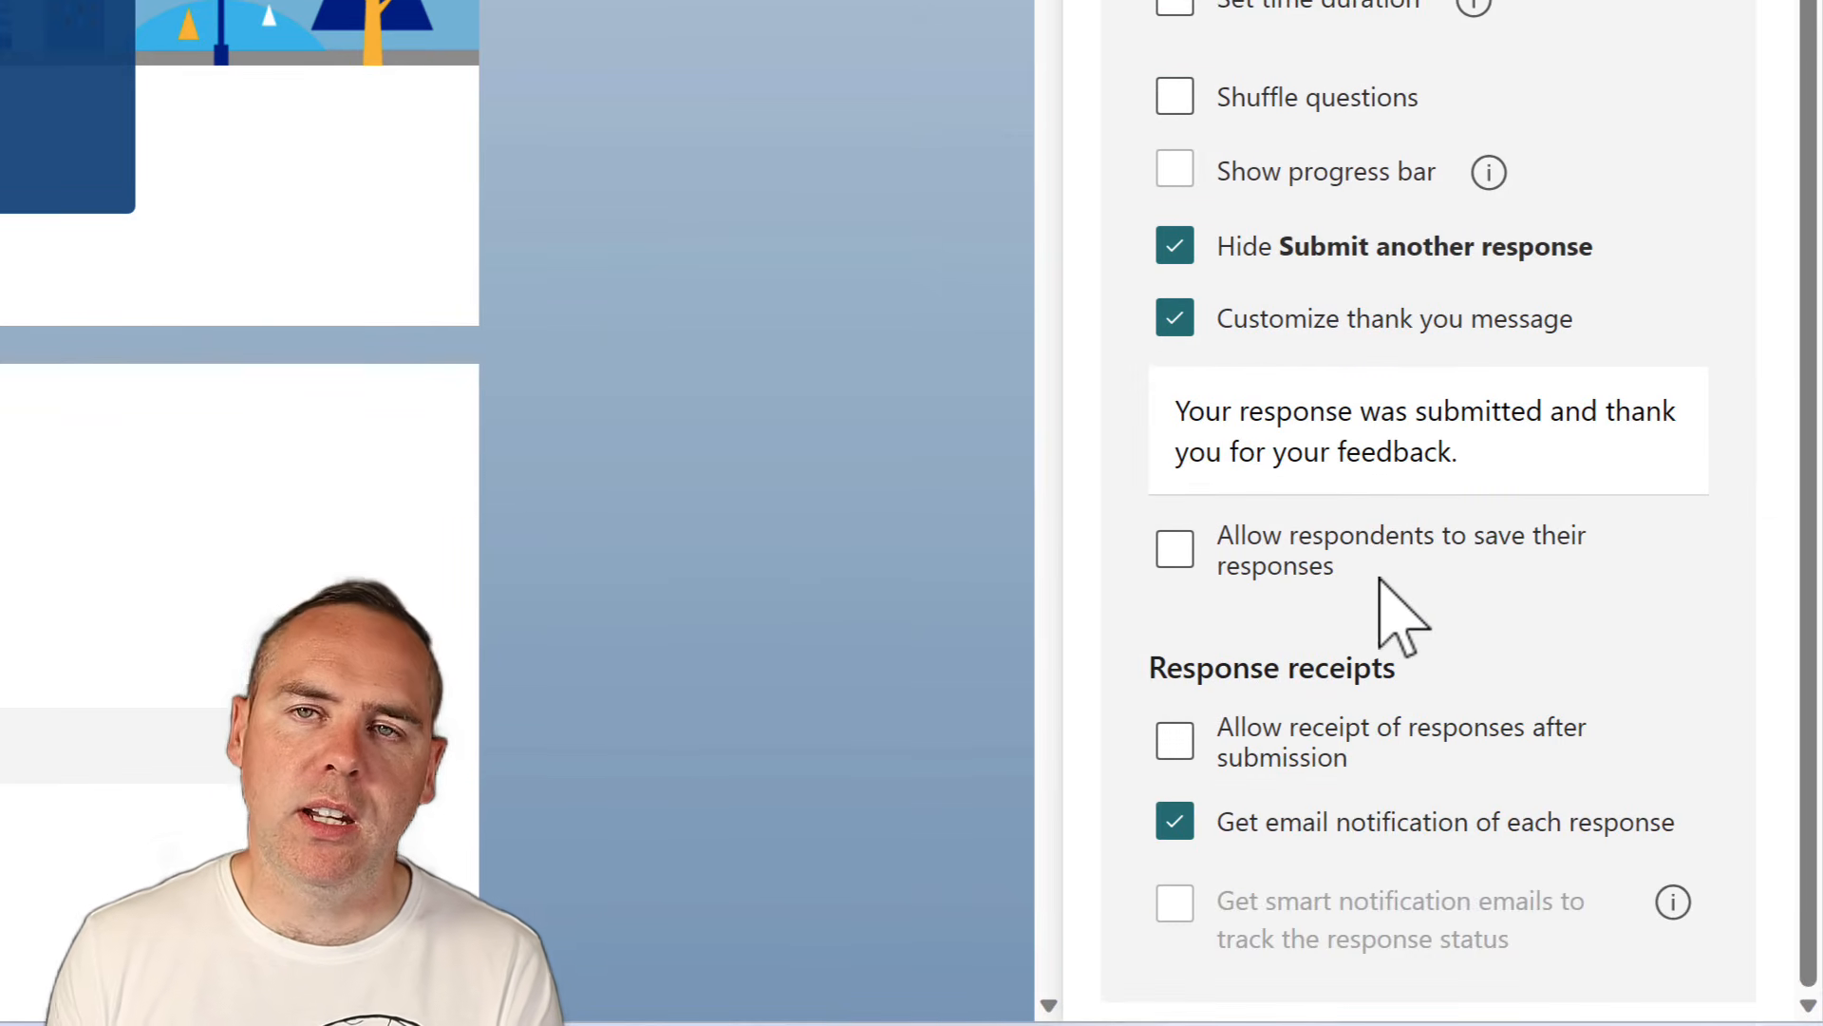
scroll(1379, 589, up, 3)
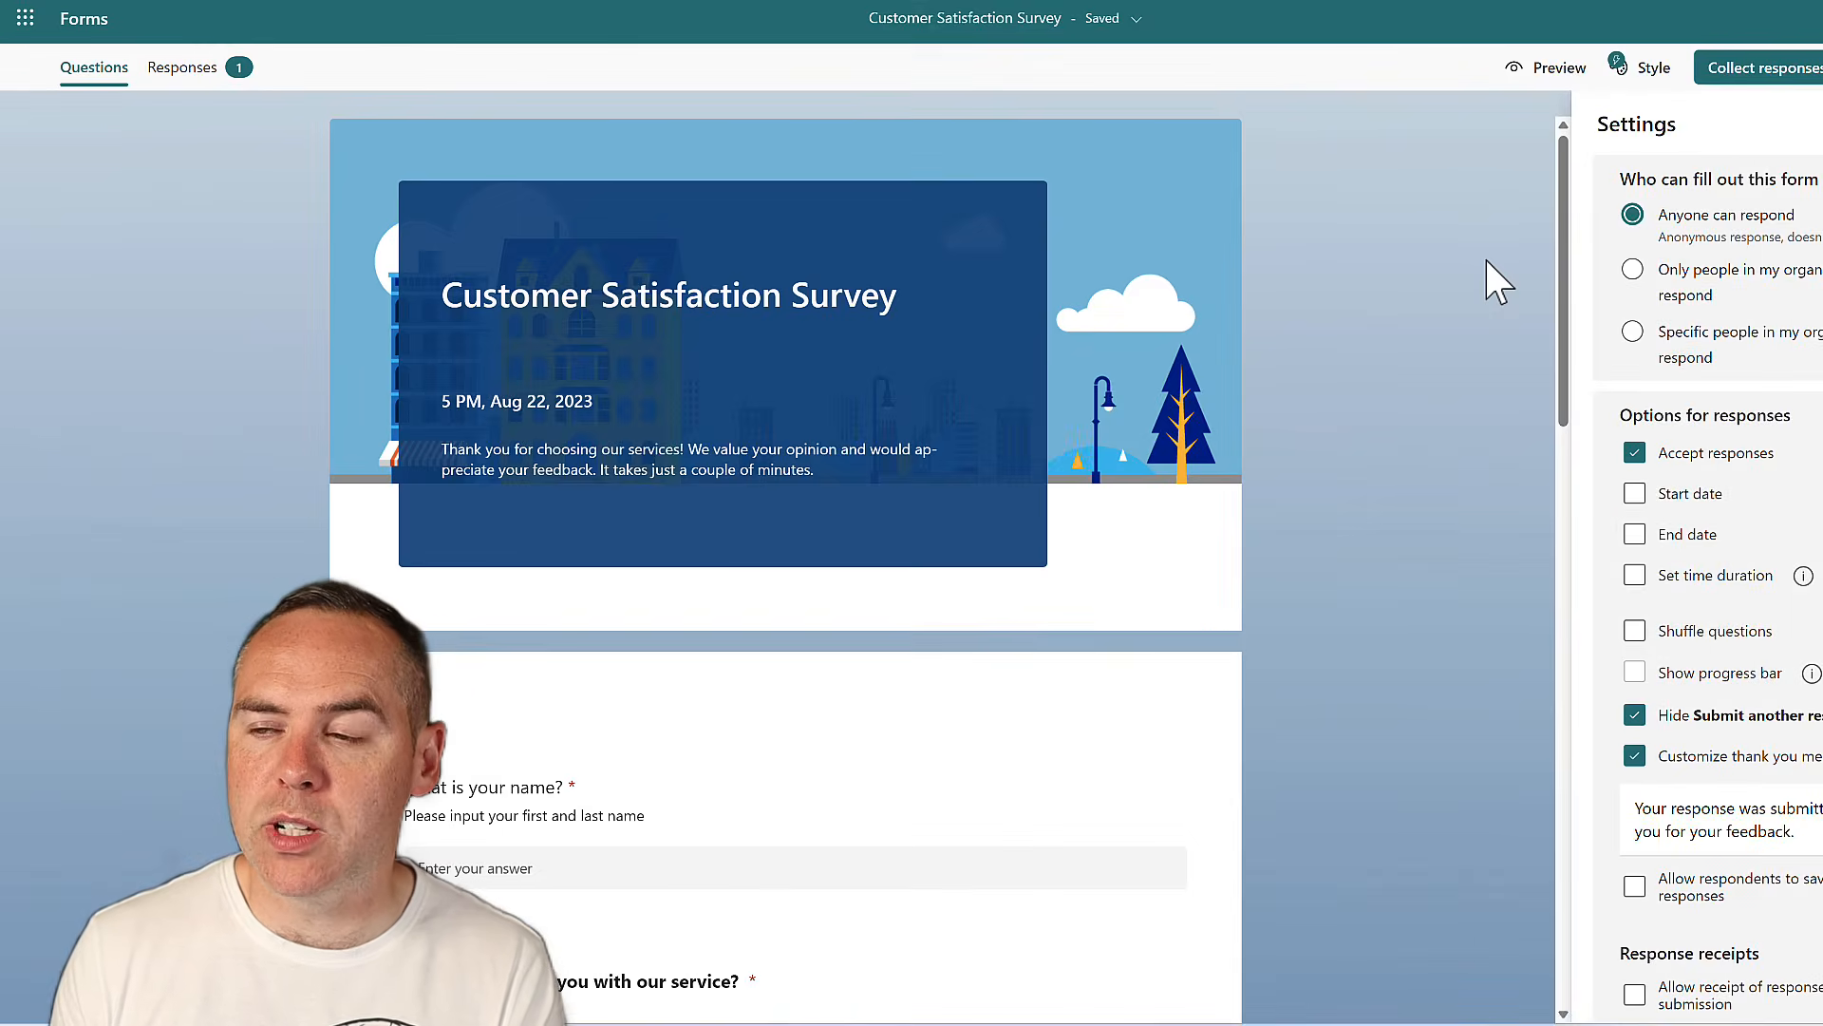
Close settings and browse the Collect responses options: invitation, QR code, Embed and Link
click(1496, 280)
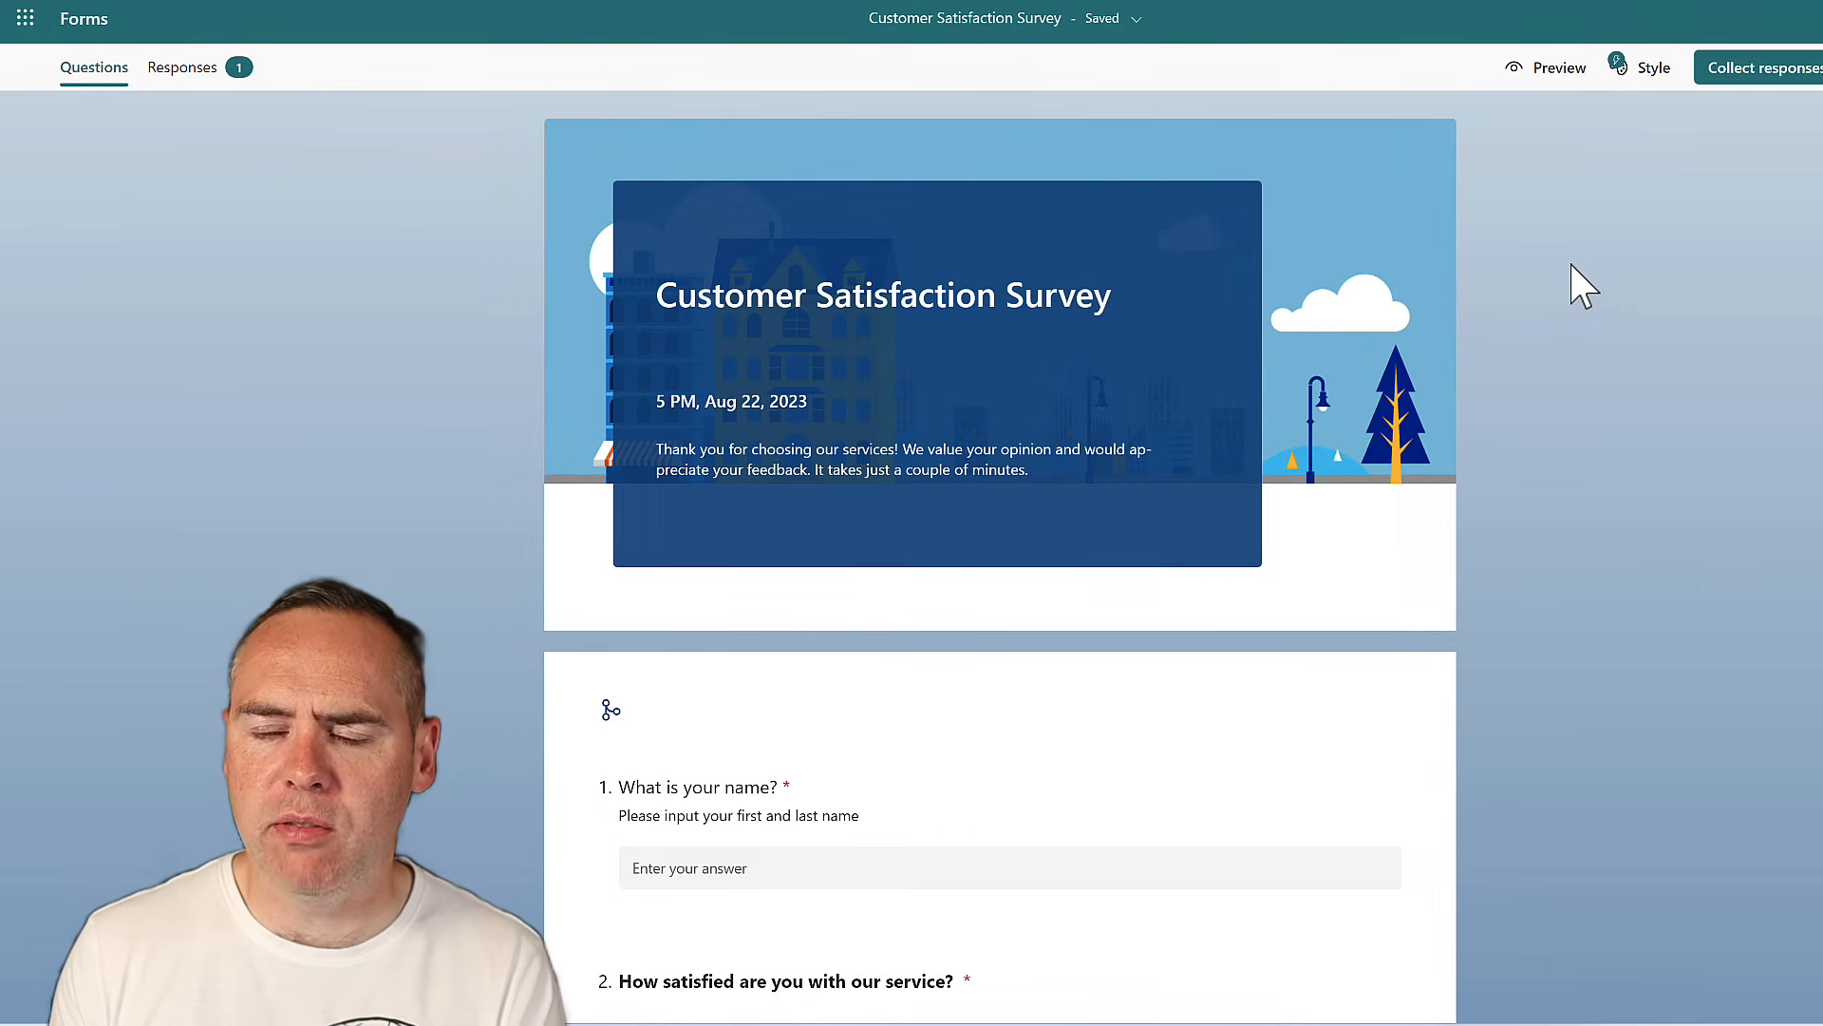
click(1799, 88)
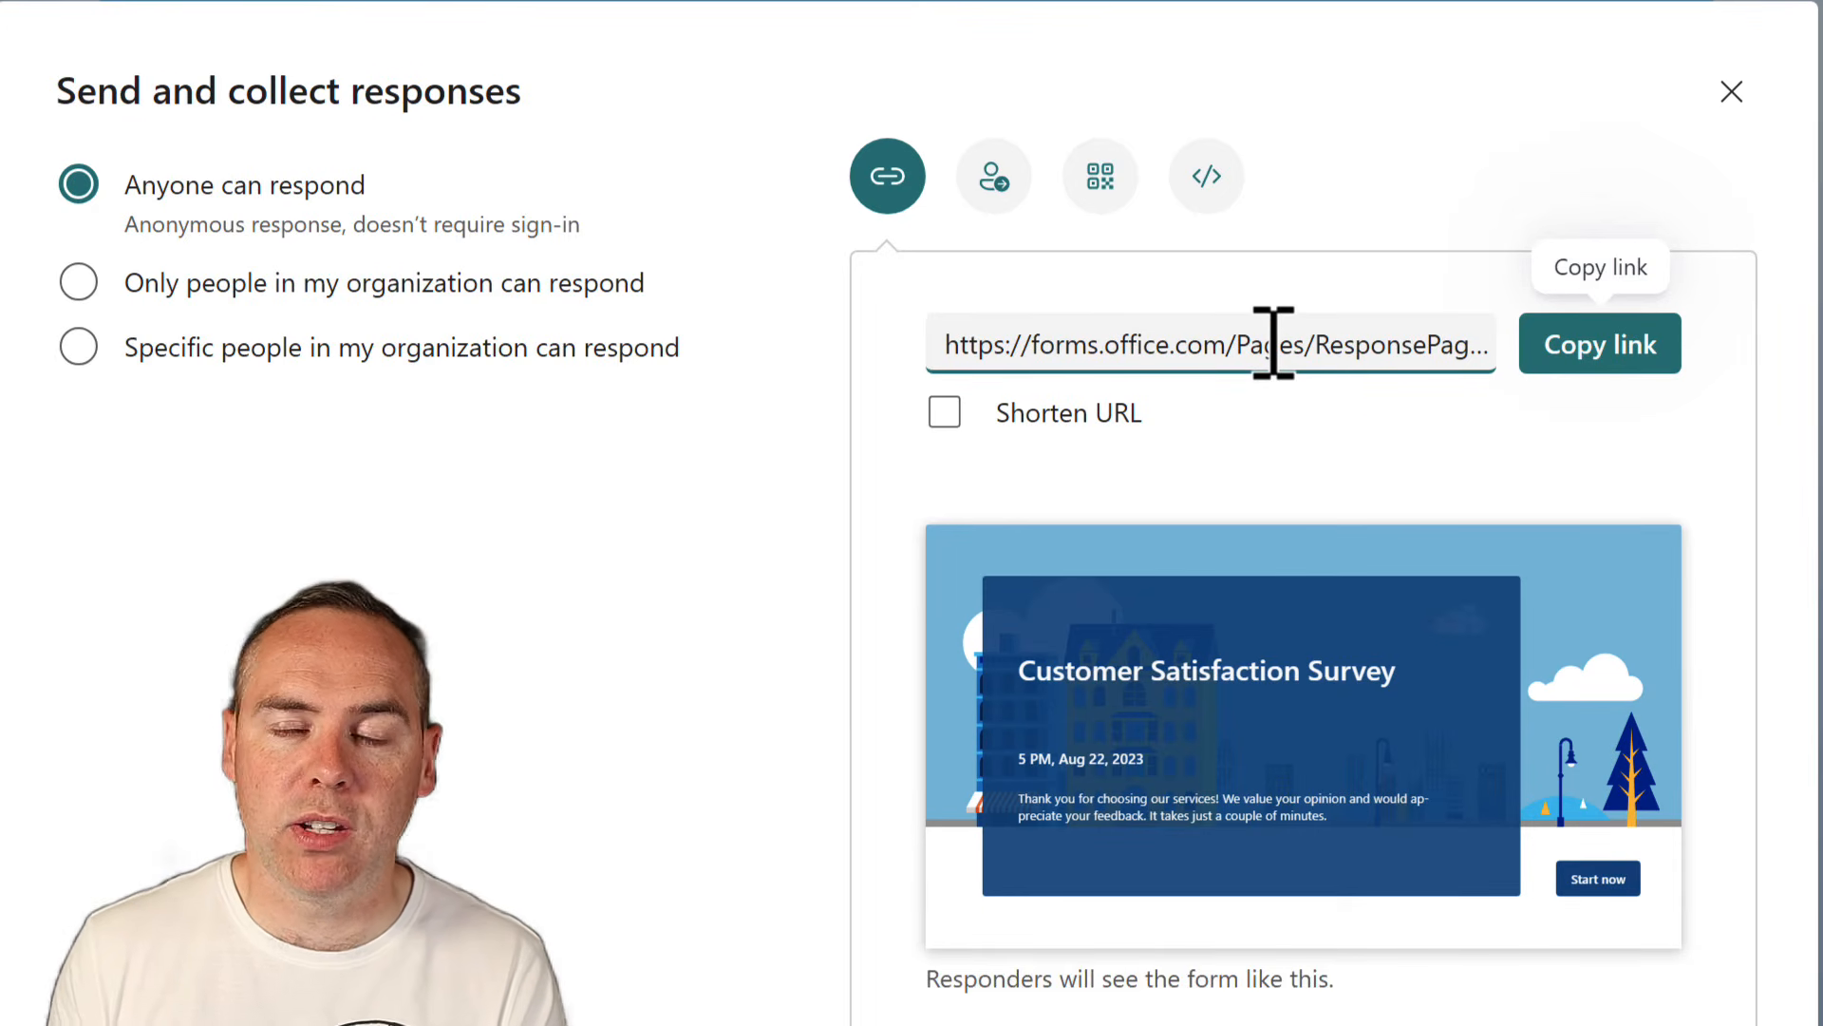
click(1008, 199)
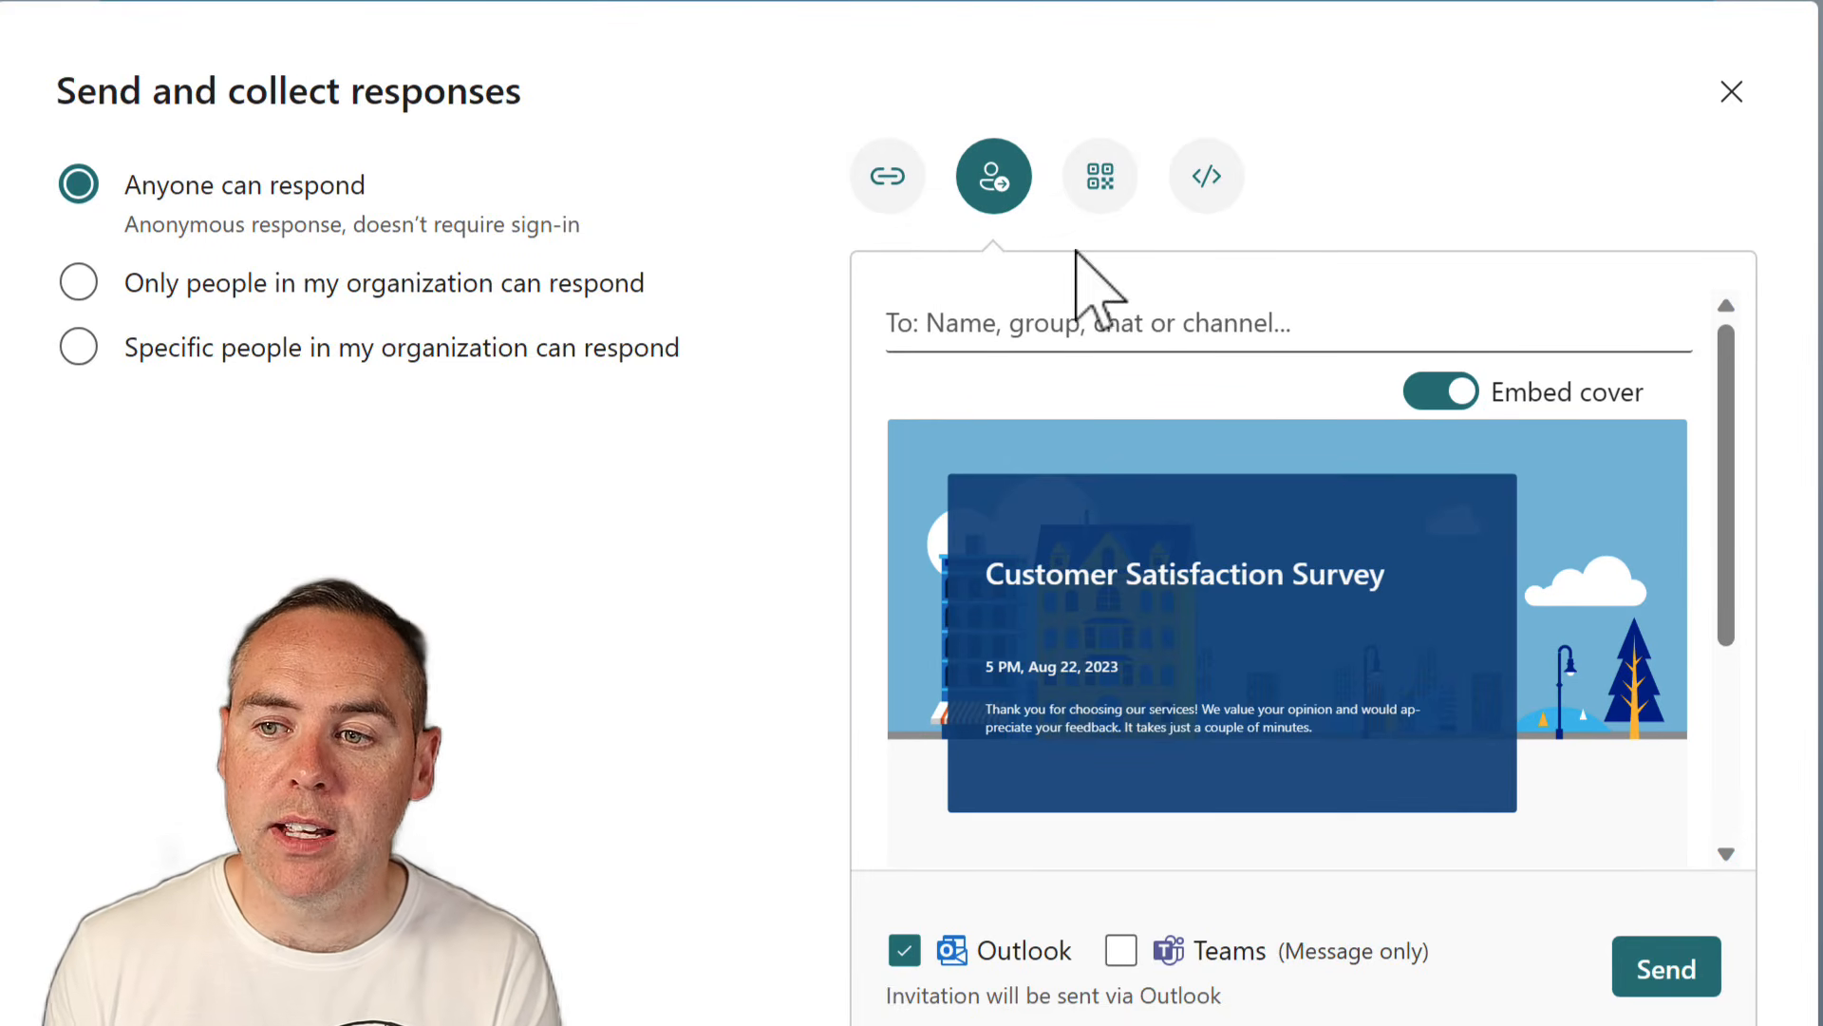
click(1076, 193)
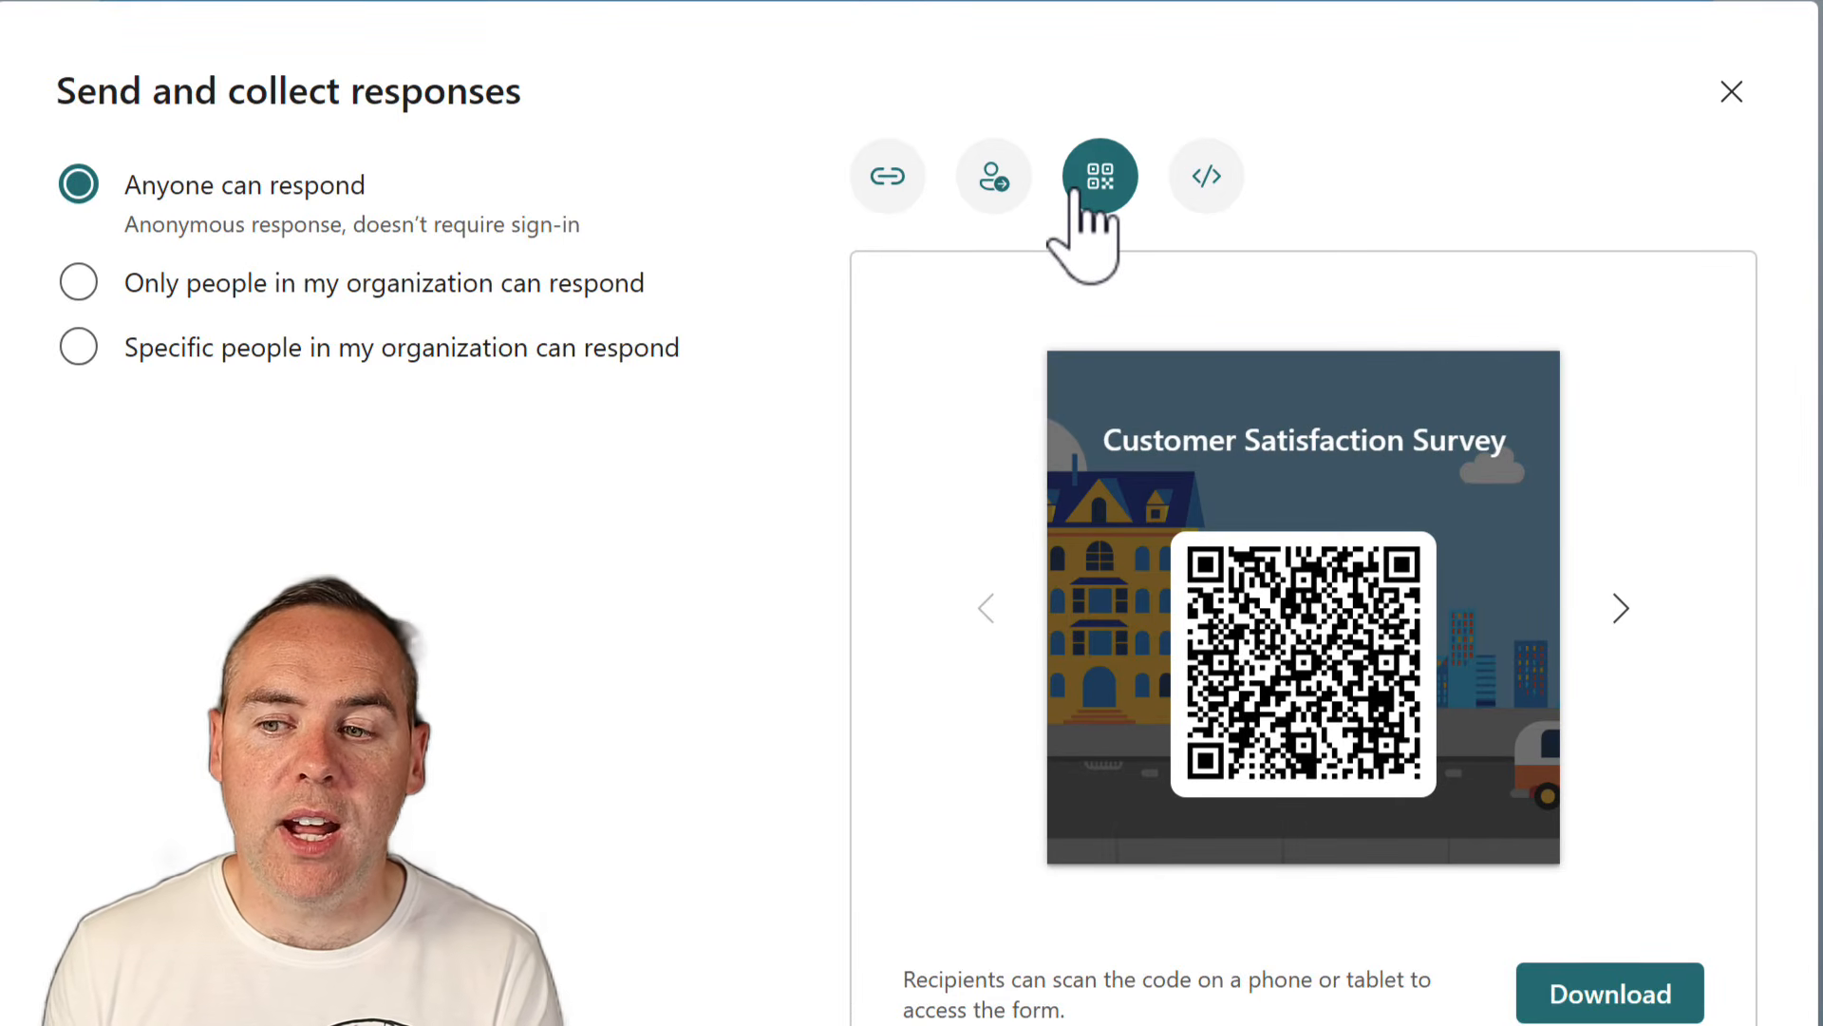
click(1203, 187)
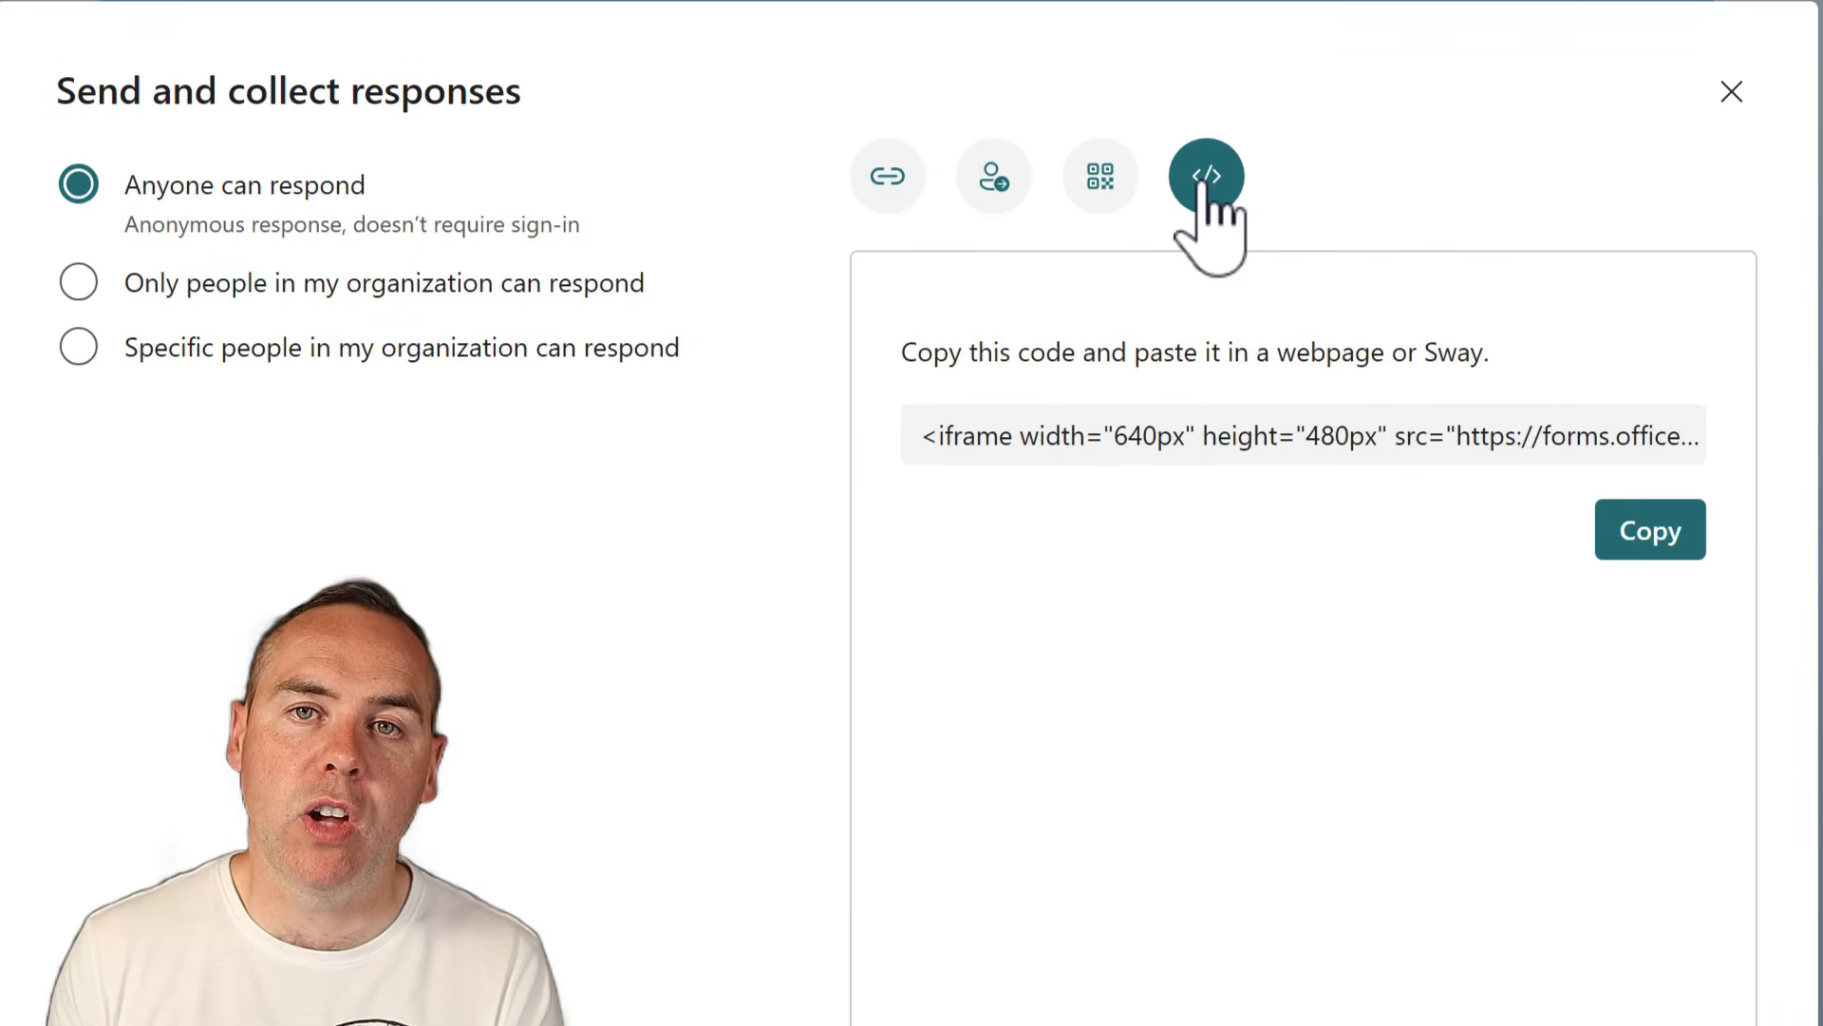
click(889, 178)
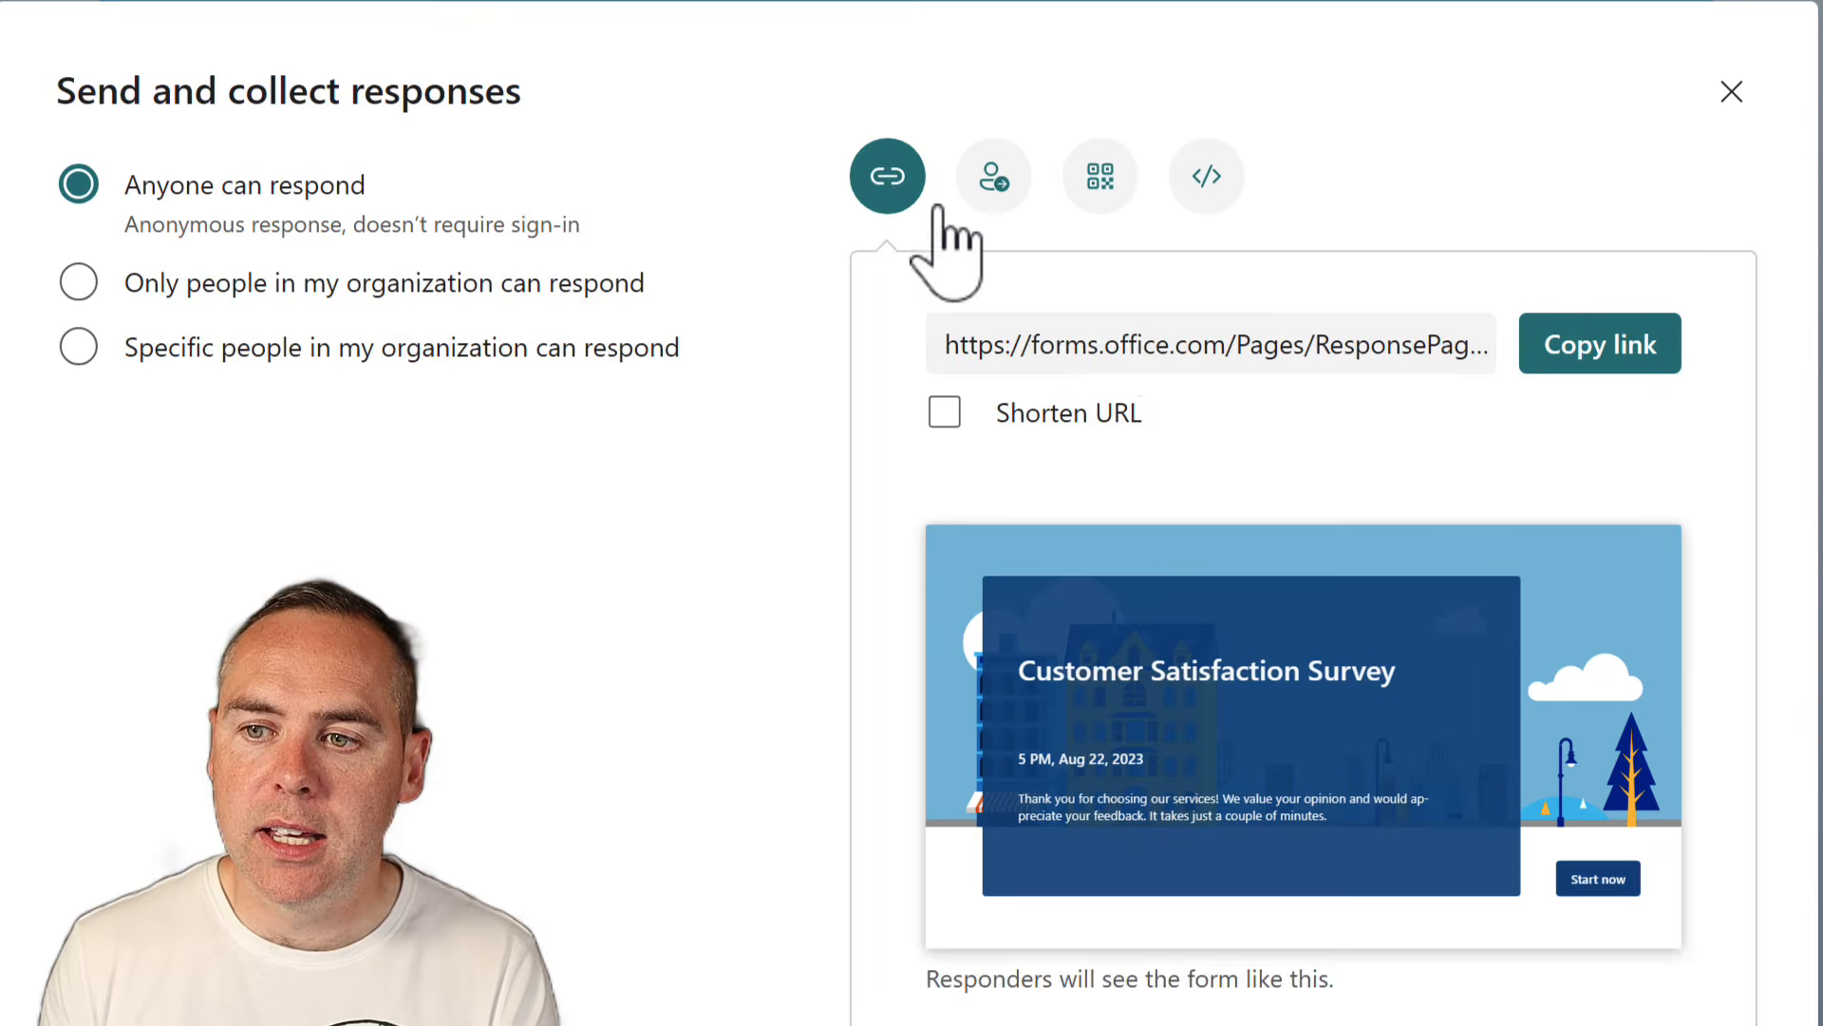
Copy the survey's share link and open a new InPrivate browser window
click(1181, 350)
right_click(1181, 350)
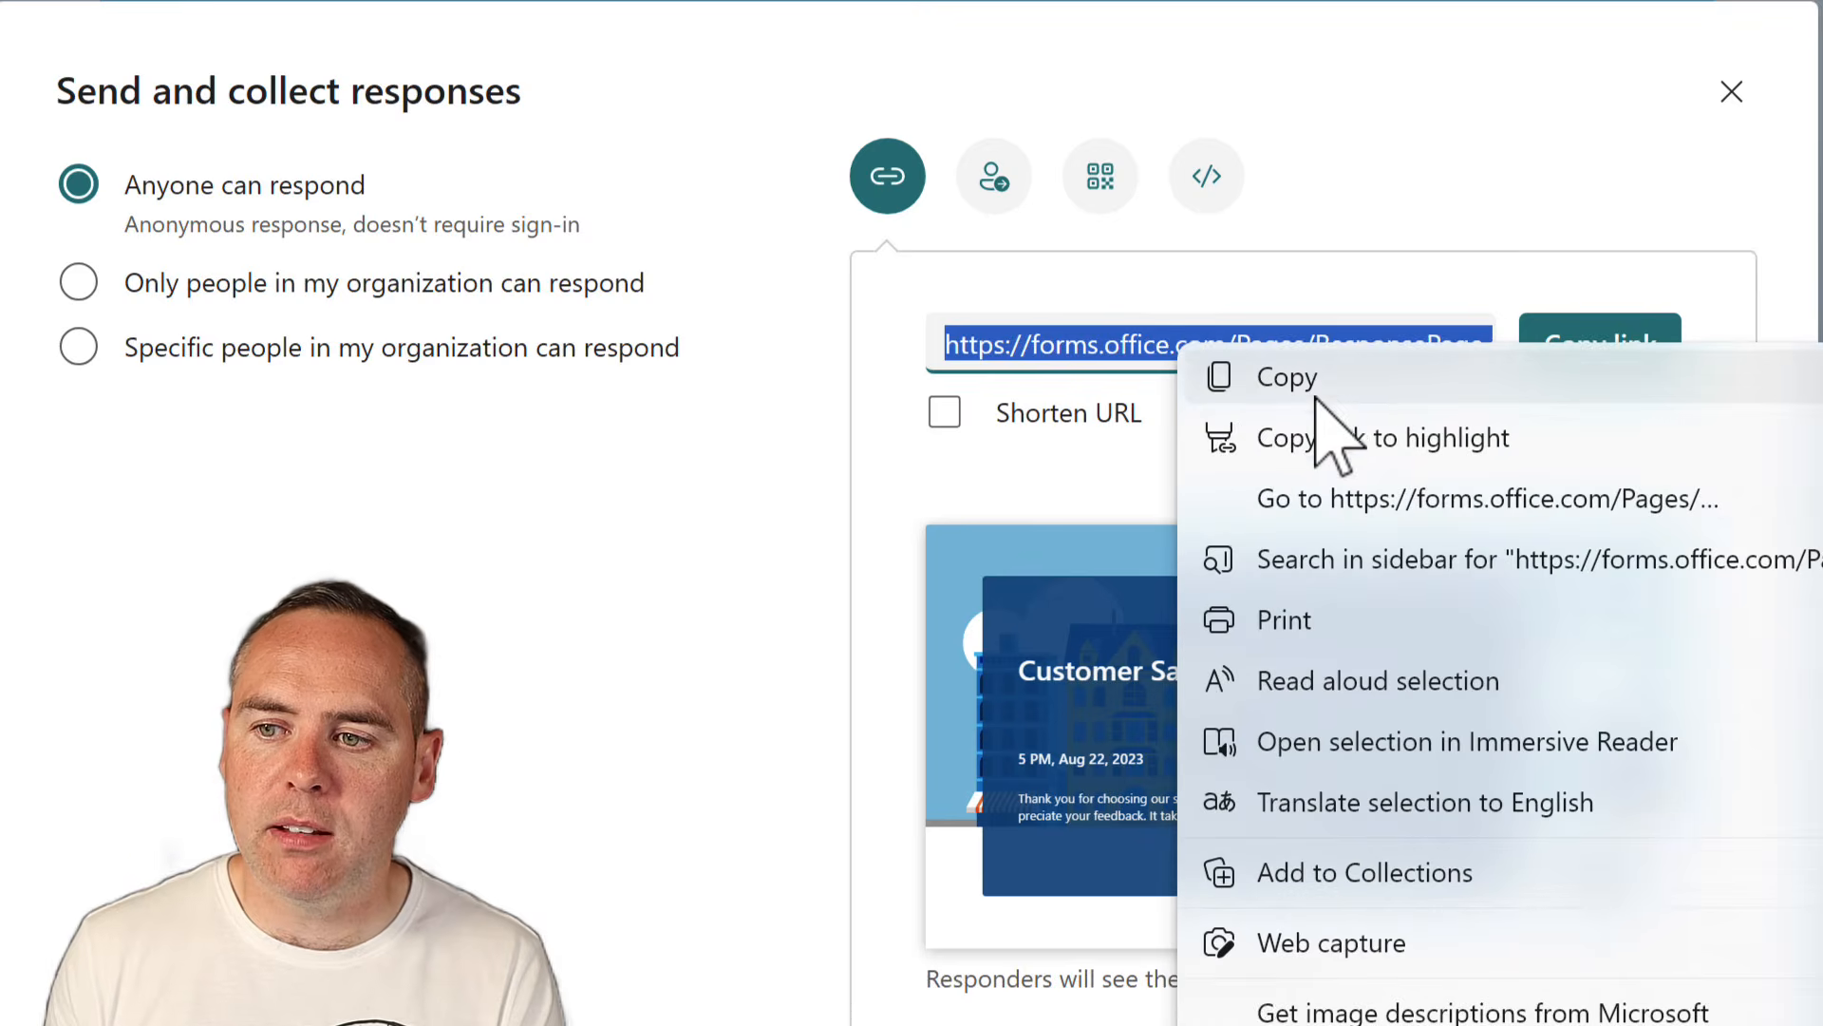
click(1221, 368)
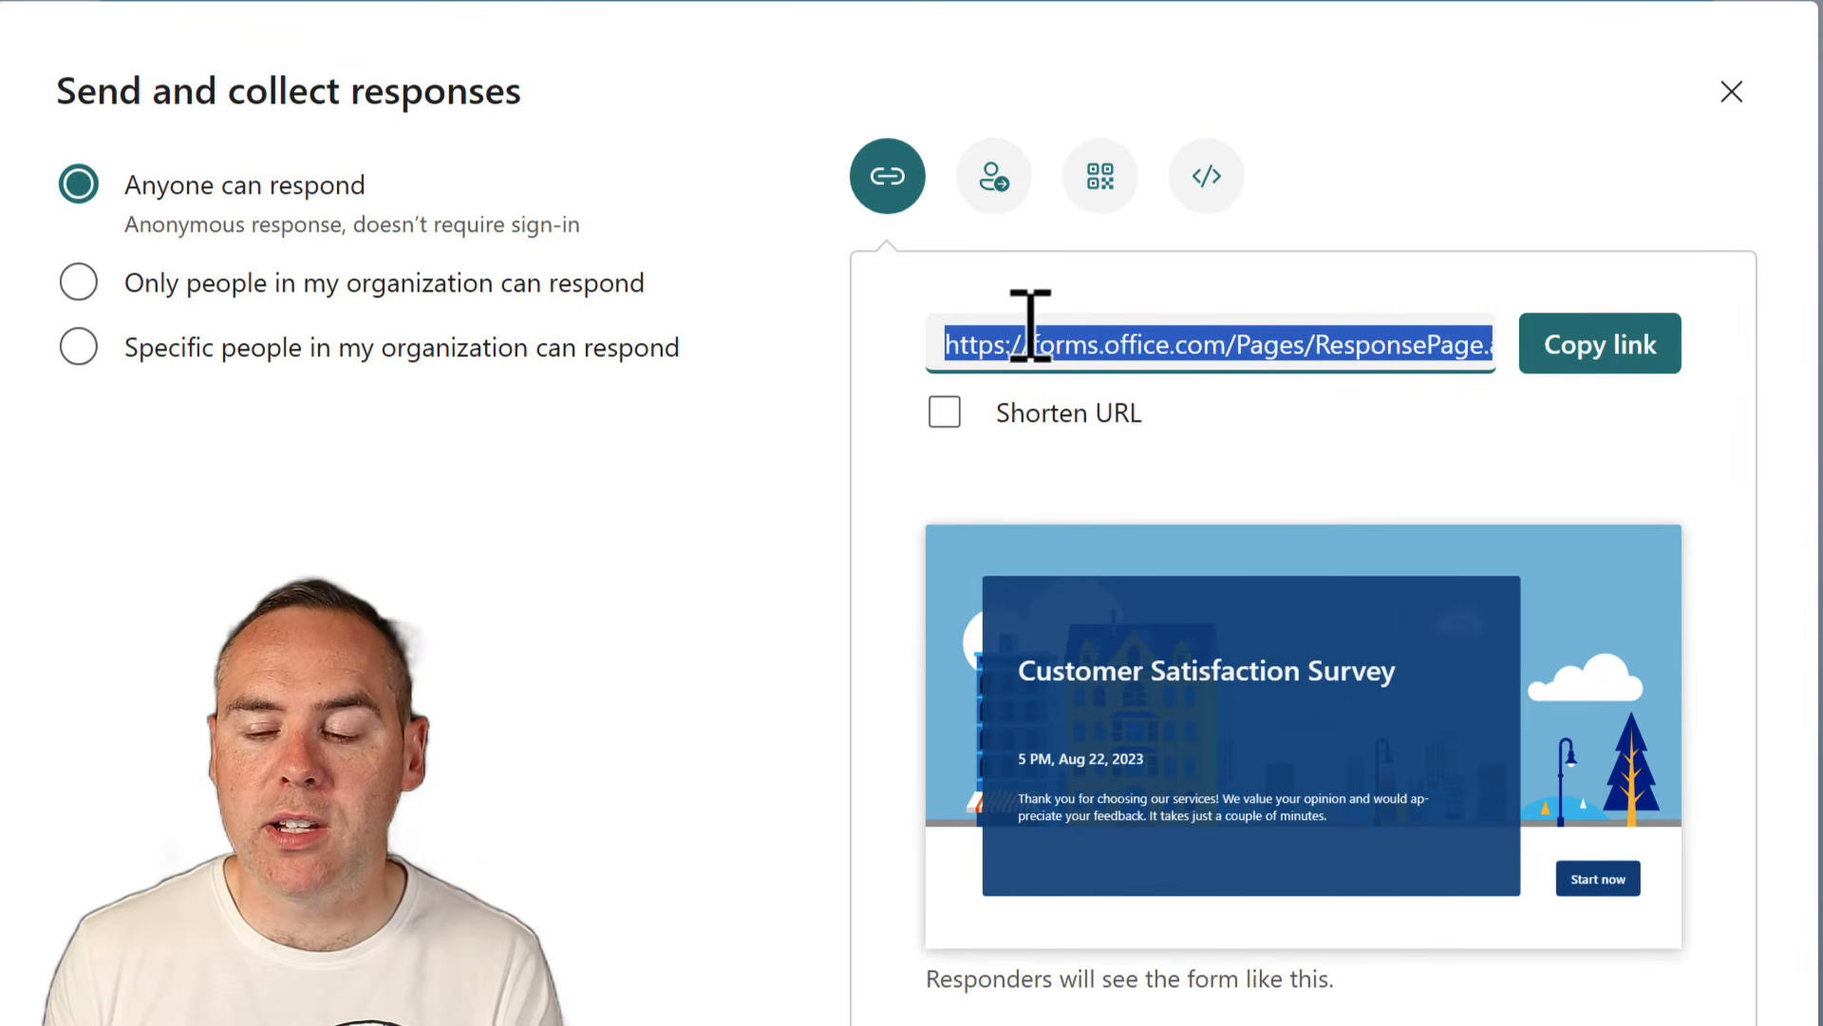
right_click(1130, 1025)
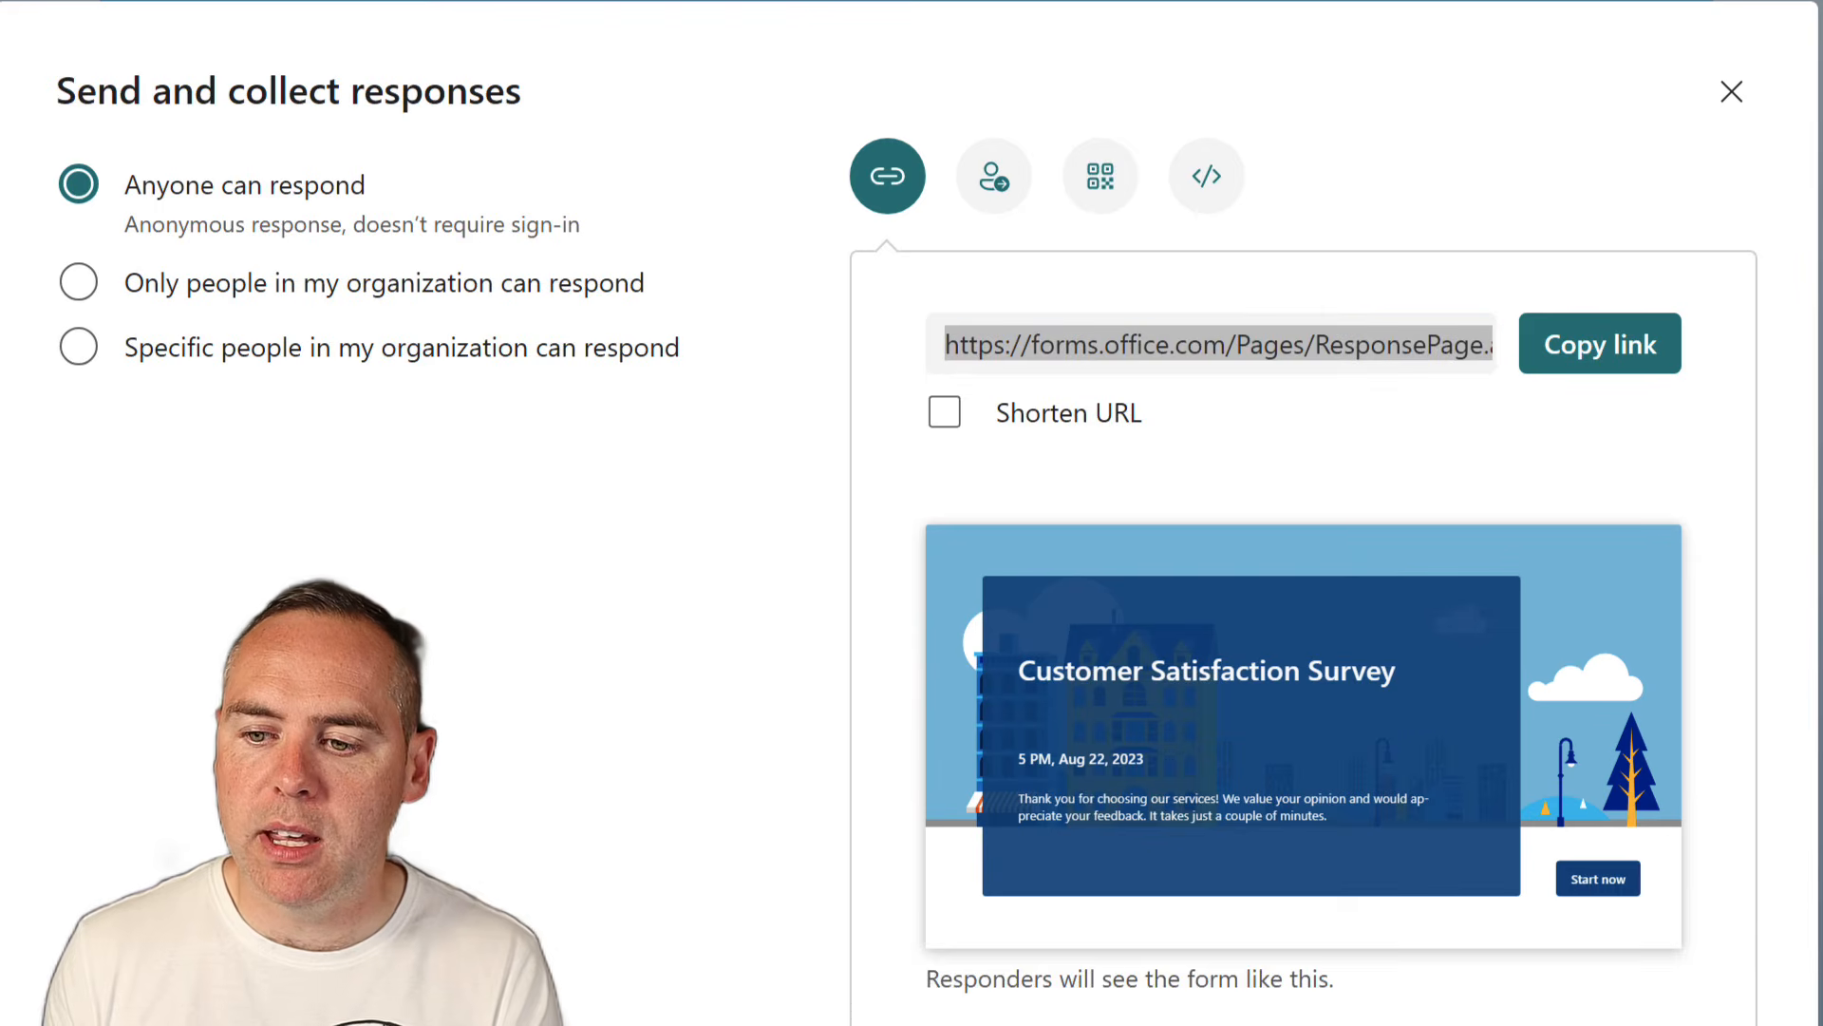
click(1131, 1025)
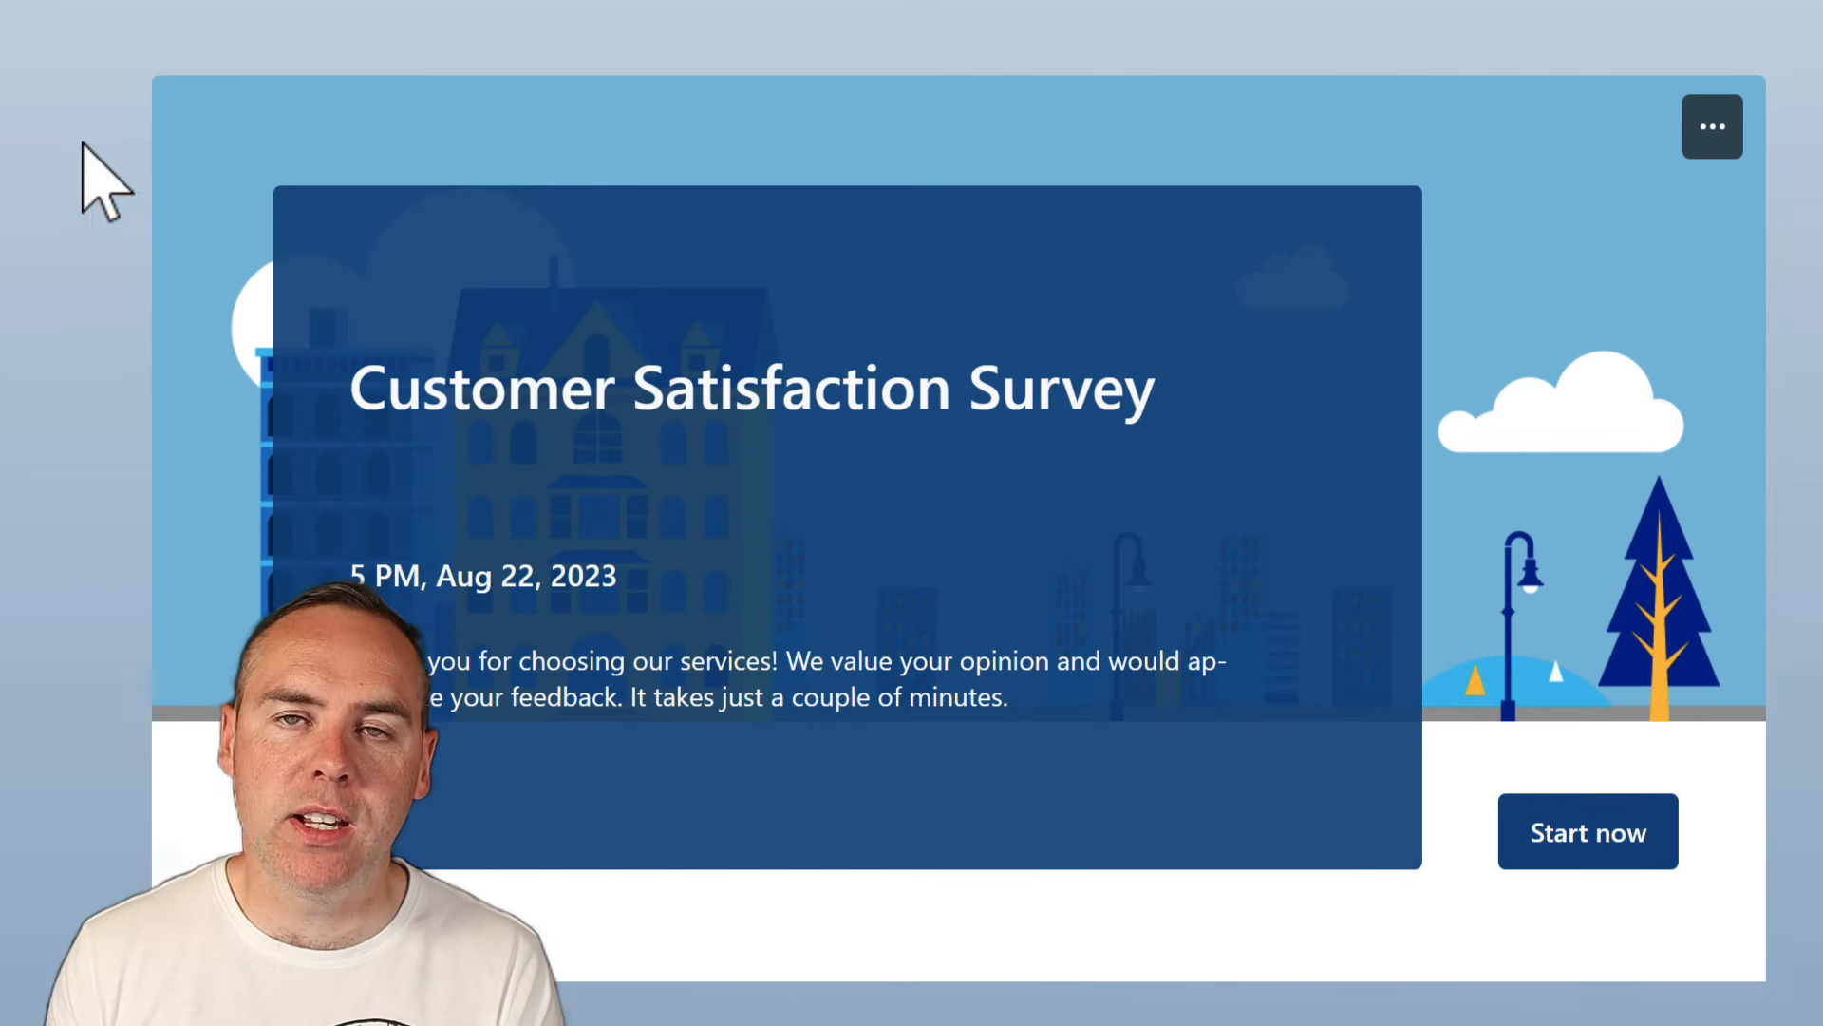
Start the survey, answer the name question, submit the test response, then return to the editor
click(1599, 835)
click(489, 280)
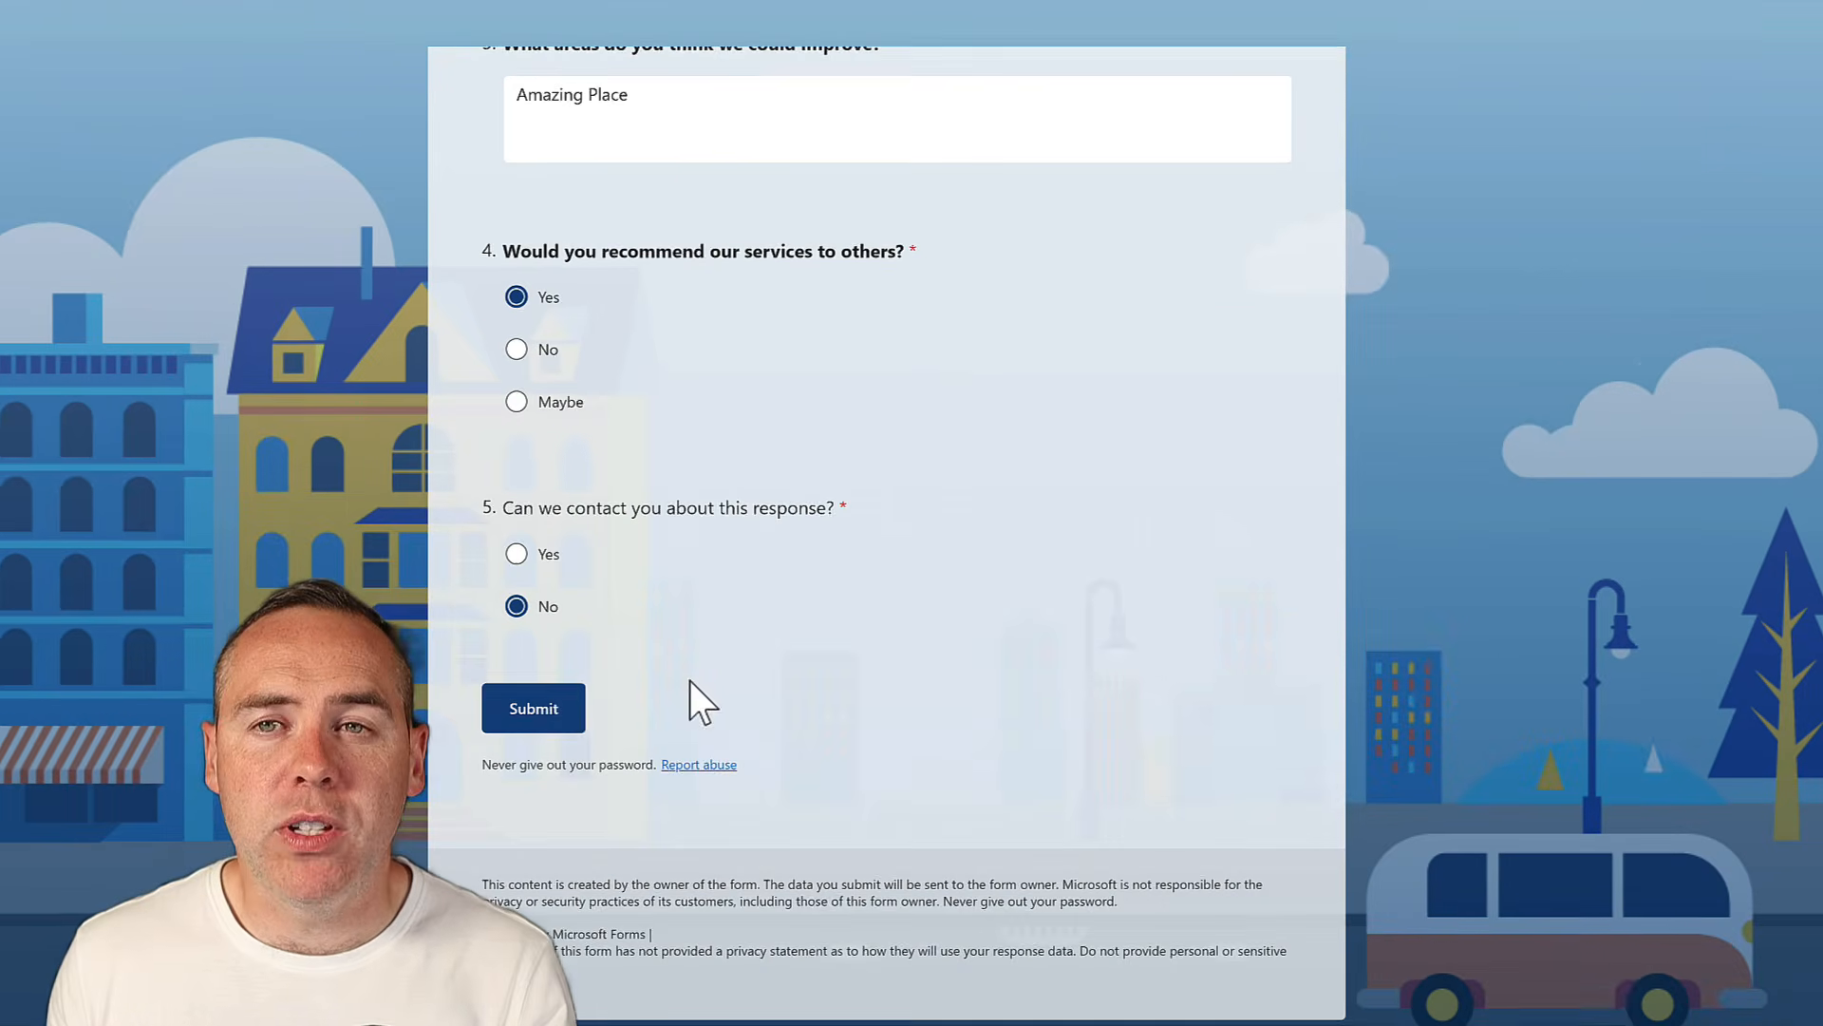
click(557, 710)
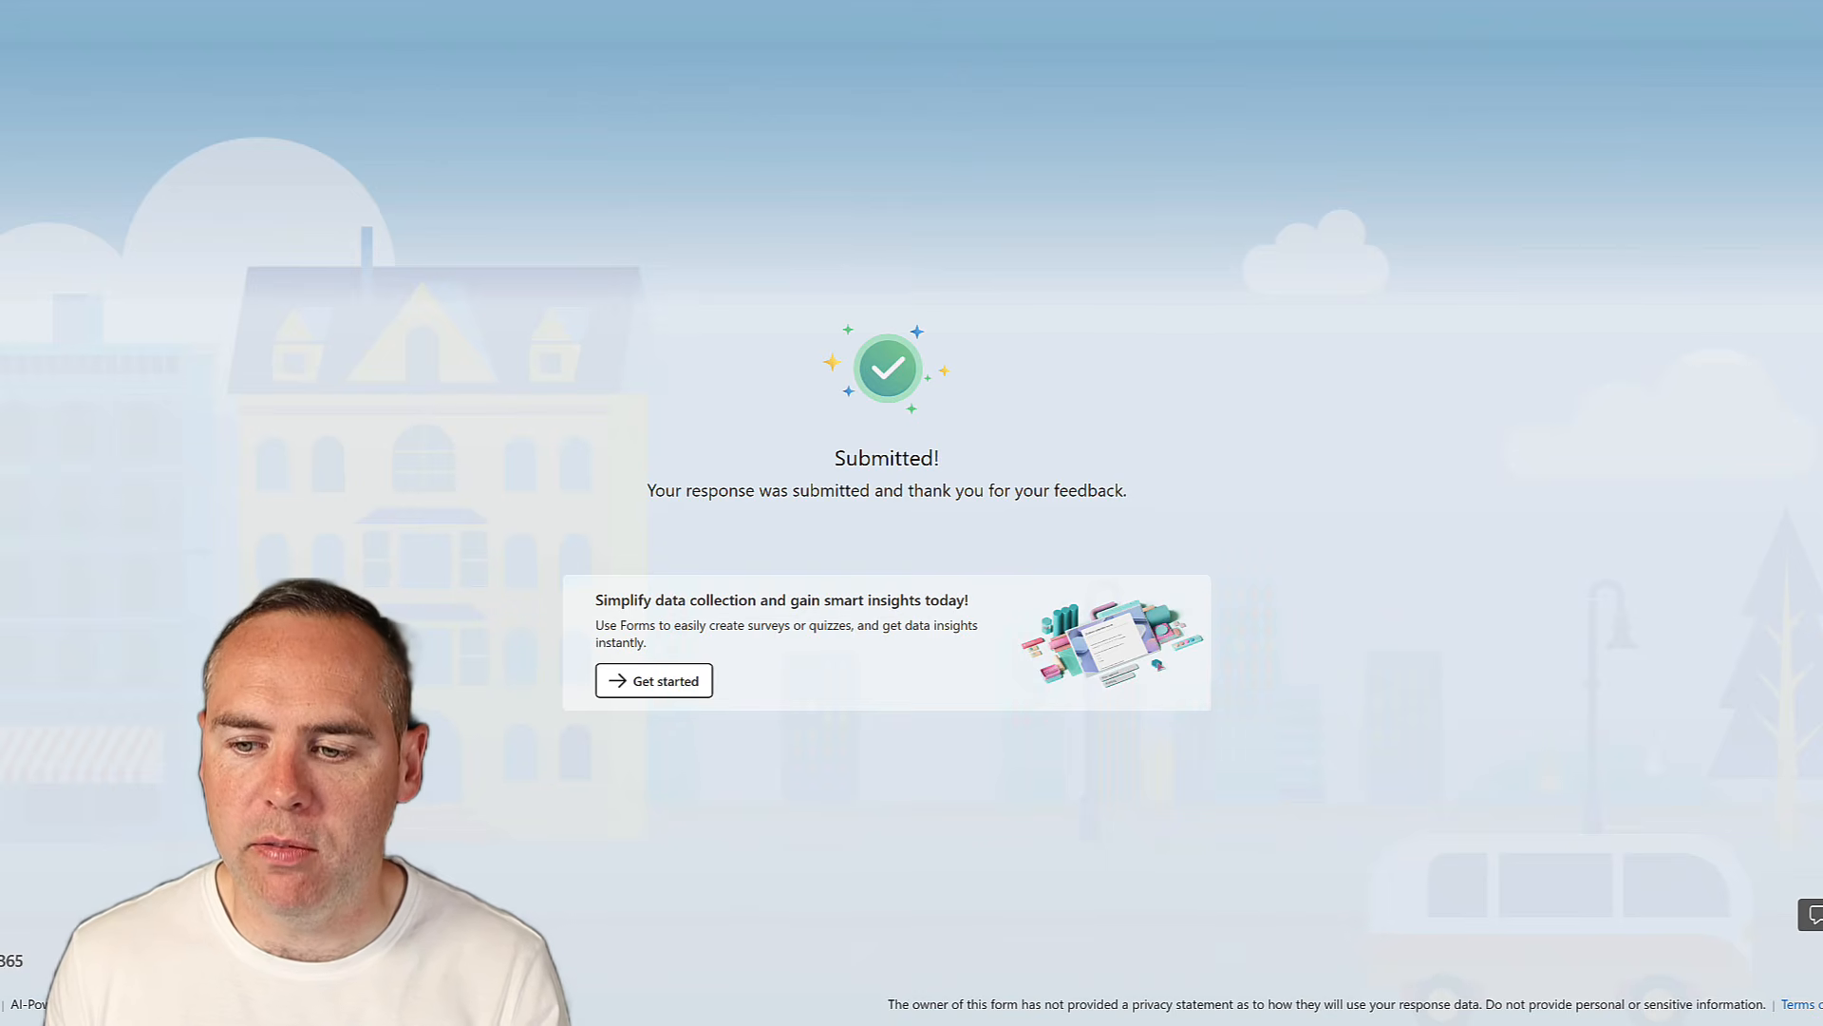
mouse_move(984, 1022)
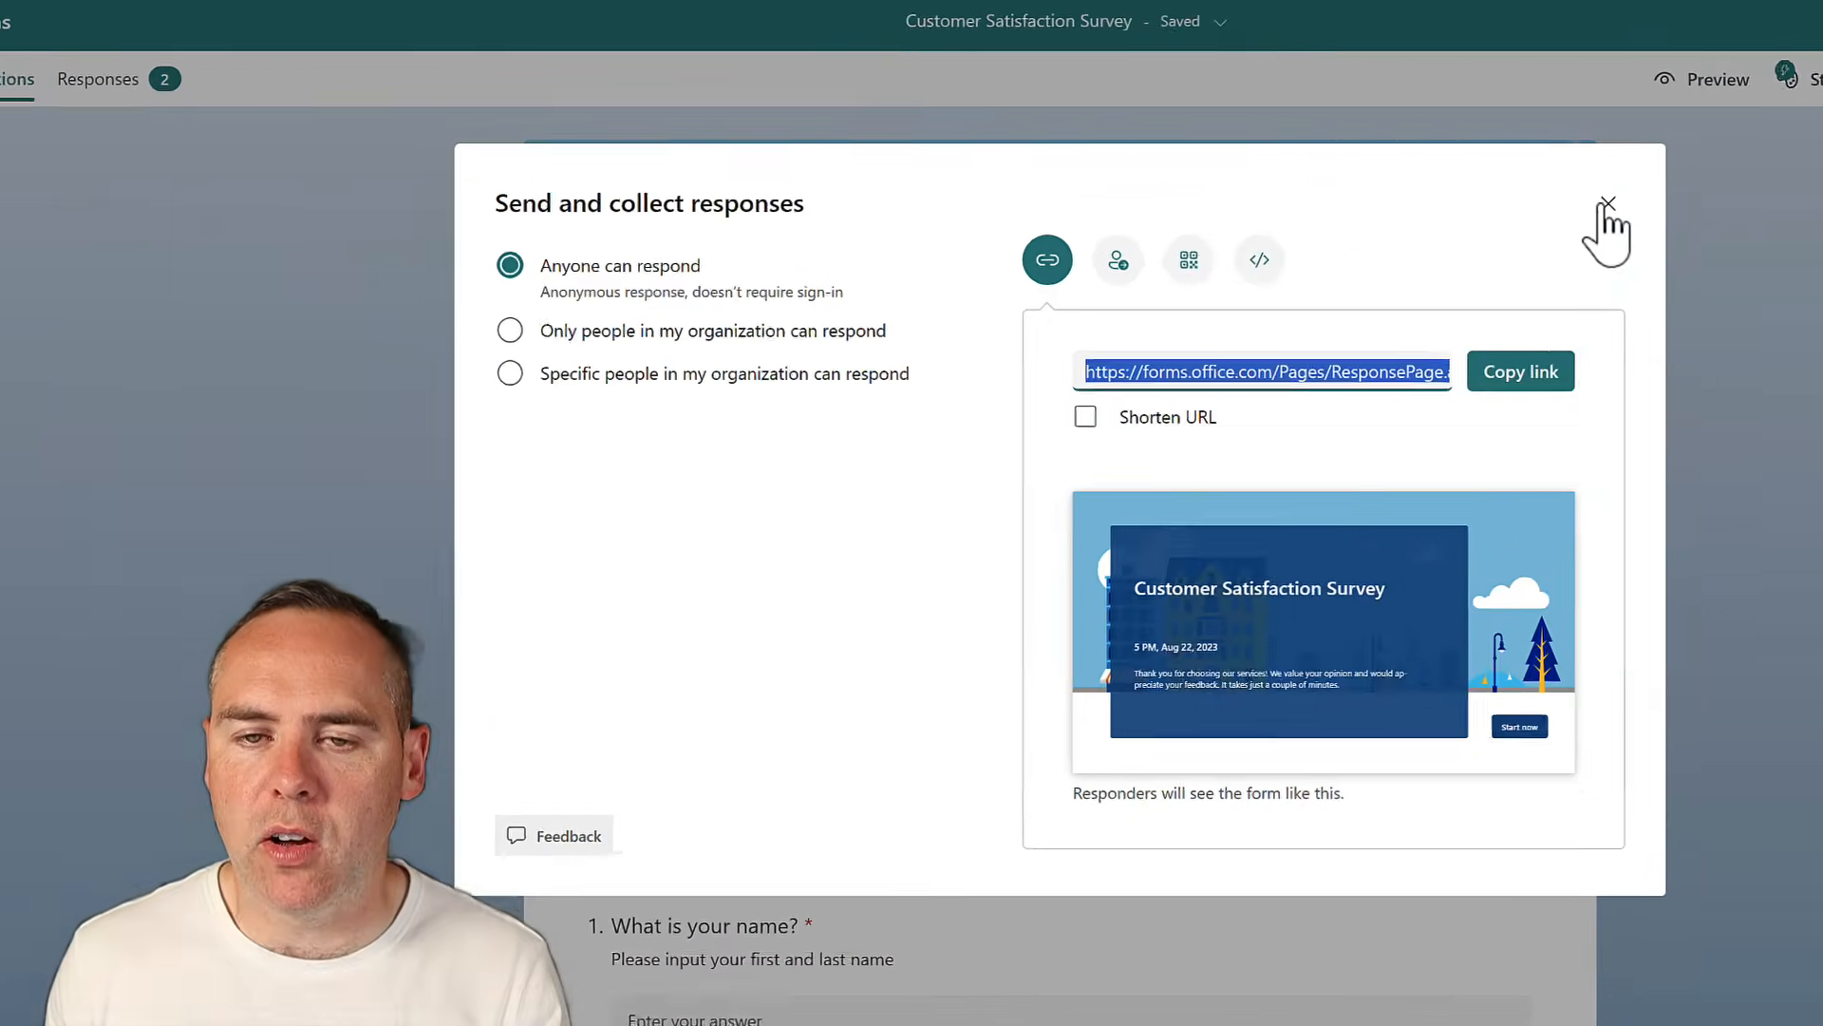
Open the Responses view, then look at and close the individual name answers
click(1326, 175)
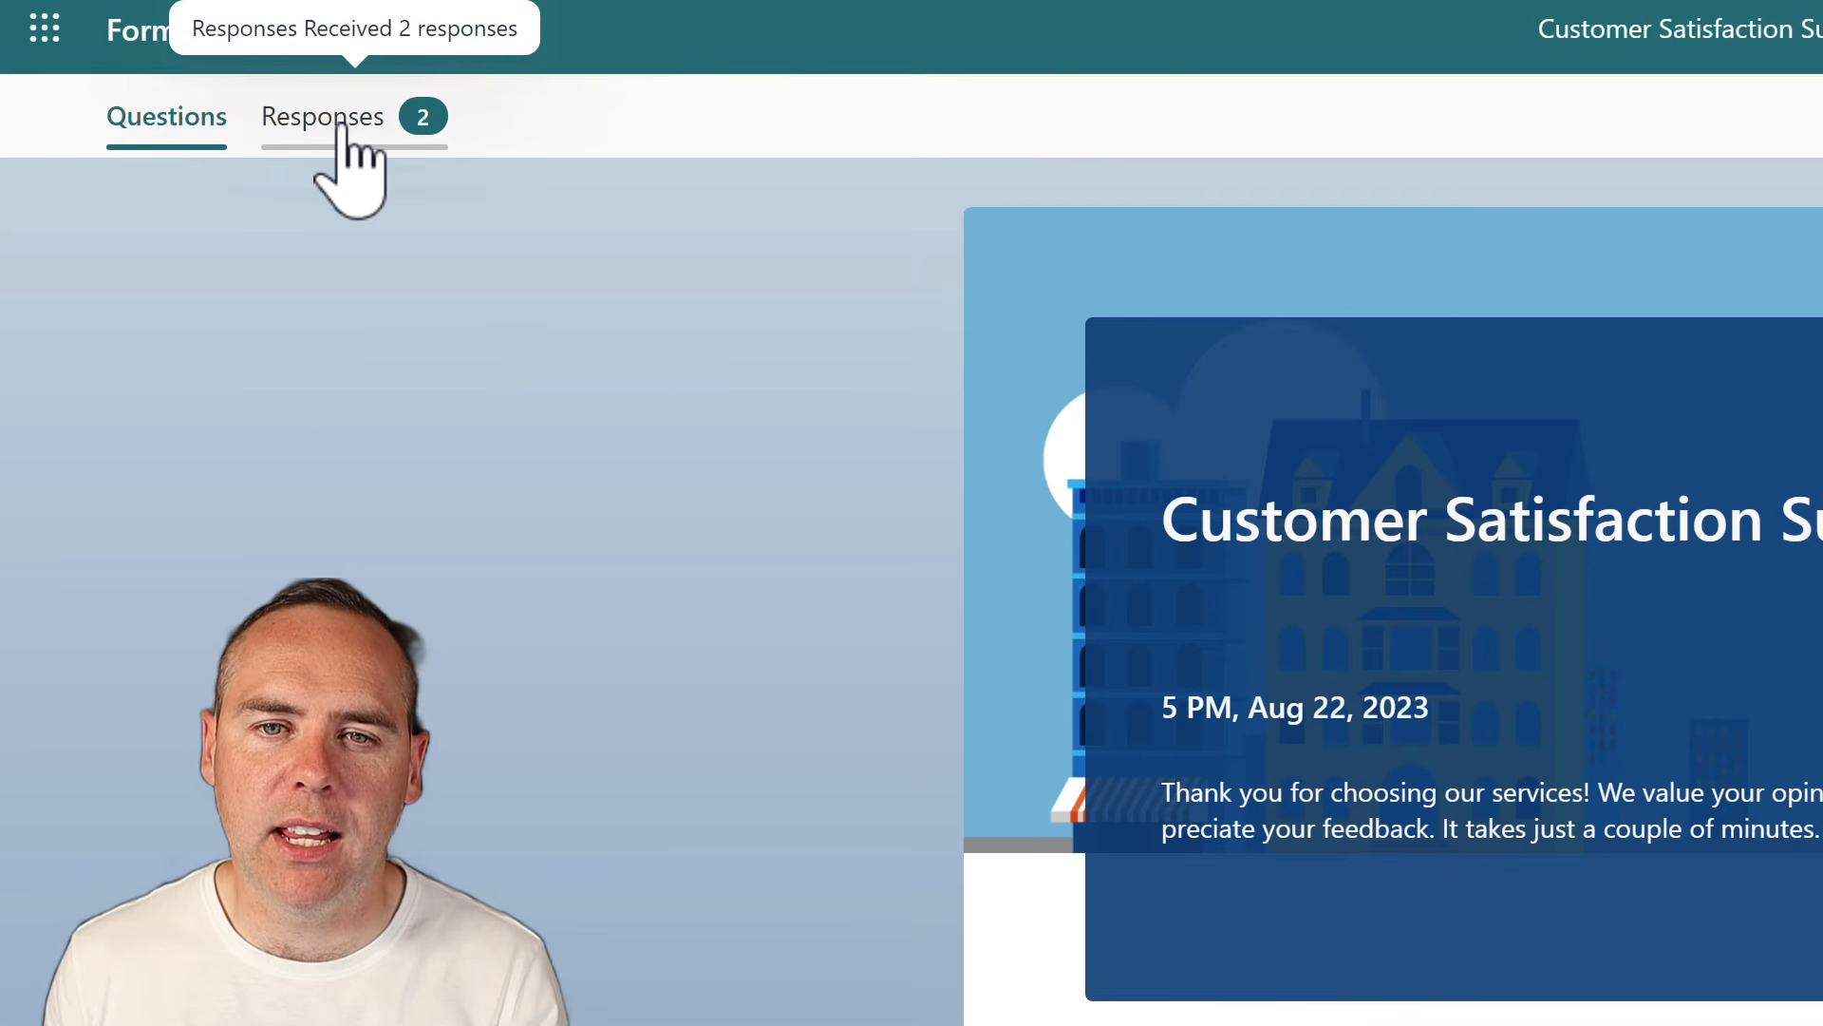
click(356, 123)
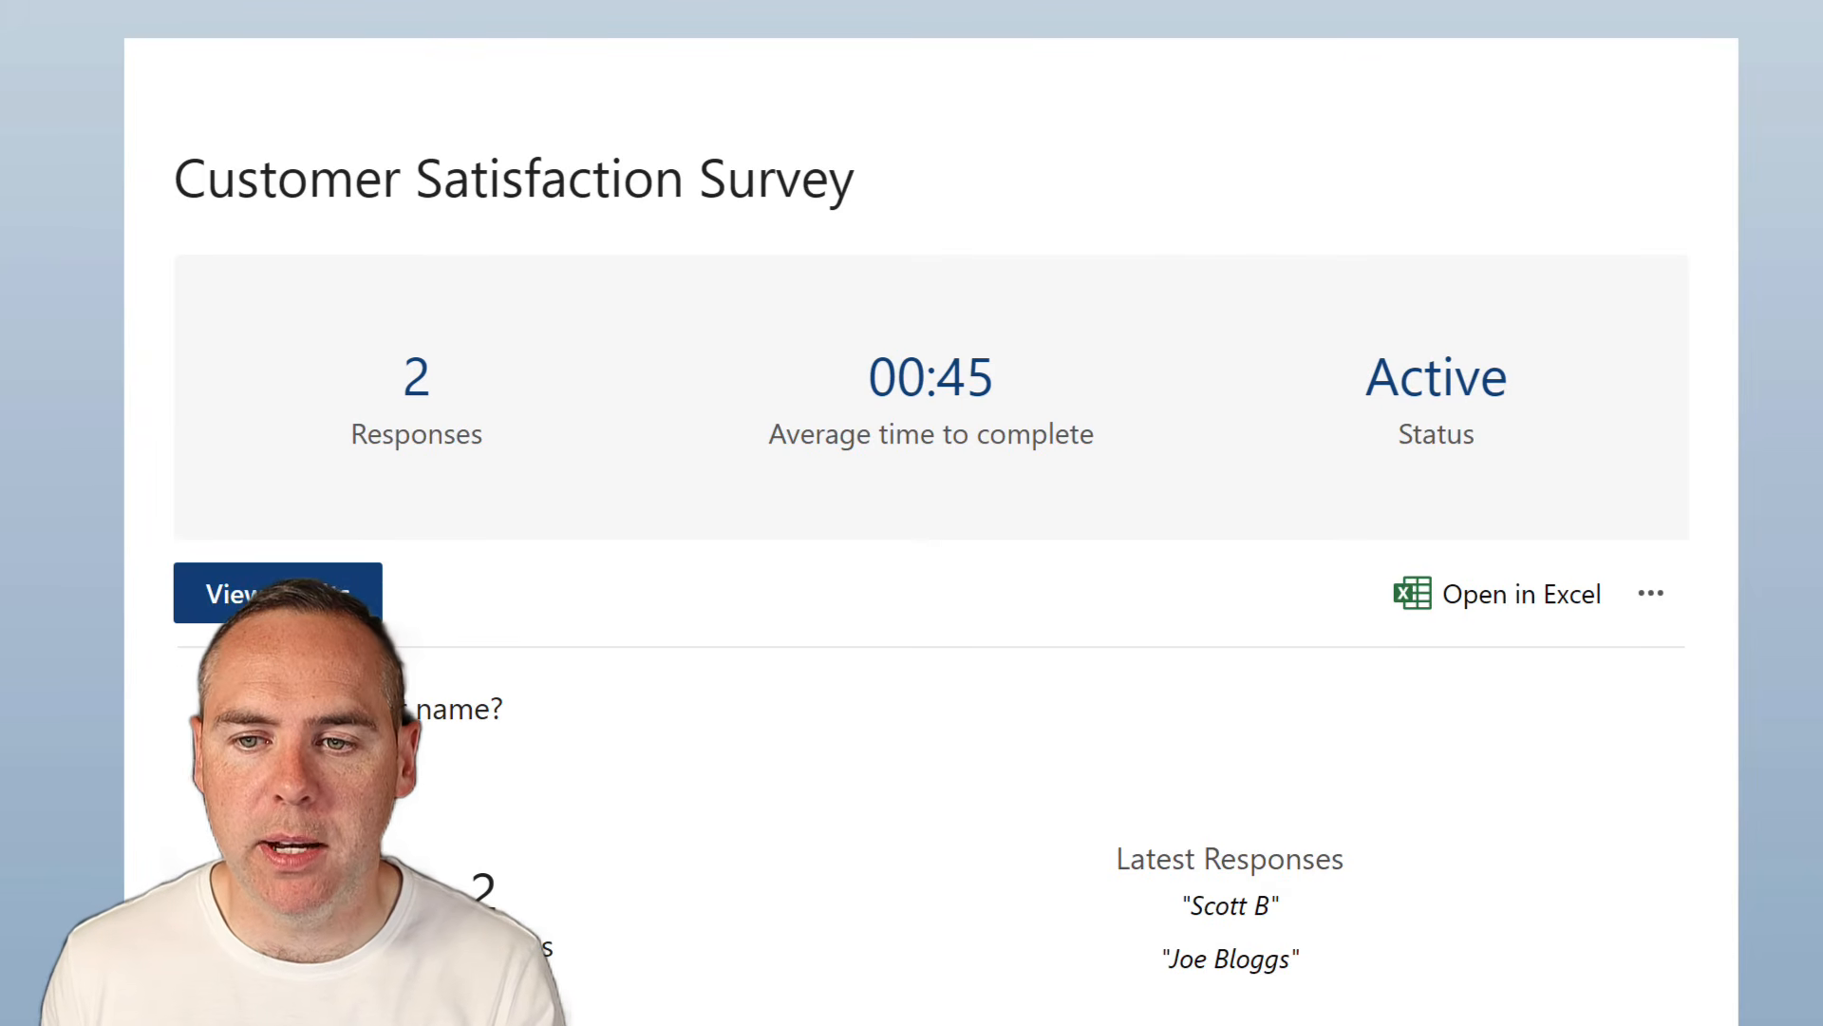
click(277, 593)
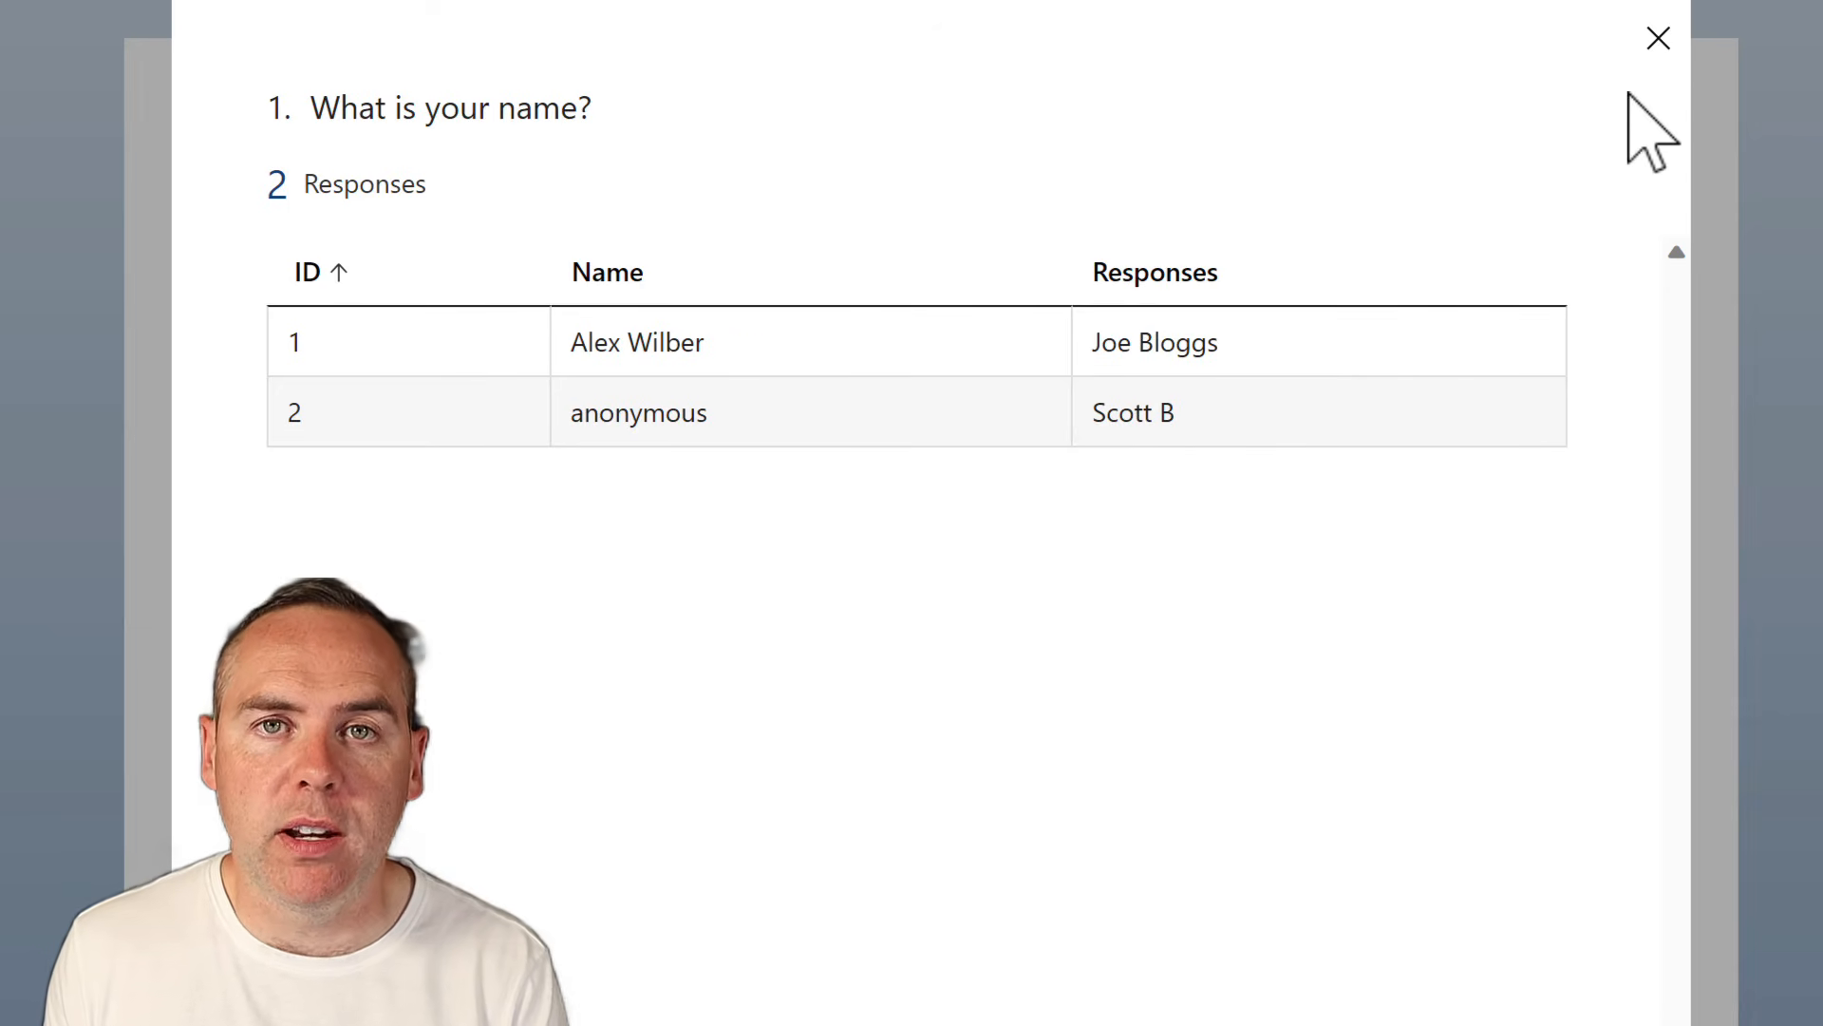
click(1657, 39)
Review each question's summary chart and open the responses in Excel
scroll(1385, 335, down, 5)
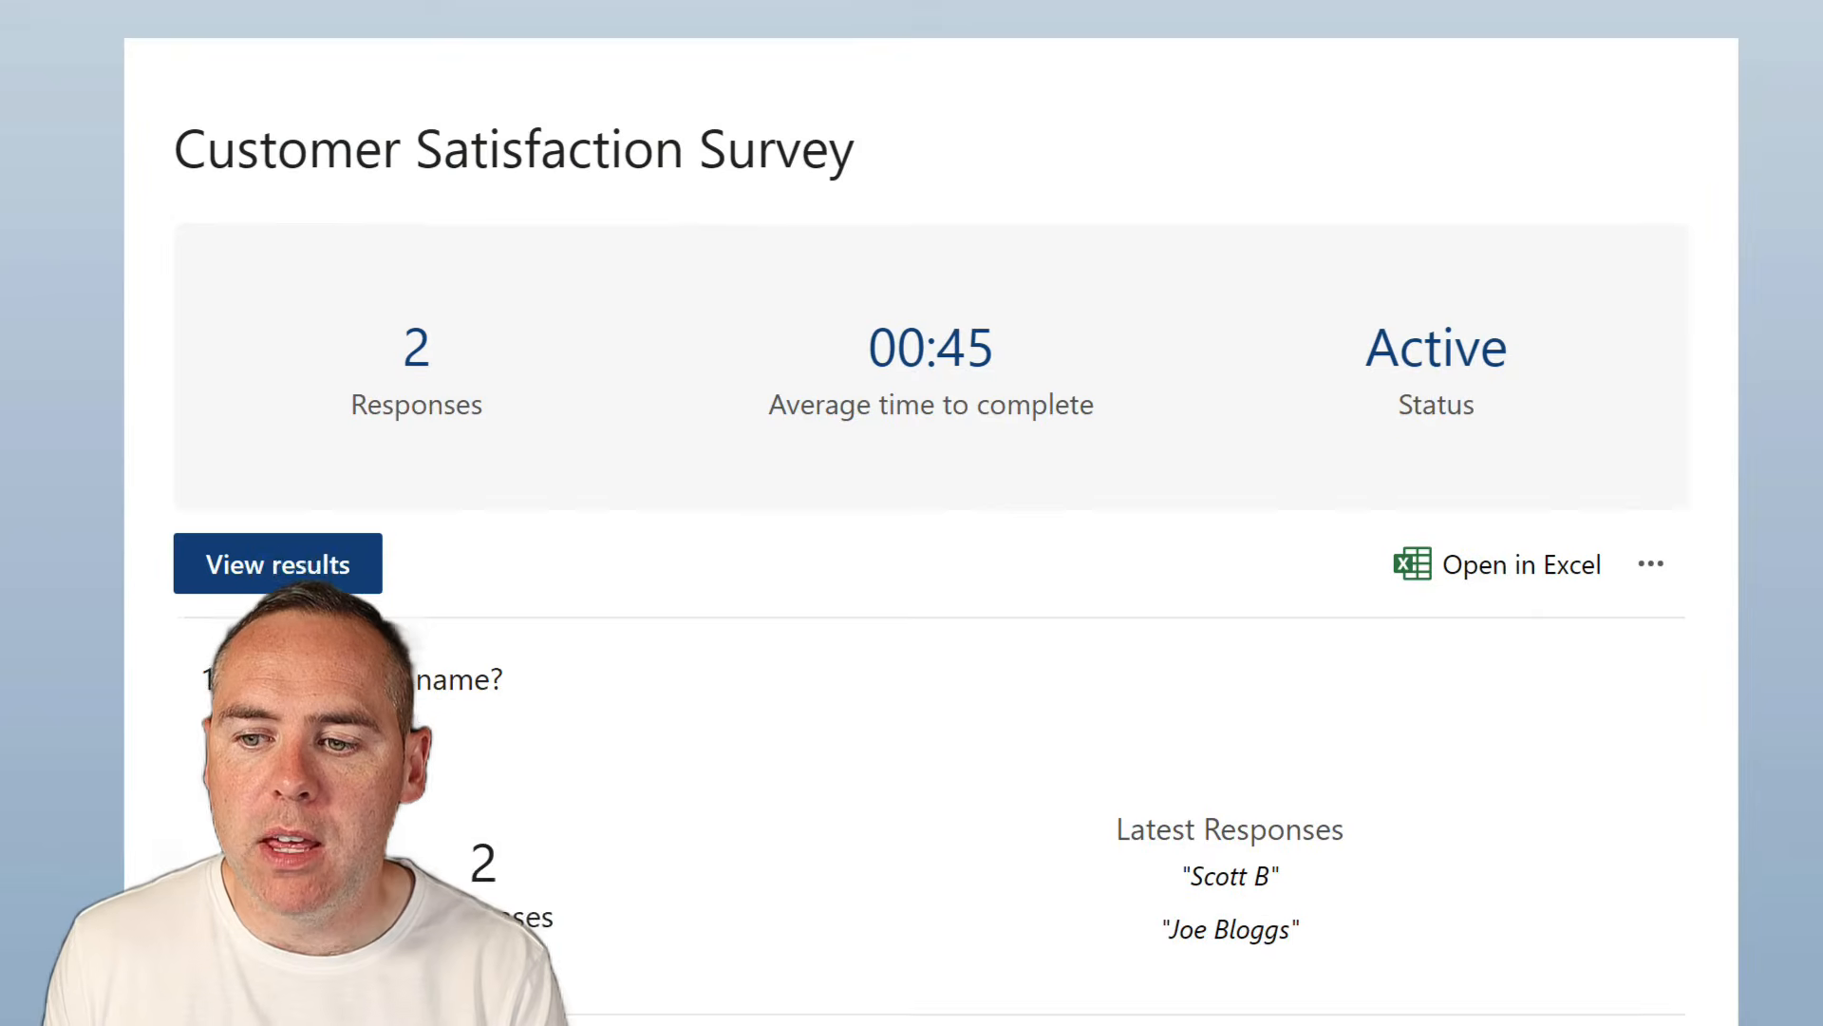
scroll(931, 532, down, 4)
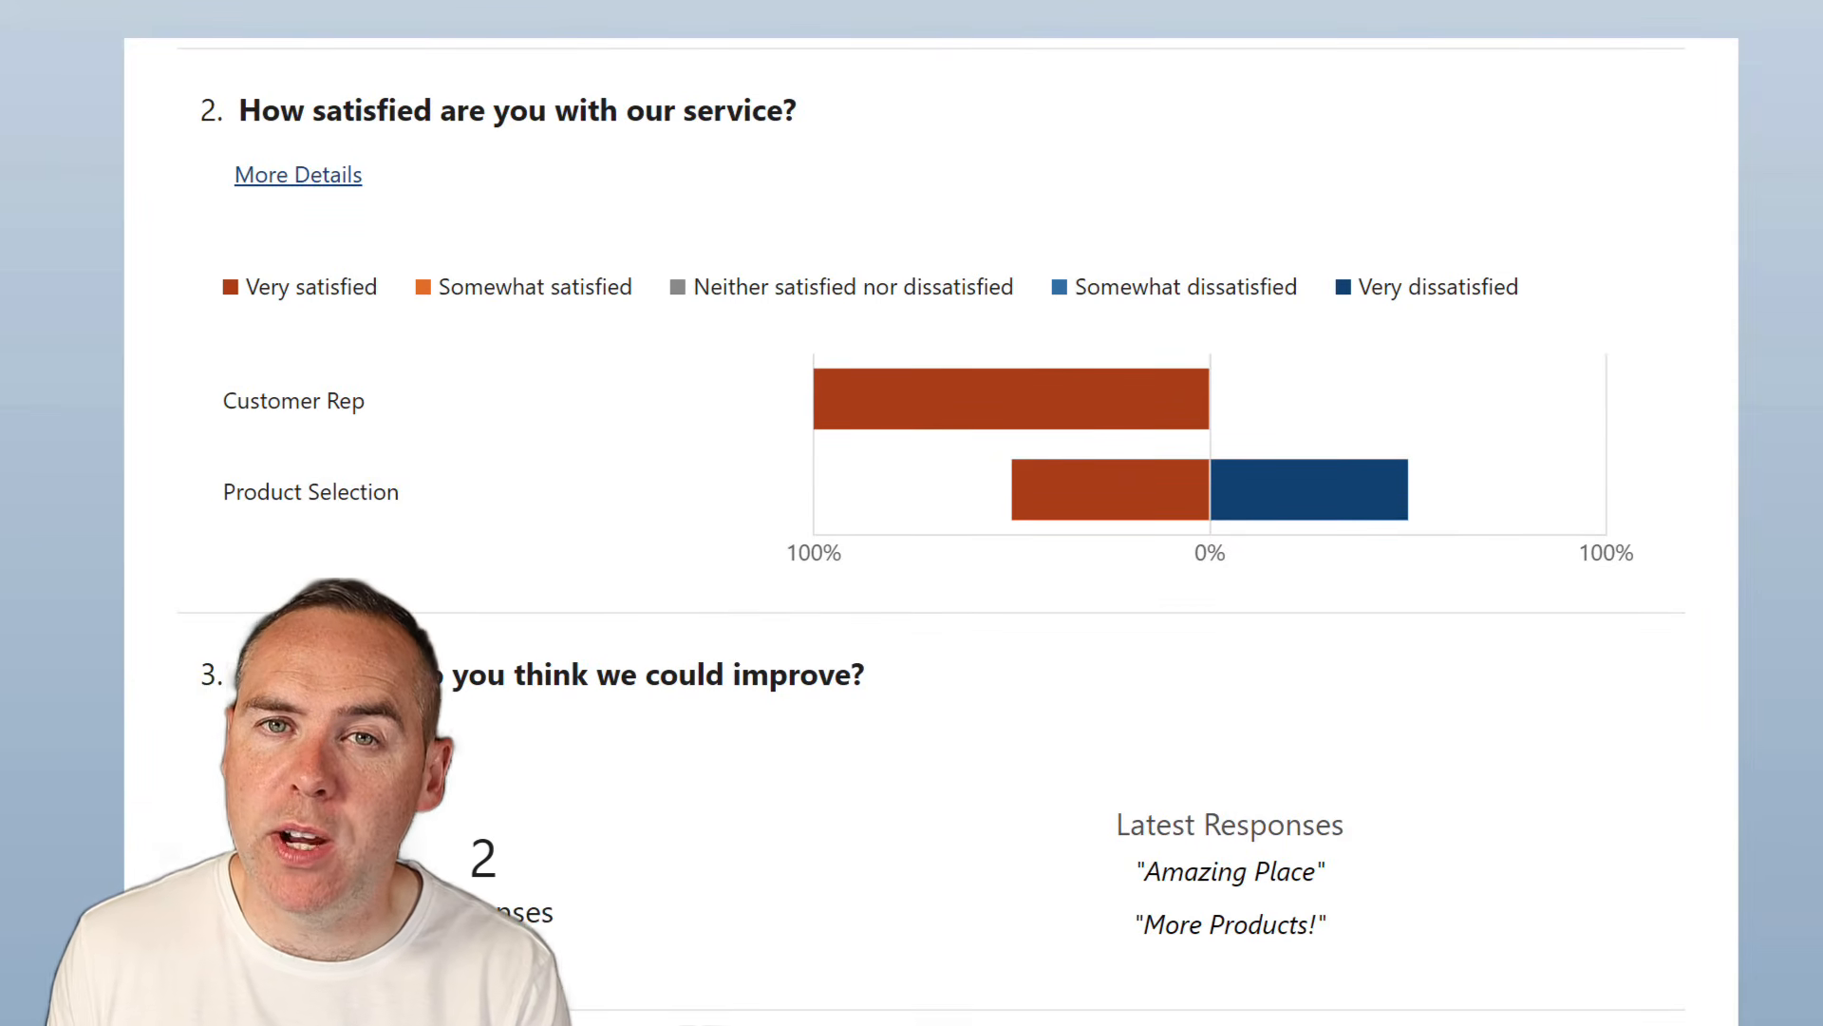
scroll(931, 532, down, 8)
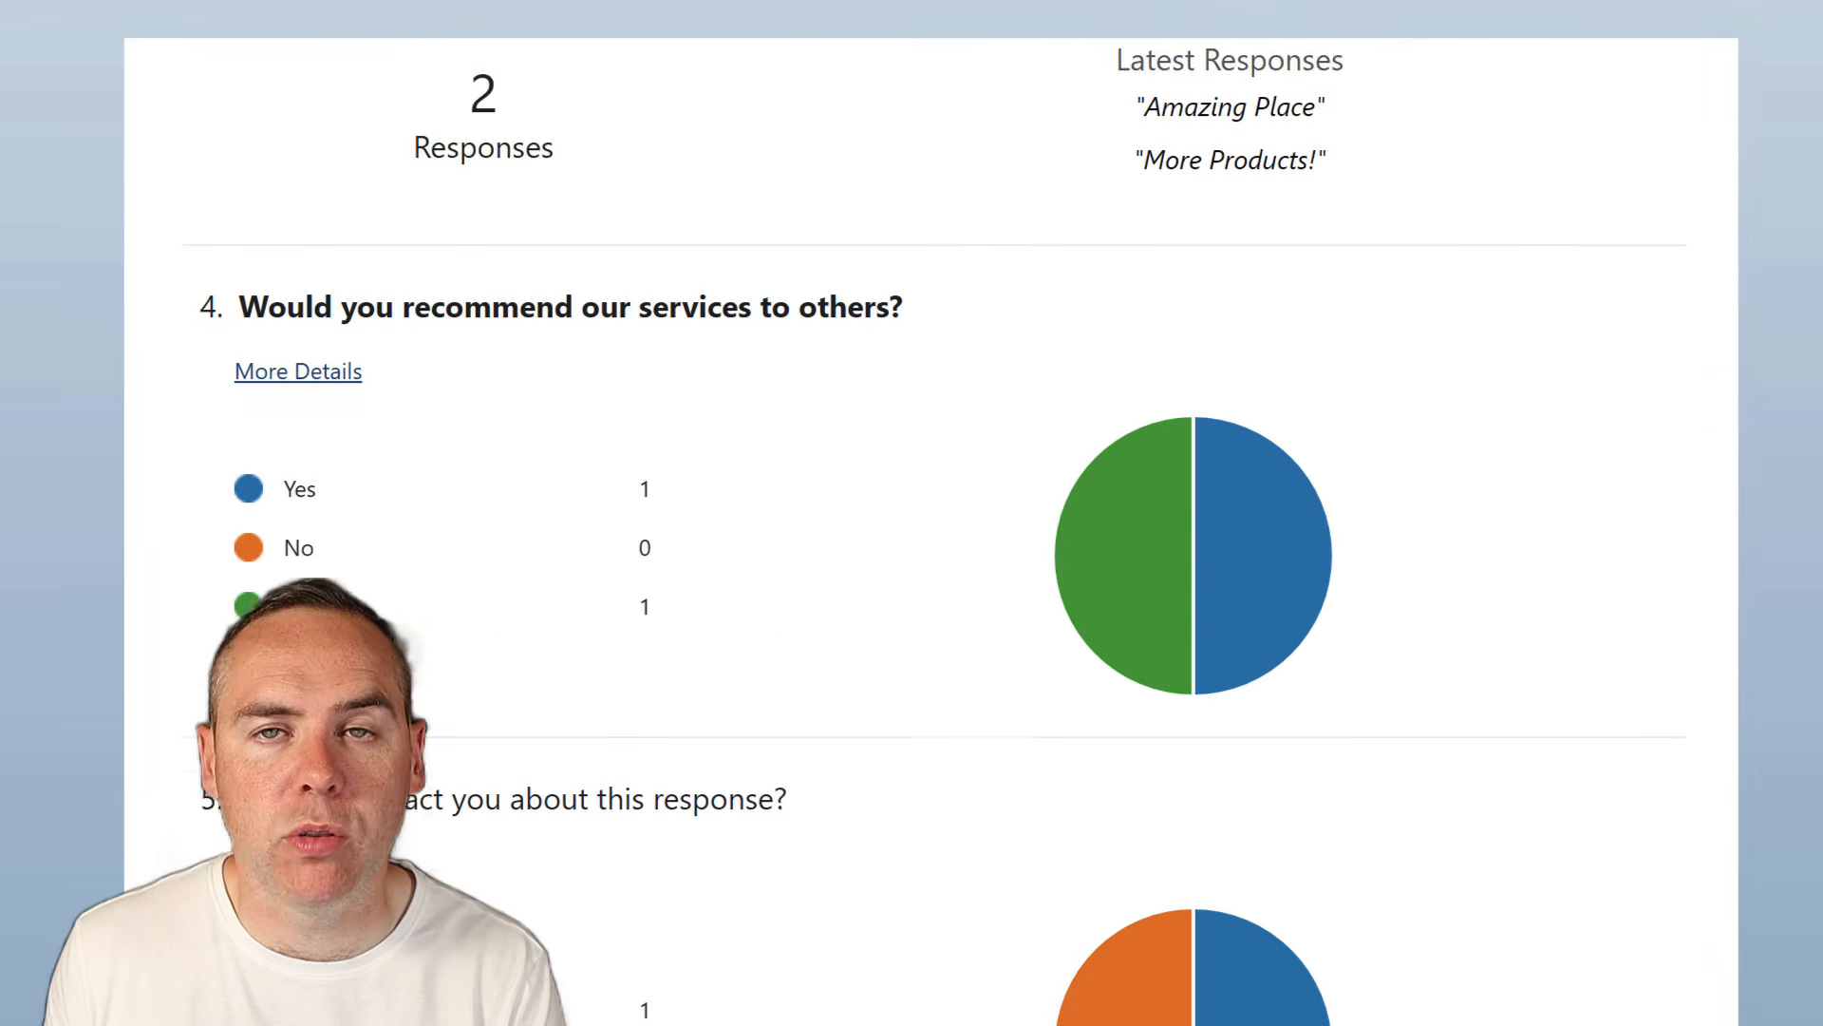
scroll(931, 532, up, 15)
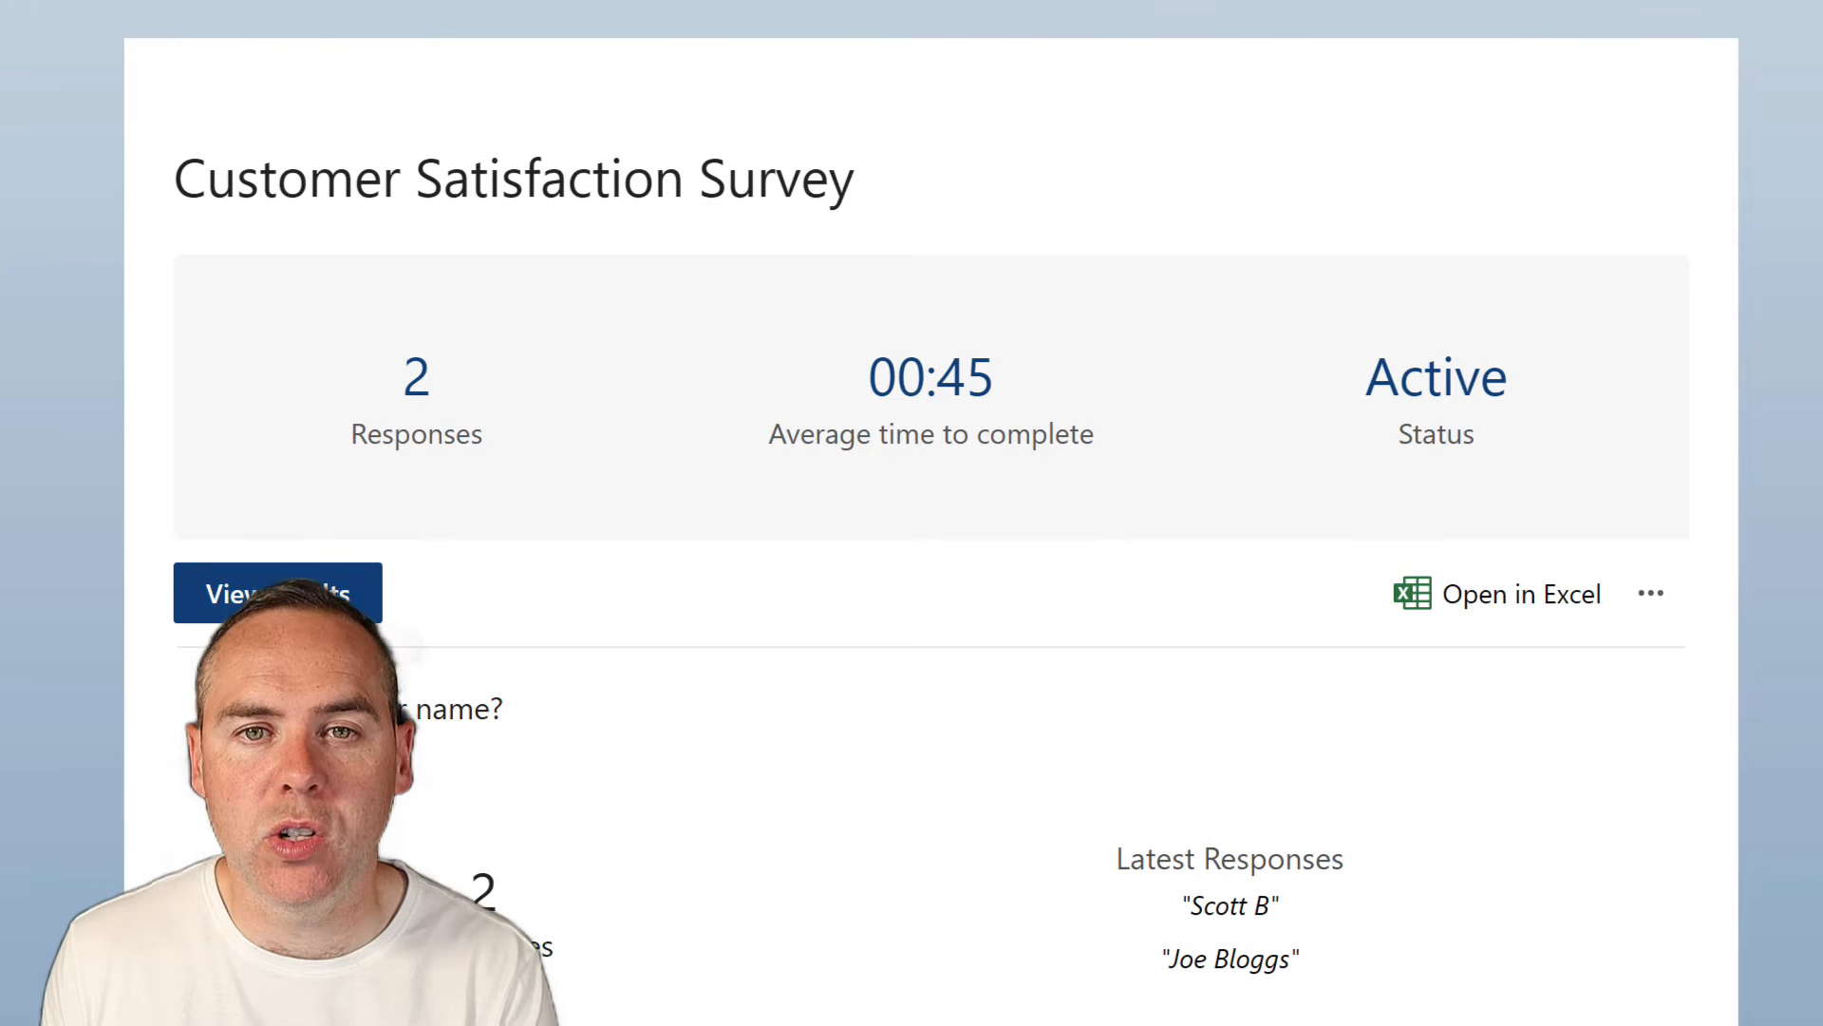
click(1471, 611)
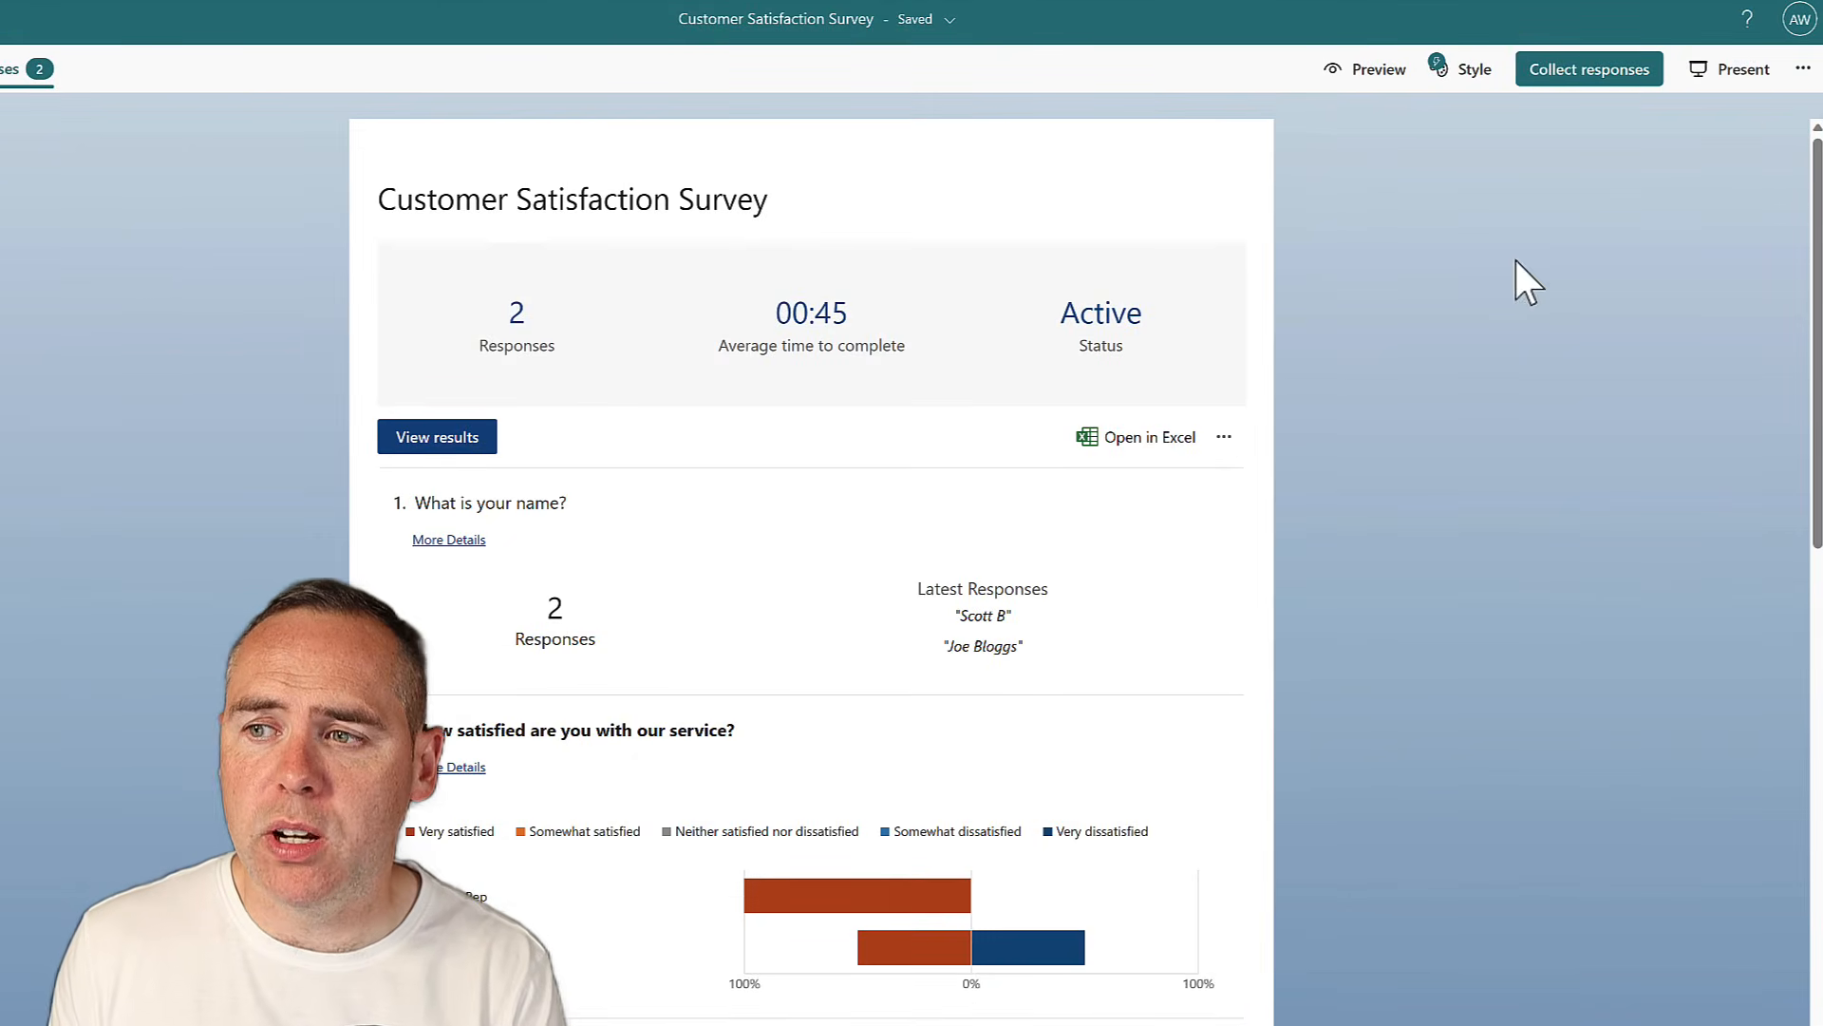
Present the results full screen, stepping from satisfaction through improvements, recommendation, contact and final question
click(1736, 80)
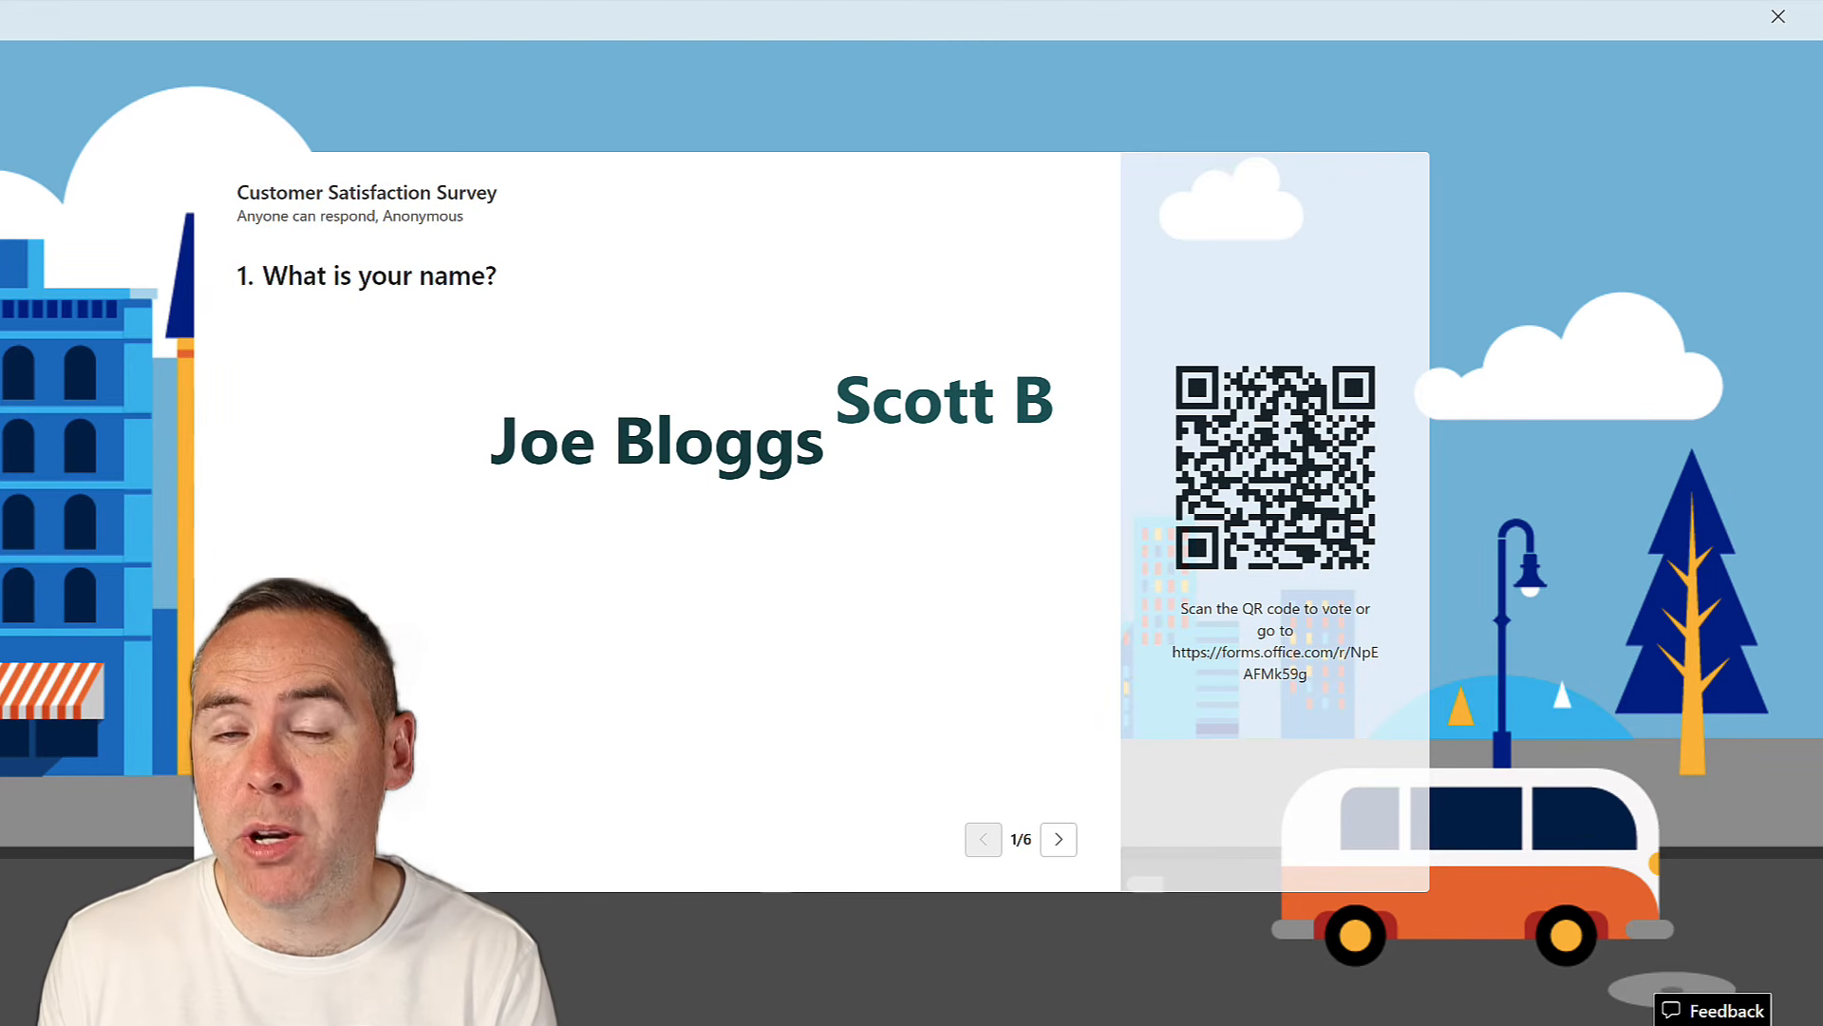
click(1059, 841)
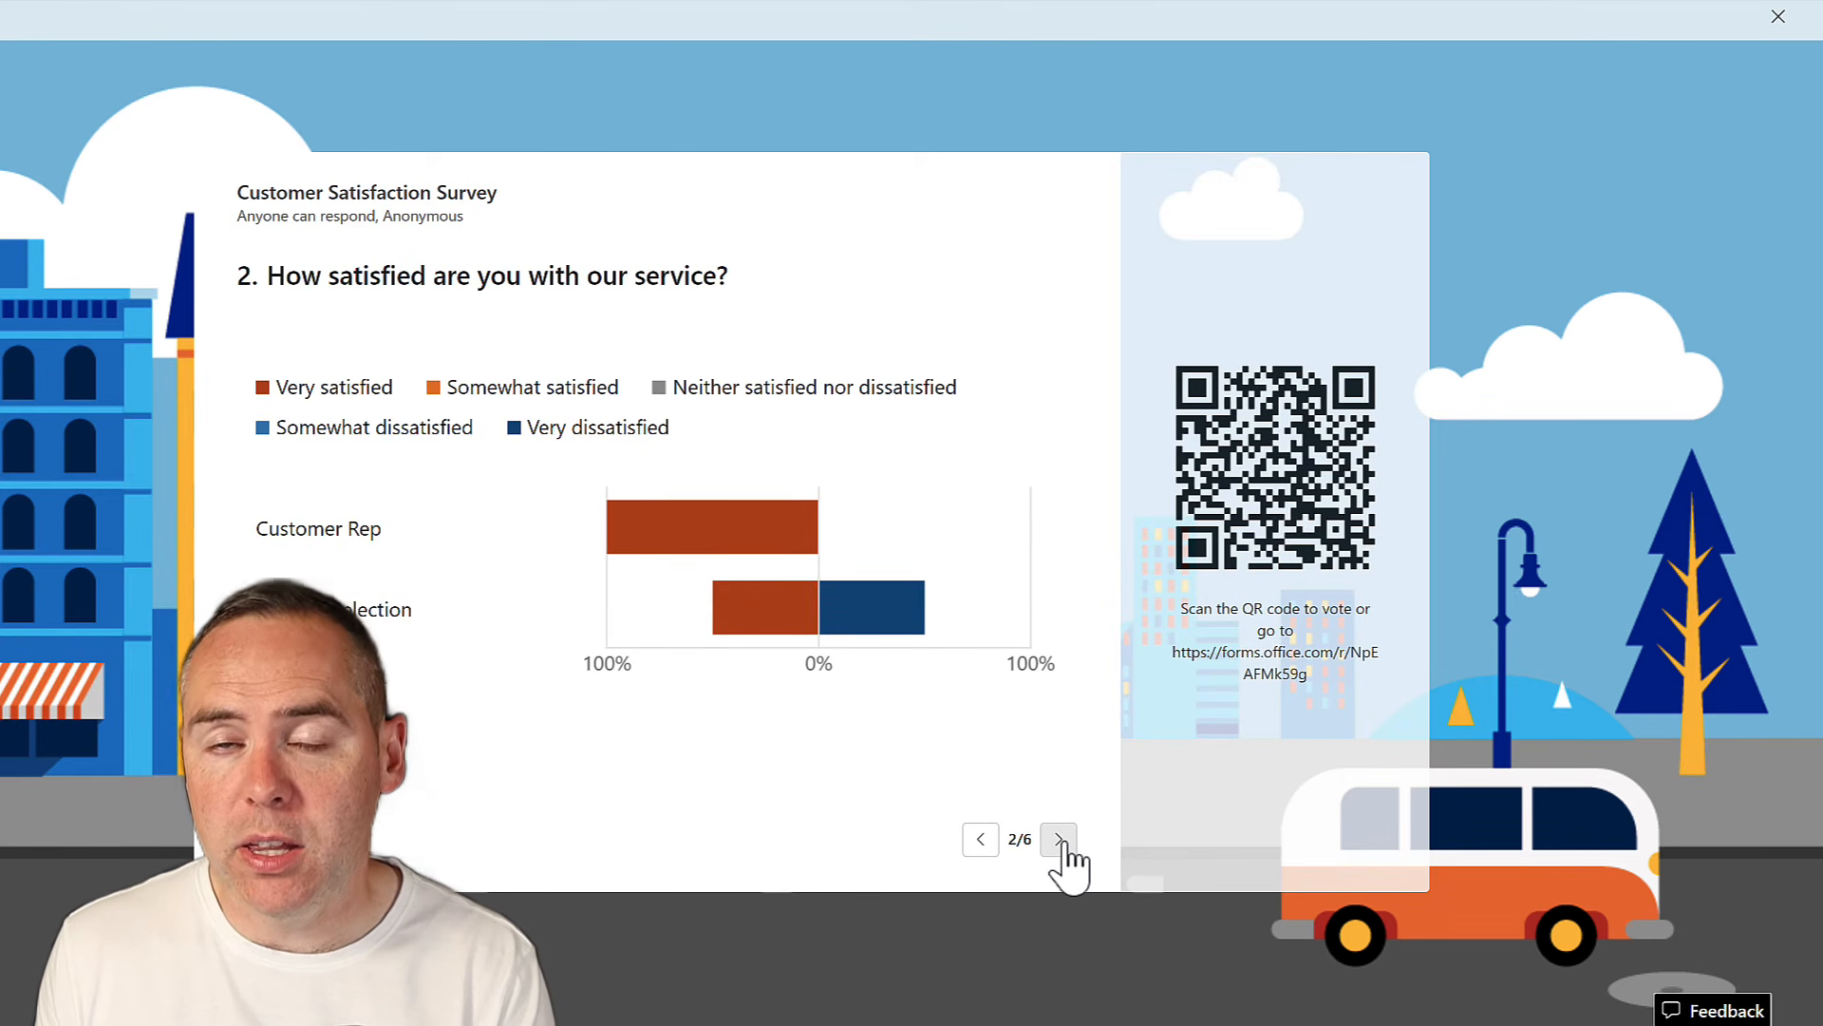
click(1060, 841)
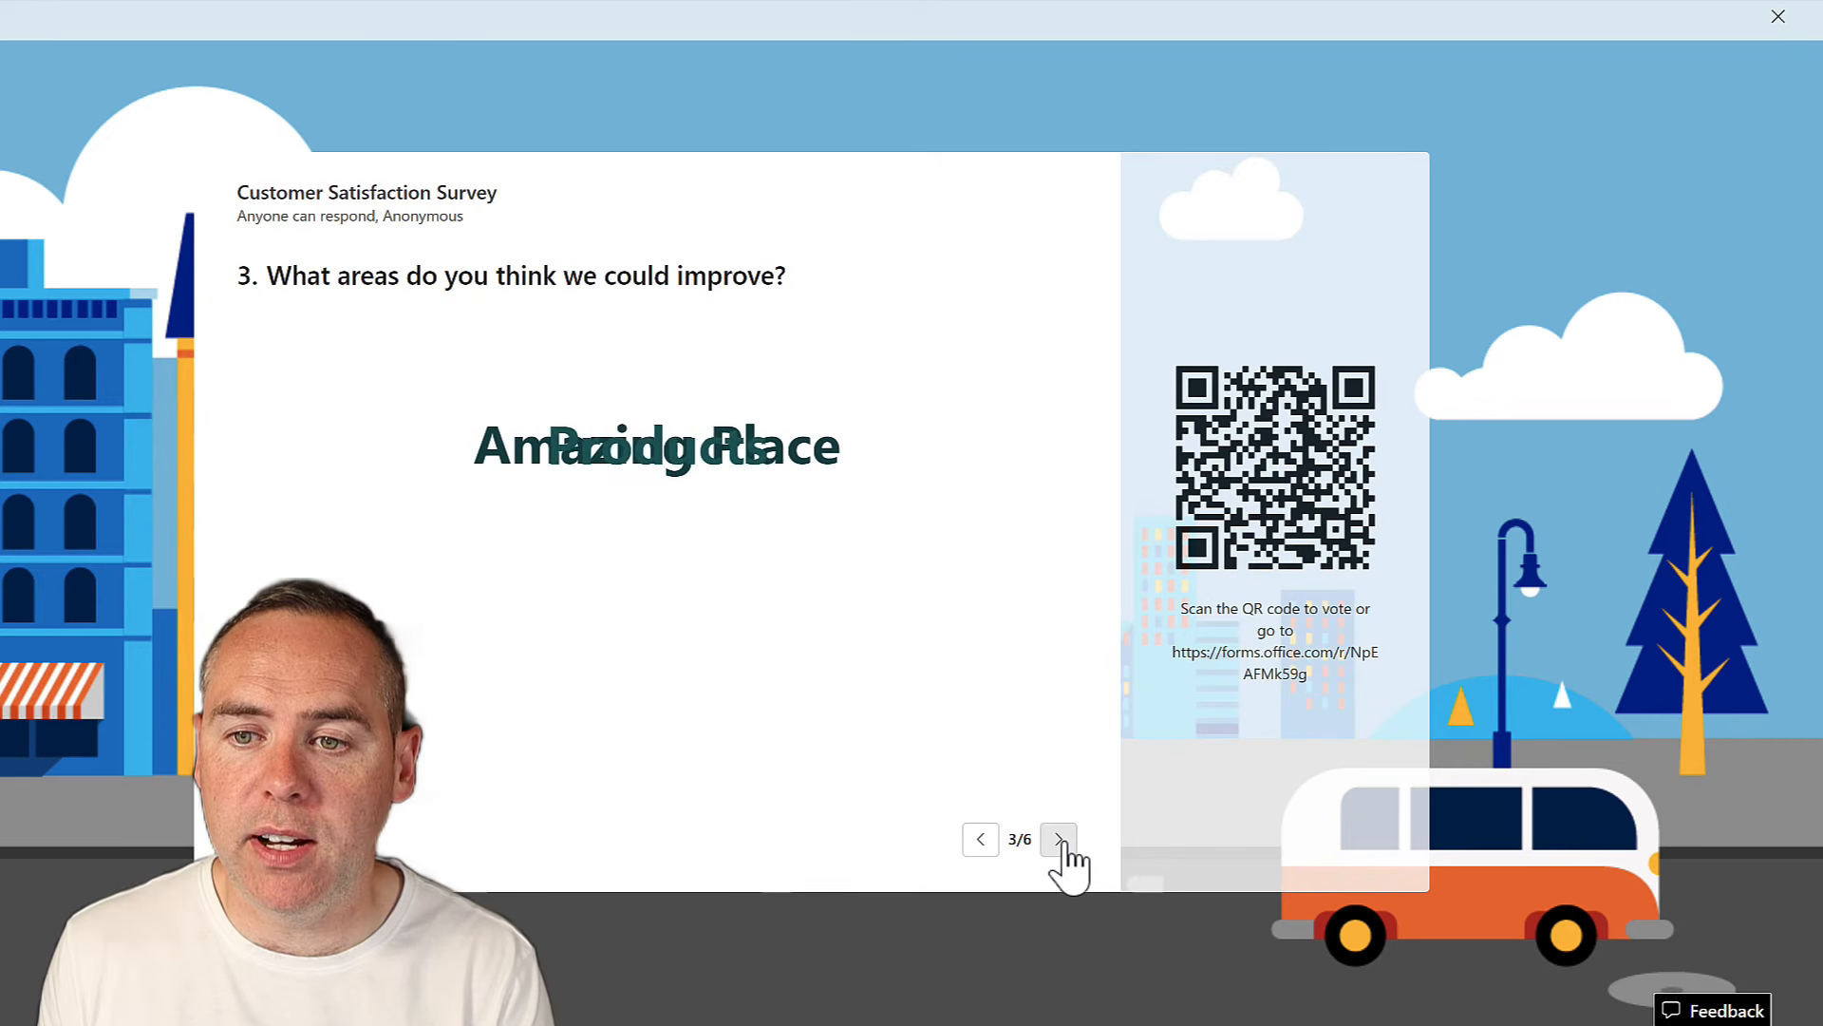
click(1060, 842)
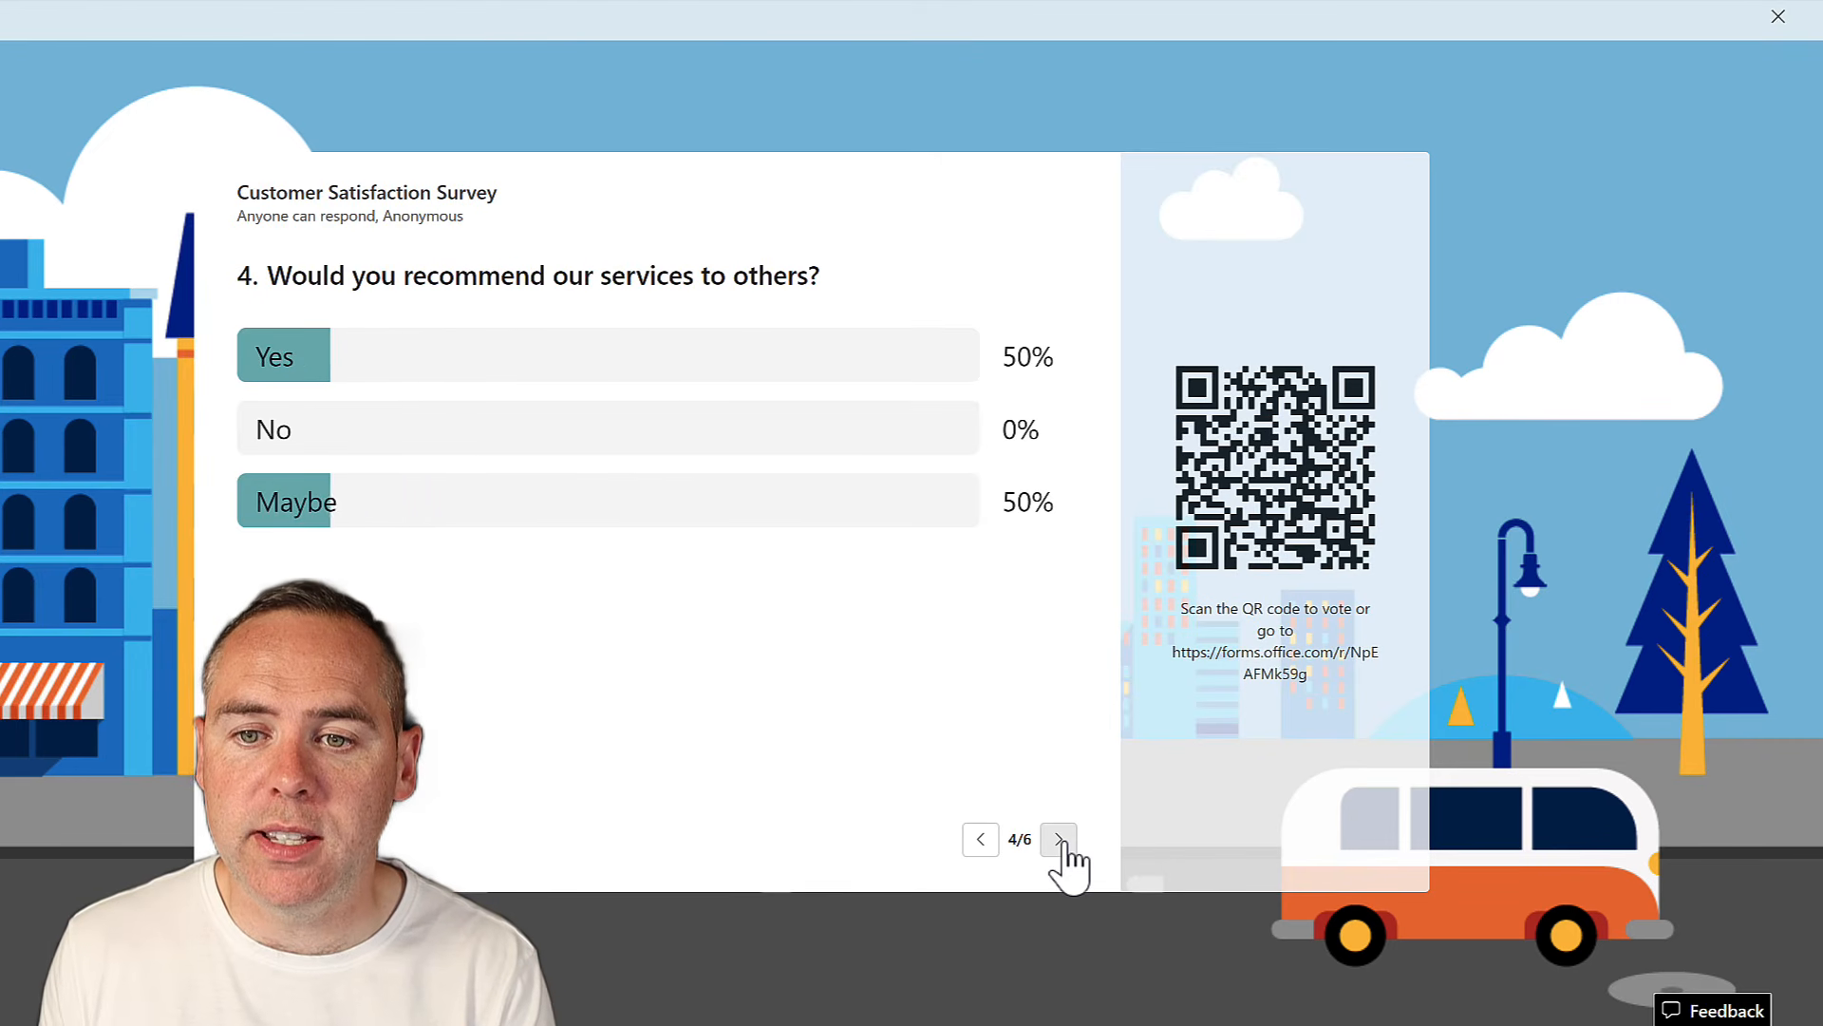
click(1060, 841)
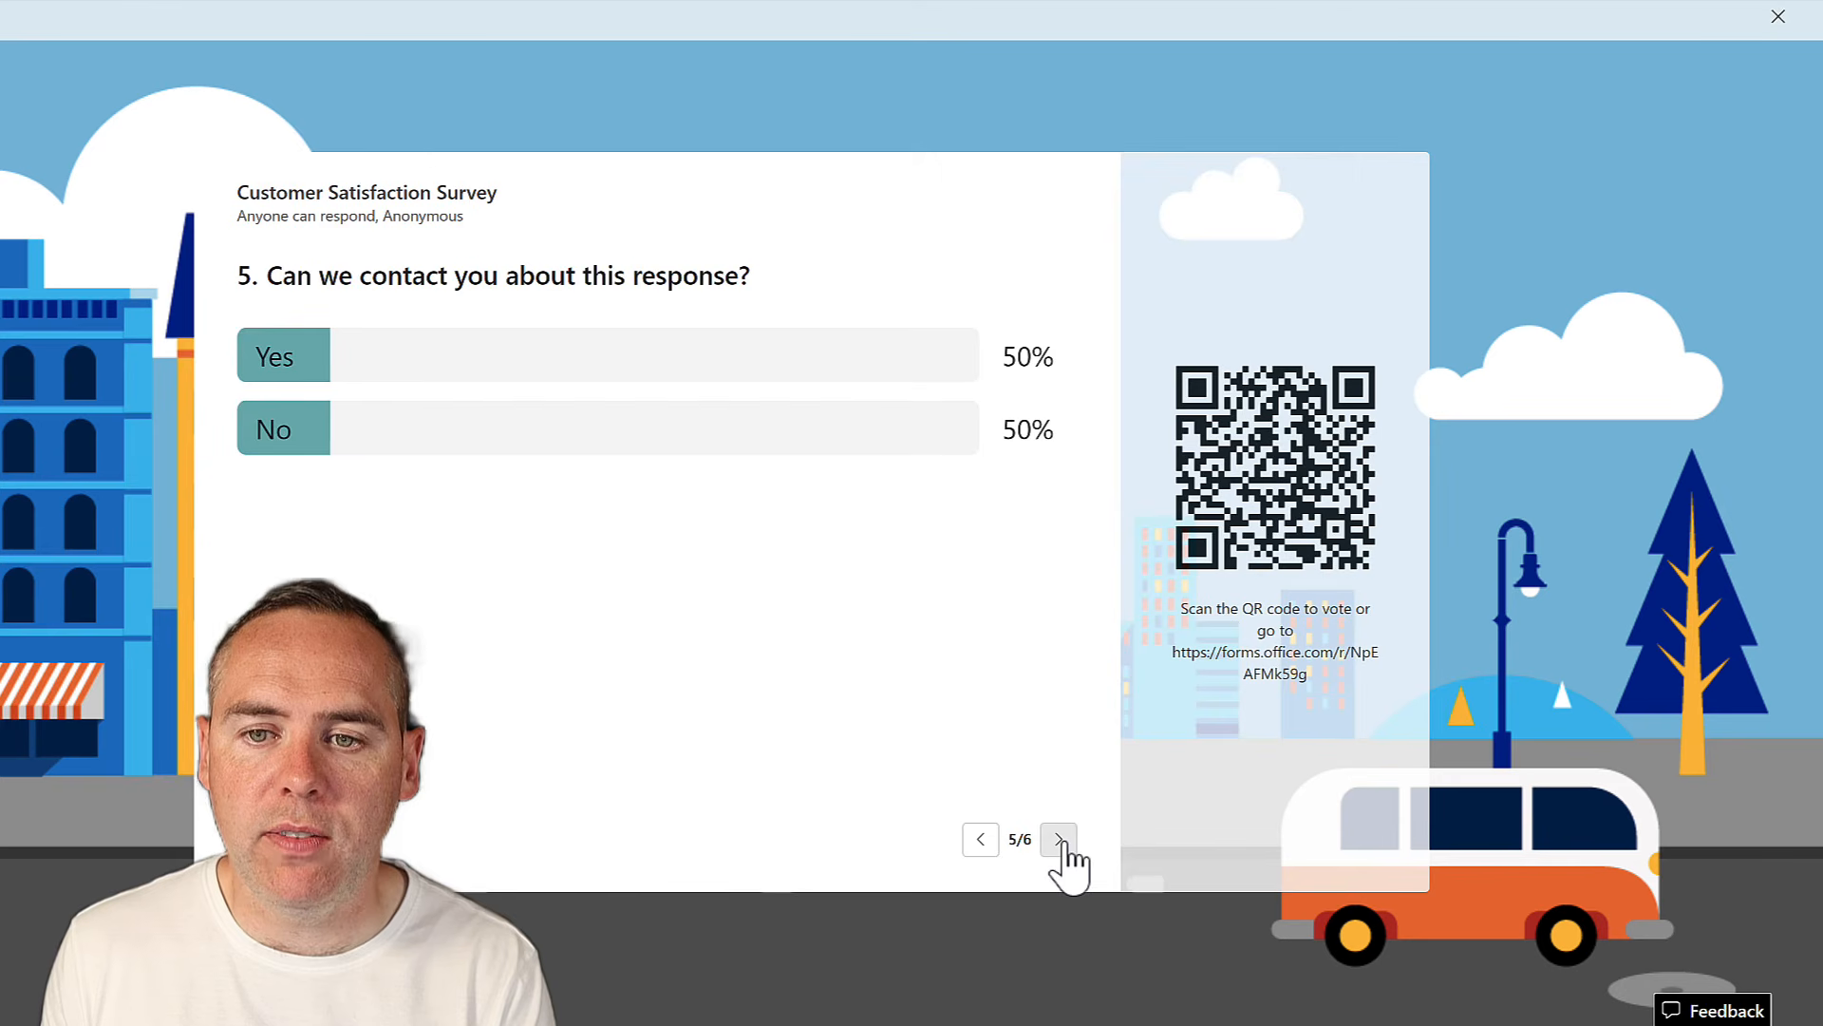
click(1059, 842)
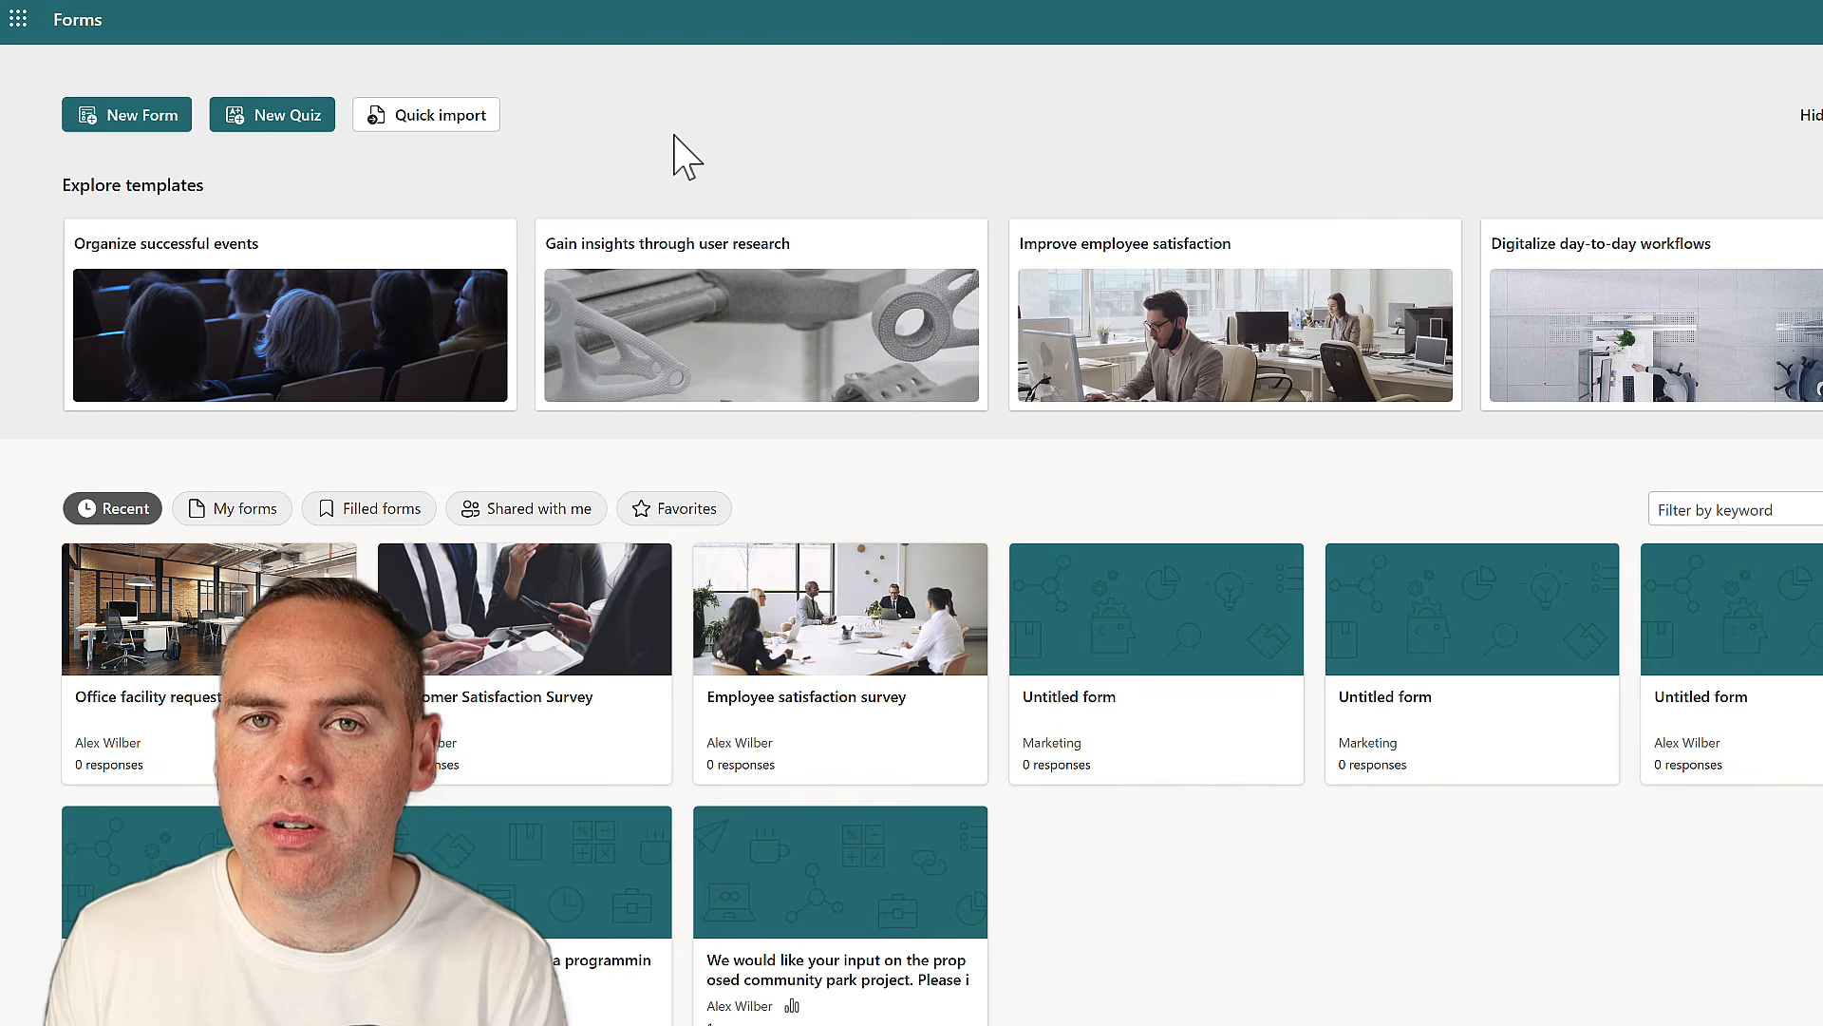
Choose Quick import to bring up the Import your file dialog
click(454, 116)
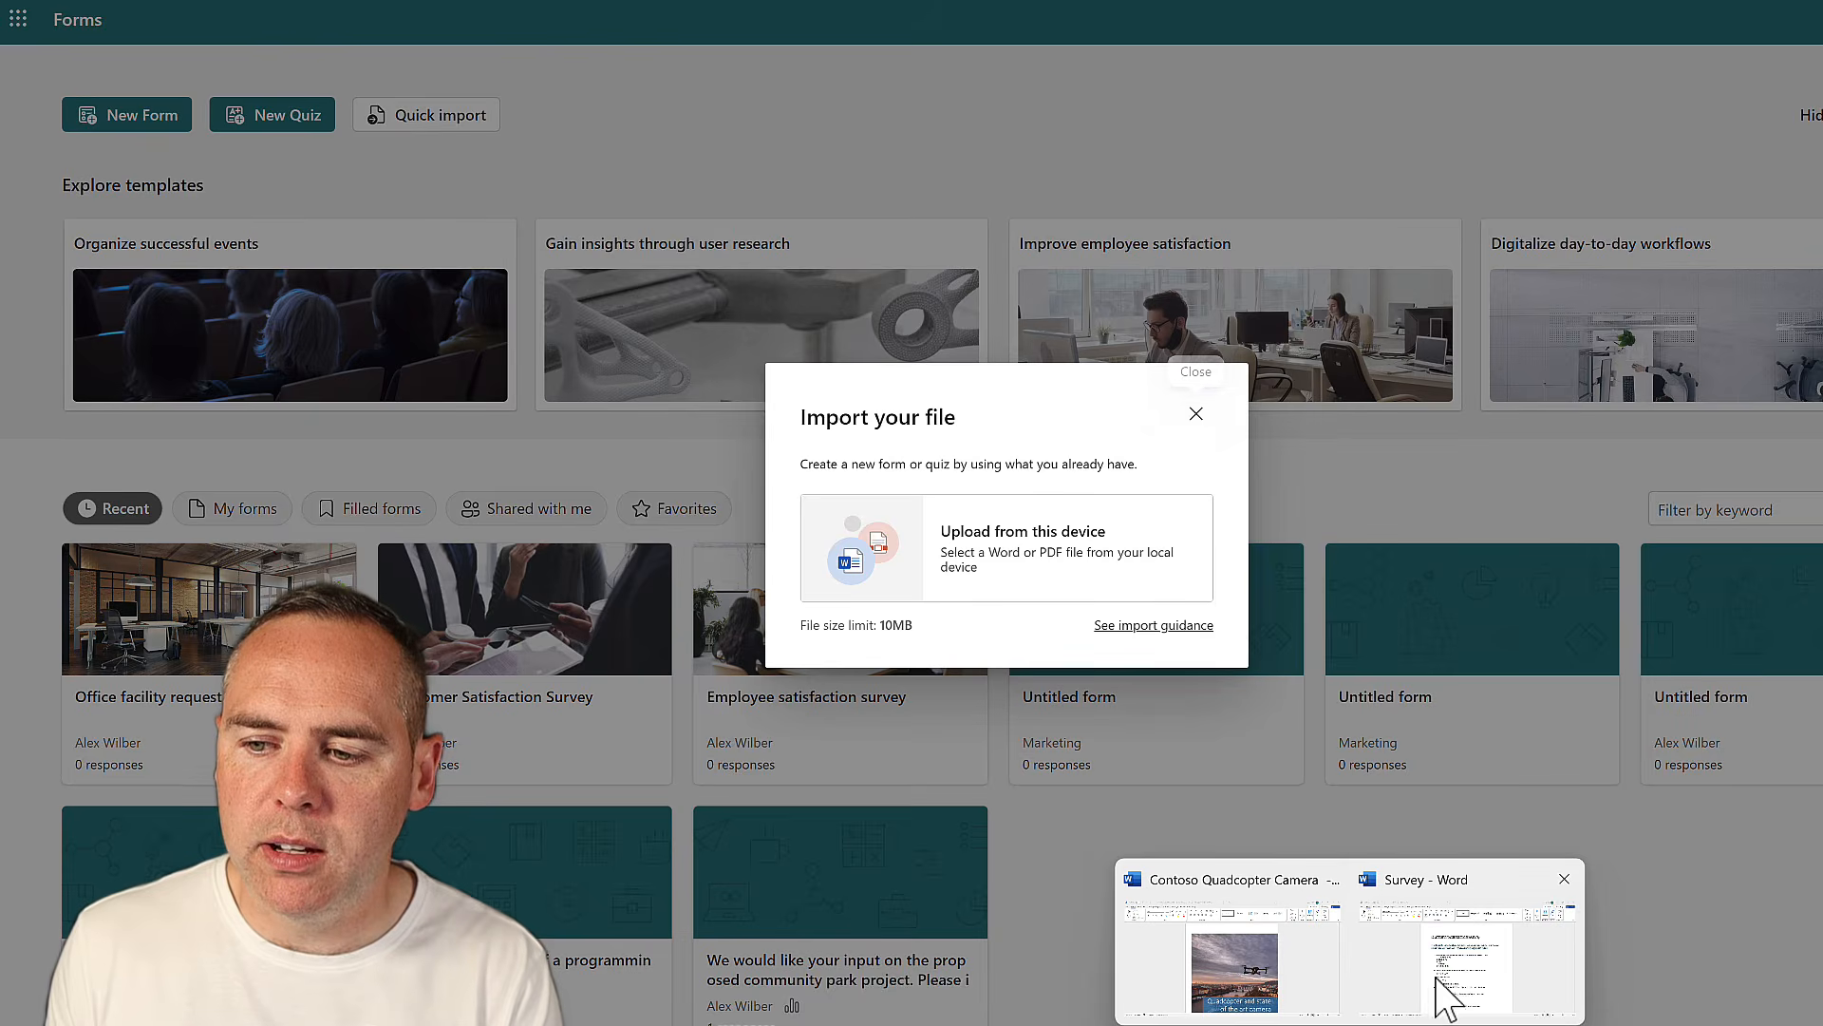
Look over the Survey document in Word, then return to the Forms import window
click(1448, 993)
scroll(1311, 684, down, 1)
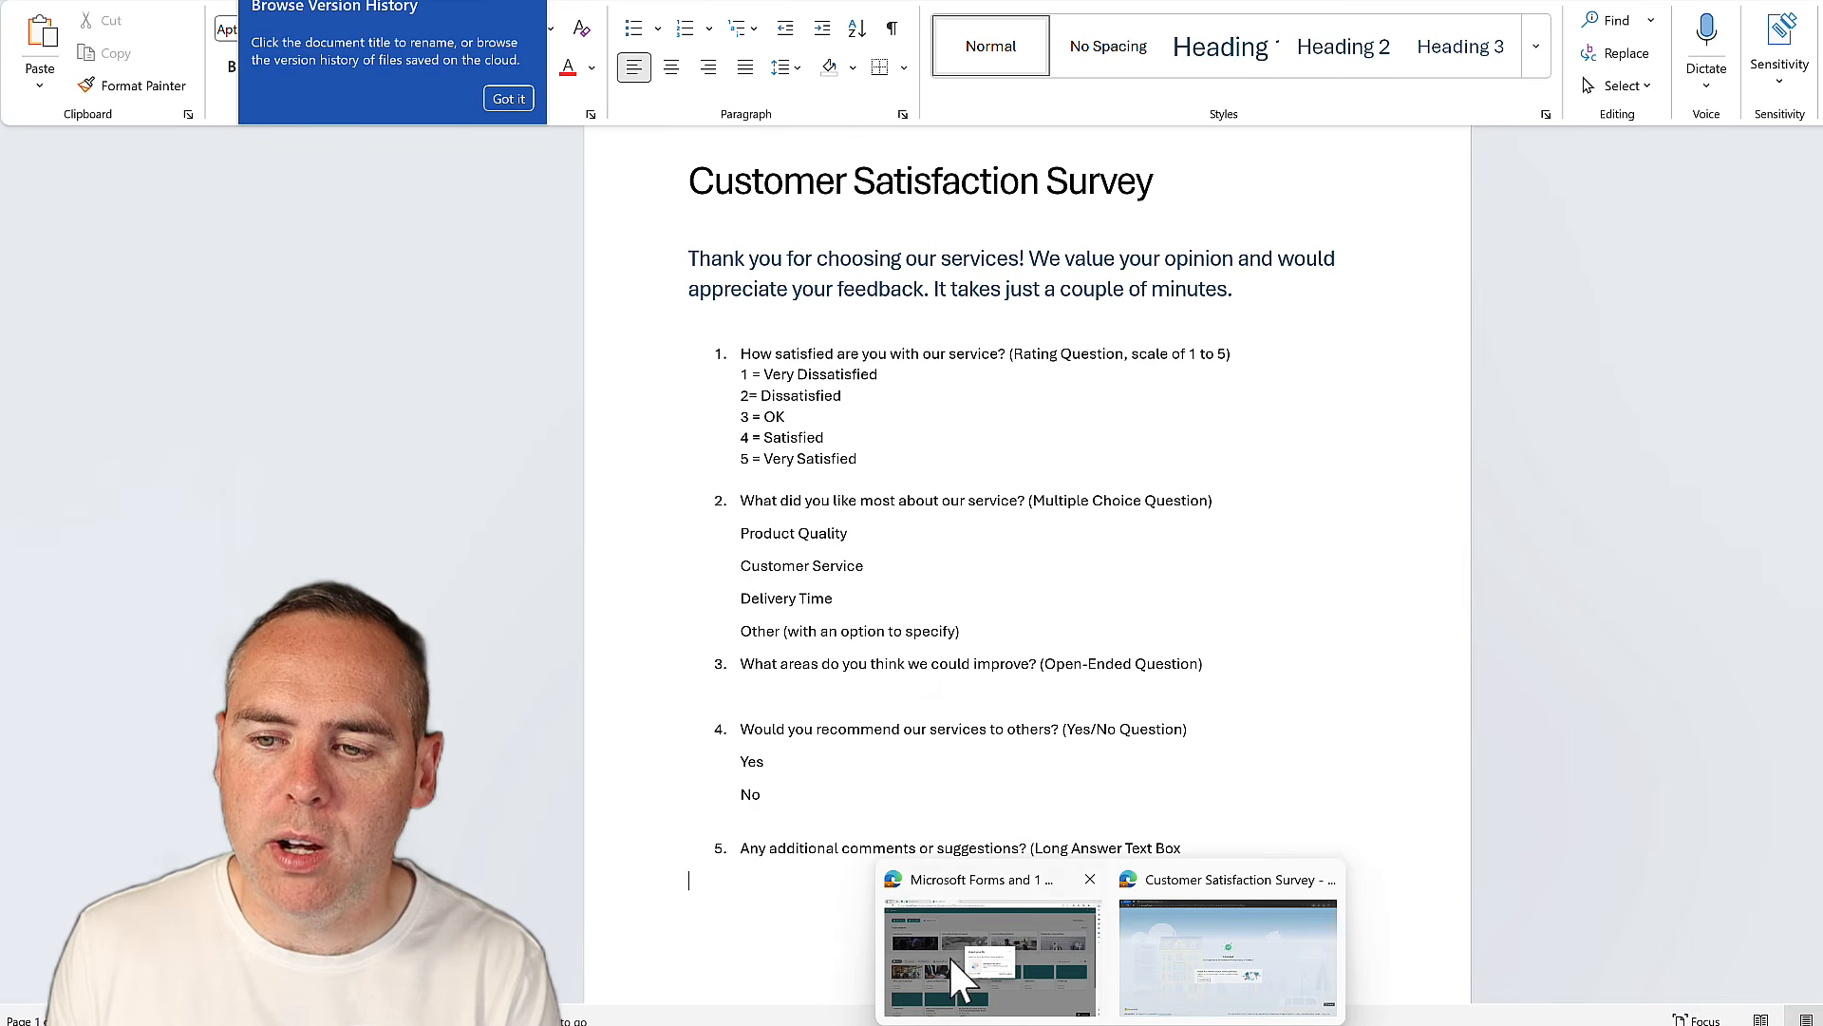
click(955, 959)
Upload Documents > Survey from this device, import it as a Form, and start review
click(1068, 597)
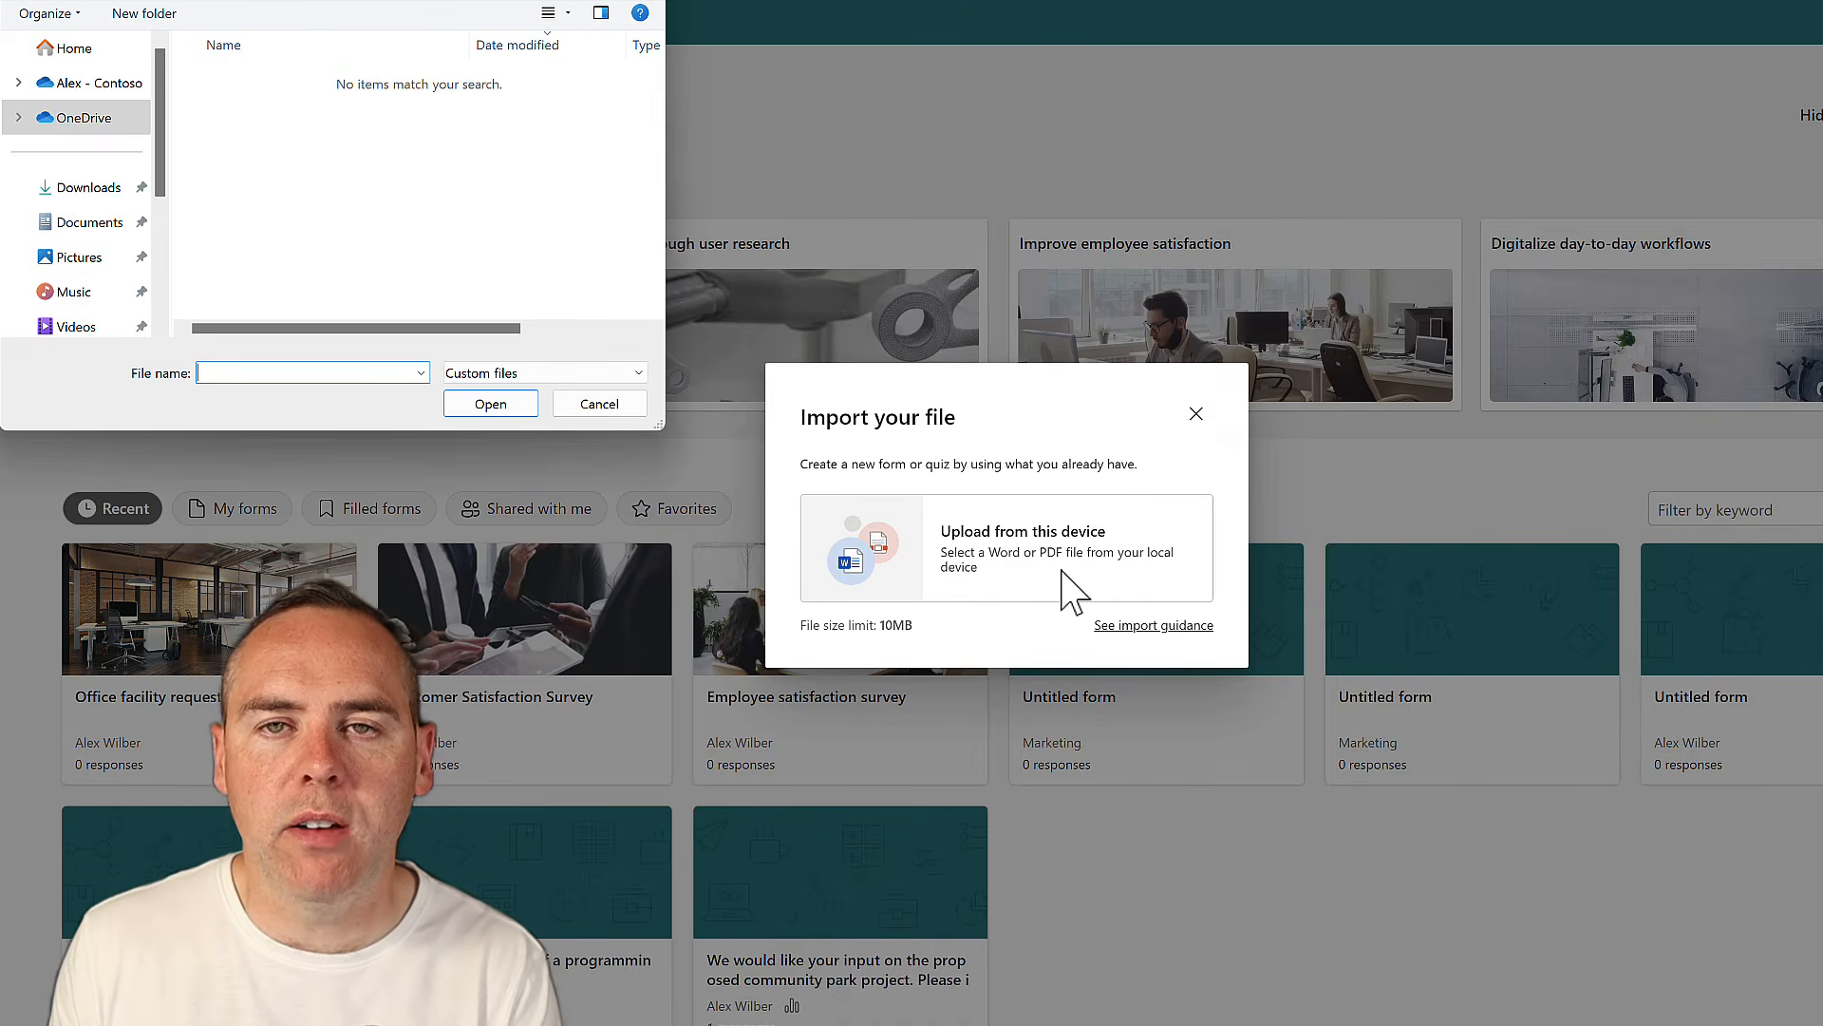
click(89, 221)
click(237, 148)
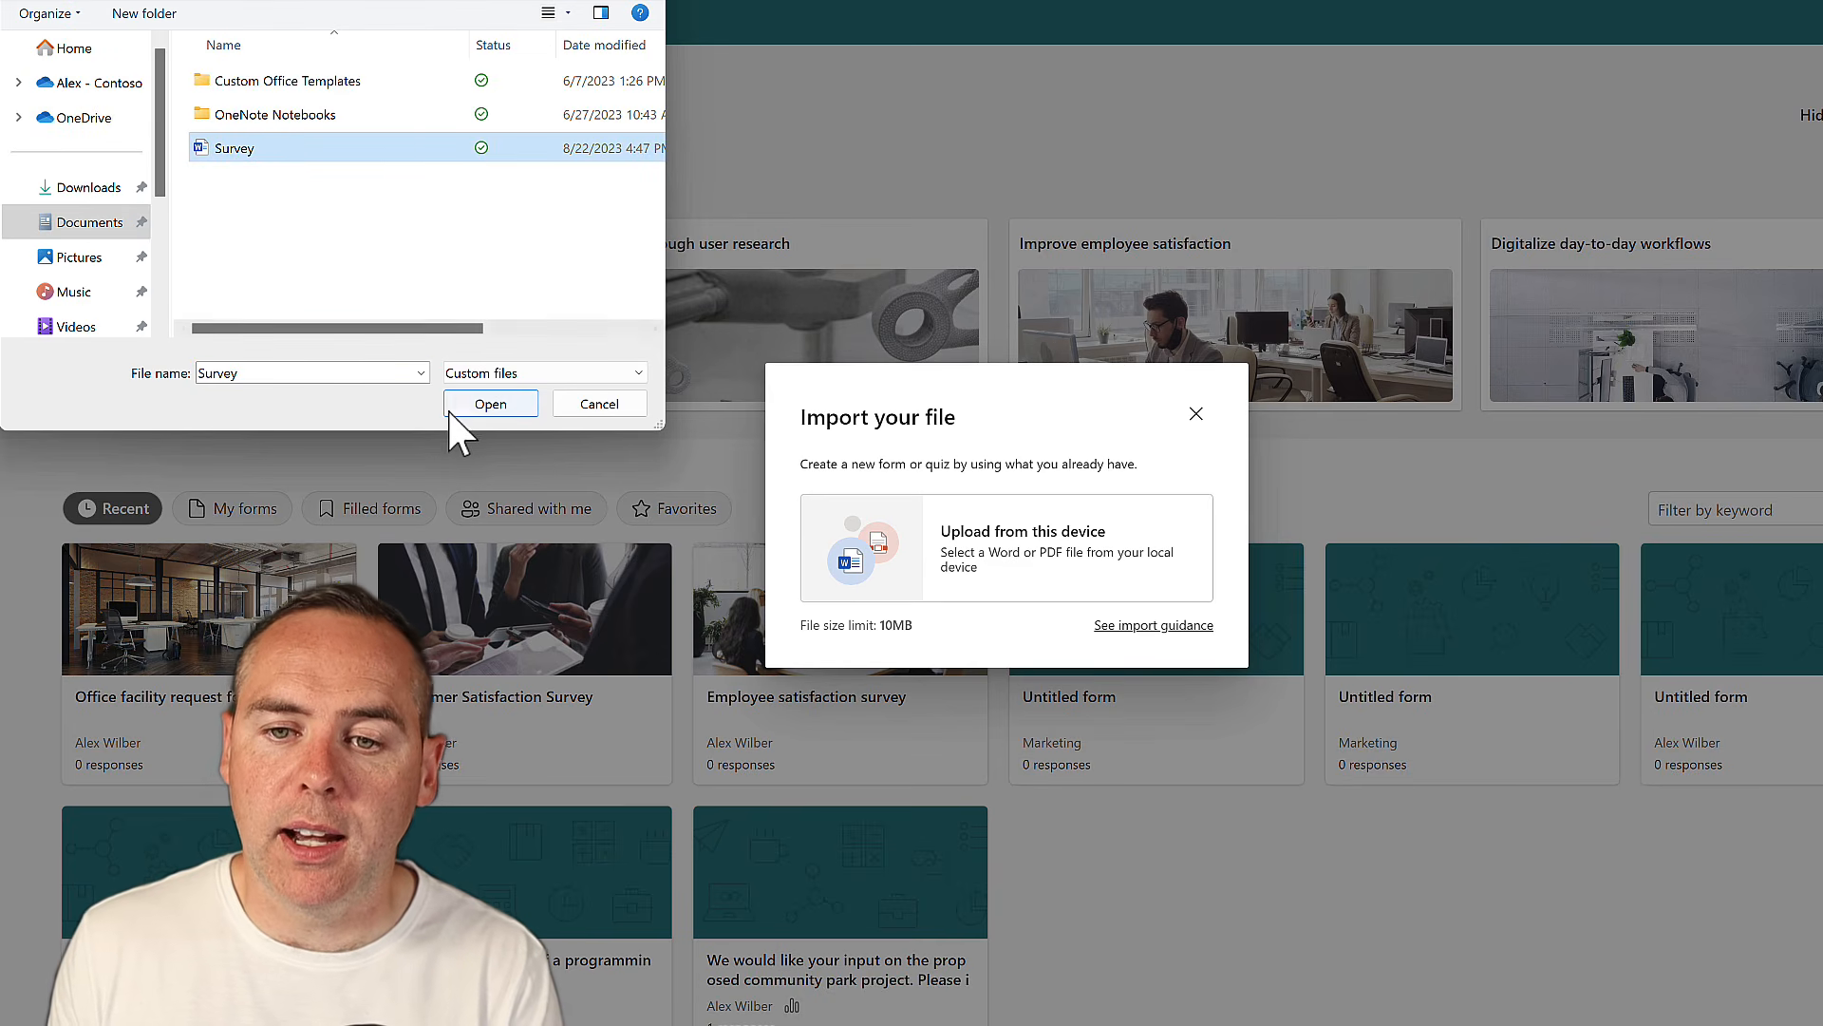
click(484, 406)
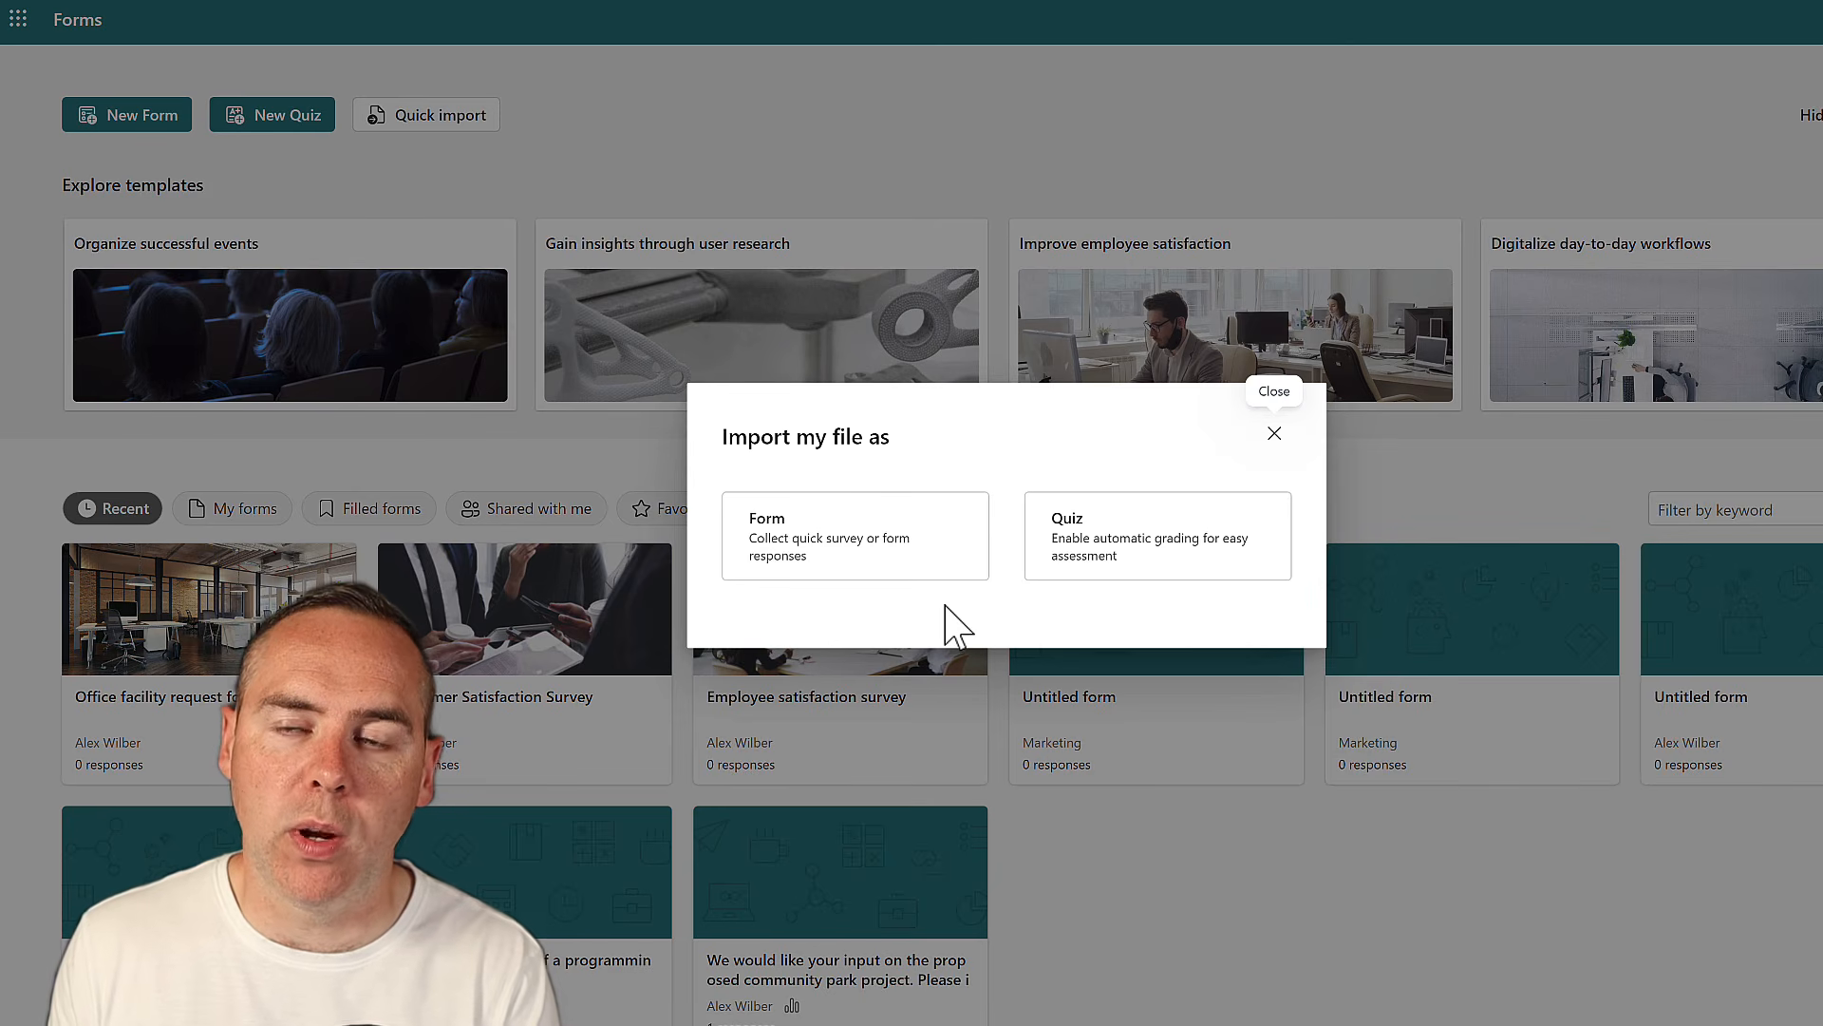
click(864, 568)
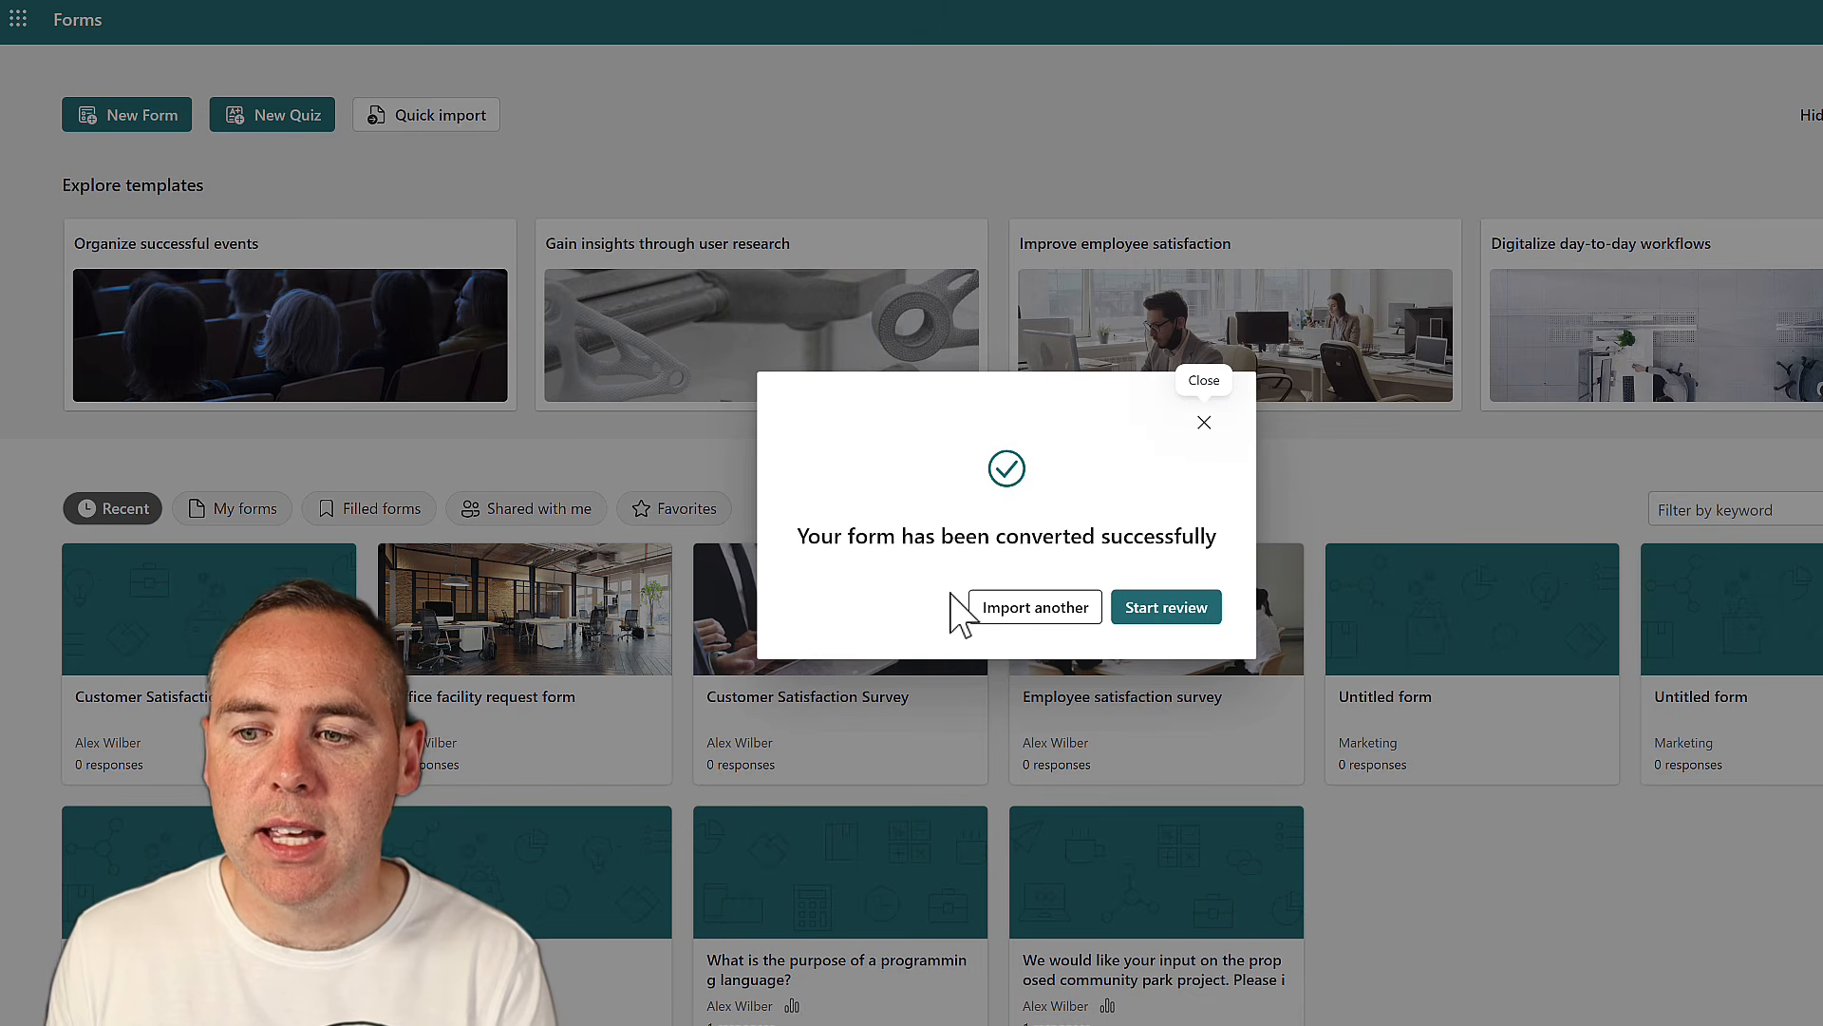
click(1194, 616)
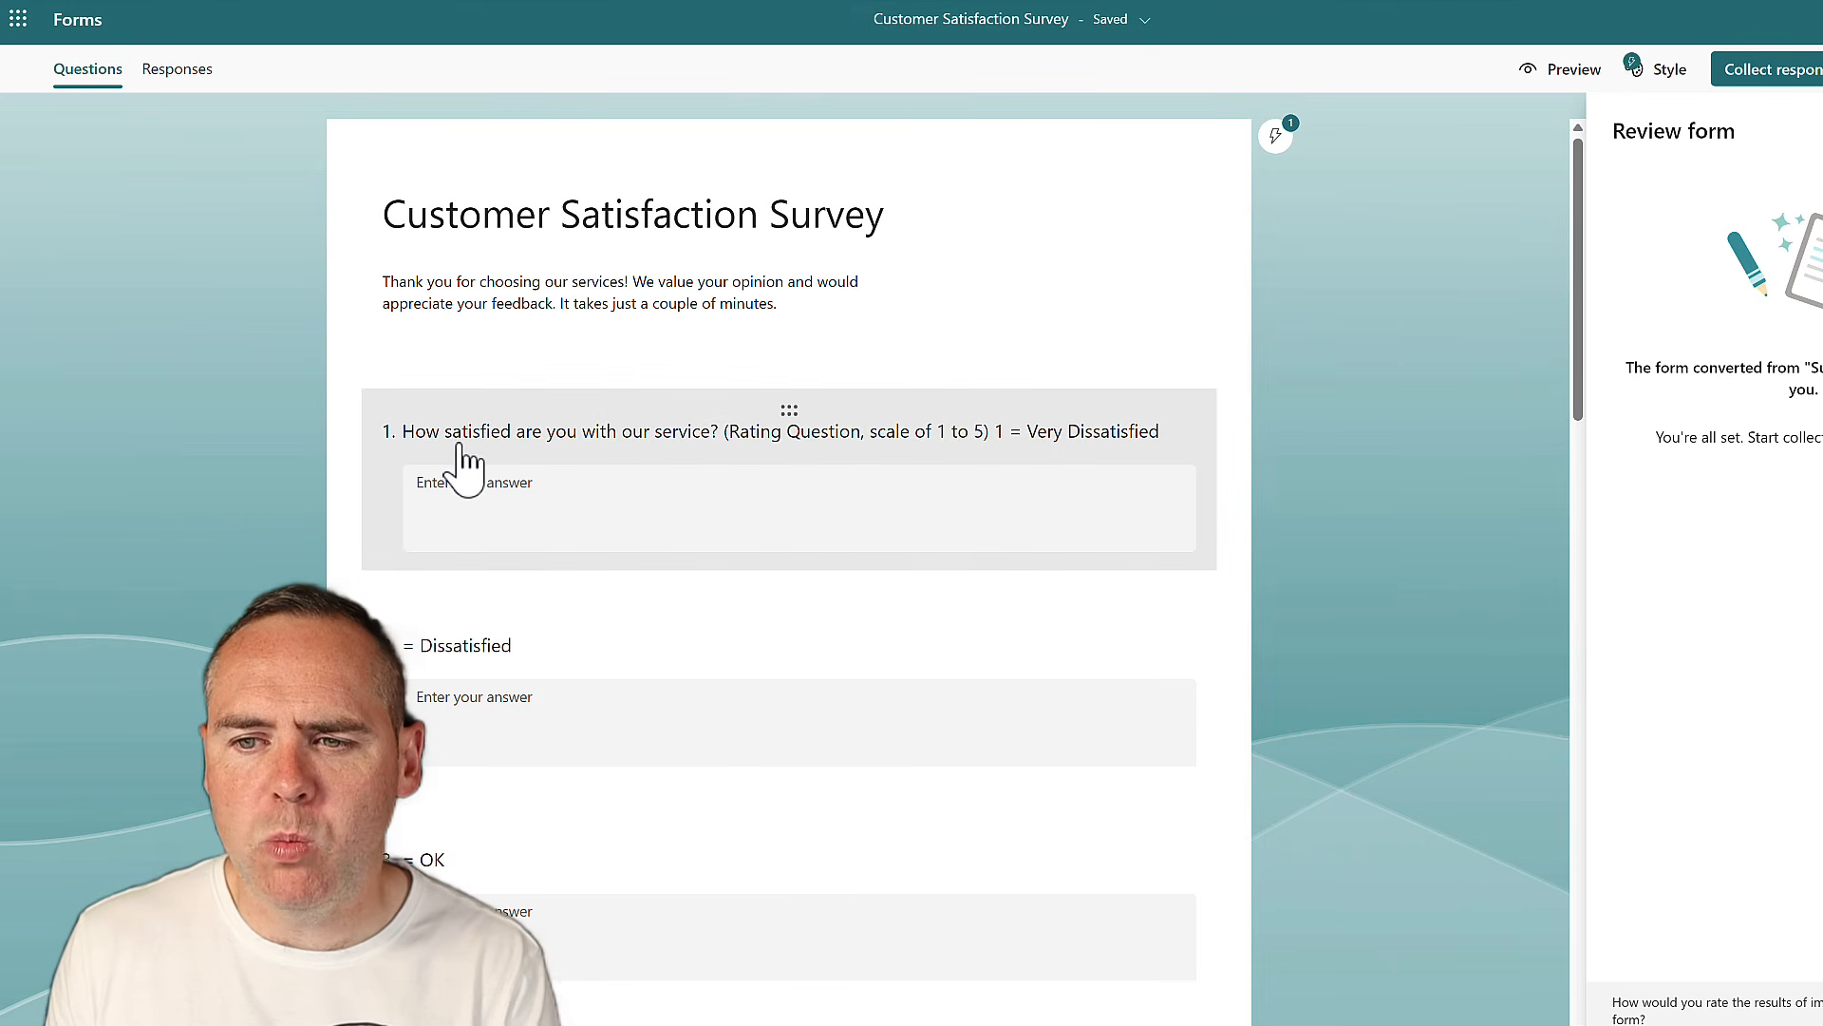
Scroll through the imported questions like '= Dissatisfied' and '= OK', then check the title's Saved status
scroll(442, 556, down, 1)
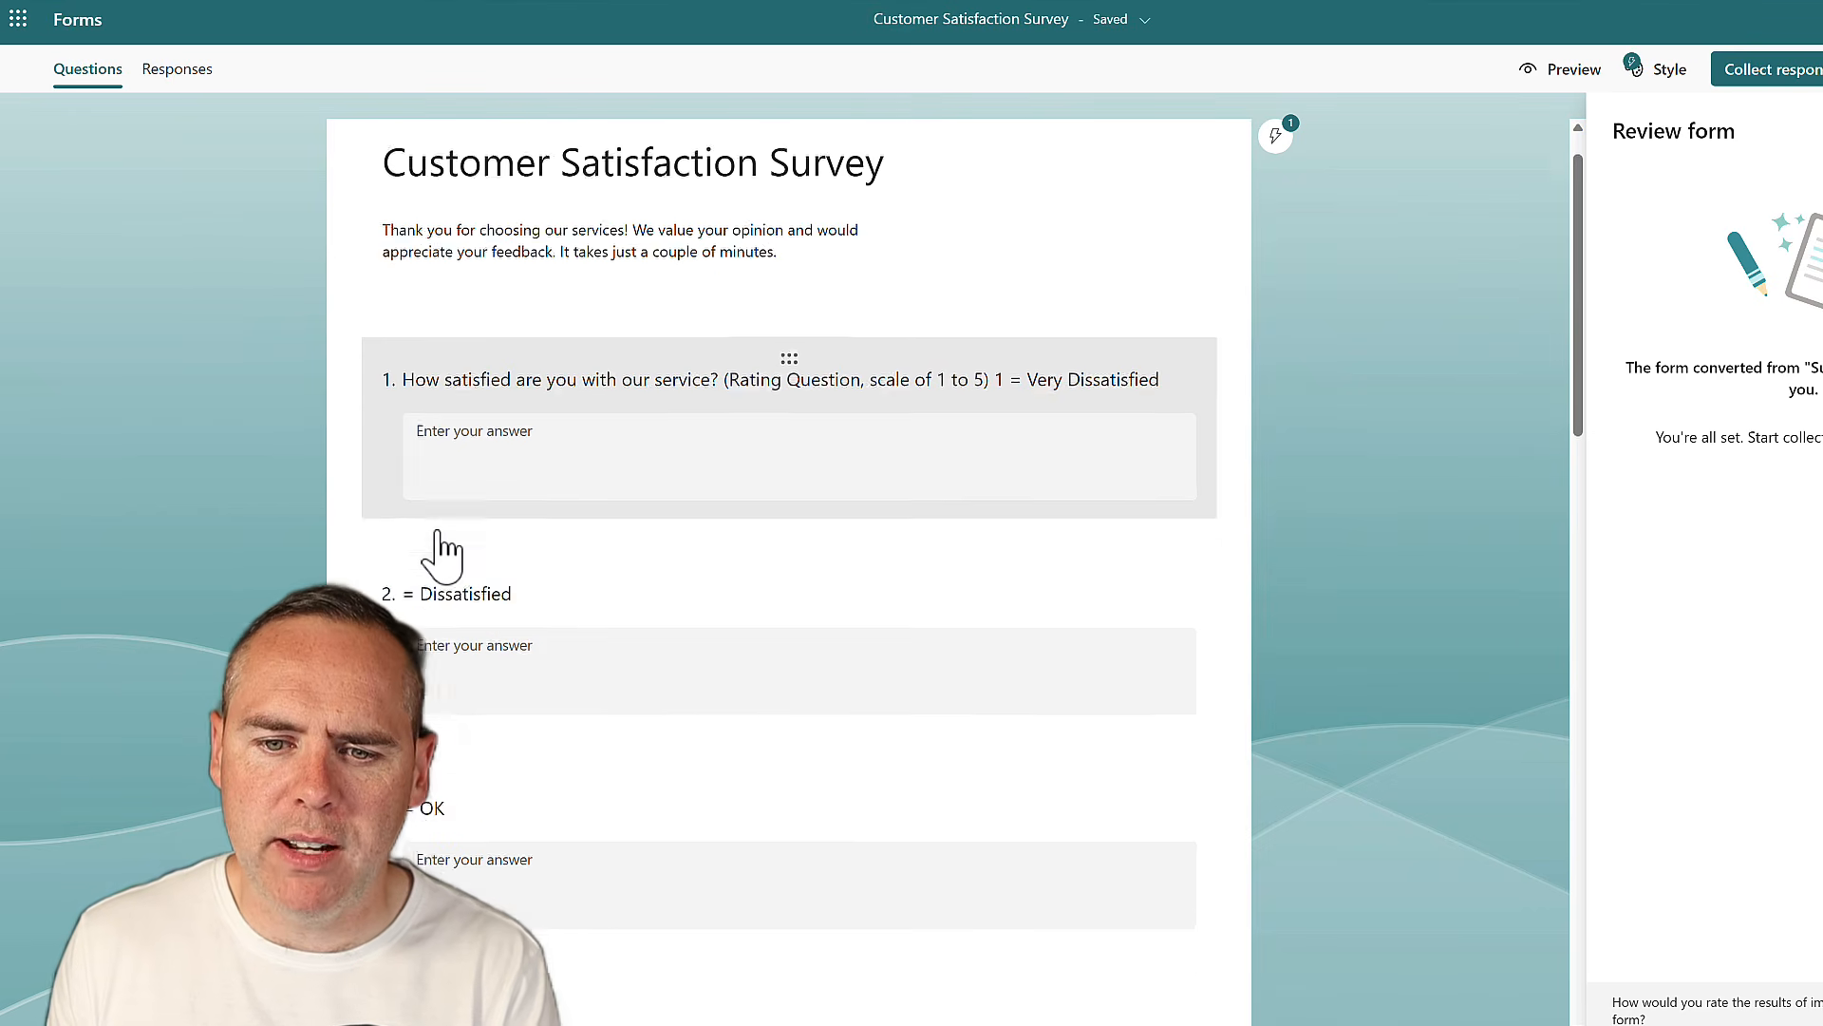
scroll(445, 551, down, 5)
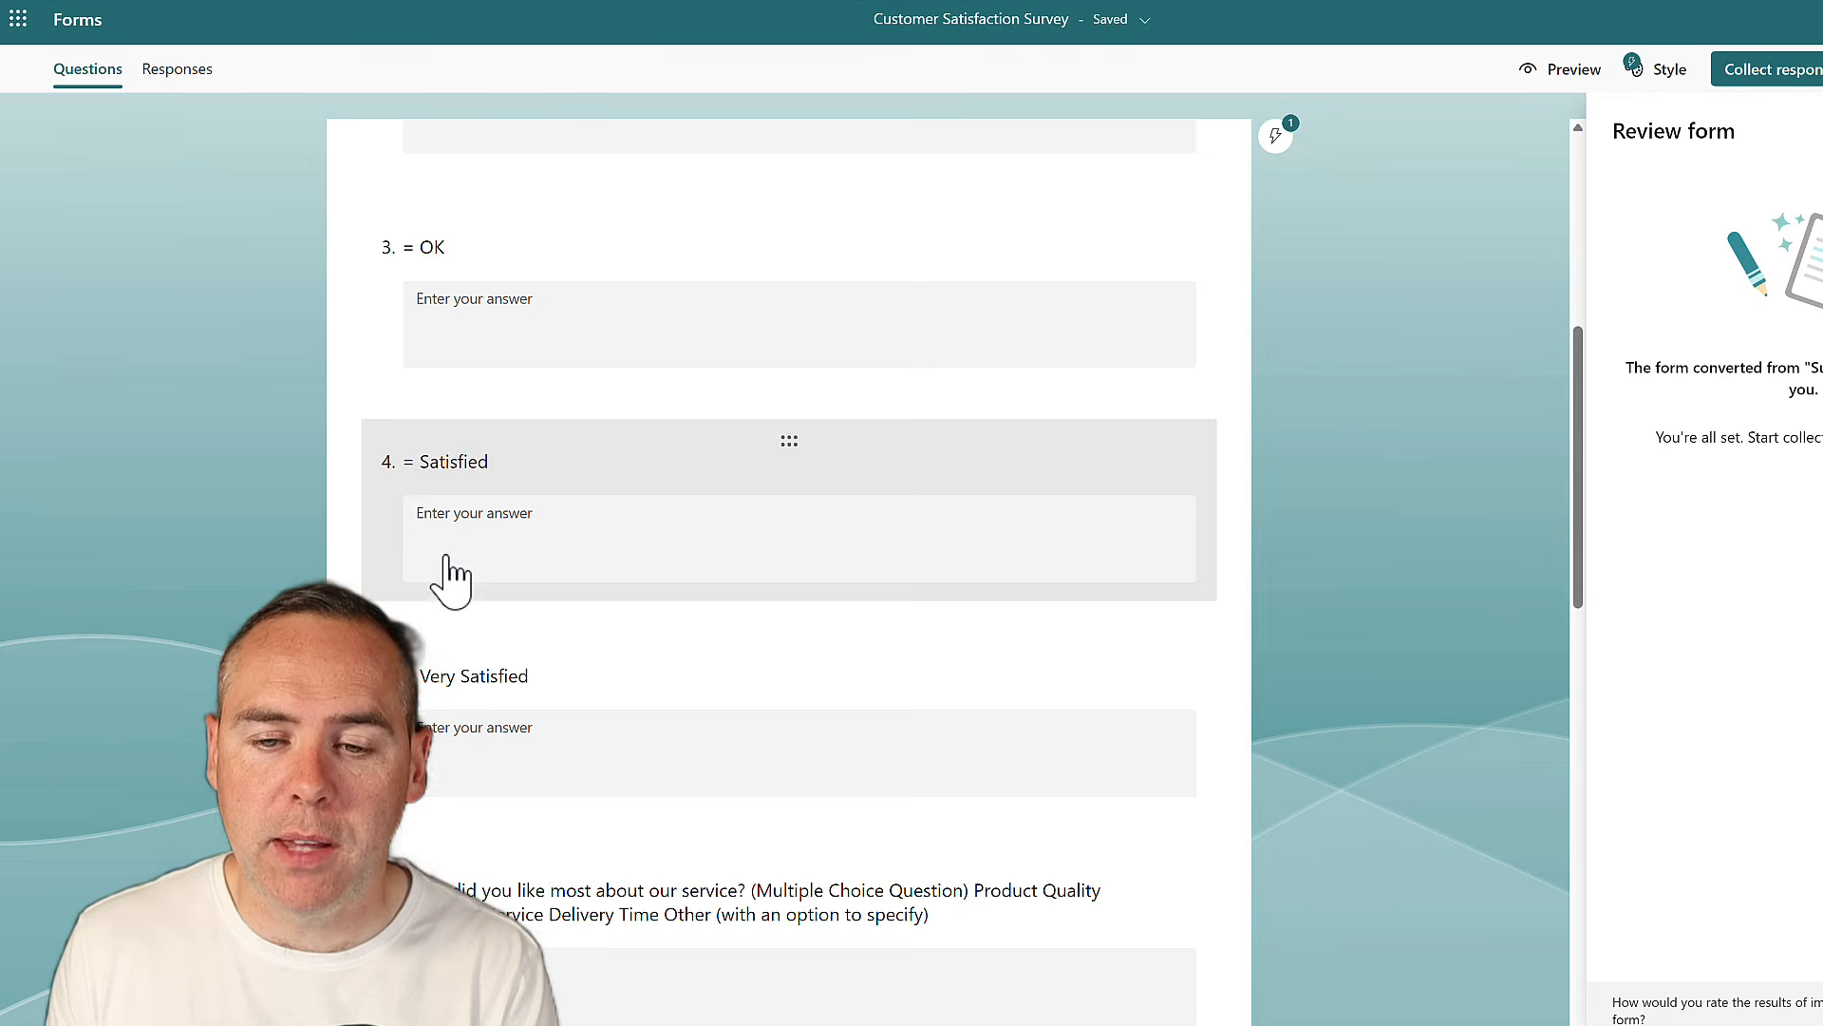
scroll(453, 574, down, 4)
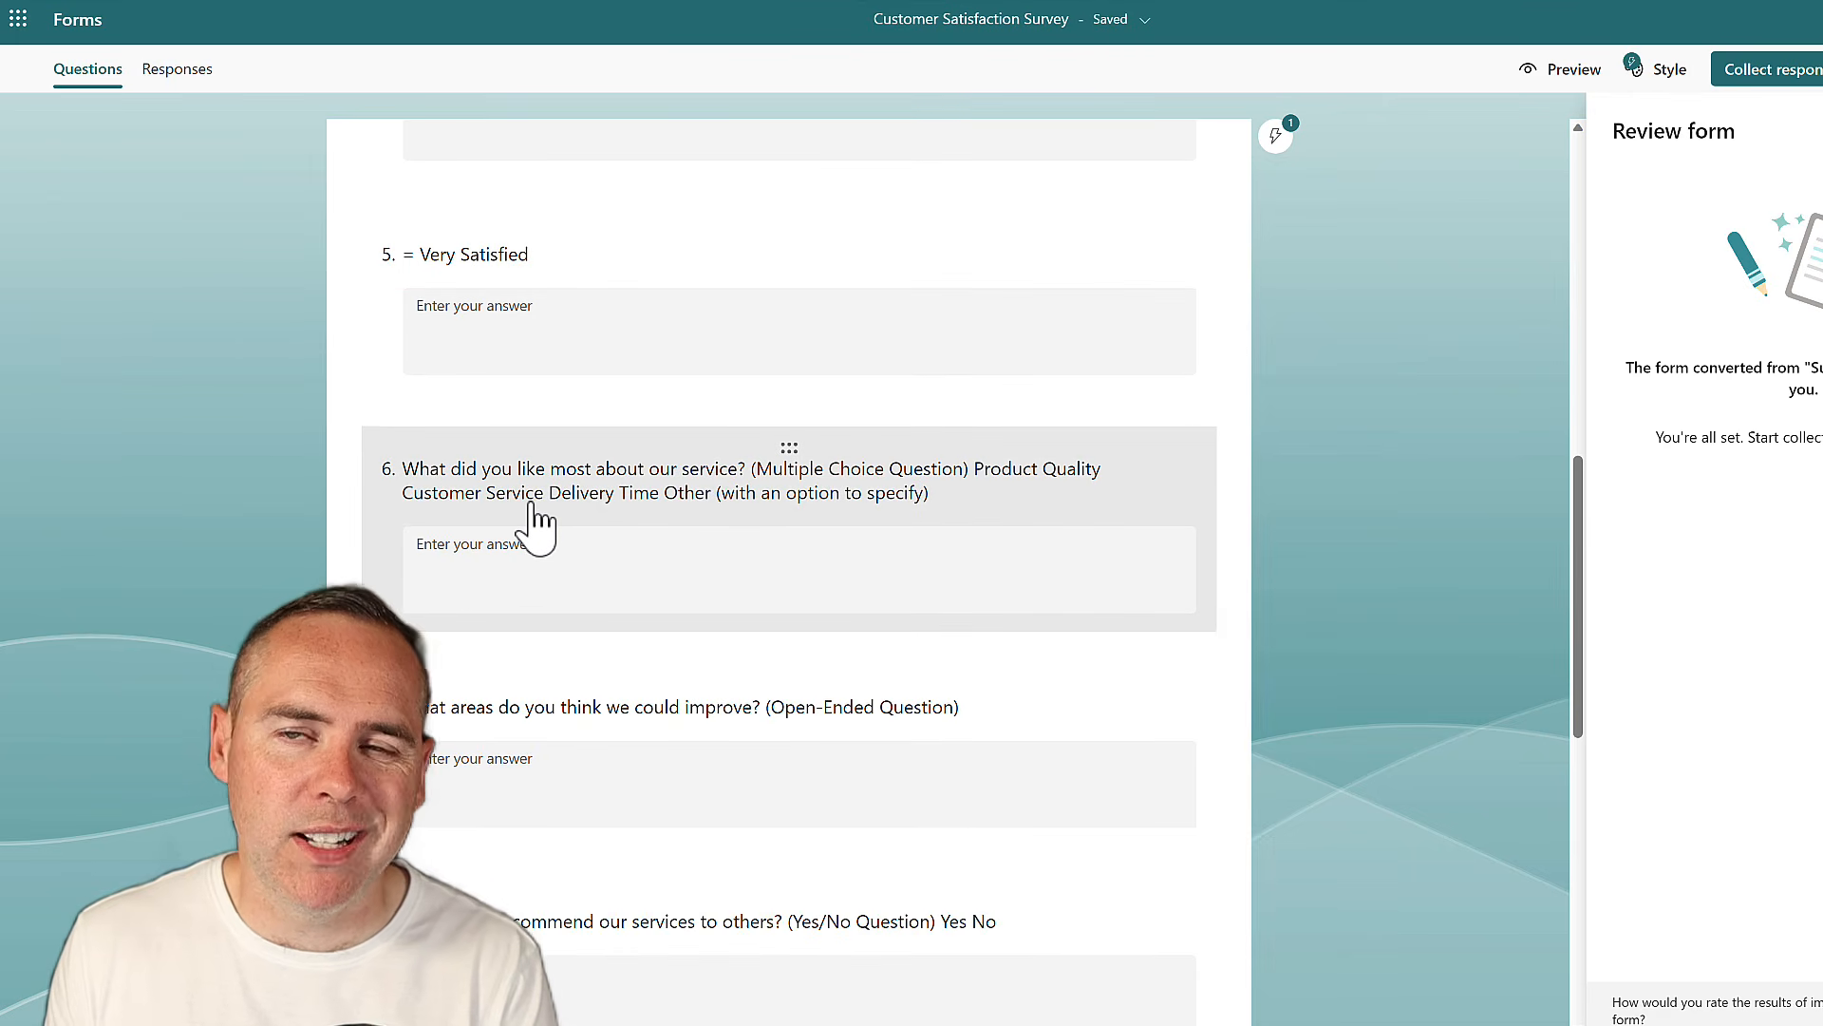
scroll(529, 540, down, 2)
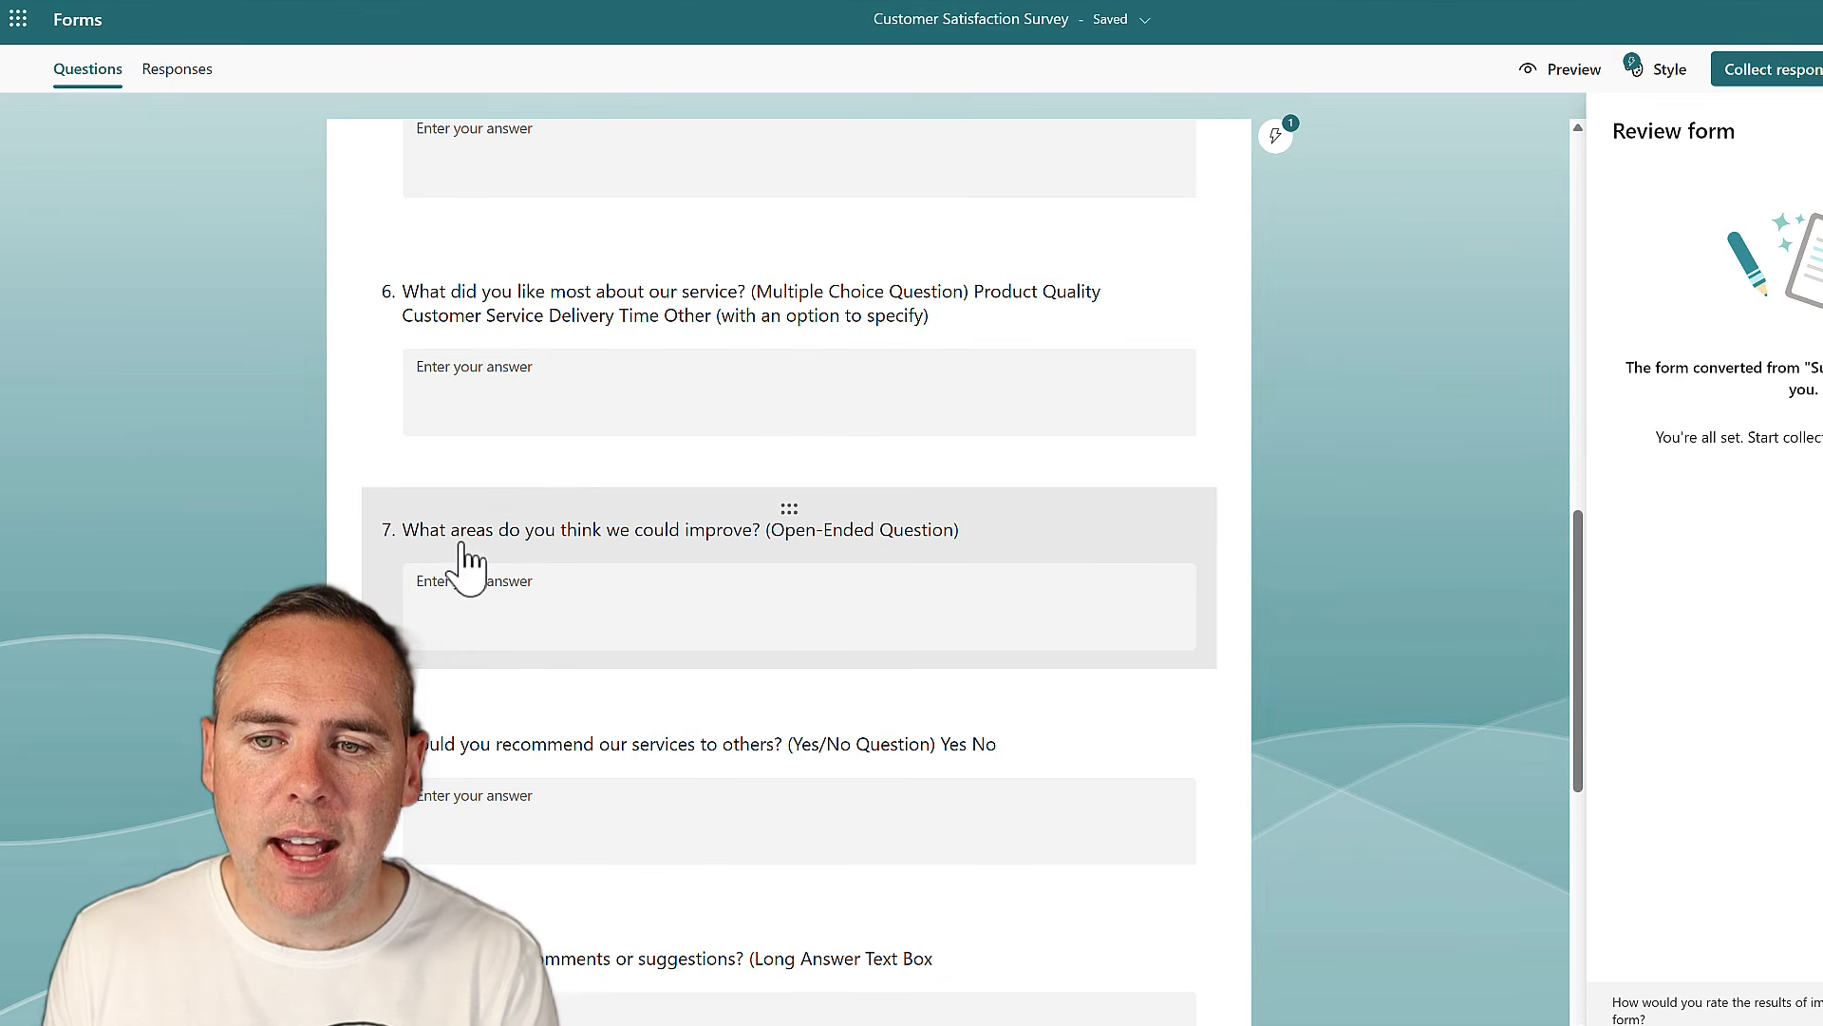
scroll(509, 568, down, 3)
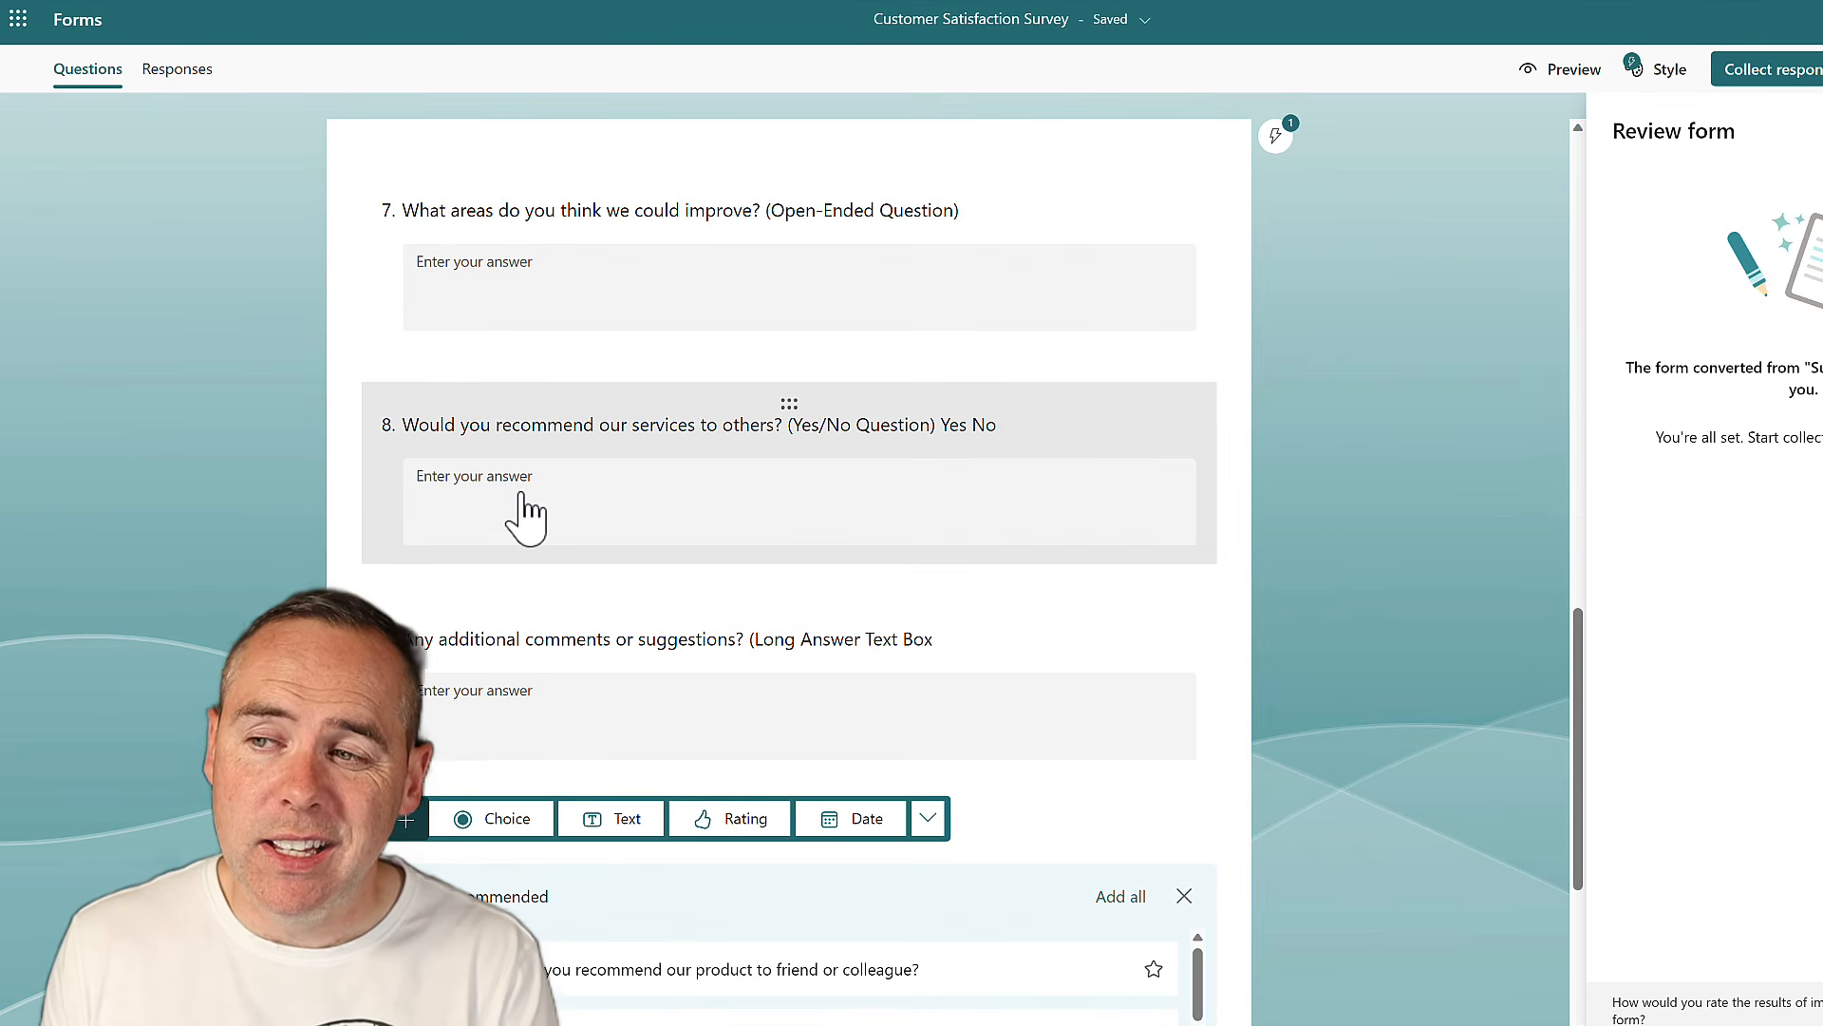
scroll(525, 513, up, 15)
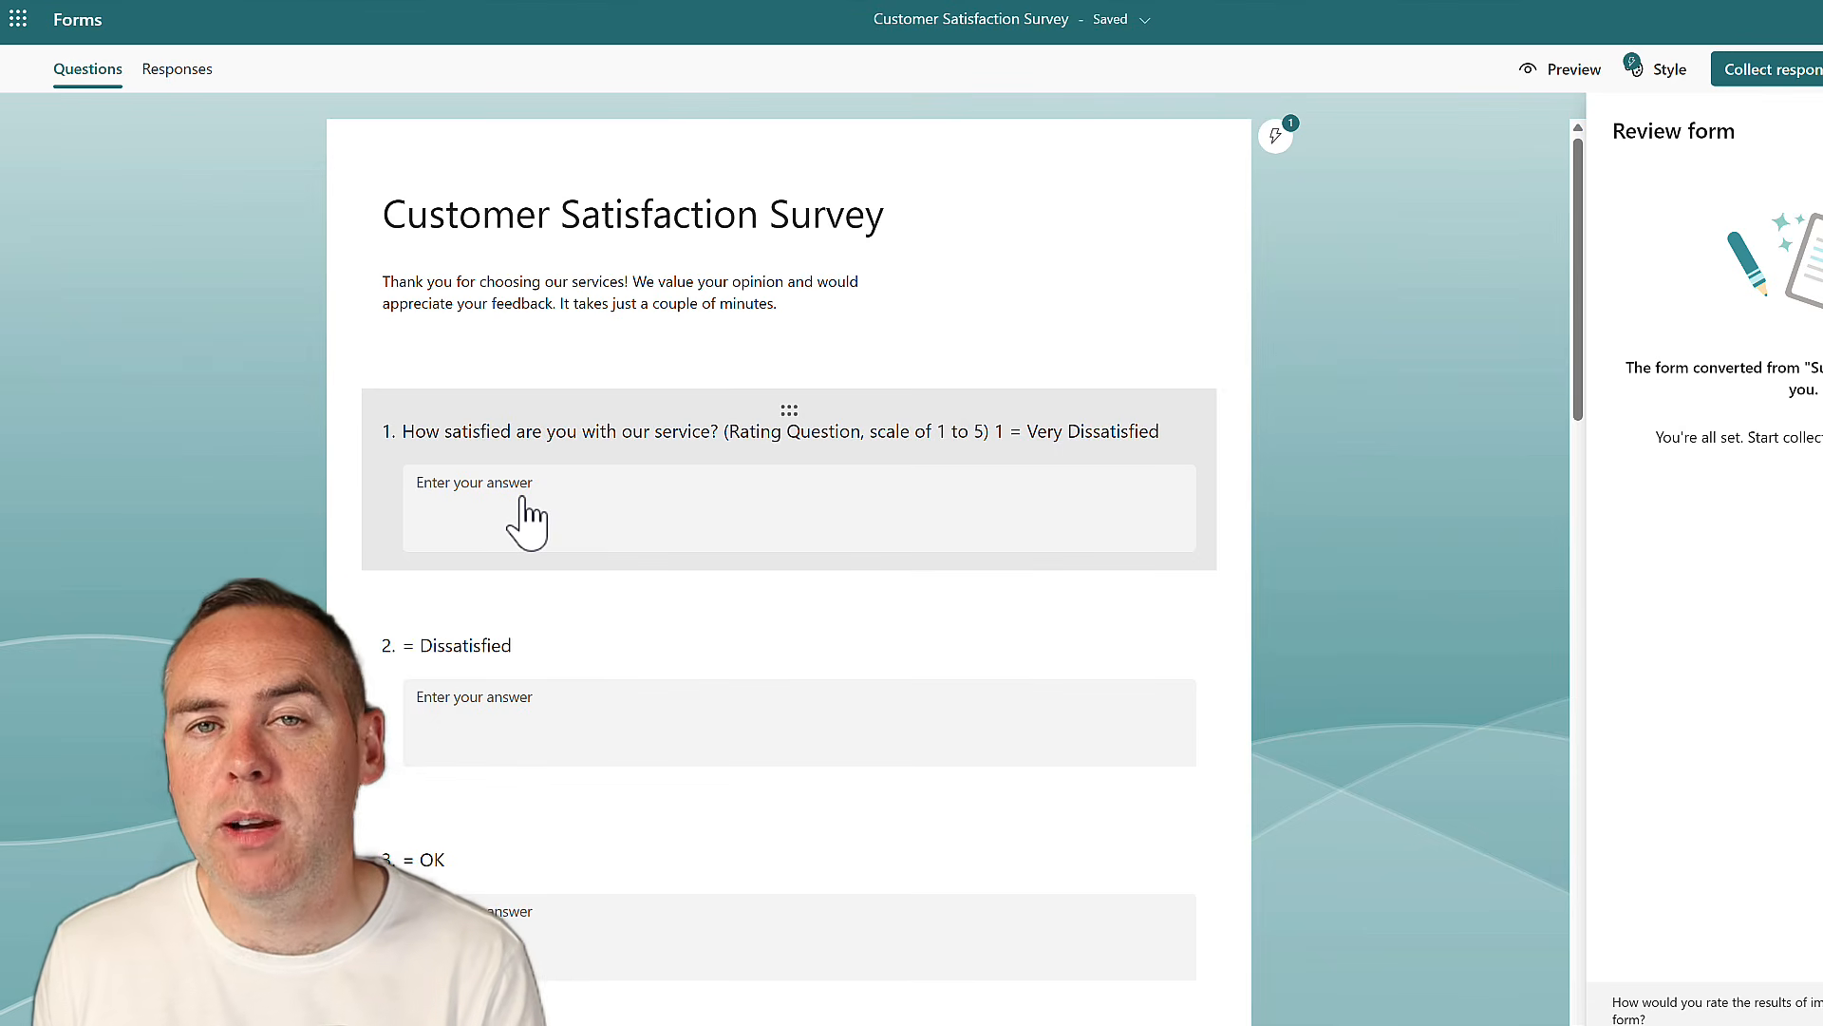
click(1067, 31)
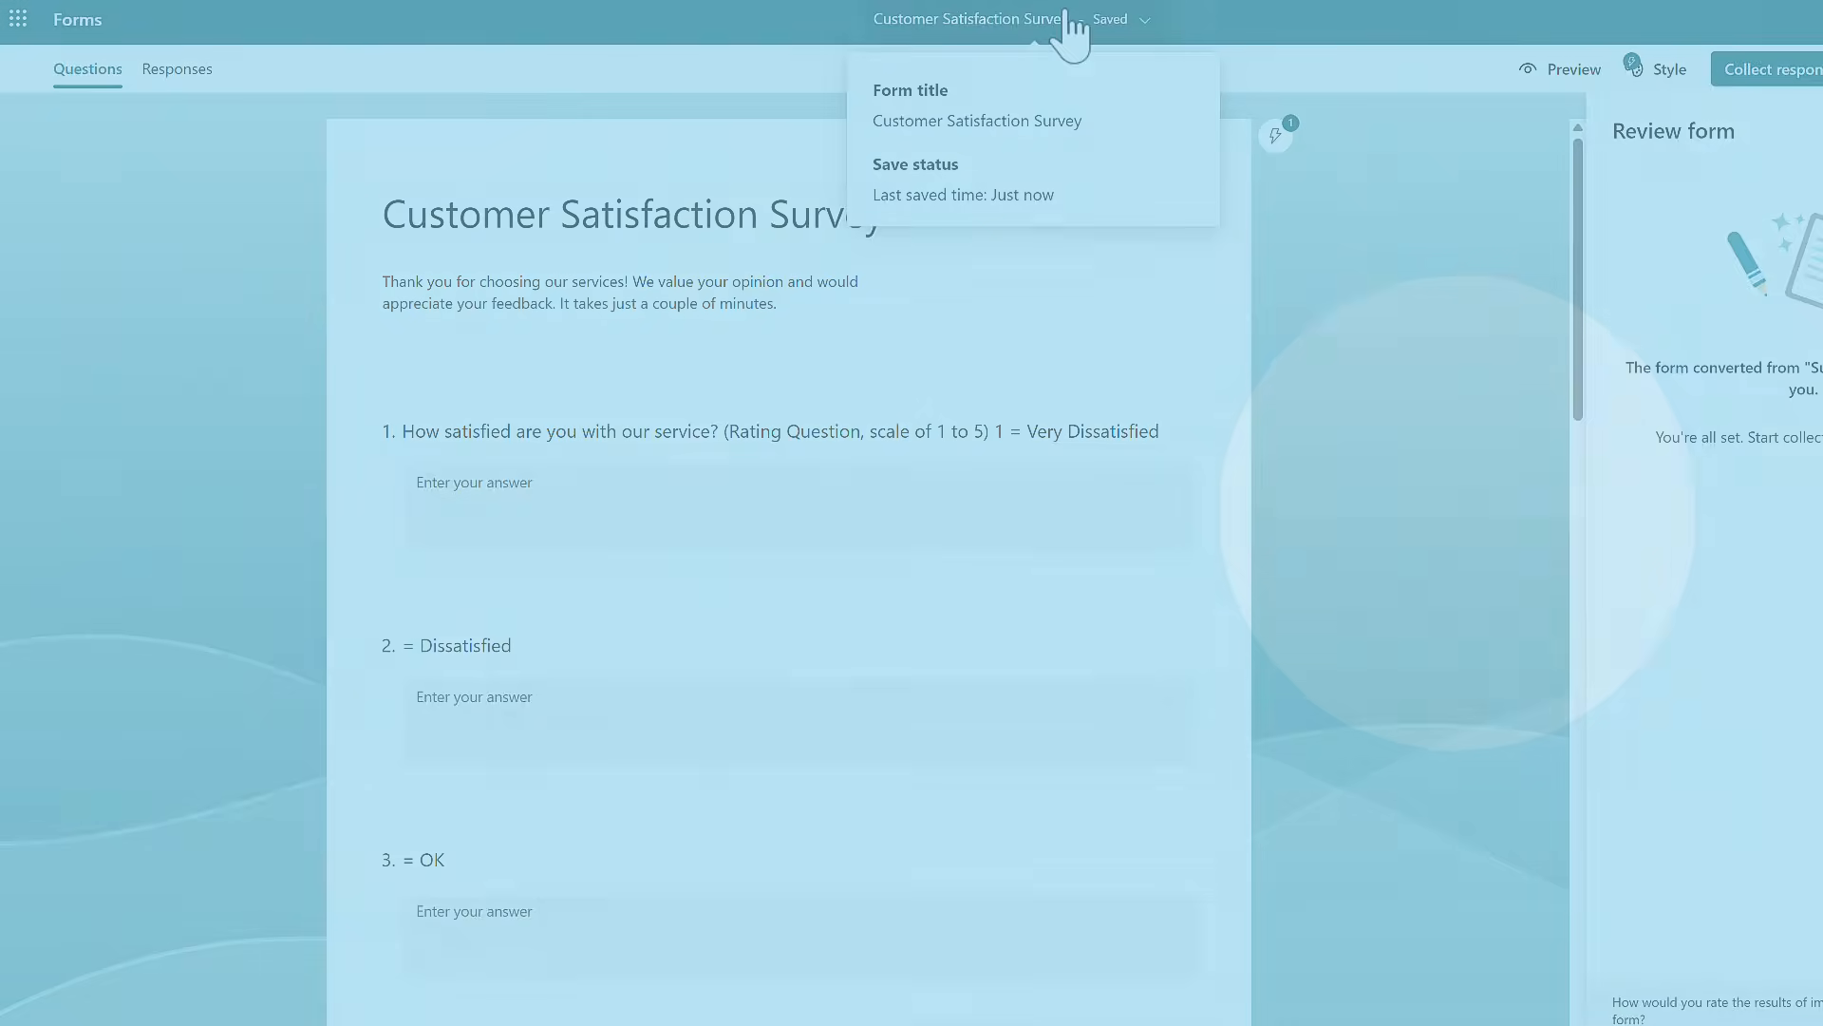